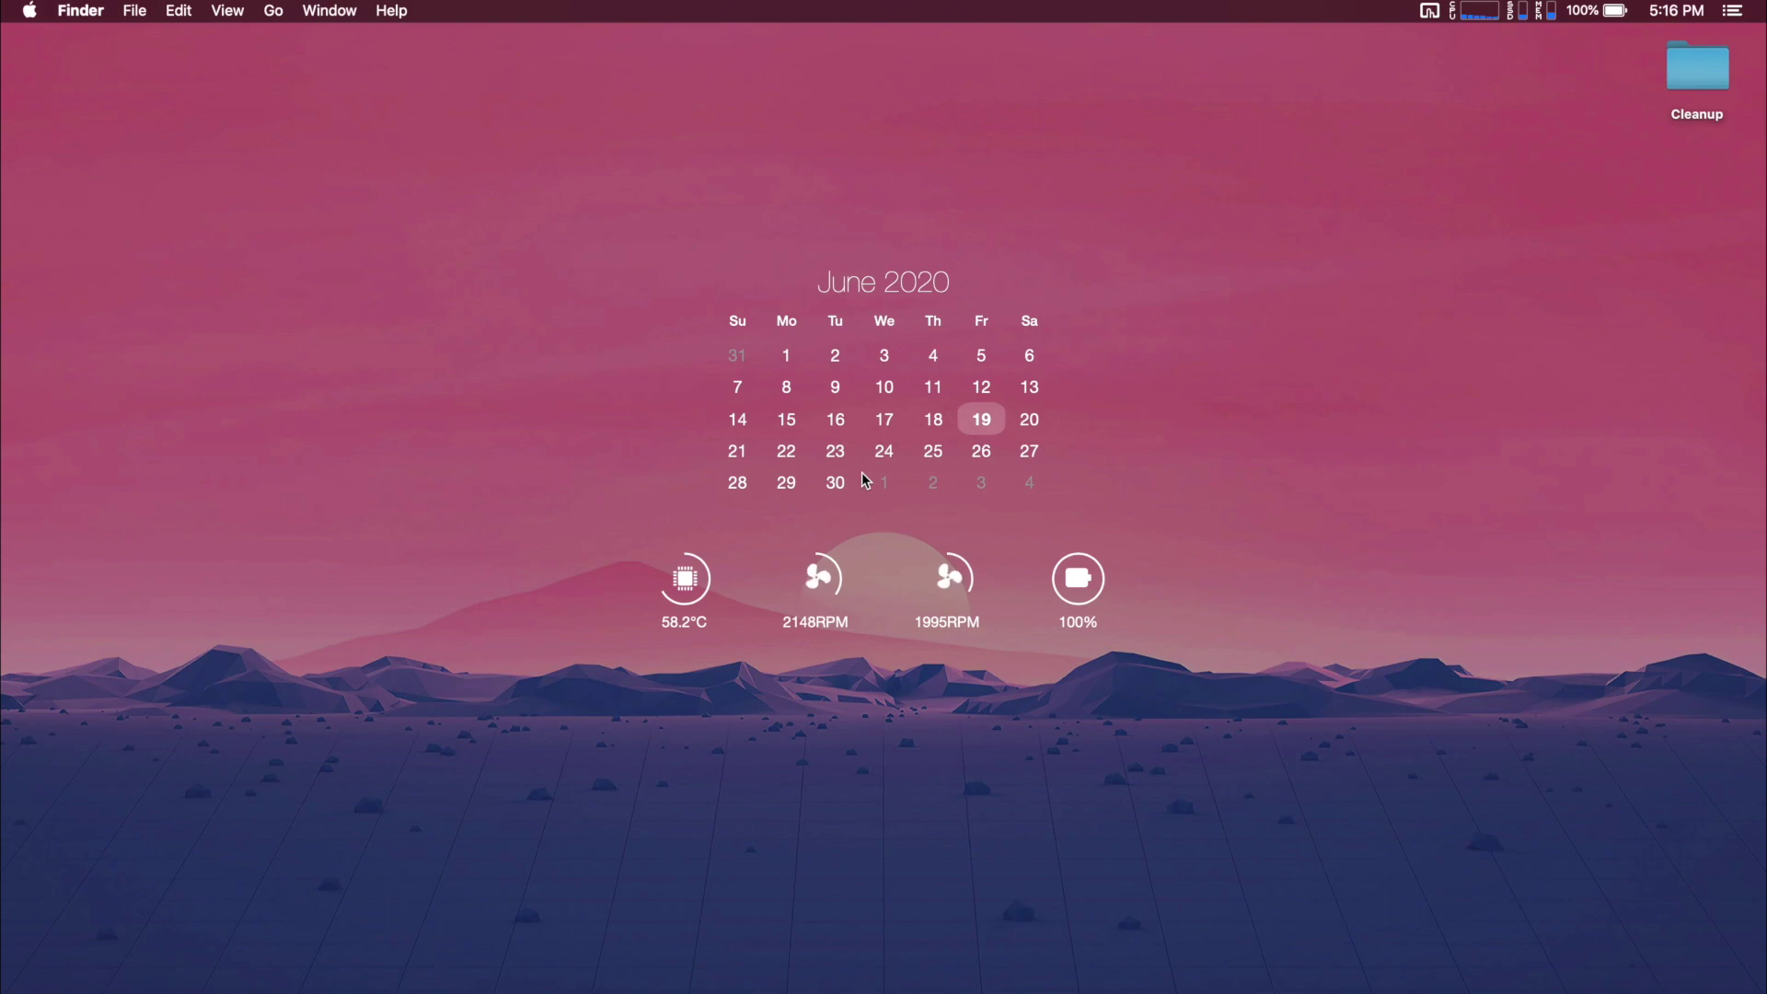
# Bring up the Control Center panel, scroll its button grid, and open the calendar from the date tile
pyautogui.click(683, 478)
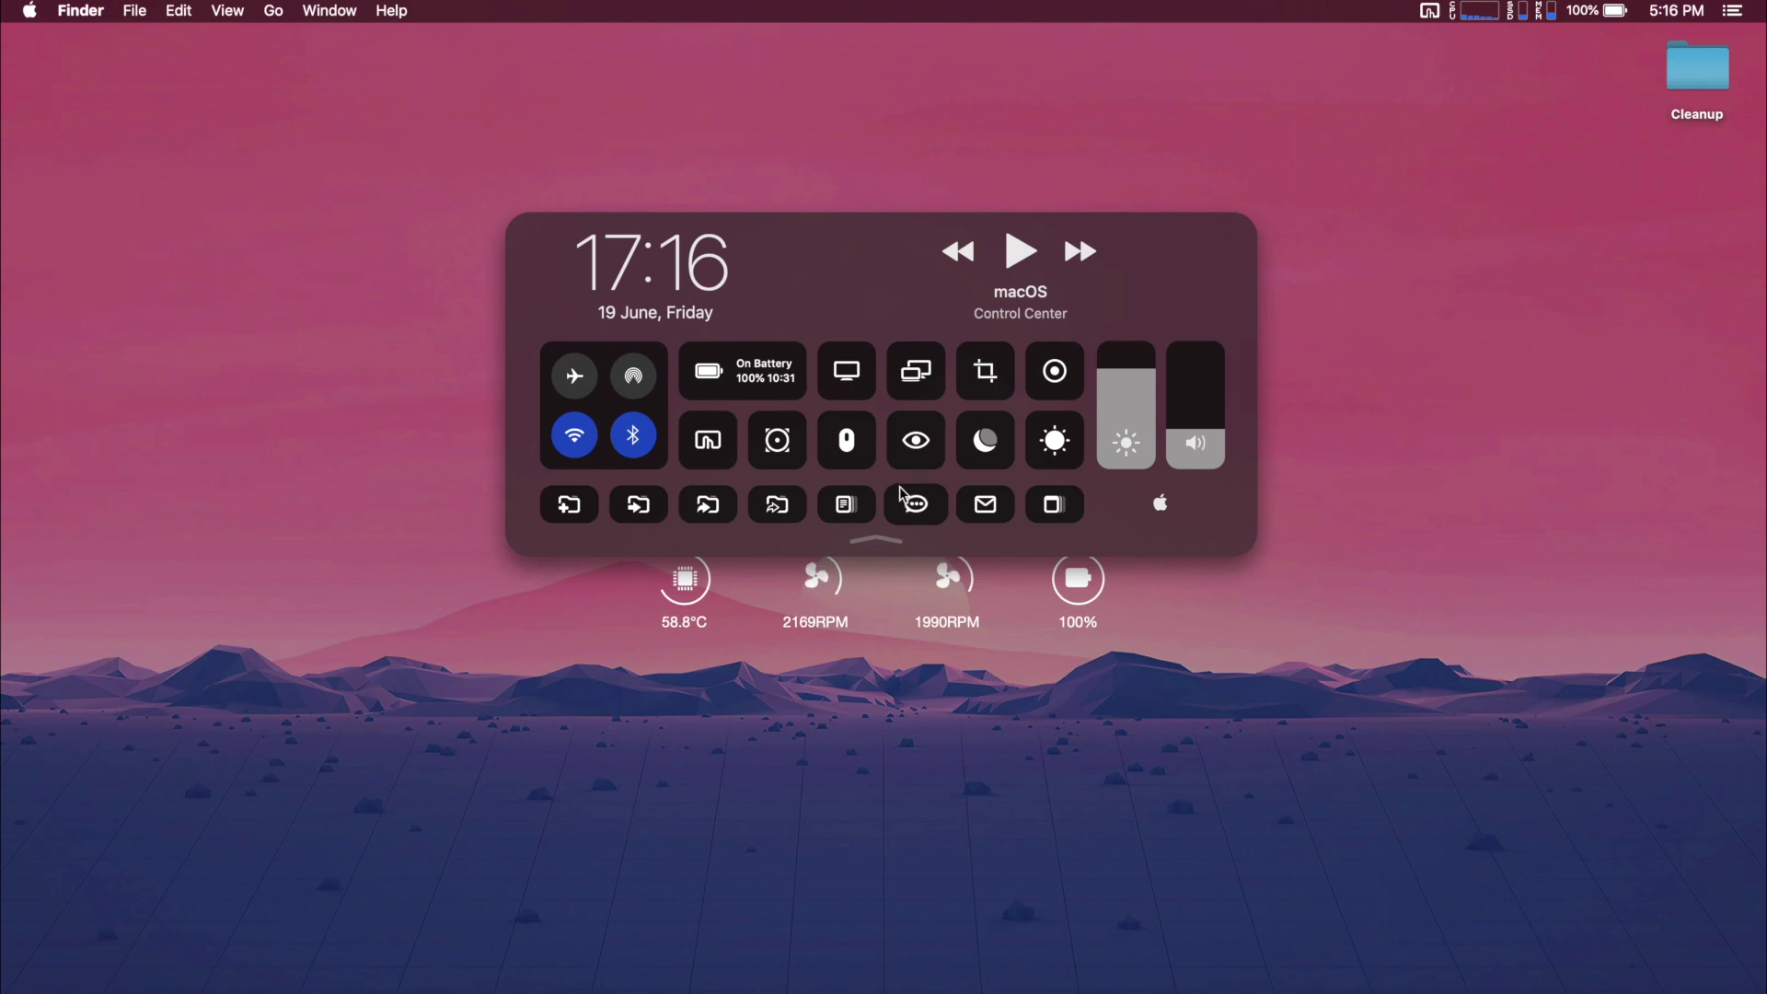
pyautogui.scroll(-3, 899, 456)
pyautogui.scroll(3, 921, 424)
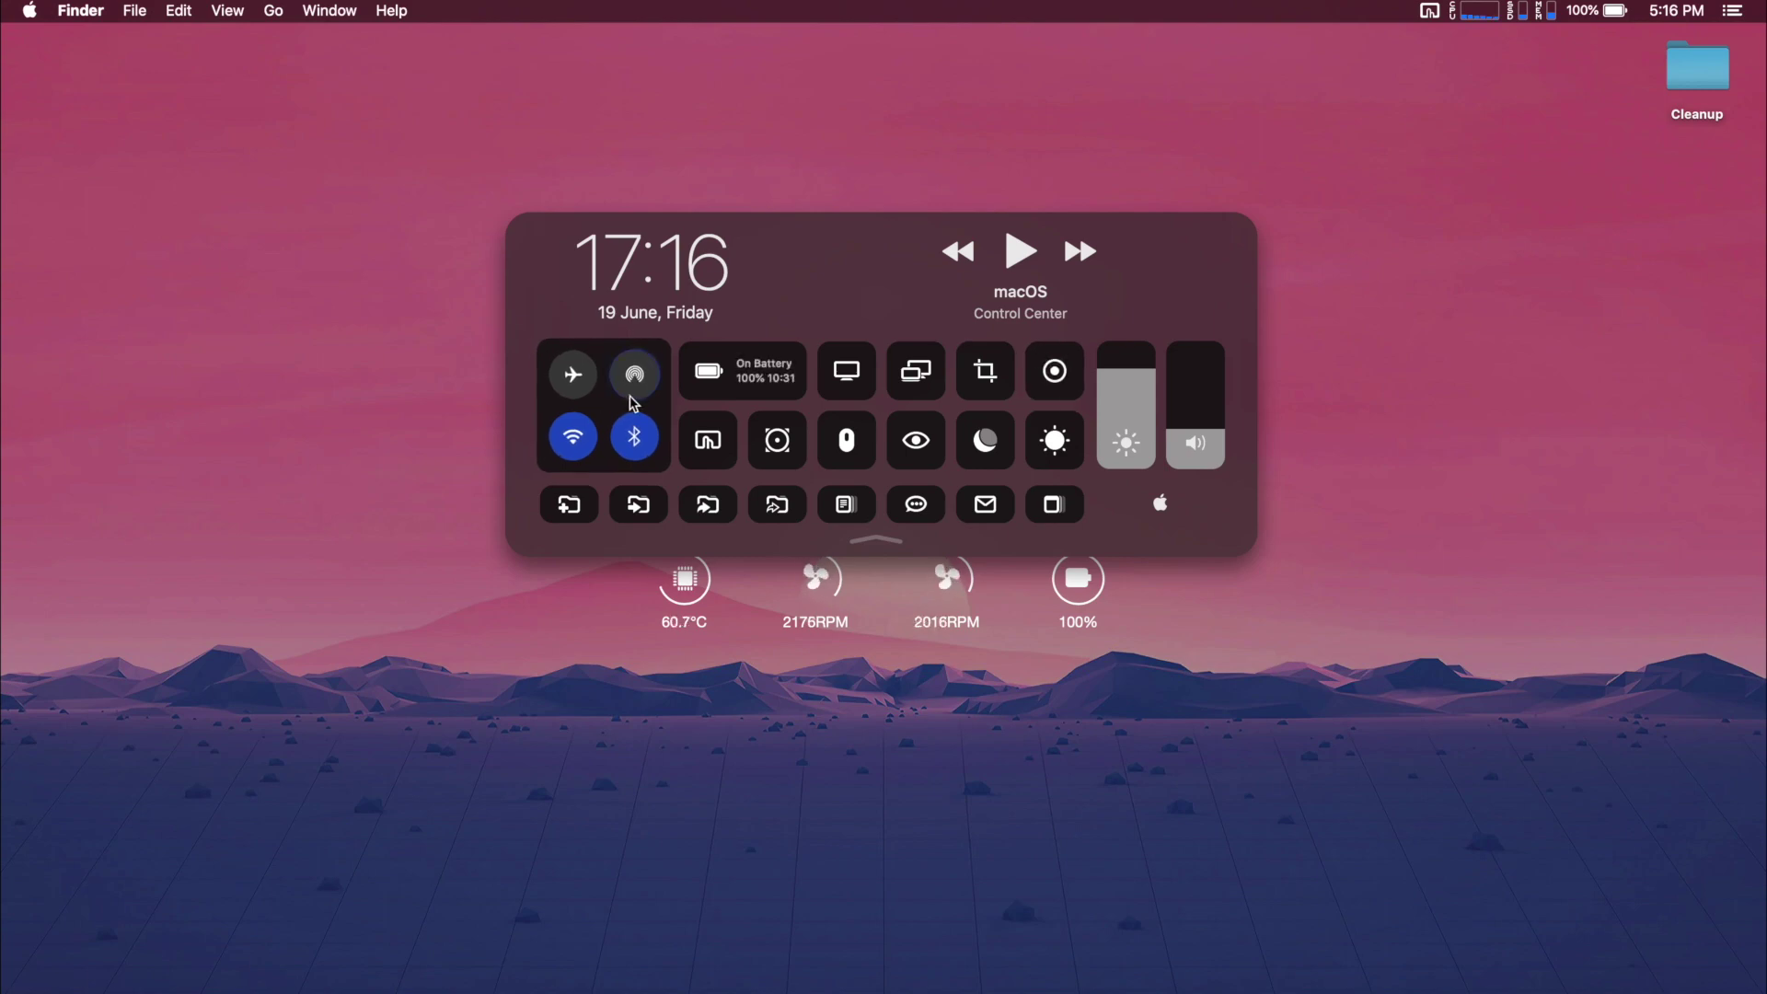
pyautogui.click(875, 318)
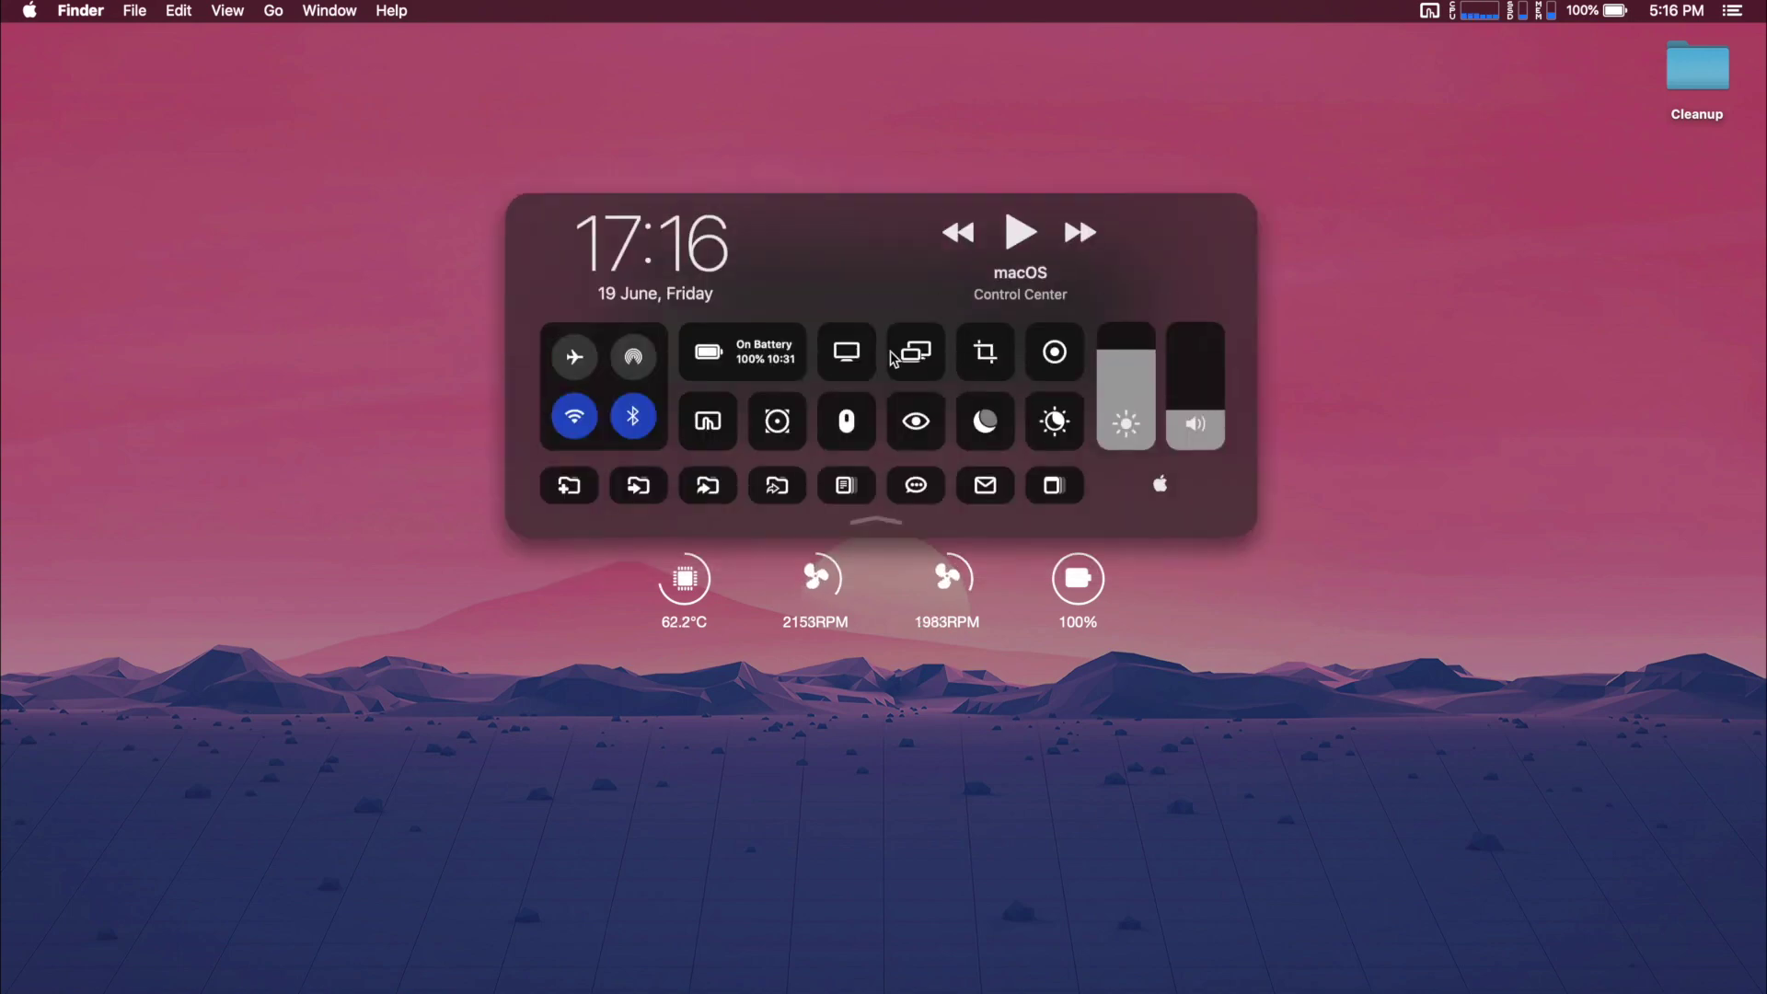
# Decline Dictation, close the calendar, and nudge the brightness and volume sliders up
pyautogui.click(885, 283)
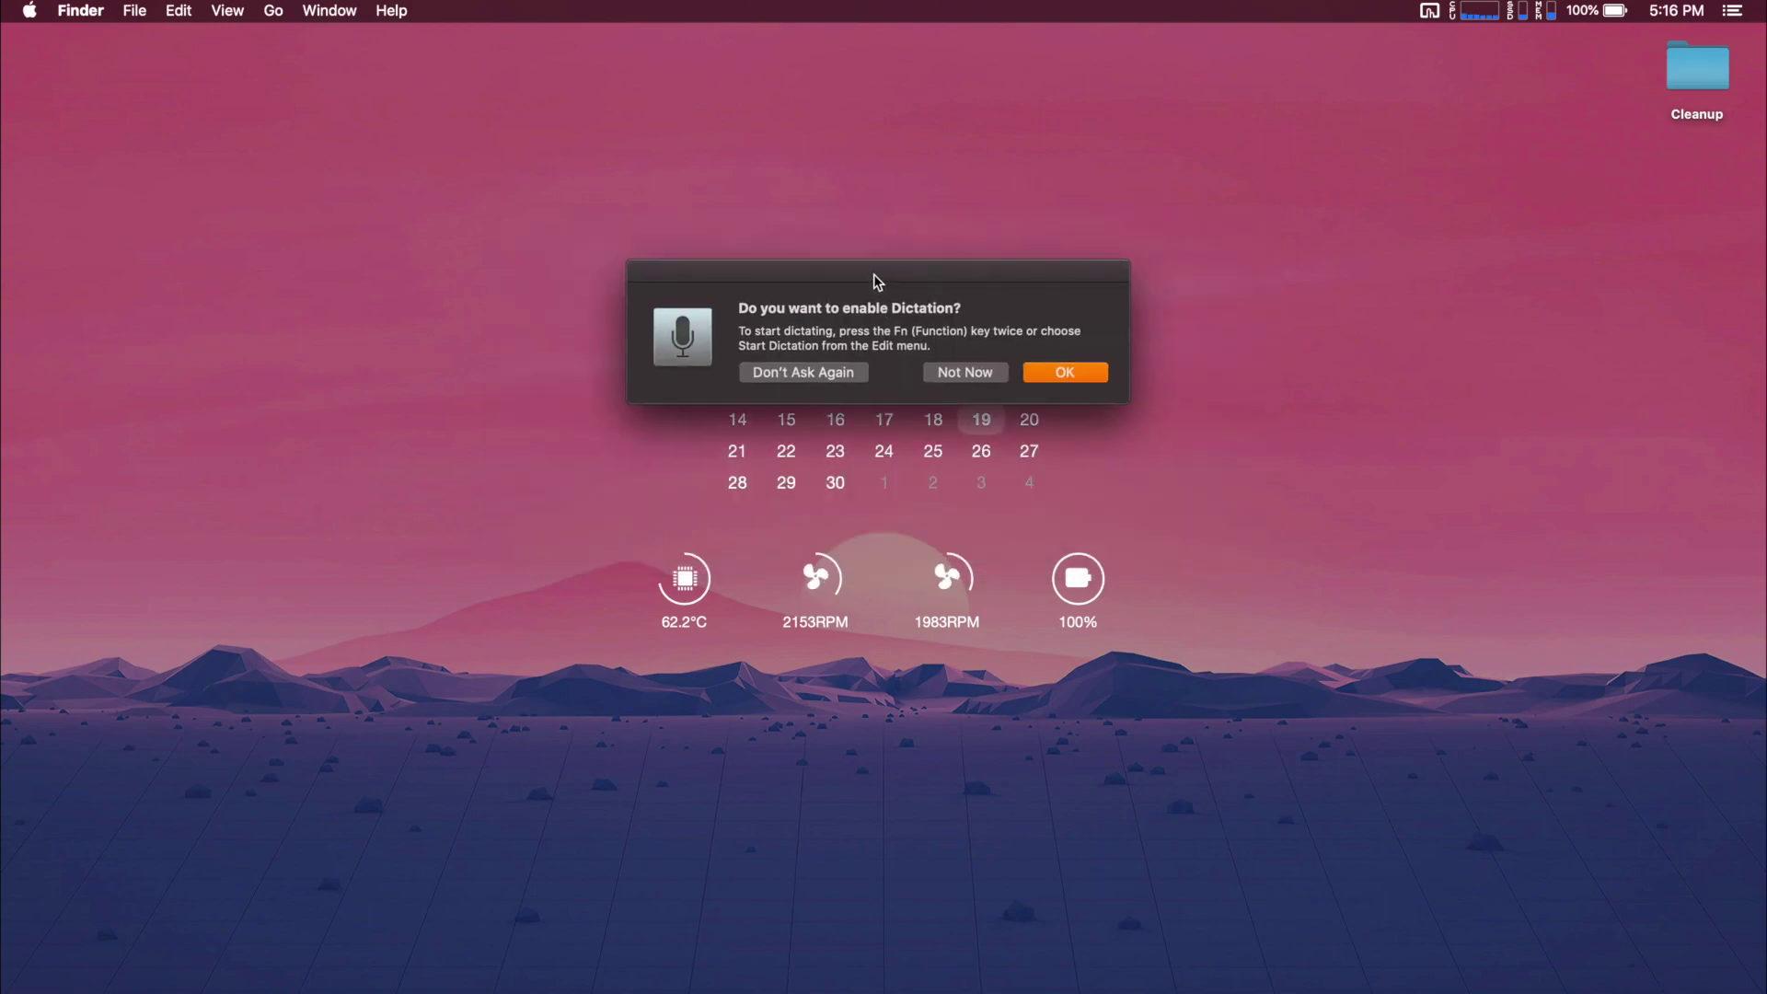
pyautogui.click(958, 370)
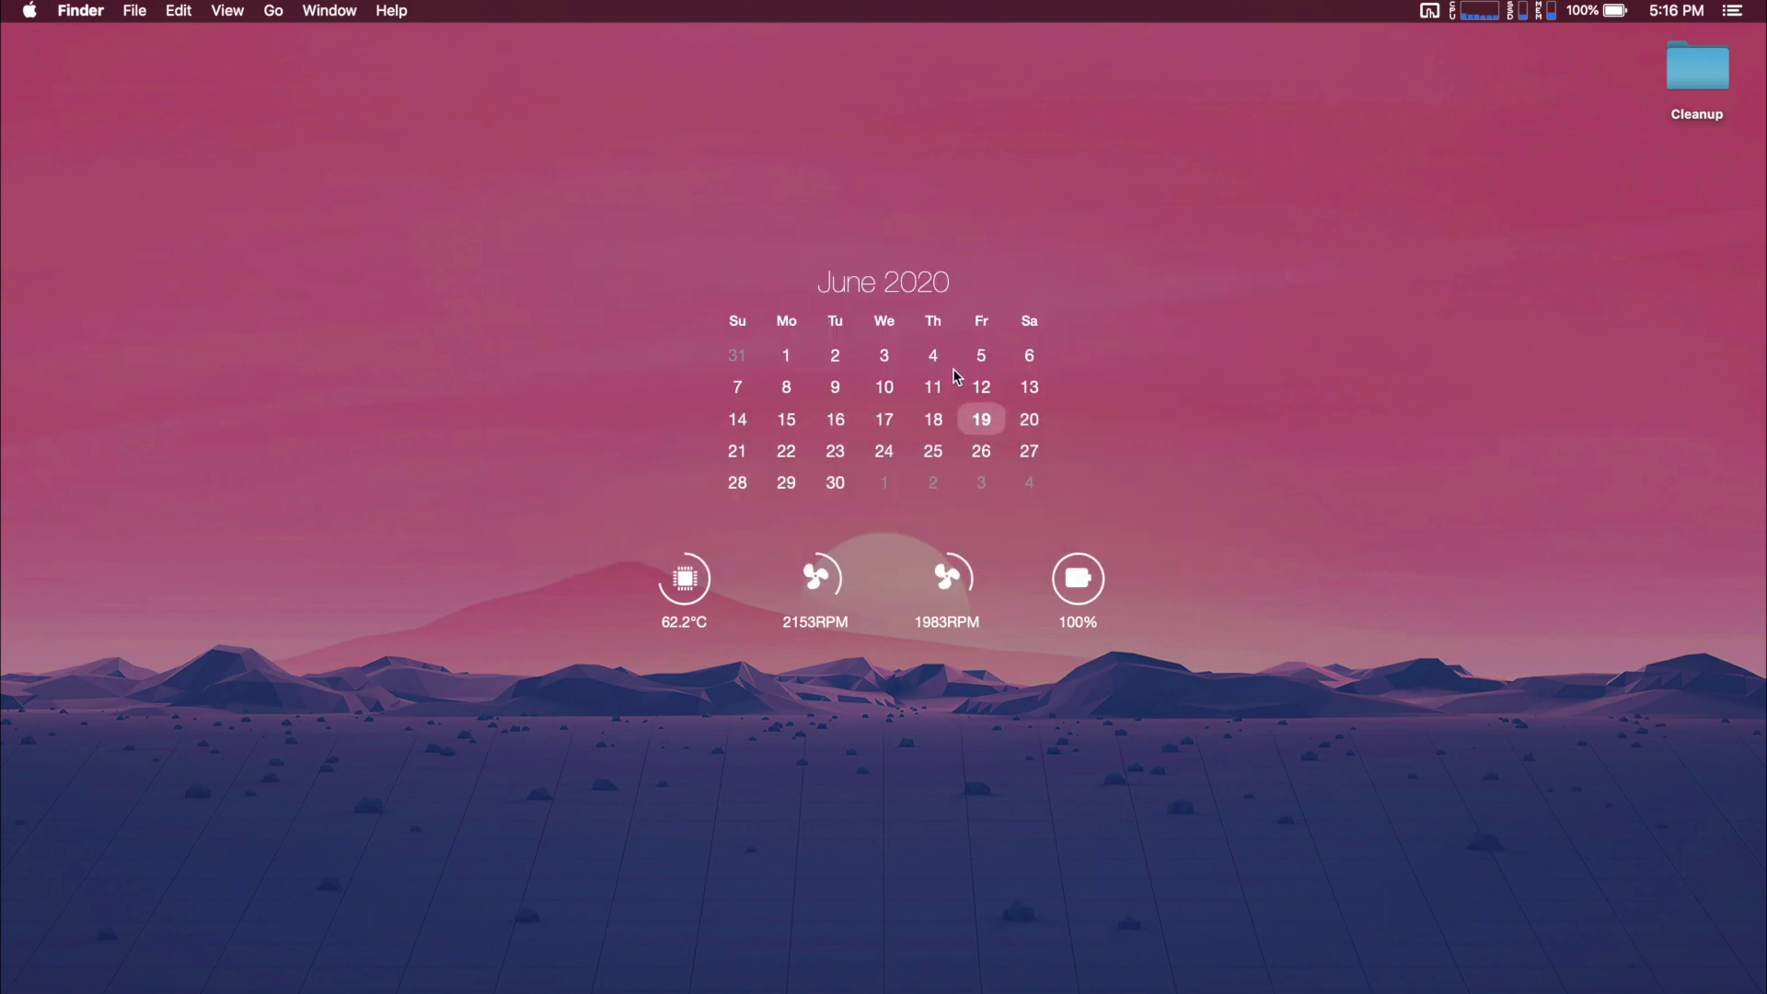
pyautogui.click(898, 405)
pyautogui.moveTo(1126, 372)
pyautogui.mouseDown()
pyautogui.moveTo(1127, 405)
pyautogui.moveTo(1127, 370)
pyautogui.mouseUp()
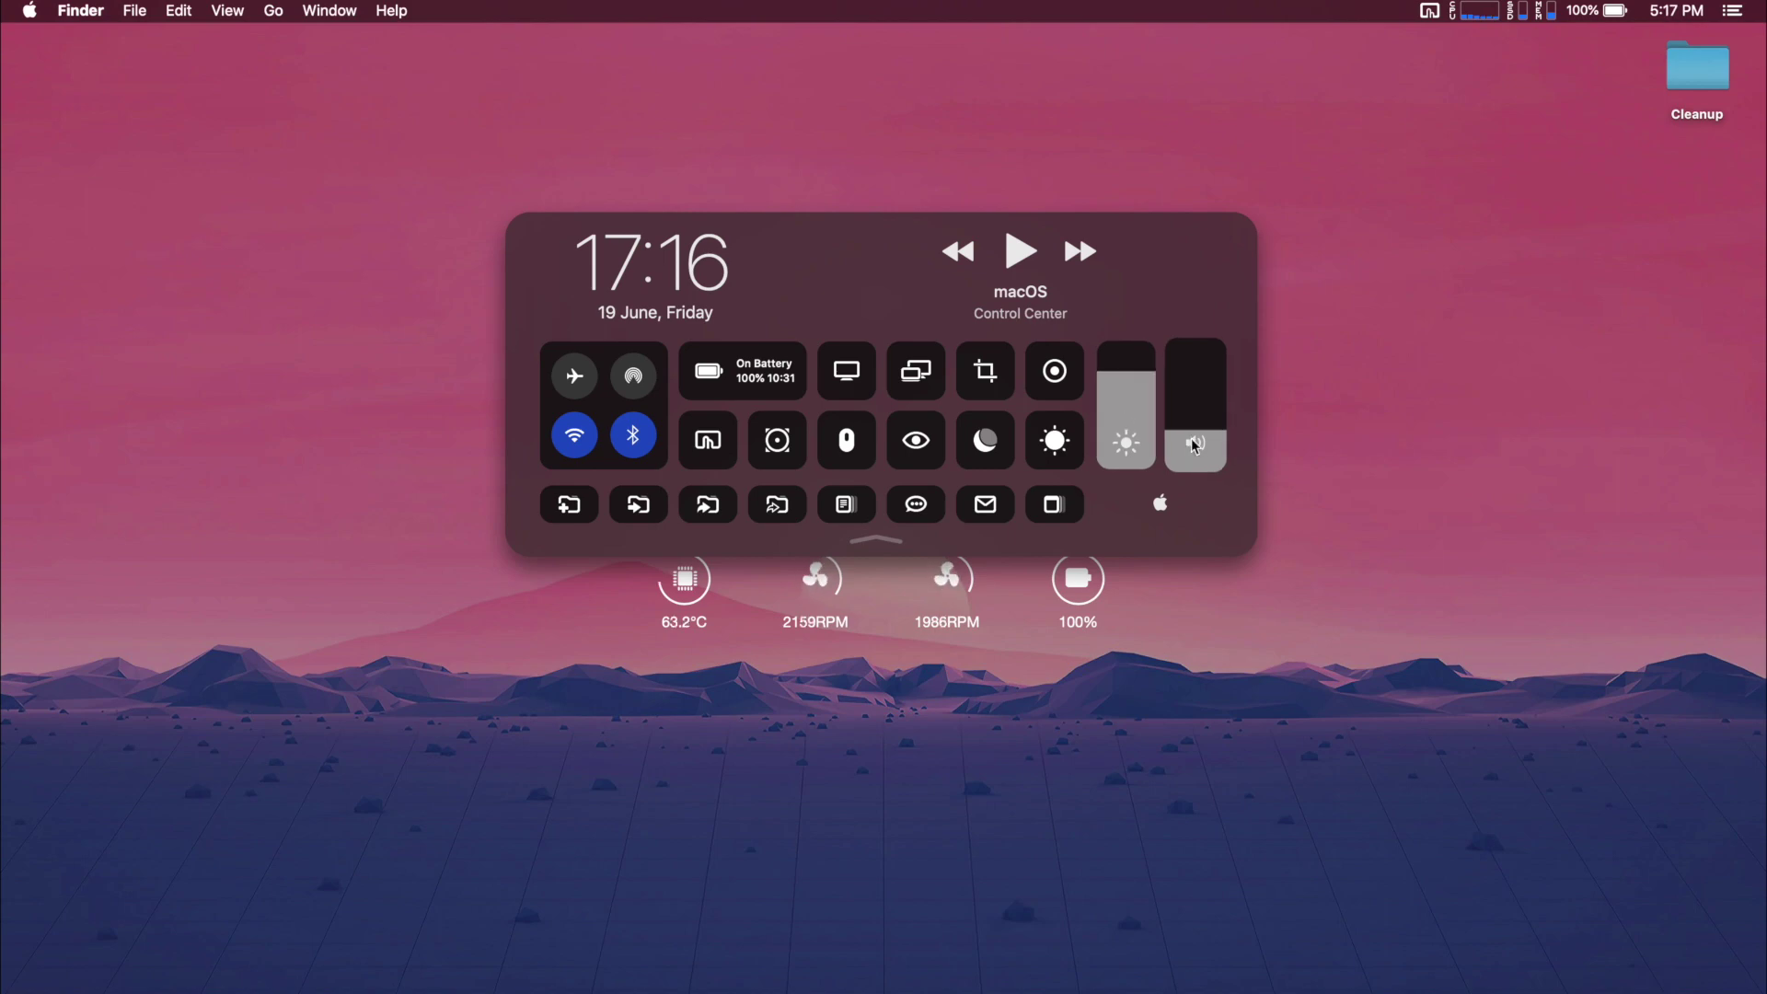
pyautogui.moveTo(1202, 440)
pyautogui.mouseDown()
pyautogui.moveTo(1202, 412)
pyautogui.moveTo(1209, 438)
pyautogui.mouseUp()
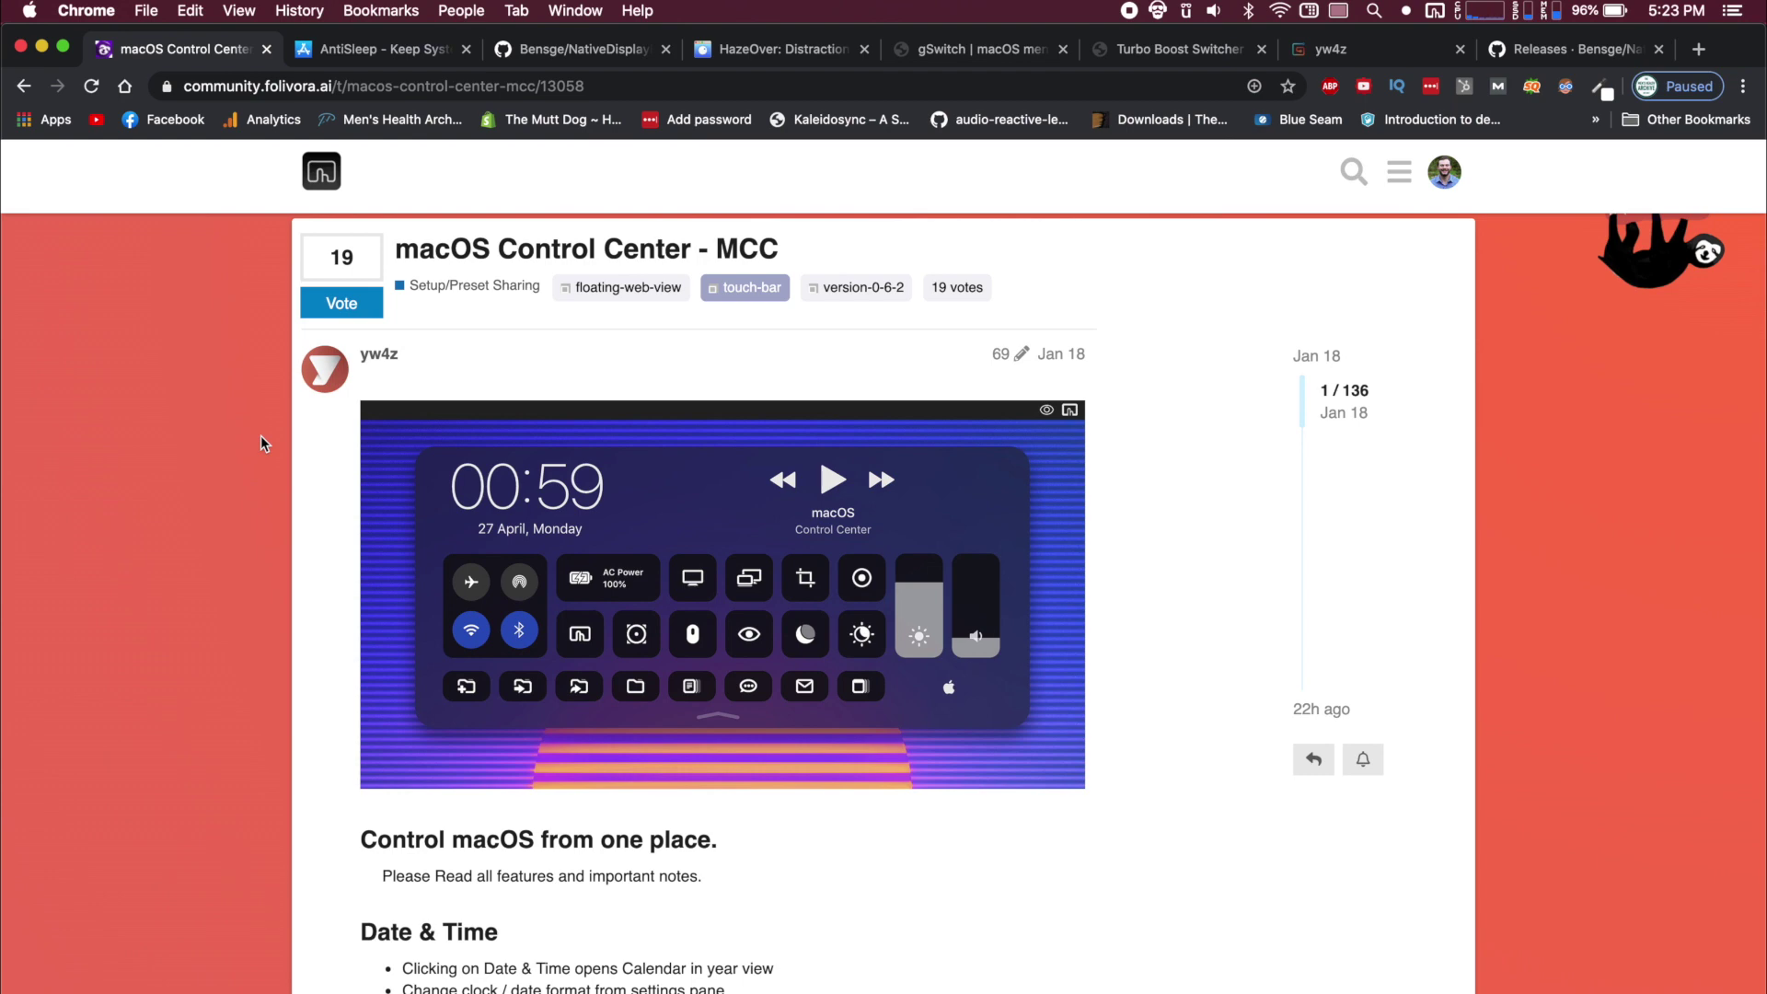
# Scroll back and forth through the opening of the macOS Control Center forum topic
pyautogui.scroll(-5, 262, 435)
pyautogui.scroll(-2, 261, 434)
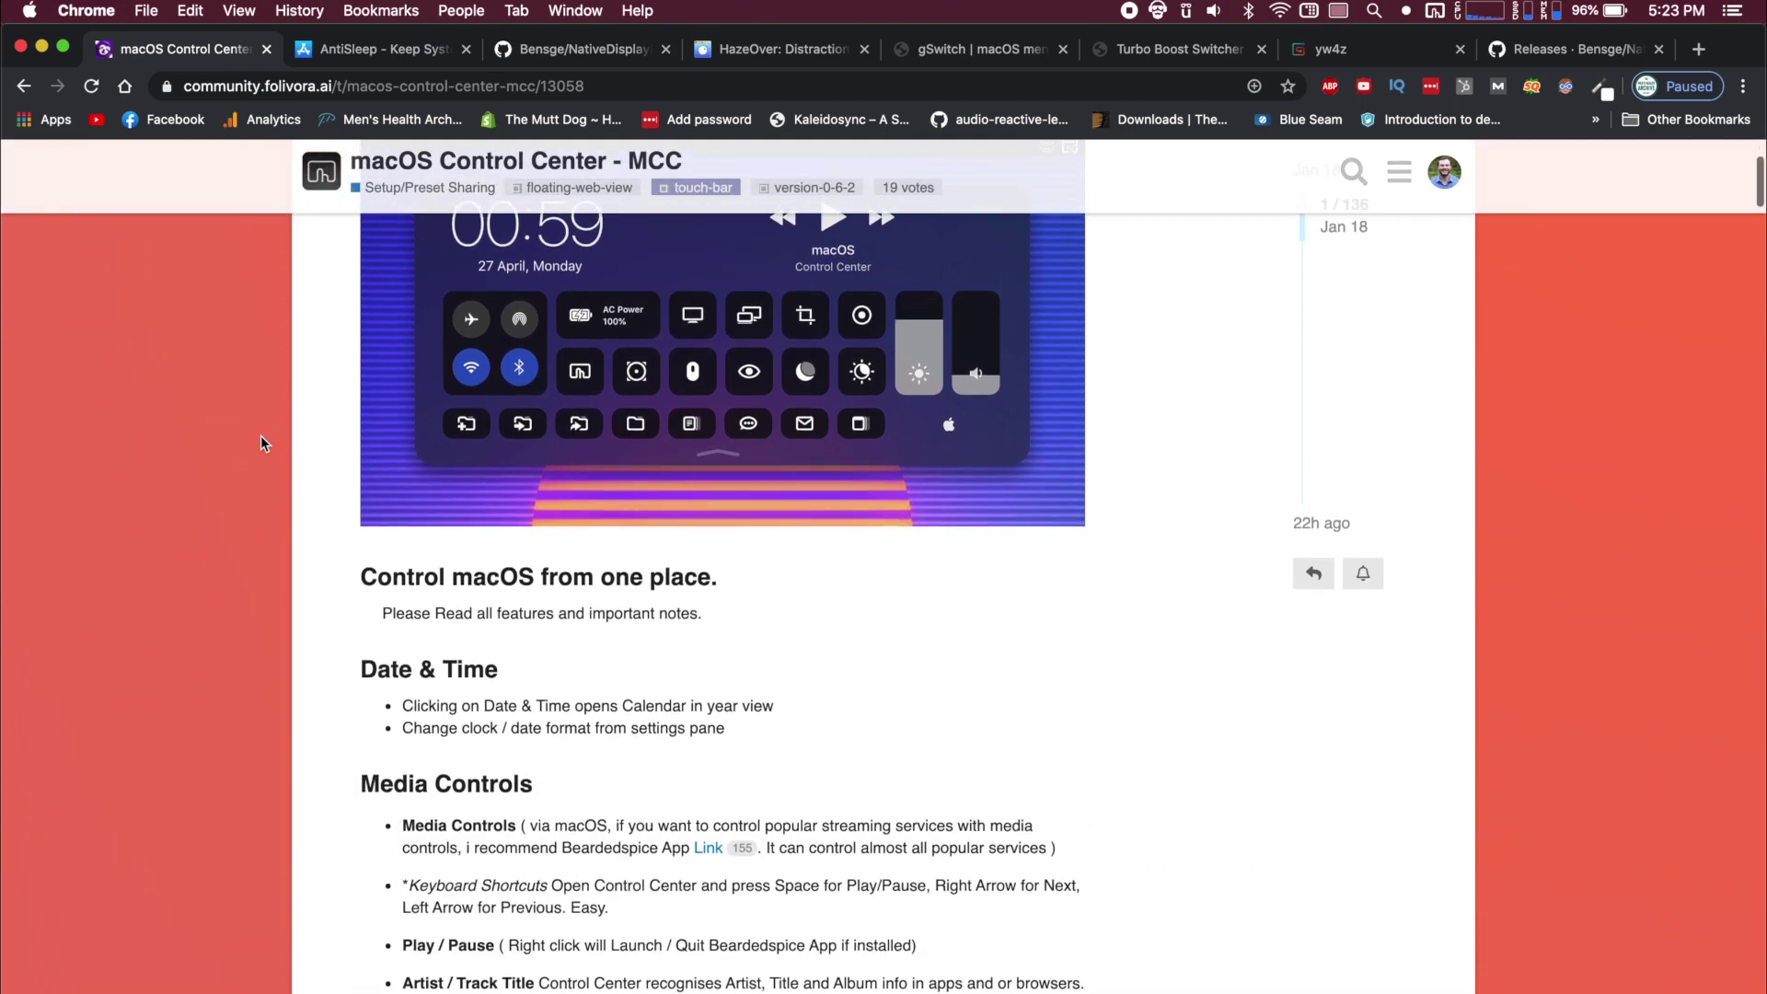
pyautogui.scroll(3, 261, 434)
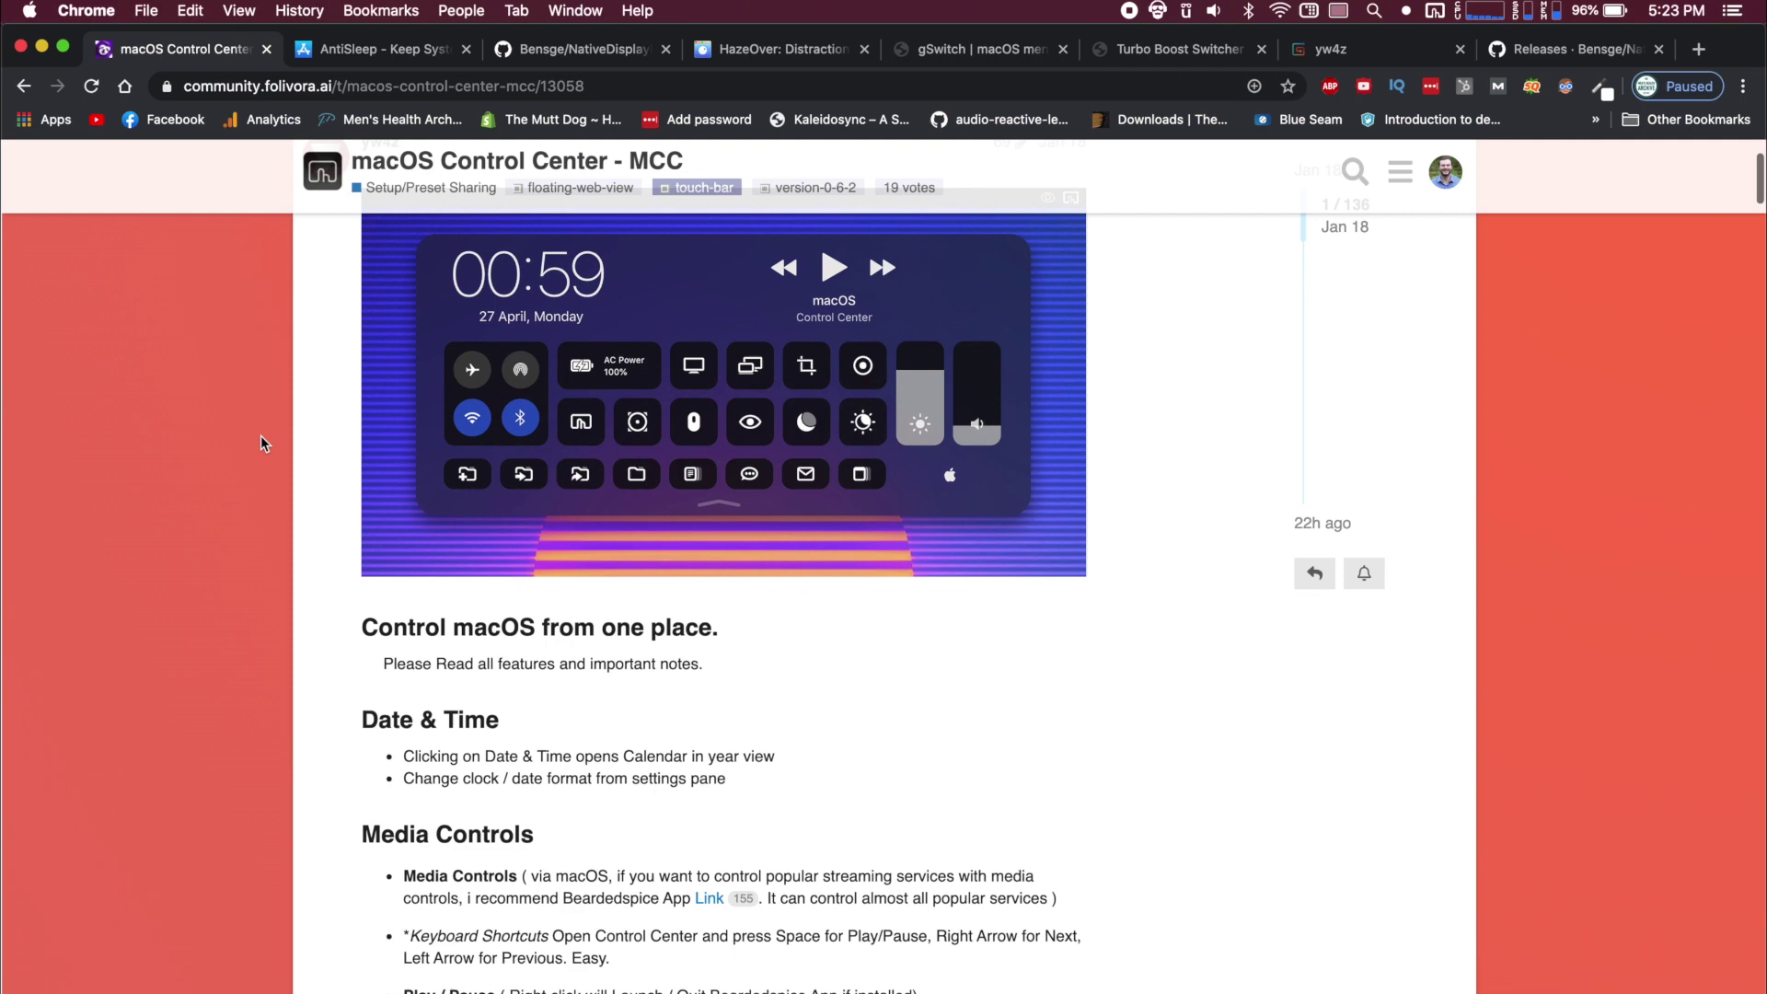
pyautogui.scroll(3, 261, 435)
pyautogui.scroll(-2, 261, 434)
pyautogui.scroll(-3, 261, 434)
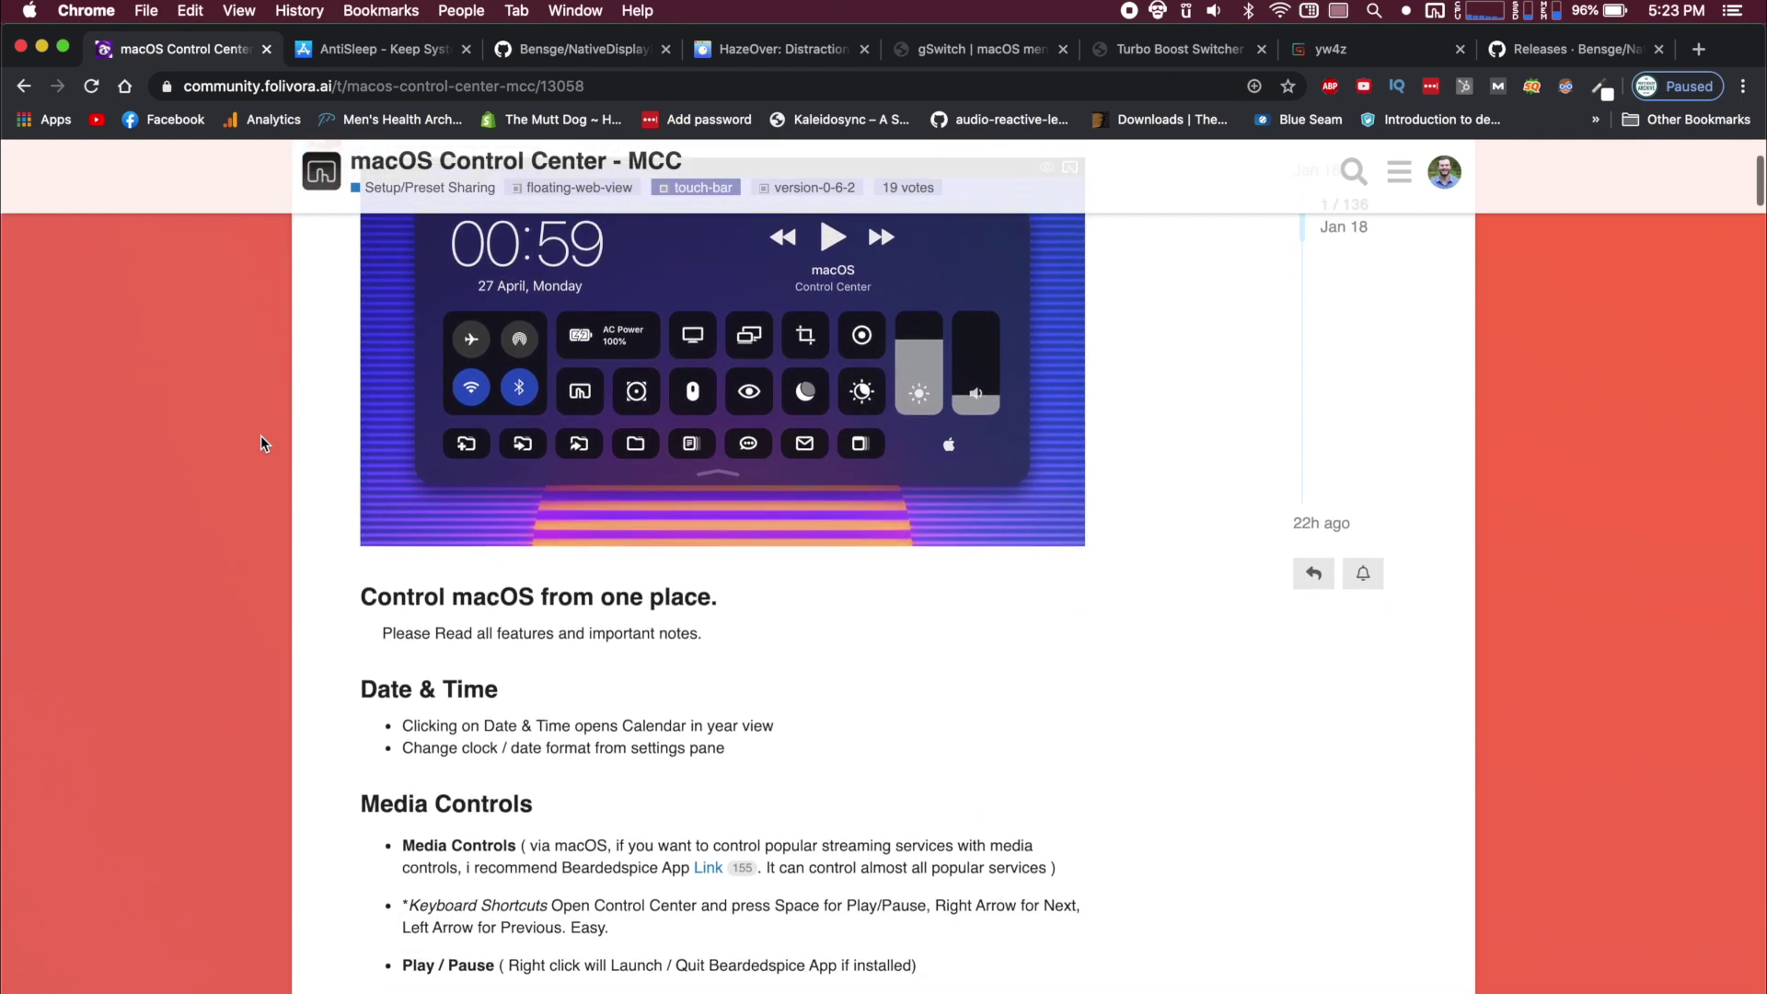
pyautogui.scroll(3, 262, 435)
pyautogui.scroll(-2, 261, 435)
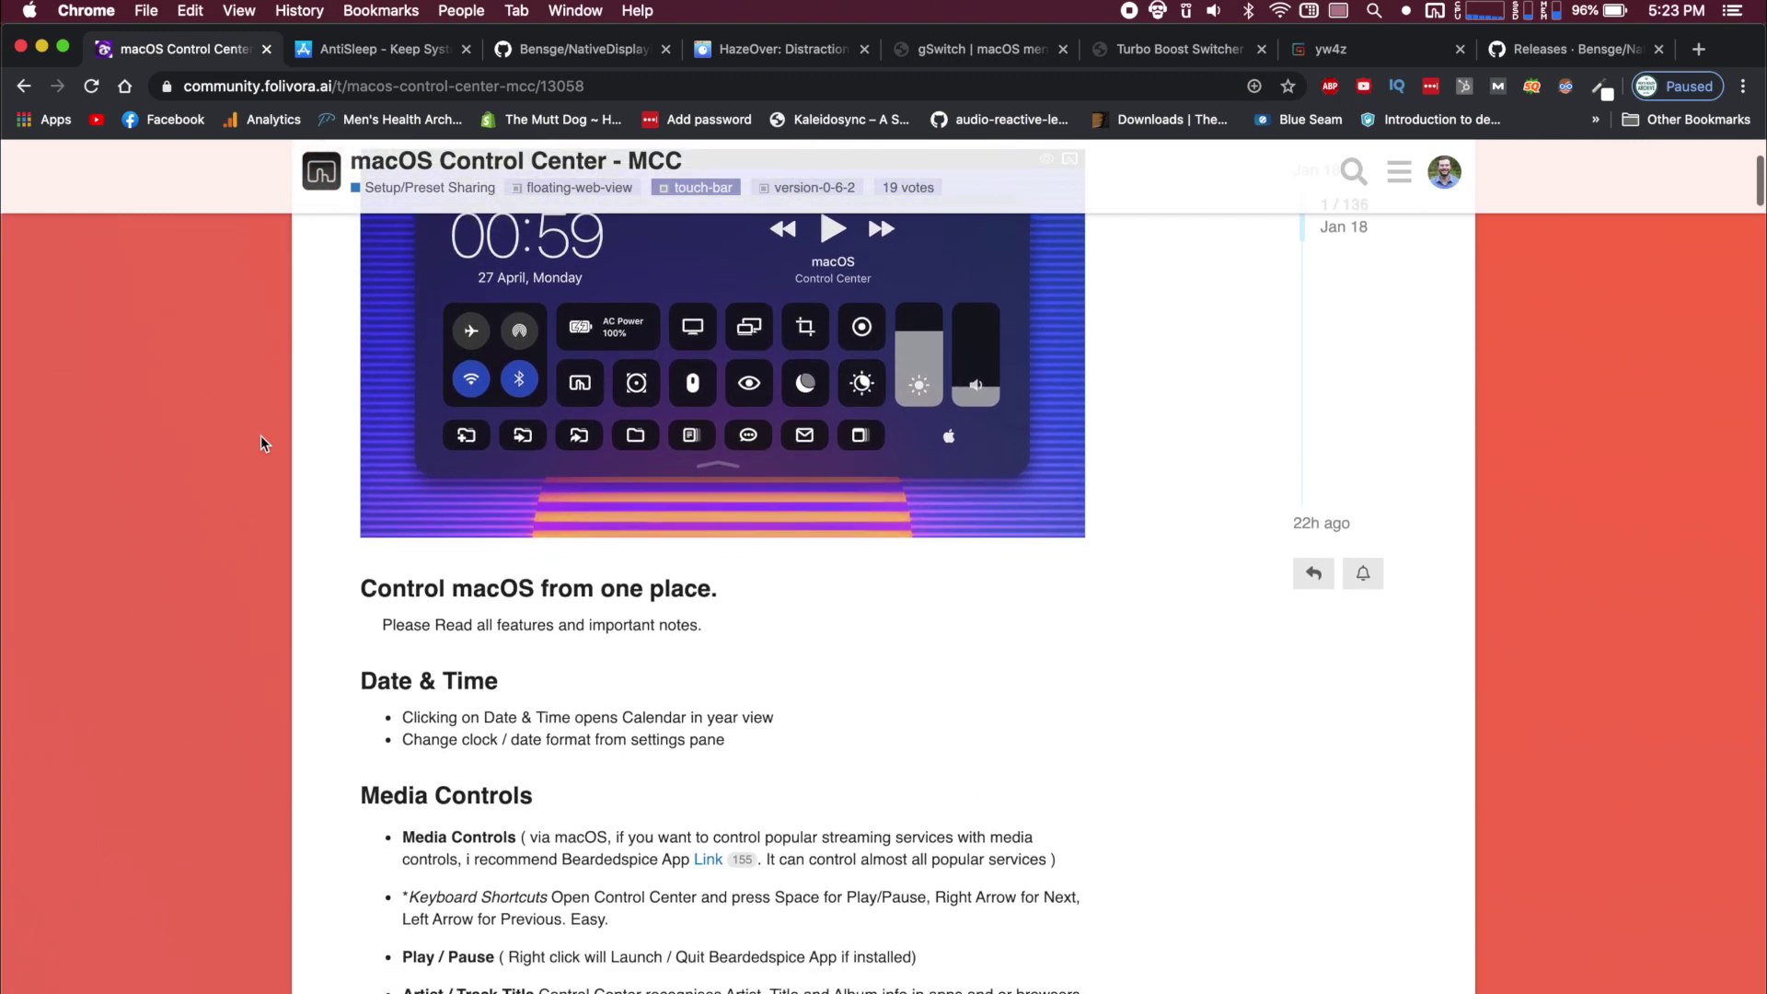
pyautogui.scroll(5, 261, 435)
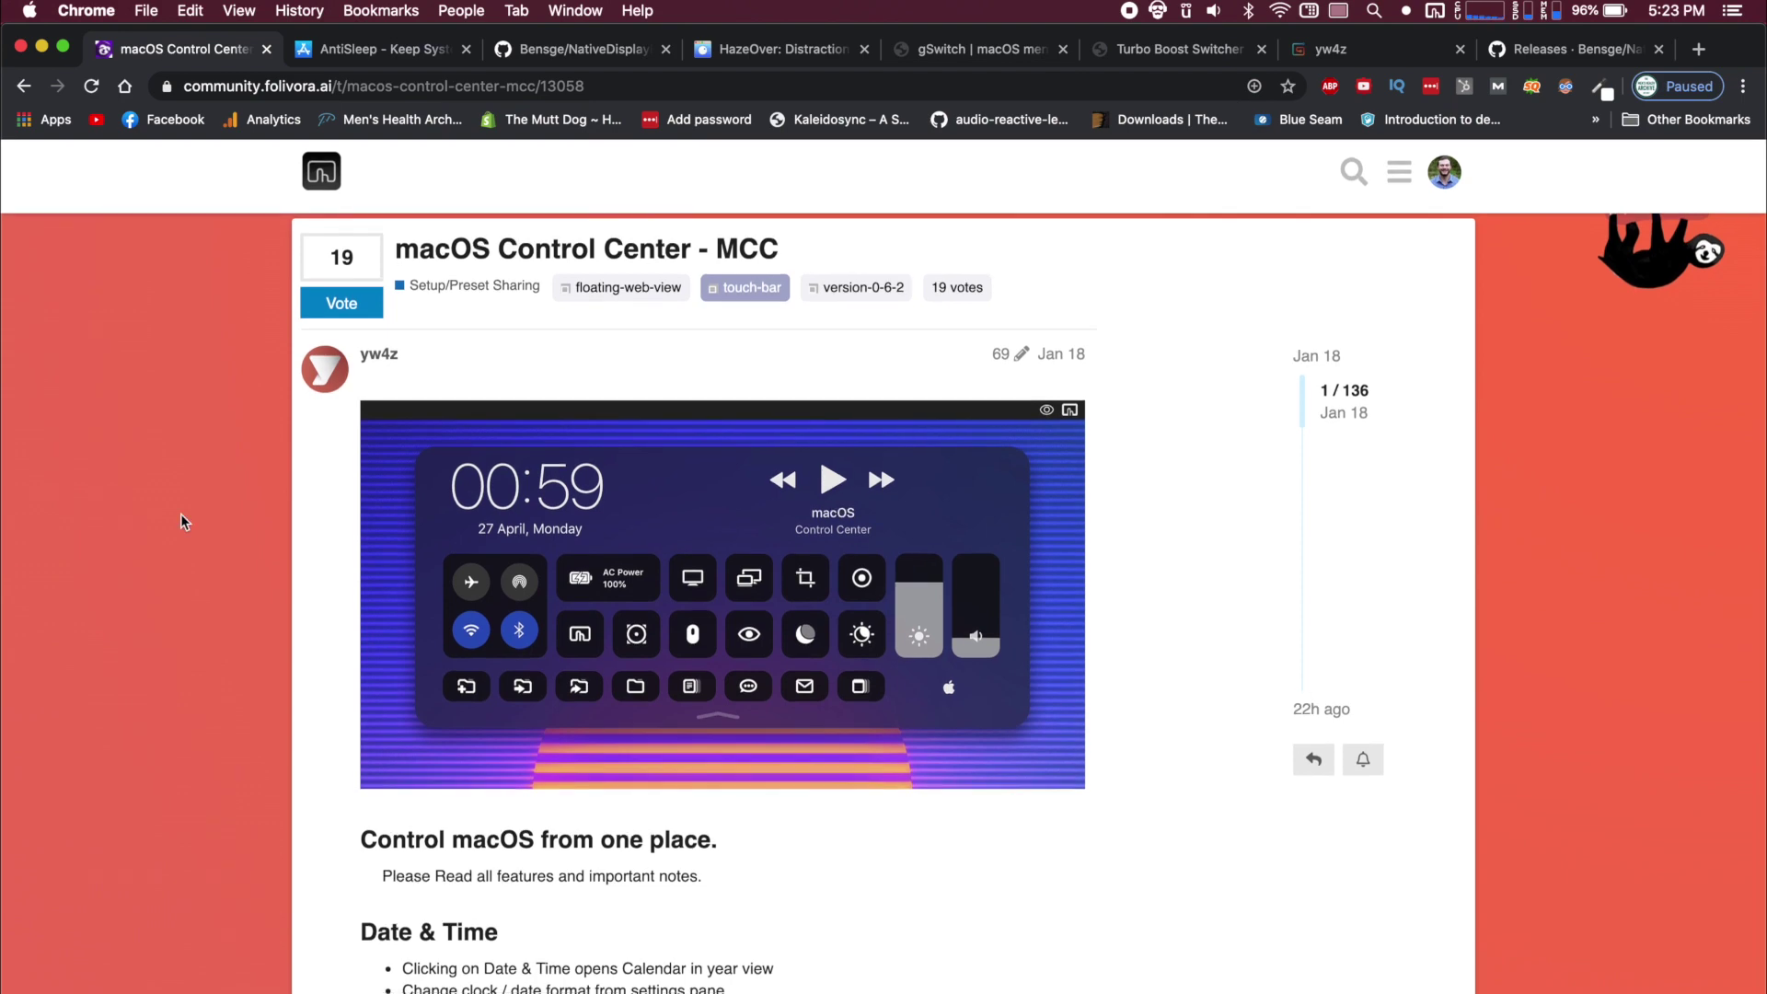
pyautogui.scroll(-2, 180, 513)
pyautogui.scroll(2, 181, 514)
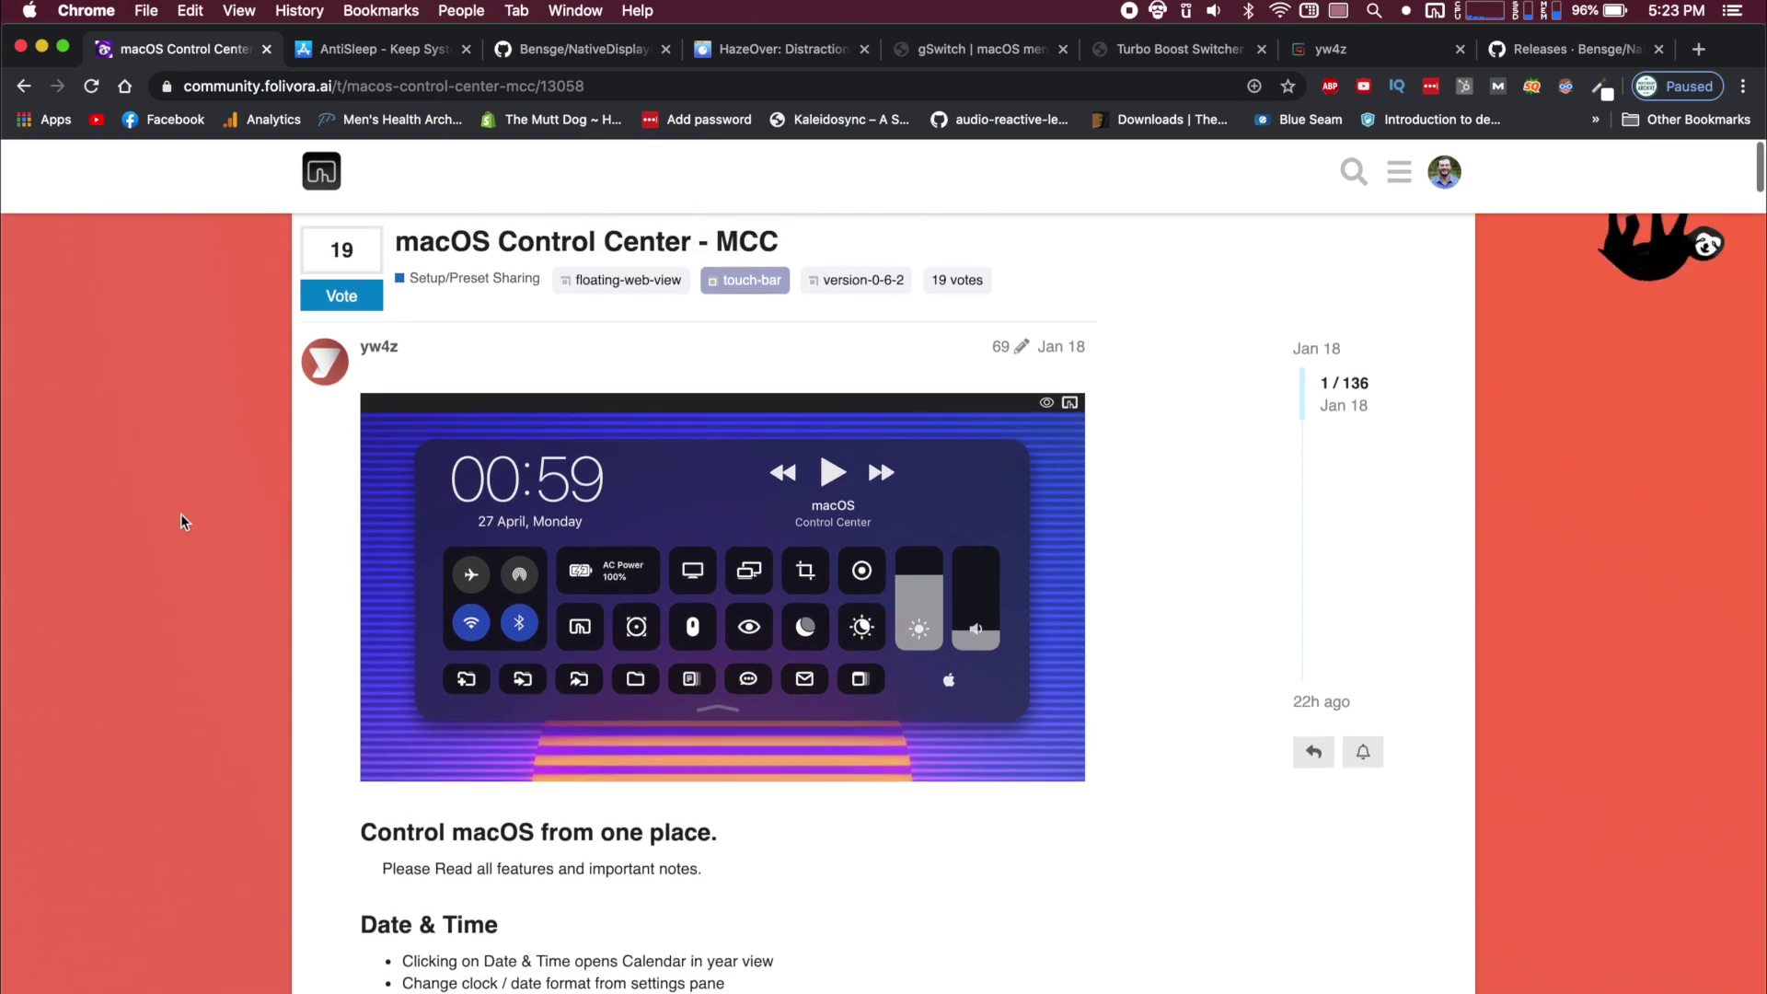
pyautogui.scroll(-1, 180, 514)
pyautogui.scroll(-1, 180, 513)
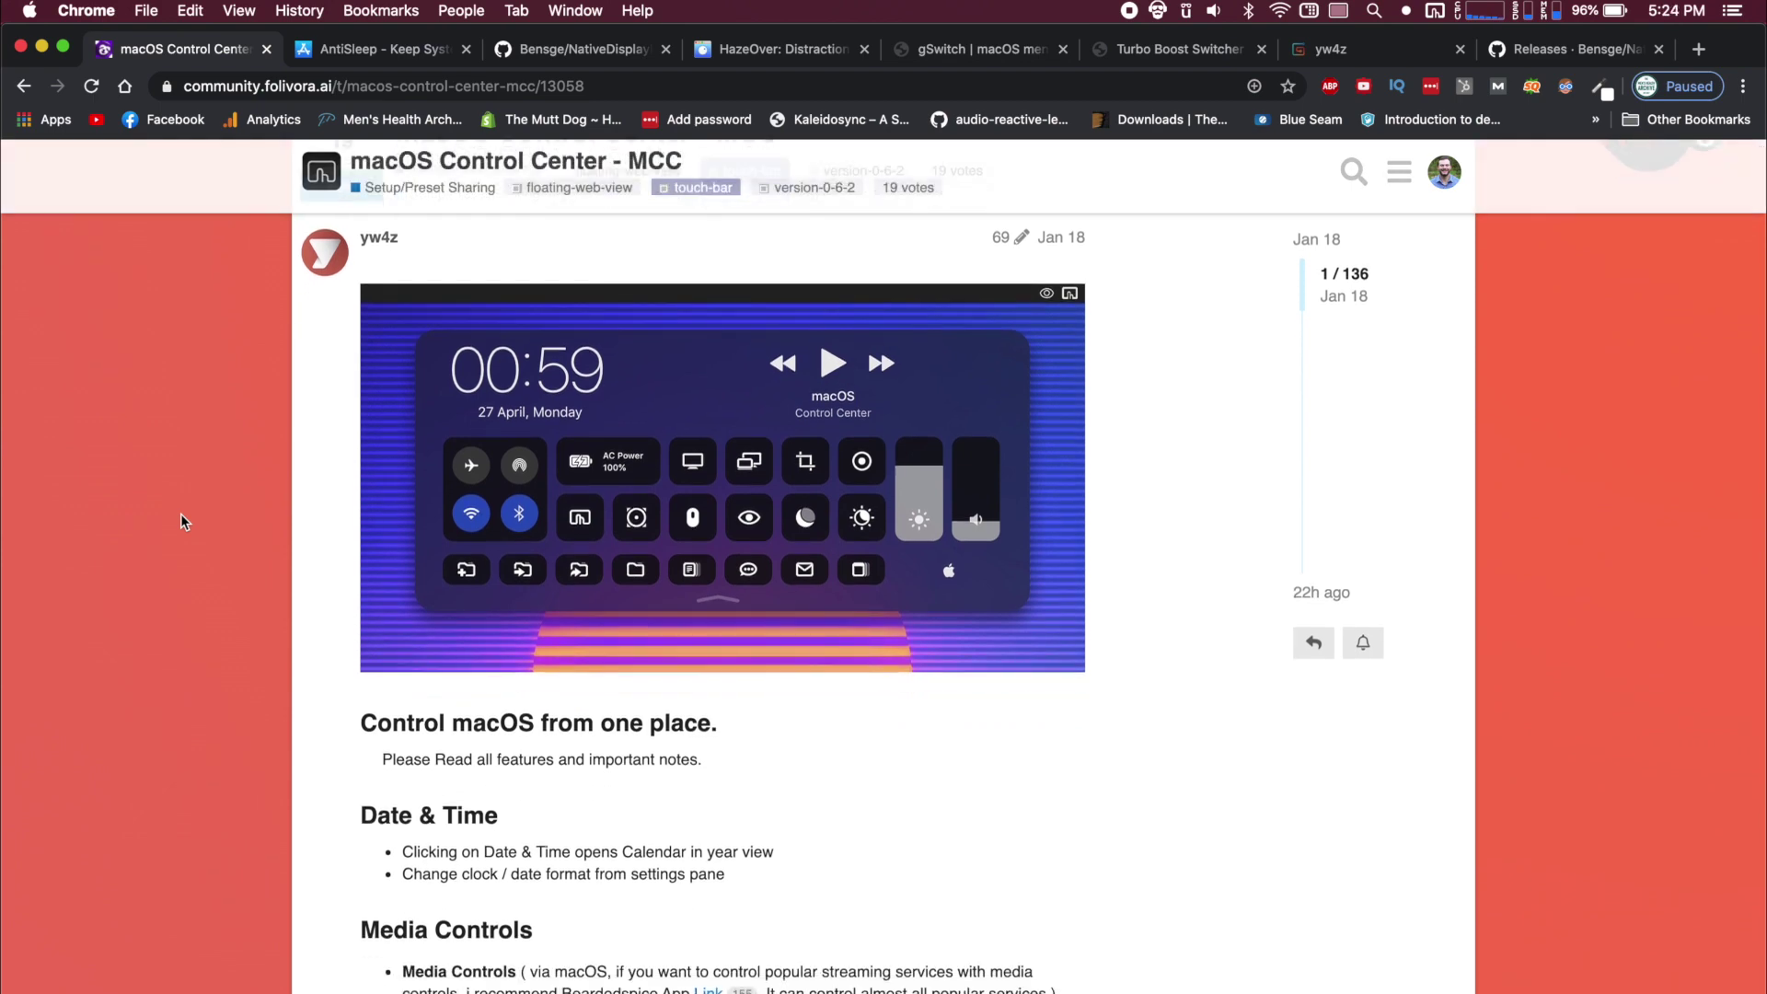
pyautogui.scroll(1, 181, 520)
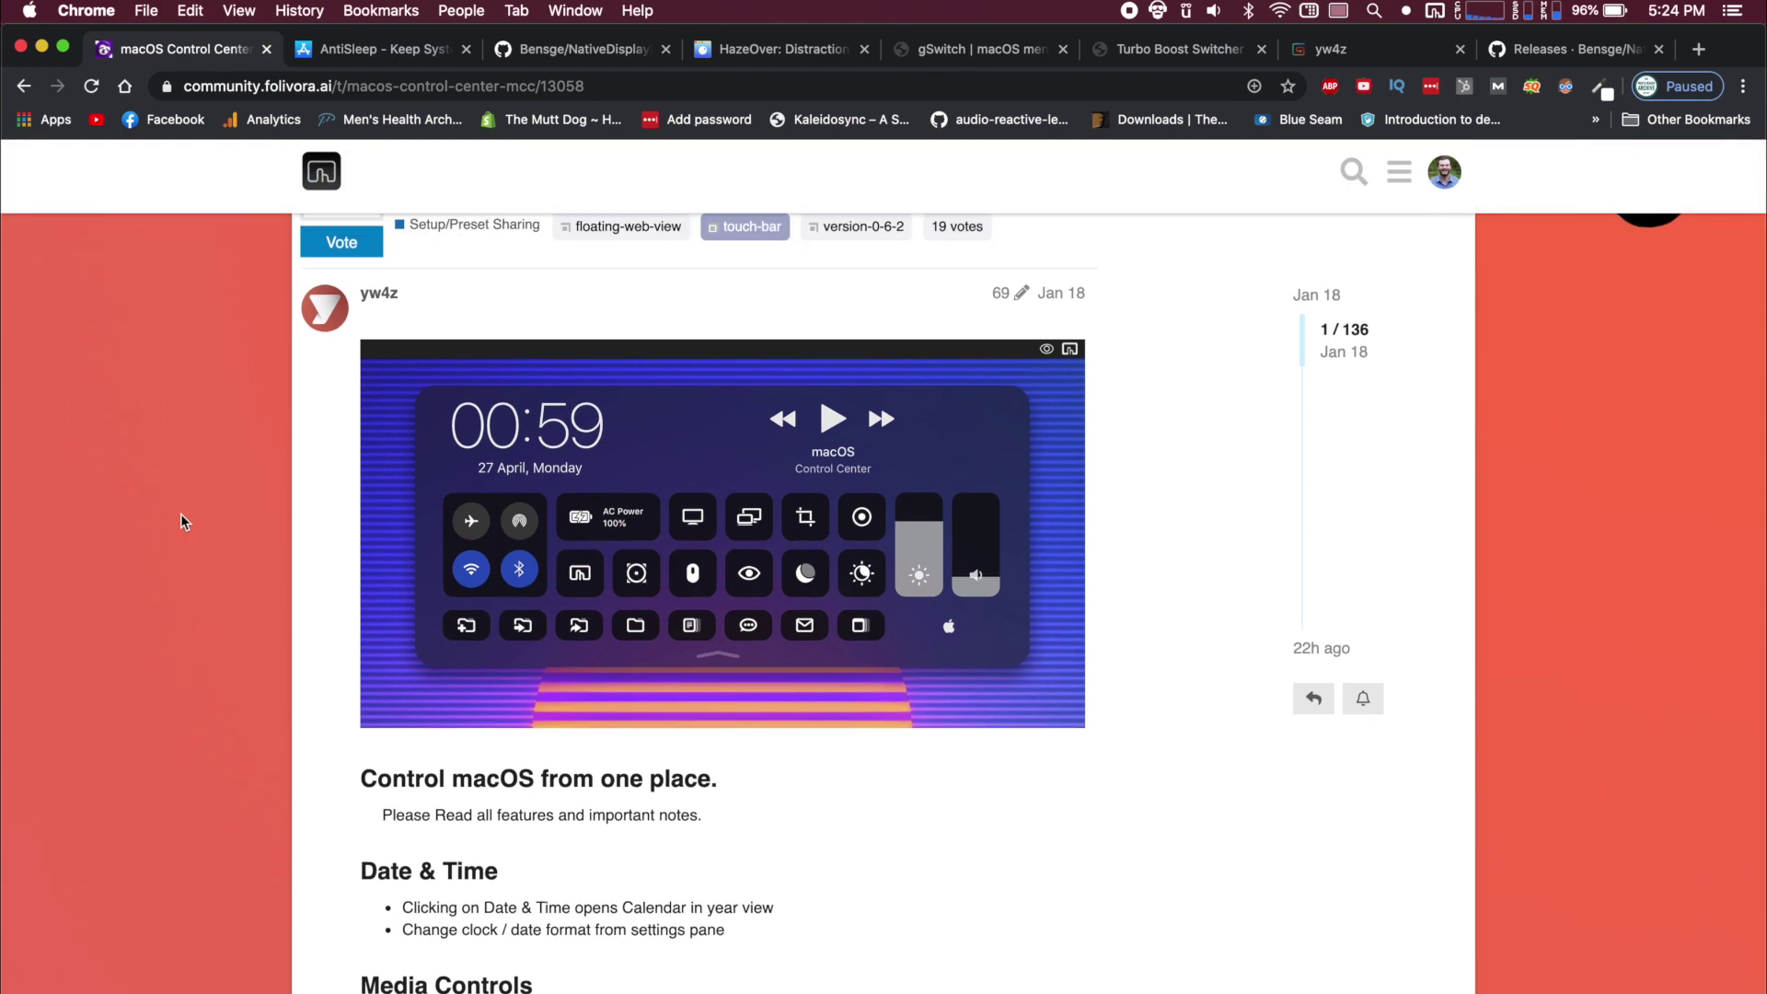
pyautogui.scroll(-2, 181, 520)
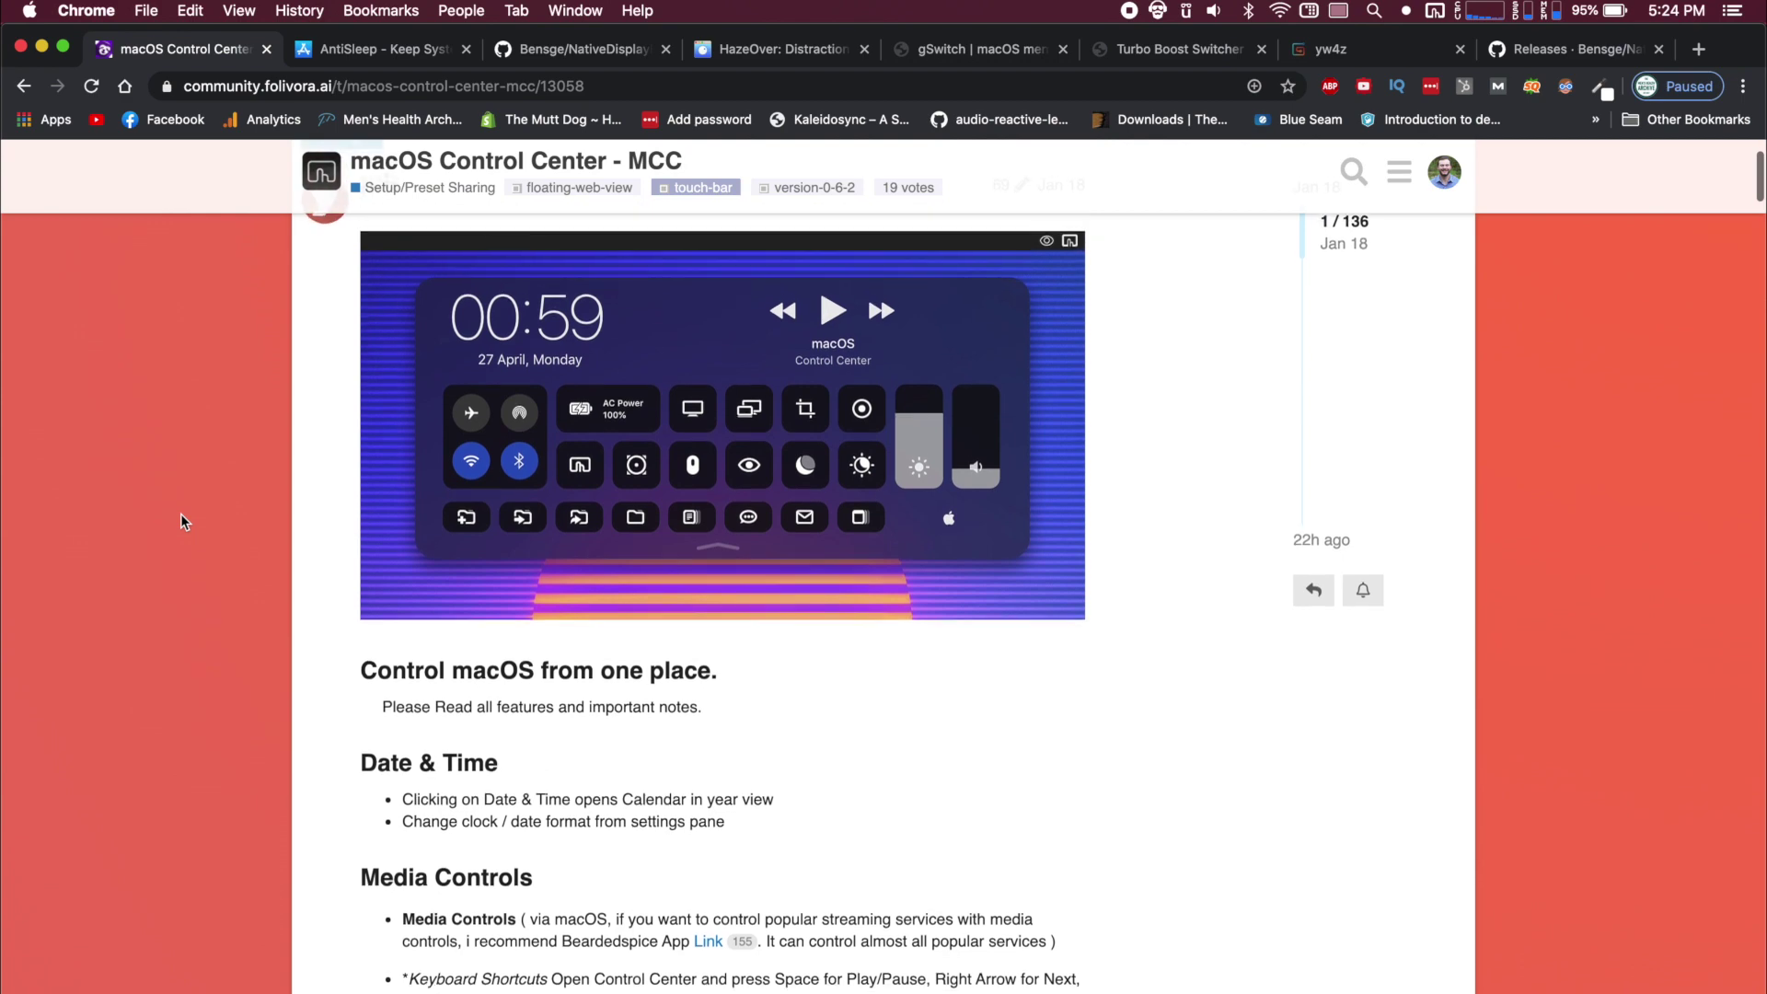
pyautogui.scroll(-2, 180, 514)
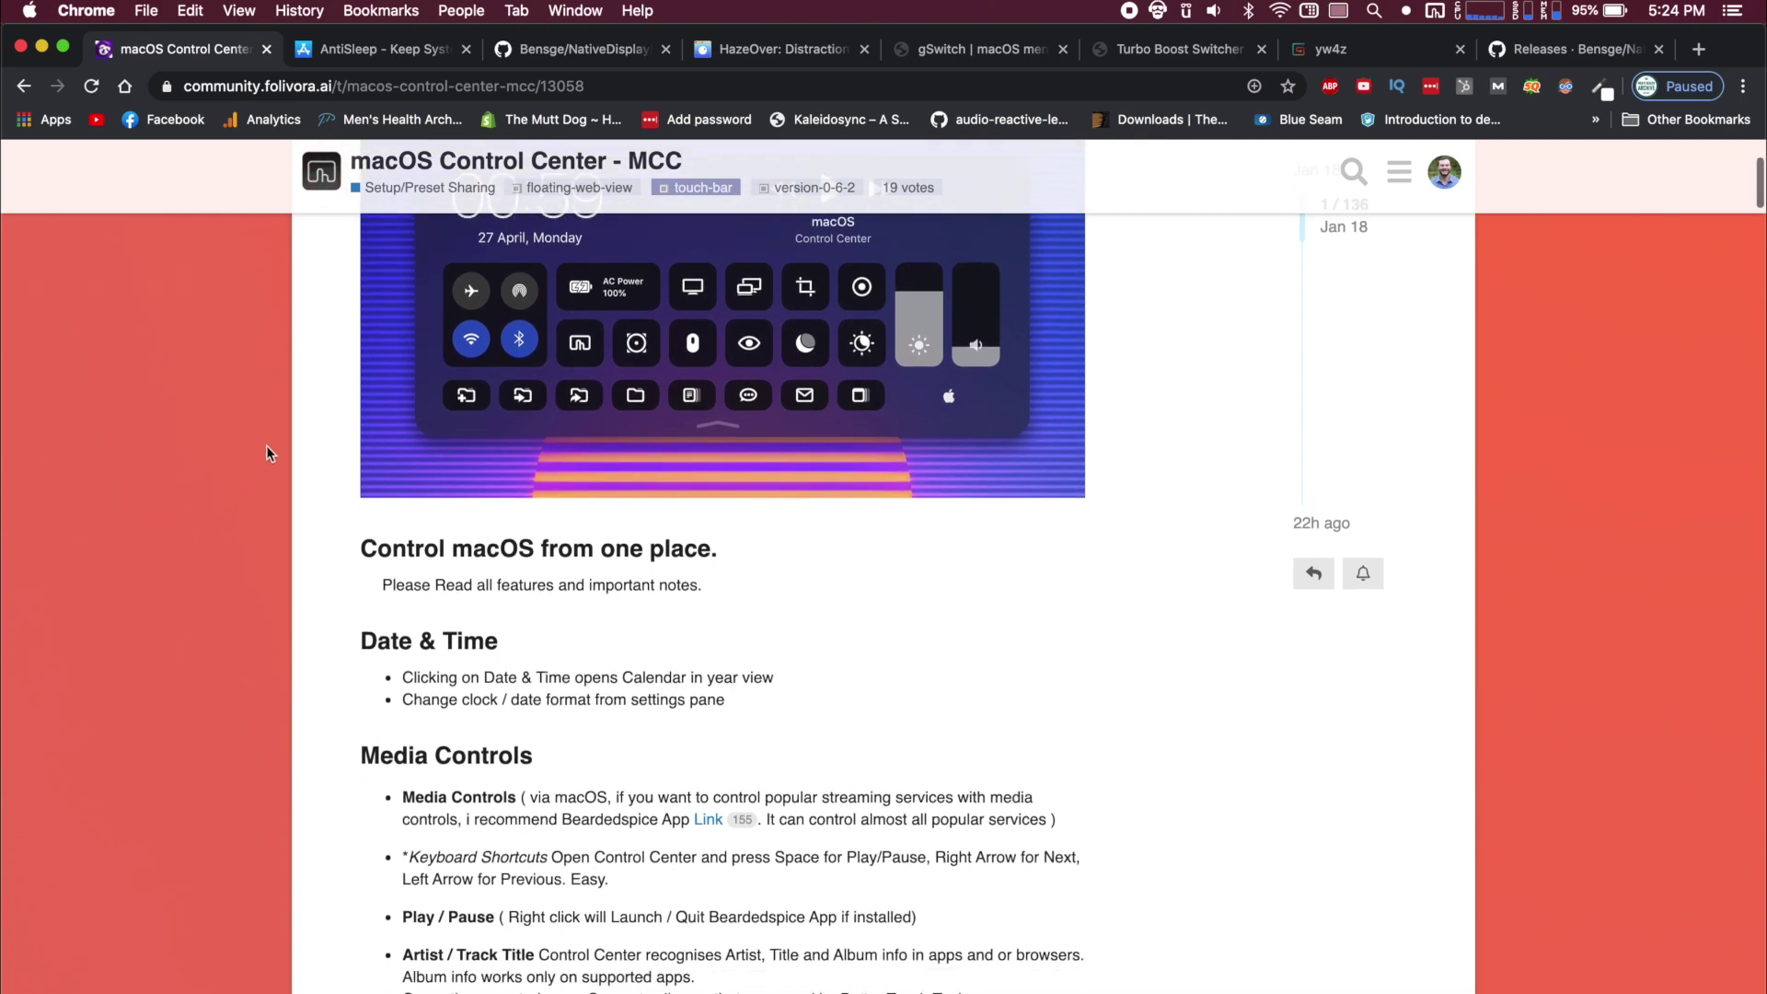
pyautogui.scroll(2, 267, 446)
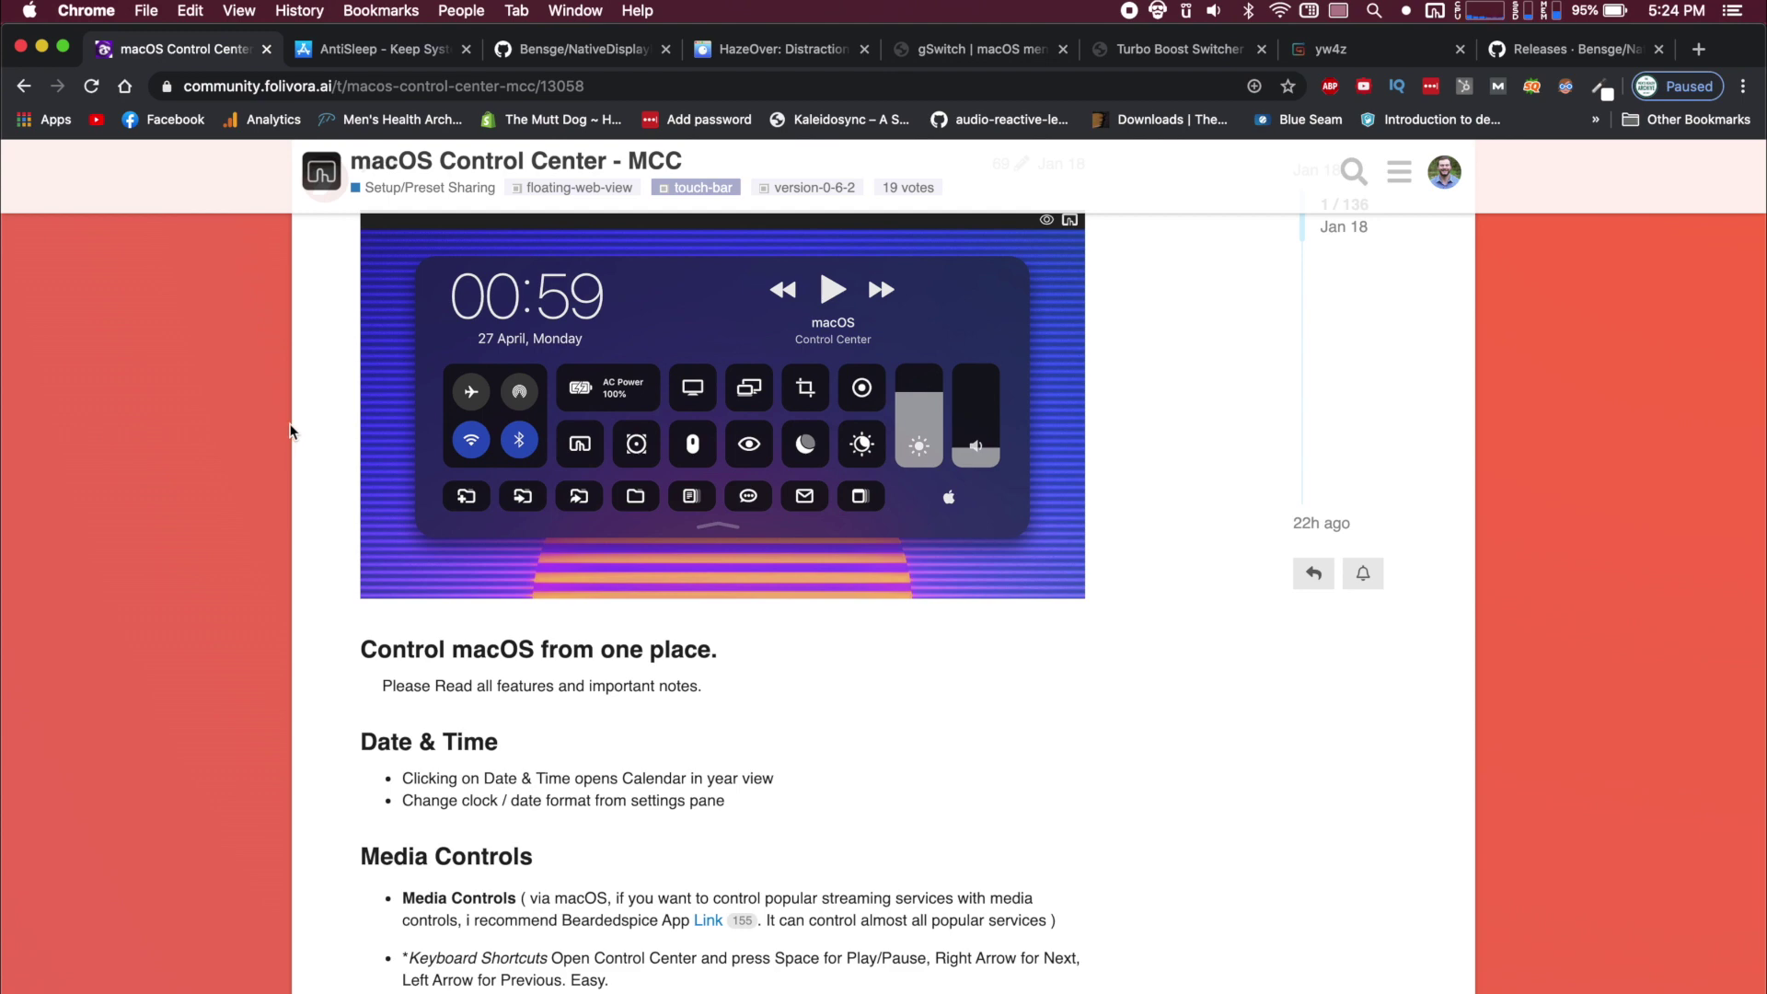
# Scroll down to the Menubar Media Controls gestures, highlight that list, then clear the highlight
pyautogui.scroll(-5, 290, 431)
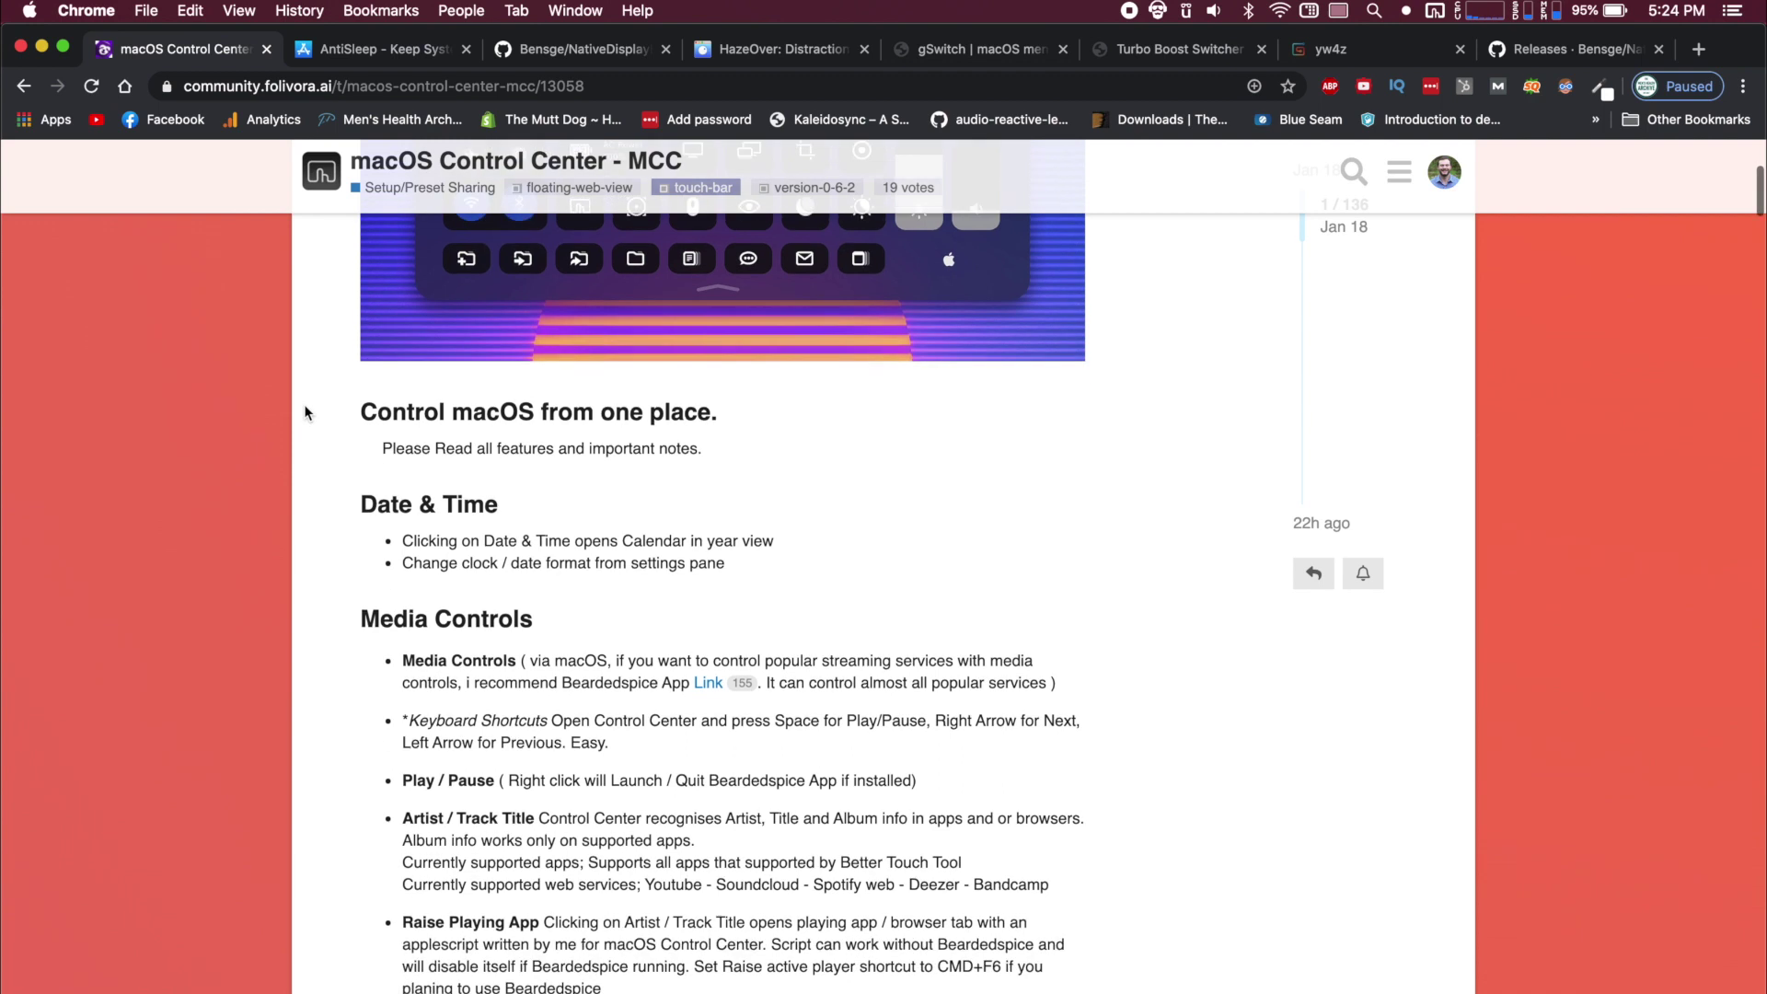
pyautogui.scroll(-5, 306, 411)
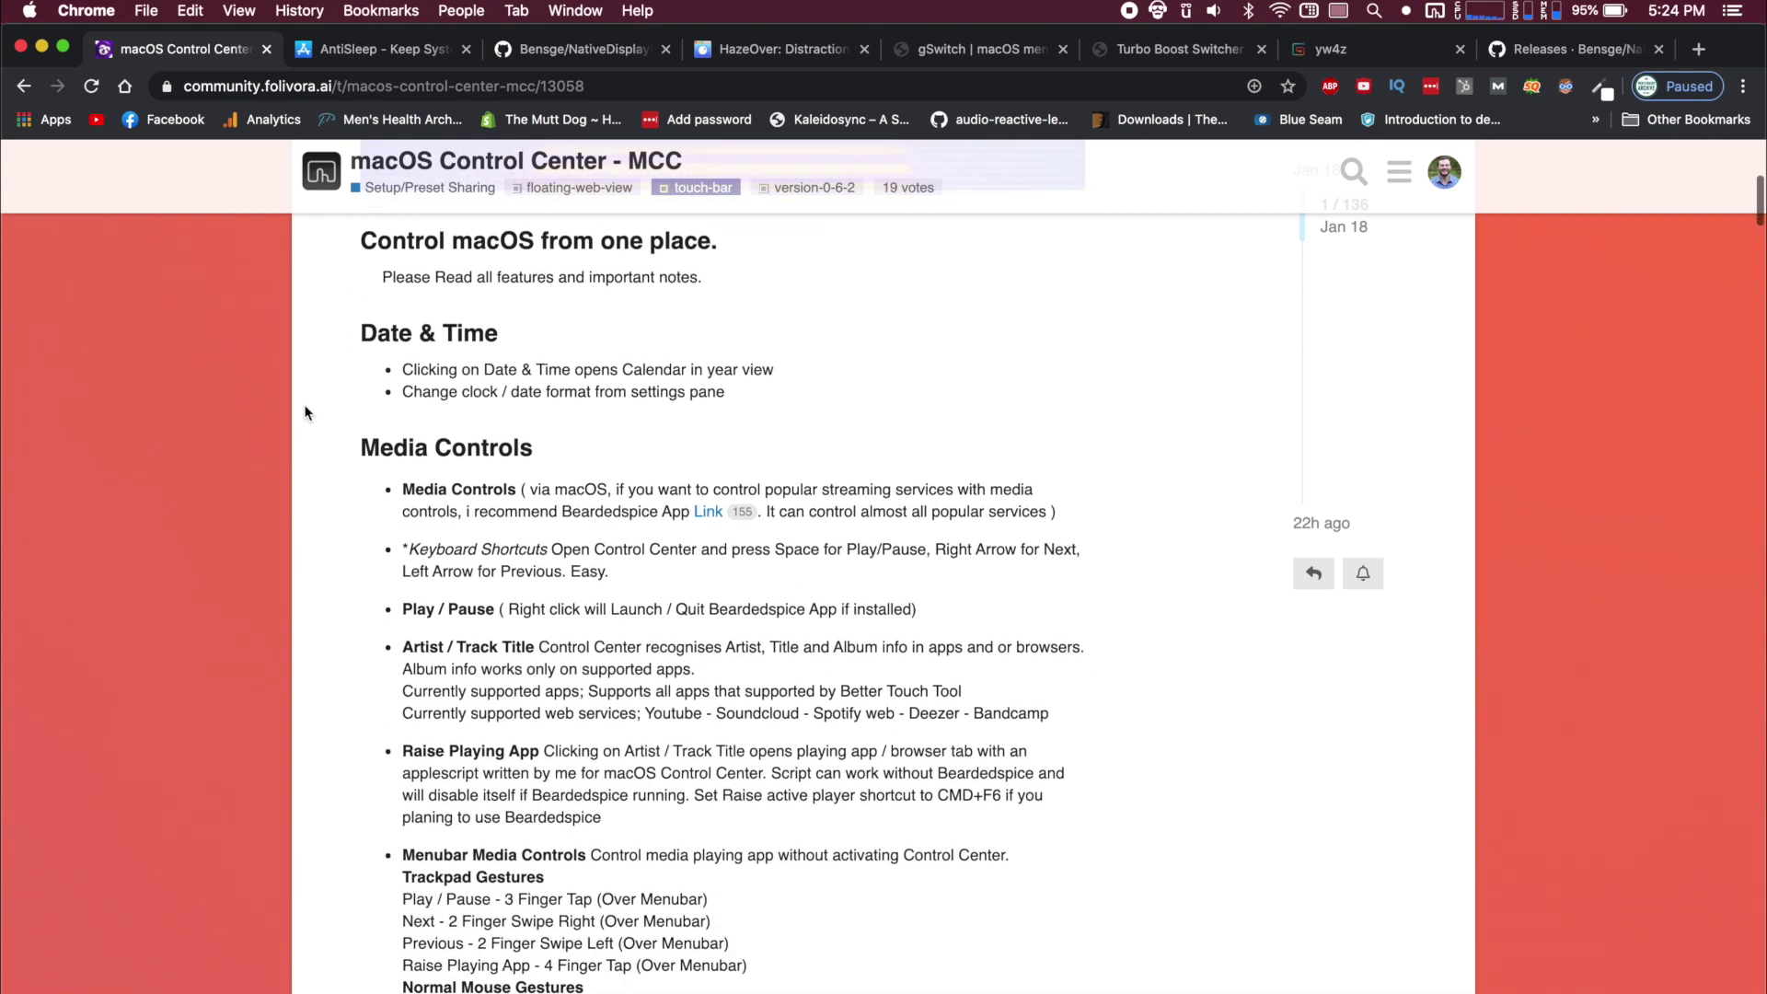
pyautogui.scroll(-3, 308, 405)
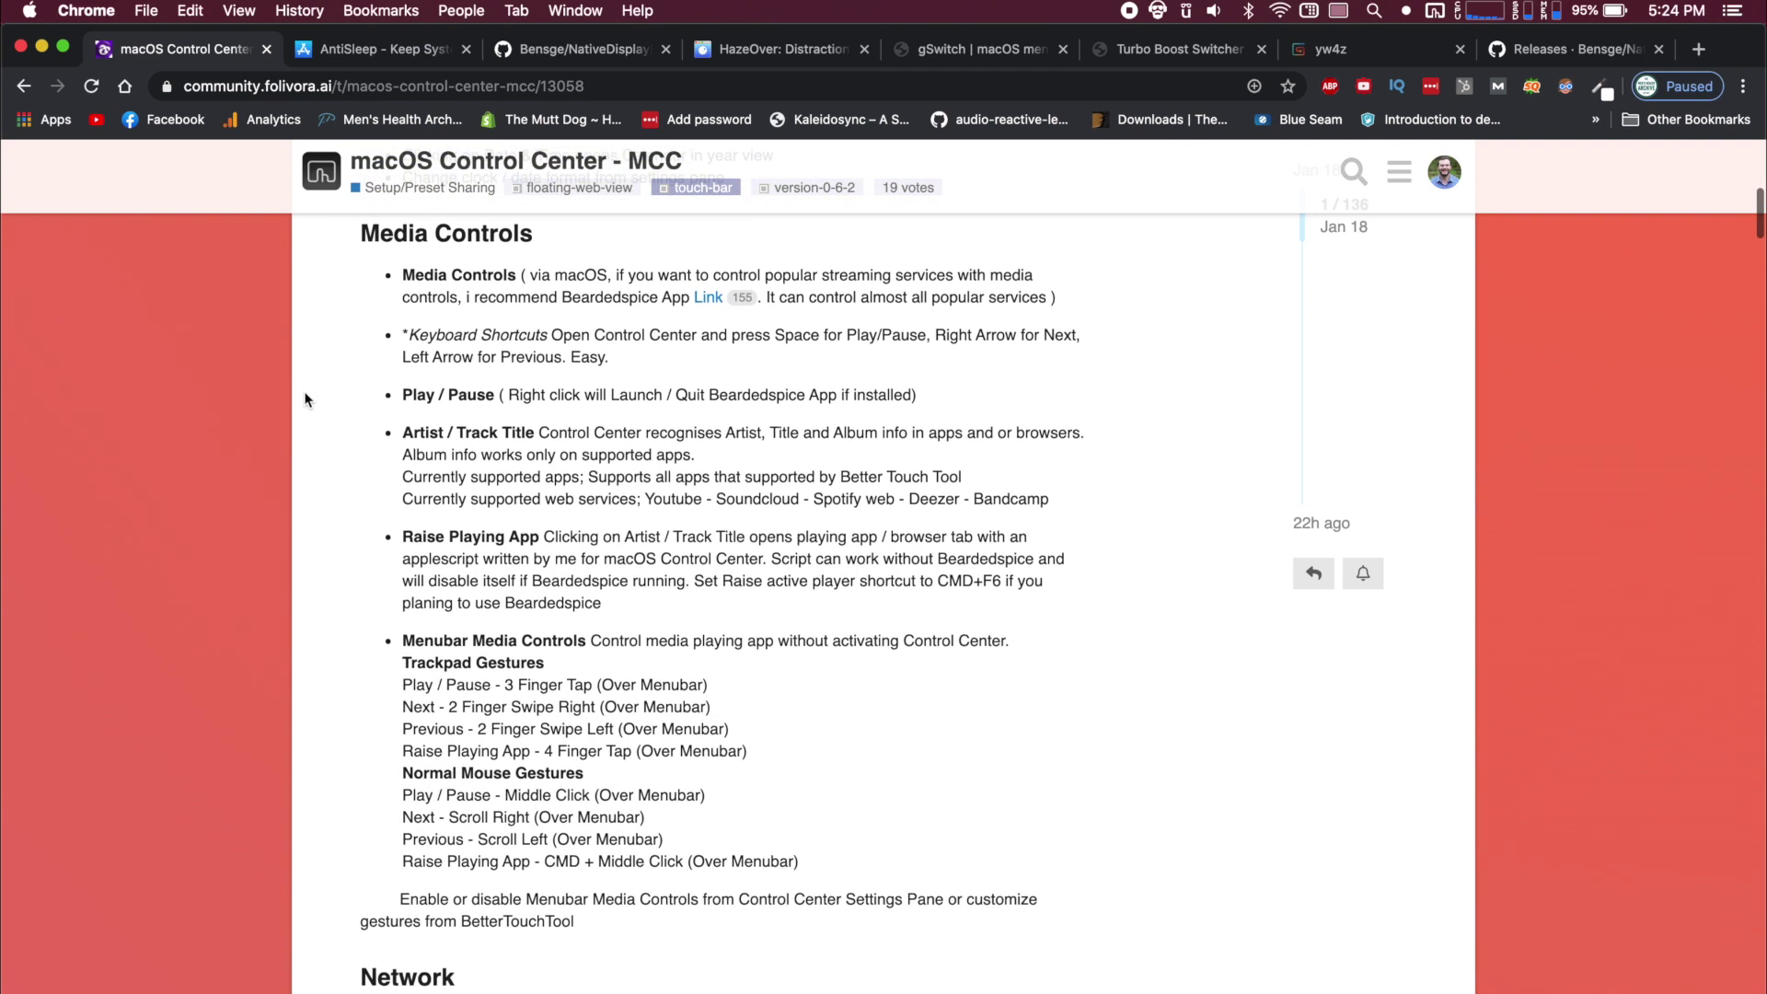
pyautogui.scroll(-3, 322, 433)
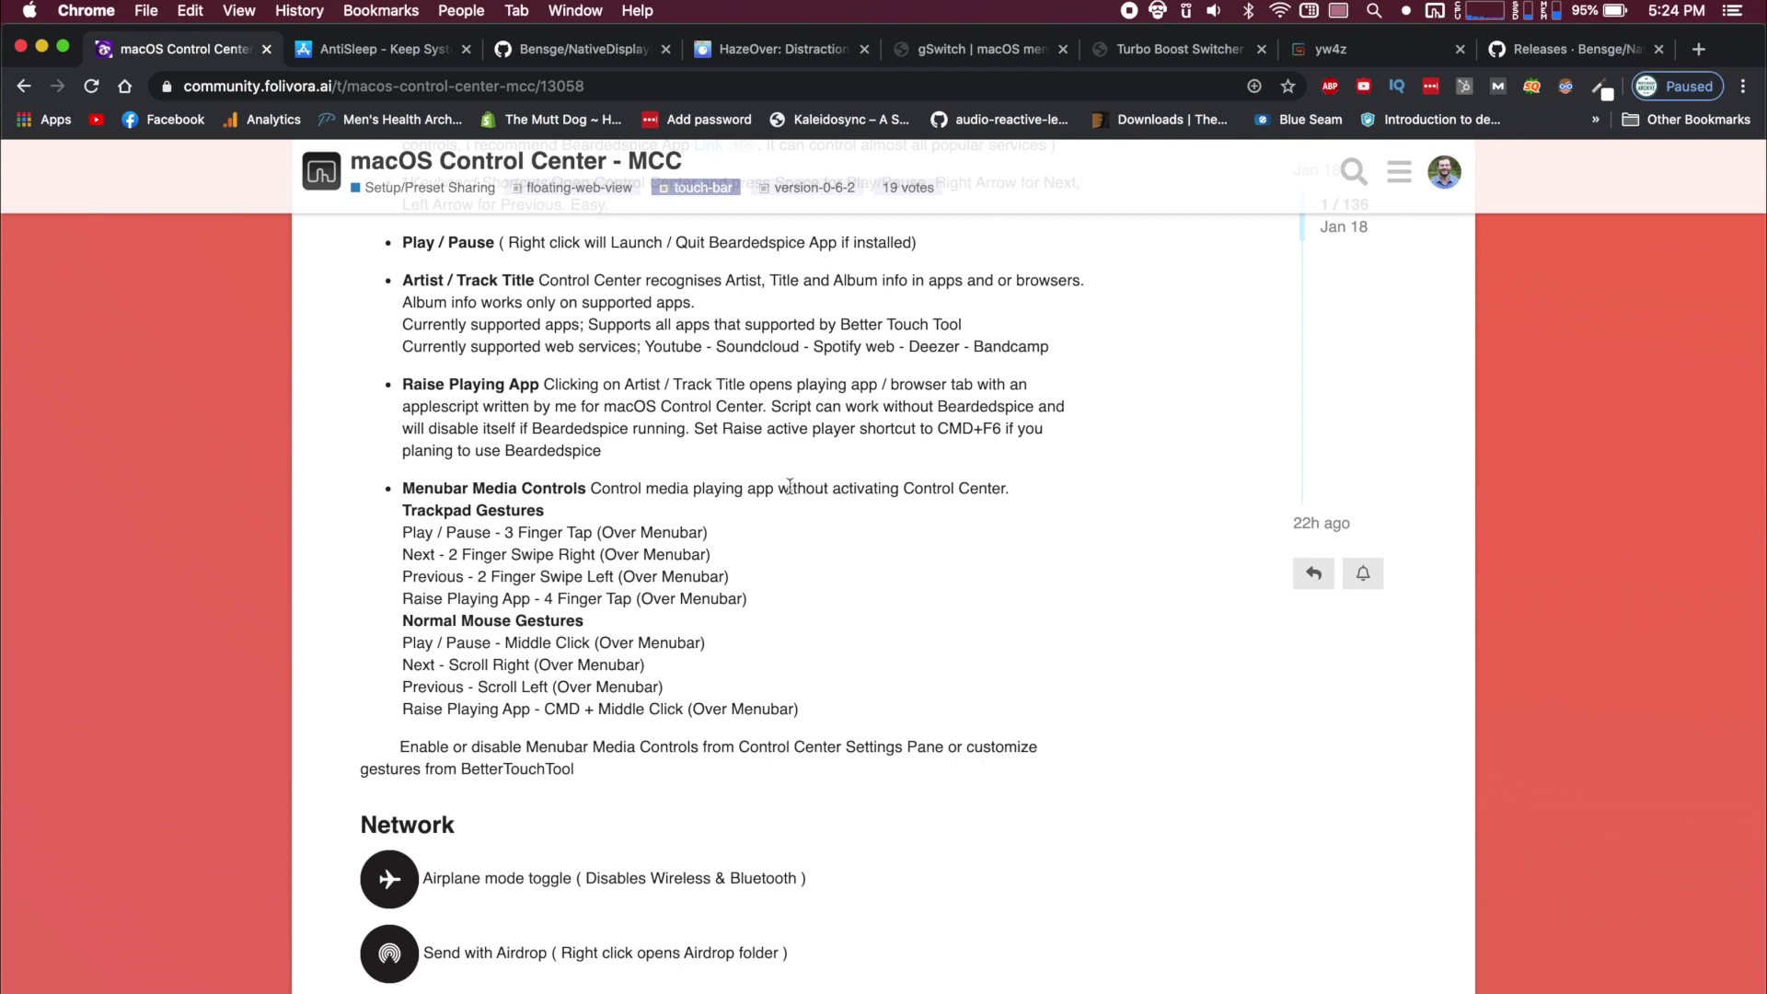
pyautogui.moveTo(402, 512); pyautogui.dragTo(797, 711)
pyautogui.click(791, 689)
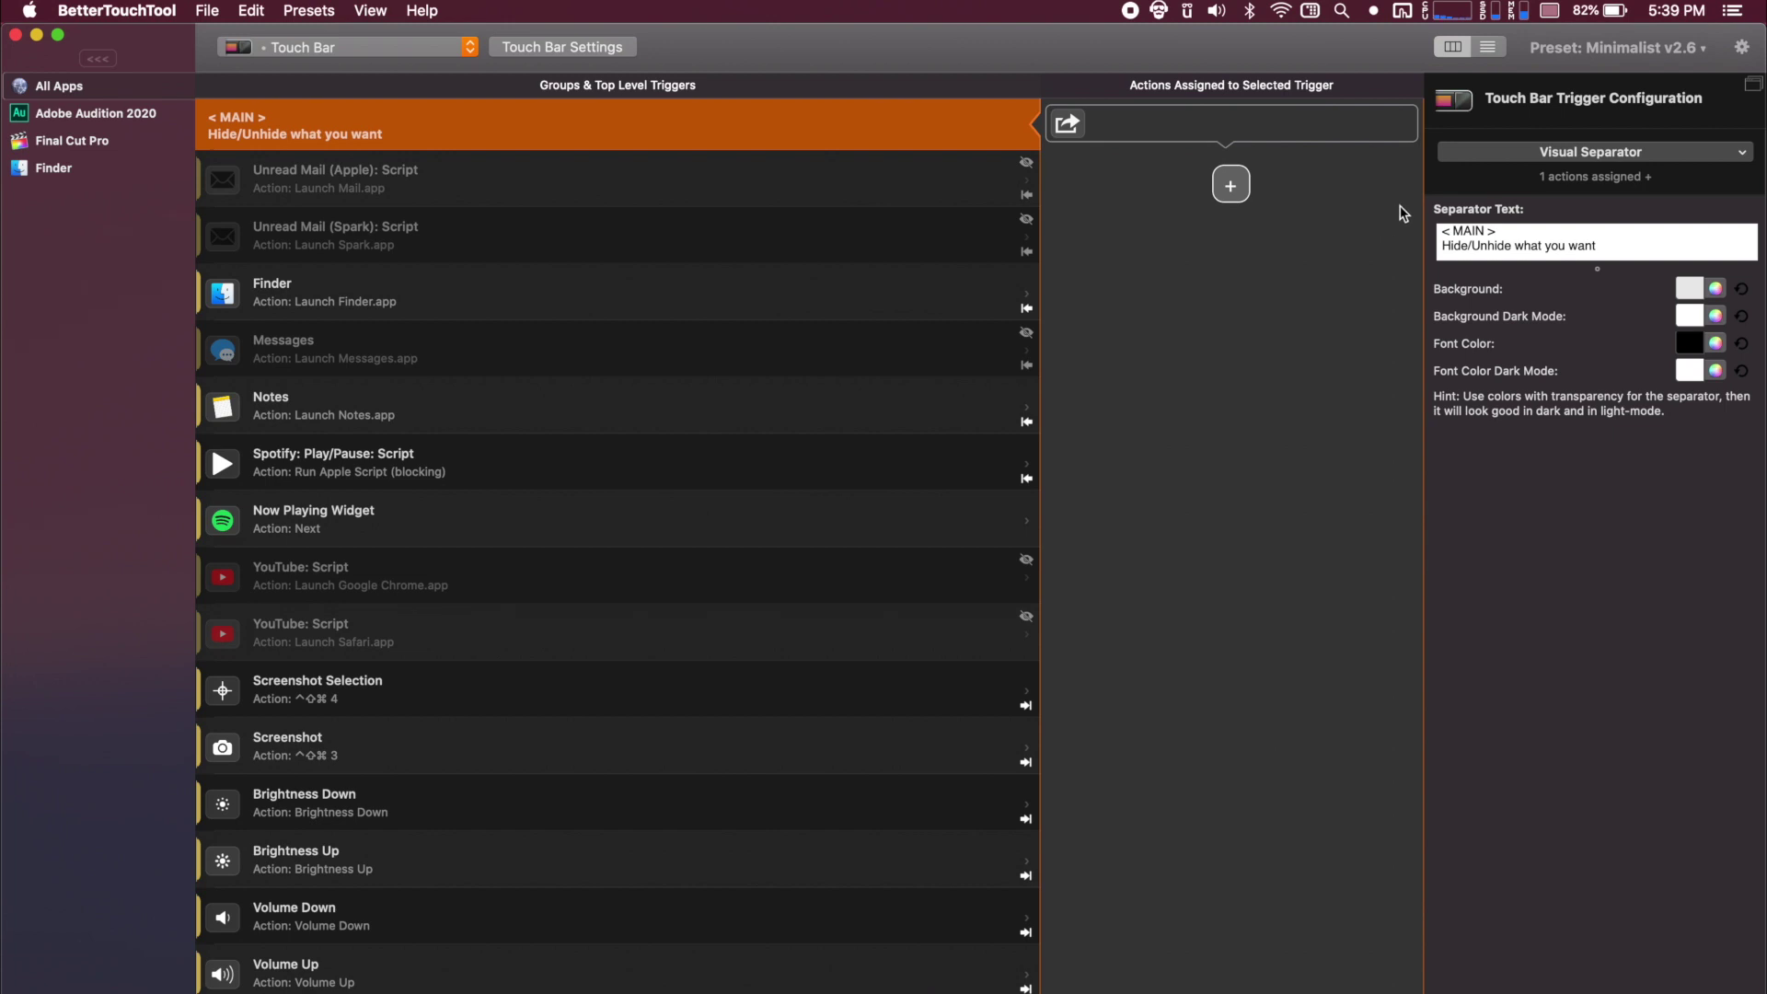
# Open the preset list and the master preset dropdown, keeping Minimalist v2.6 as master
pyautogui.click(1642, 55)
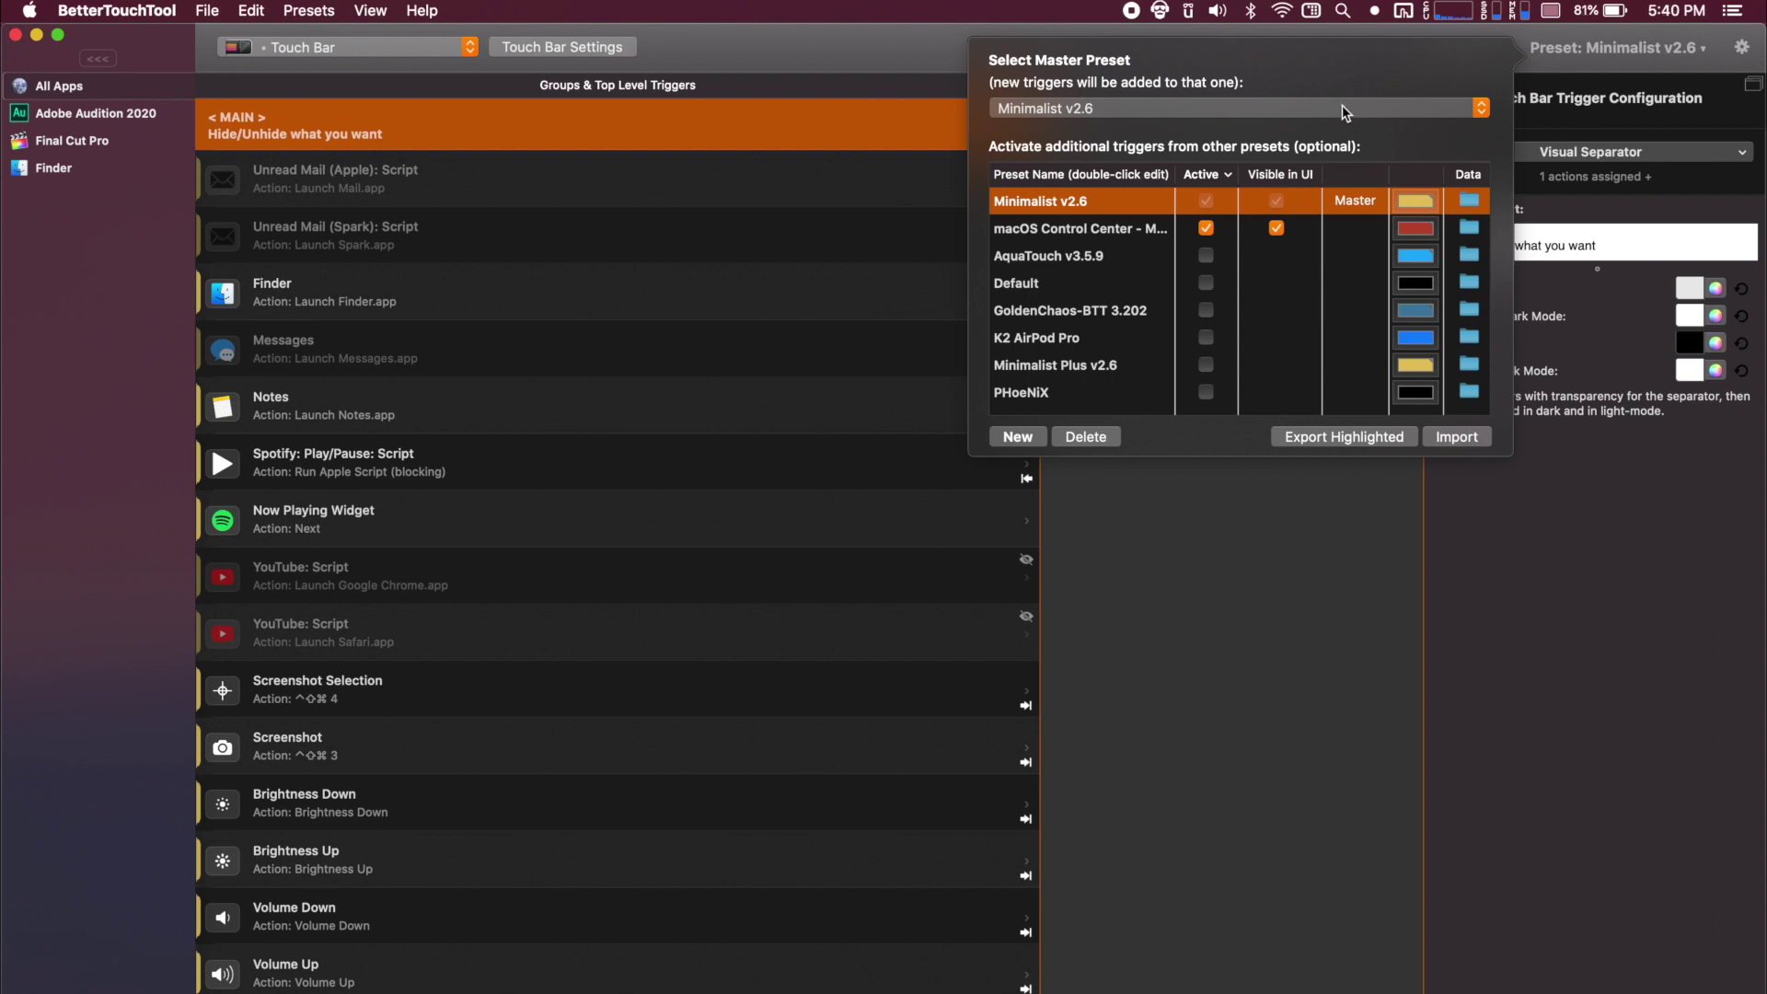
pyautogui.click(1274, 108)
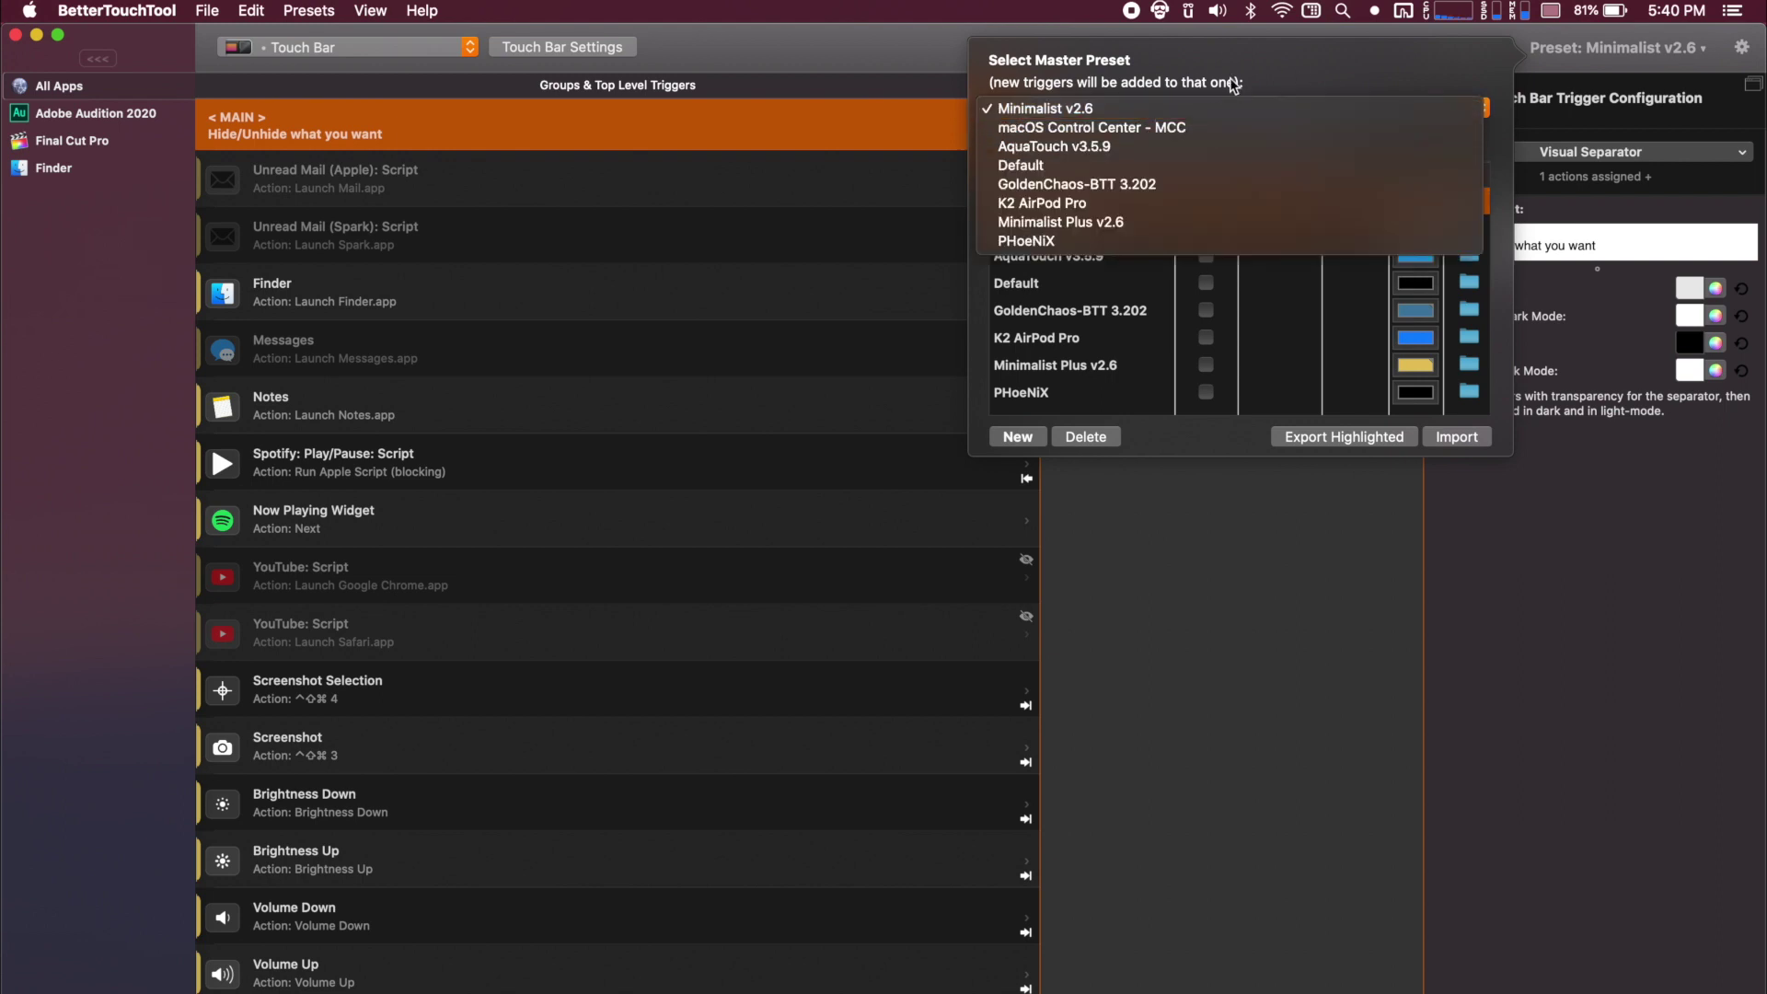
pyautogui.click(1269, 59)
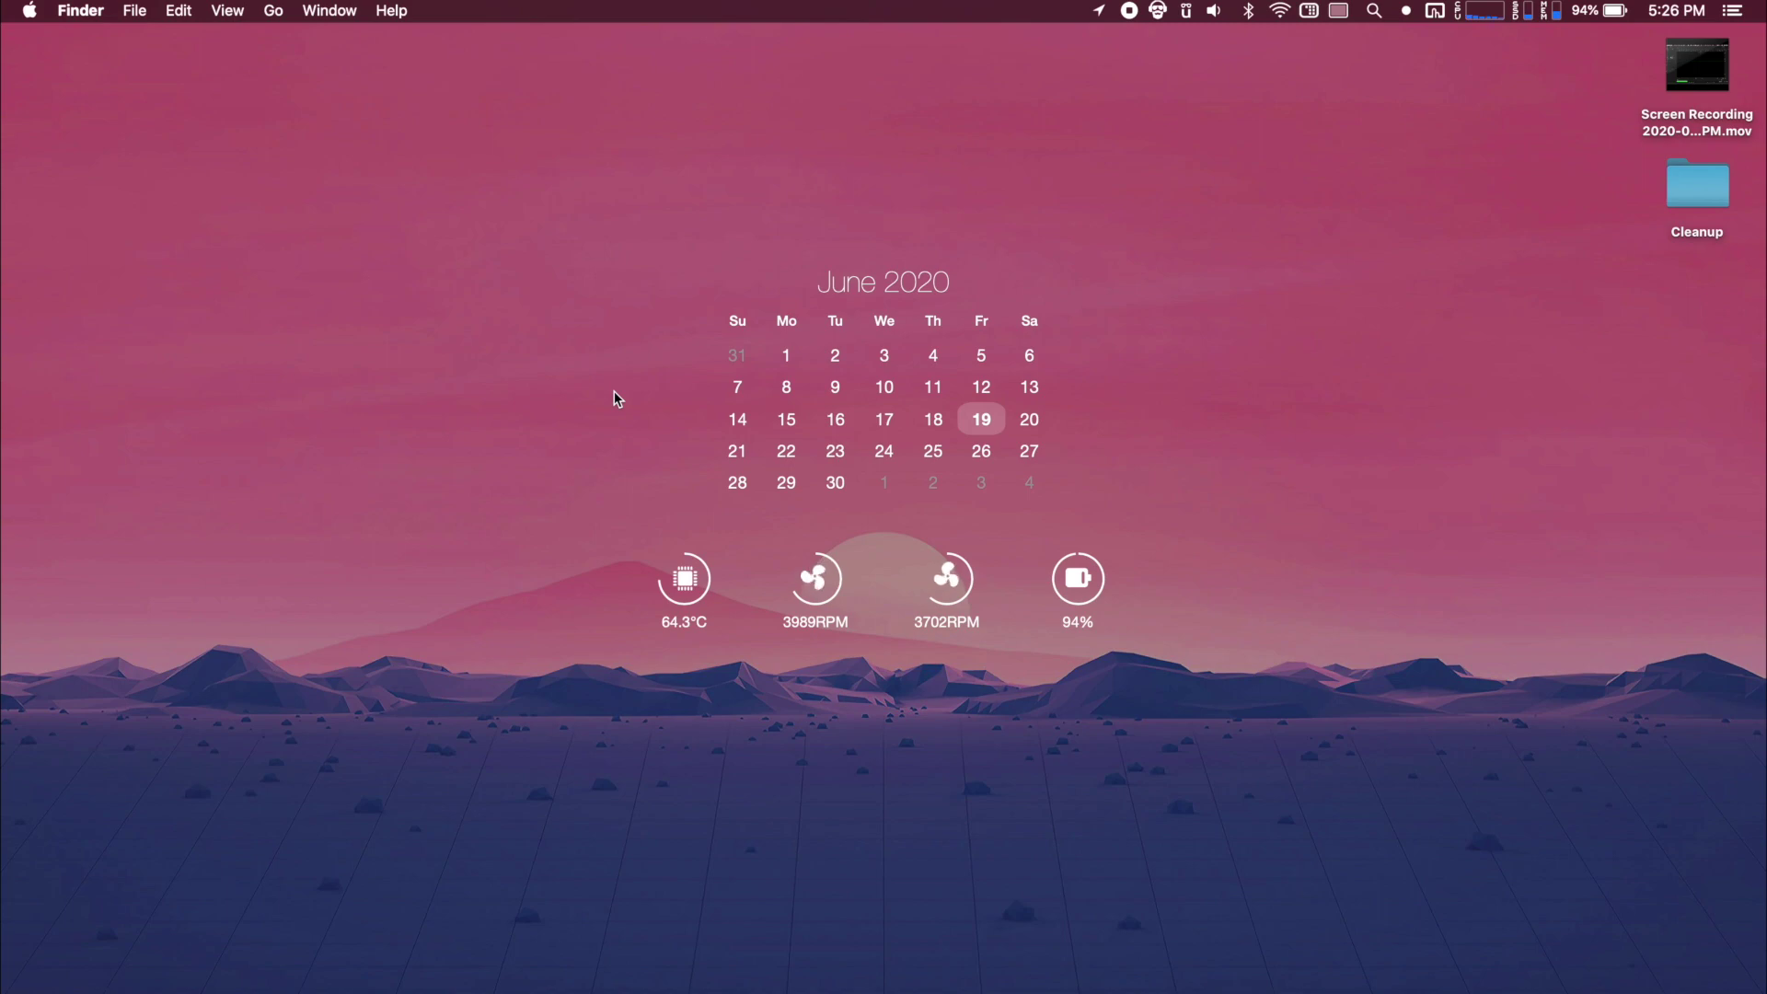
# Toggle the Control Center panel with Ctrl+Space and the top screen edge, closing it via its handle
pyautogui.hotkey('ctrl', 'space')
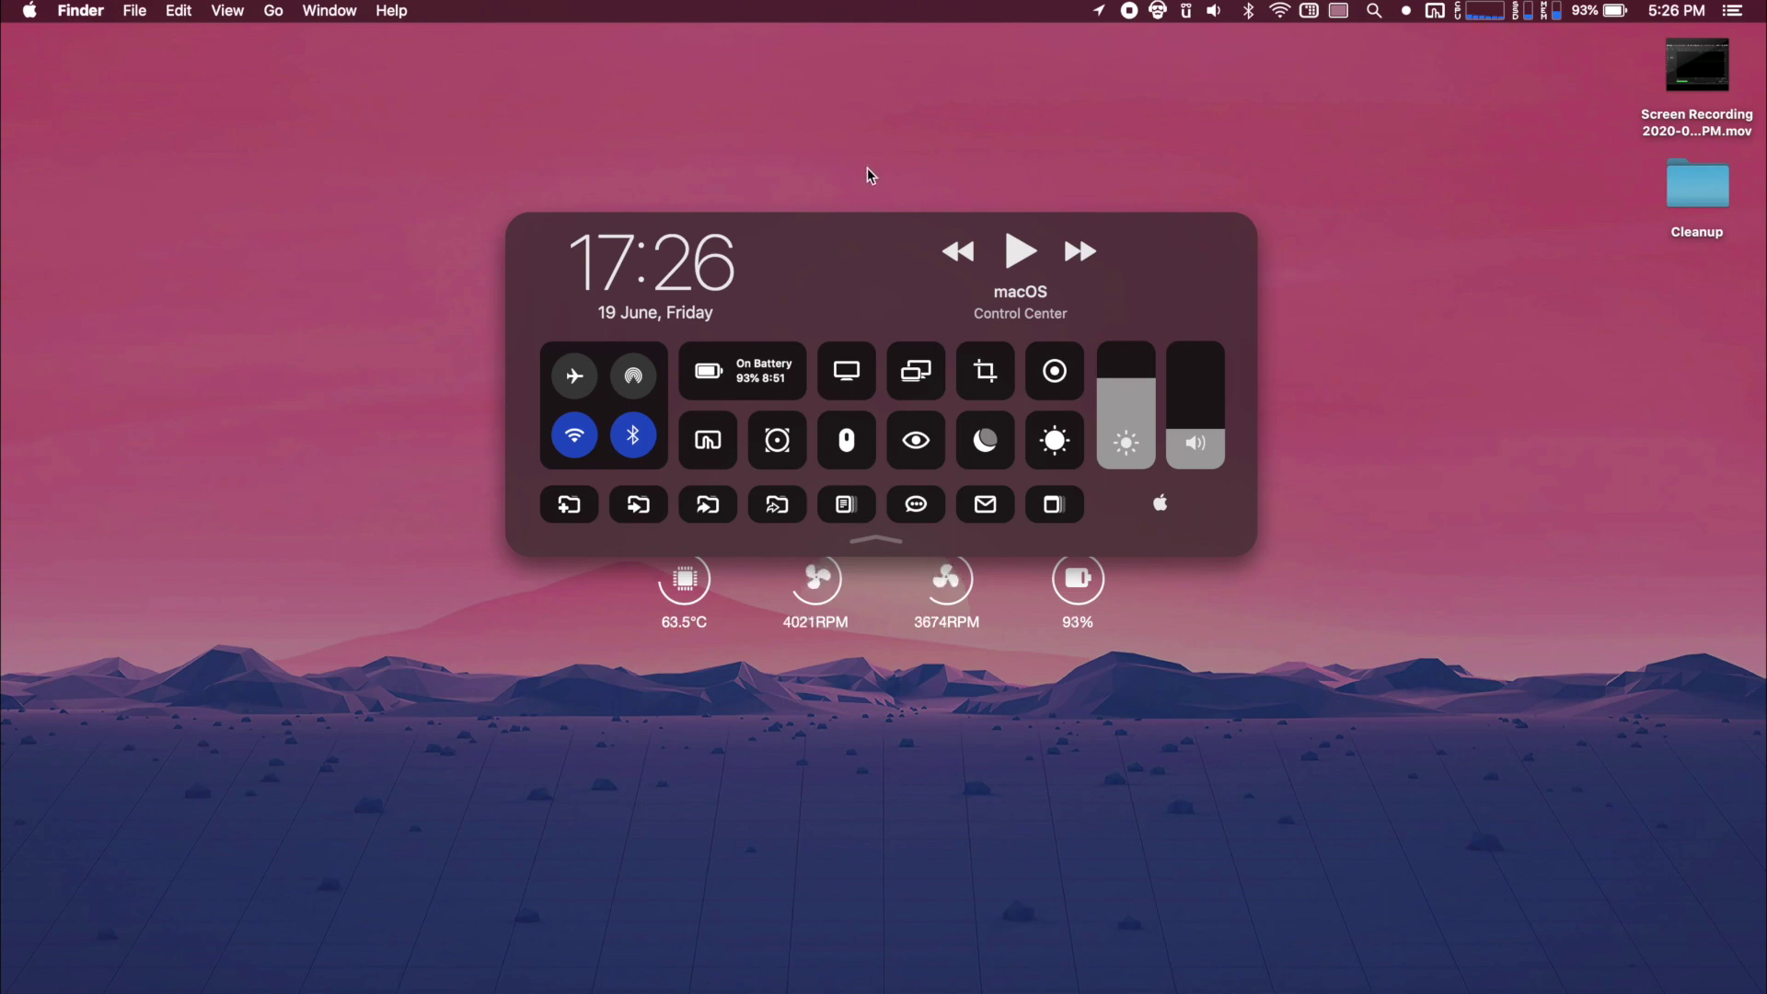
pyautogui.hotkey('ctrl', 'space')
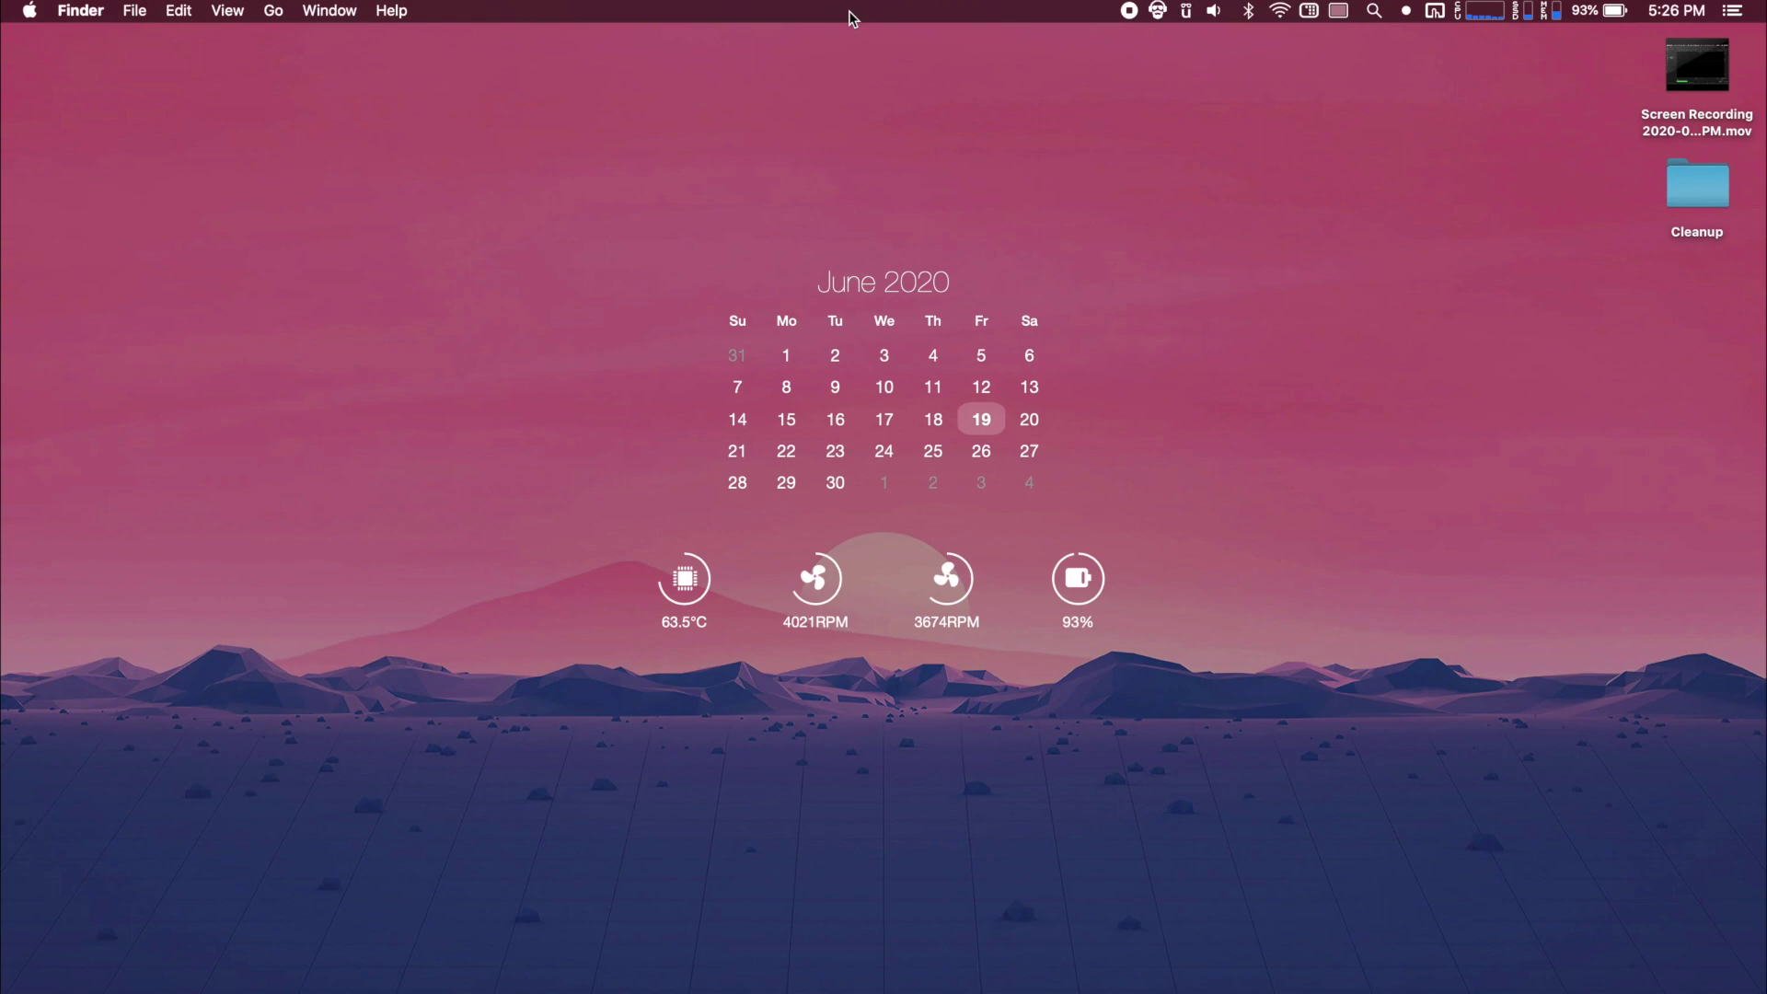
pyautogui.moveTo(849, 17)
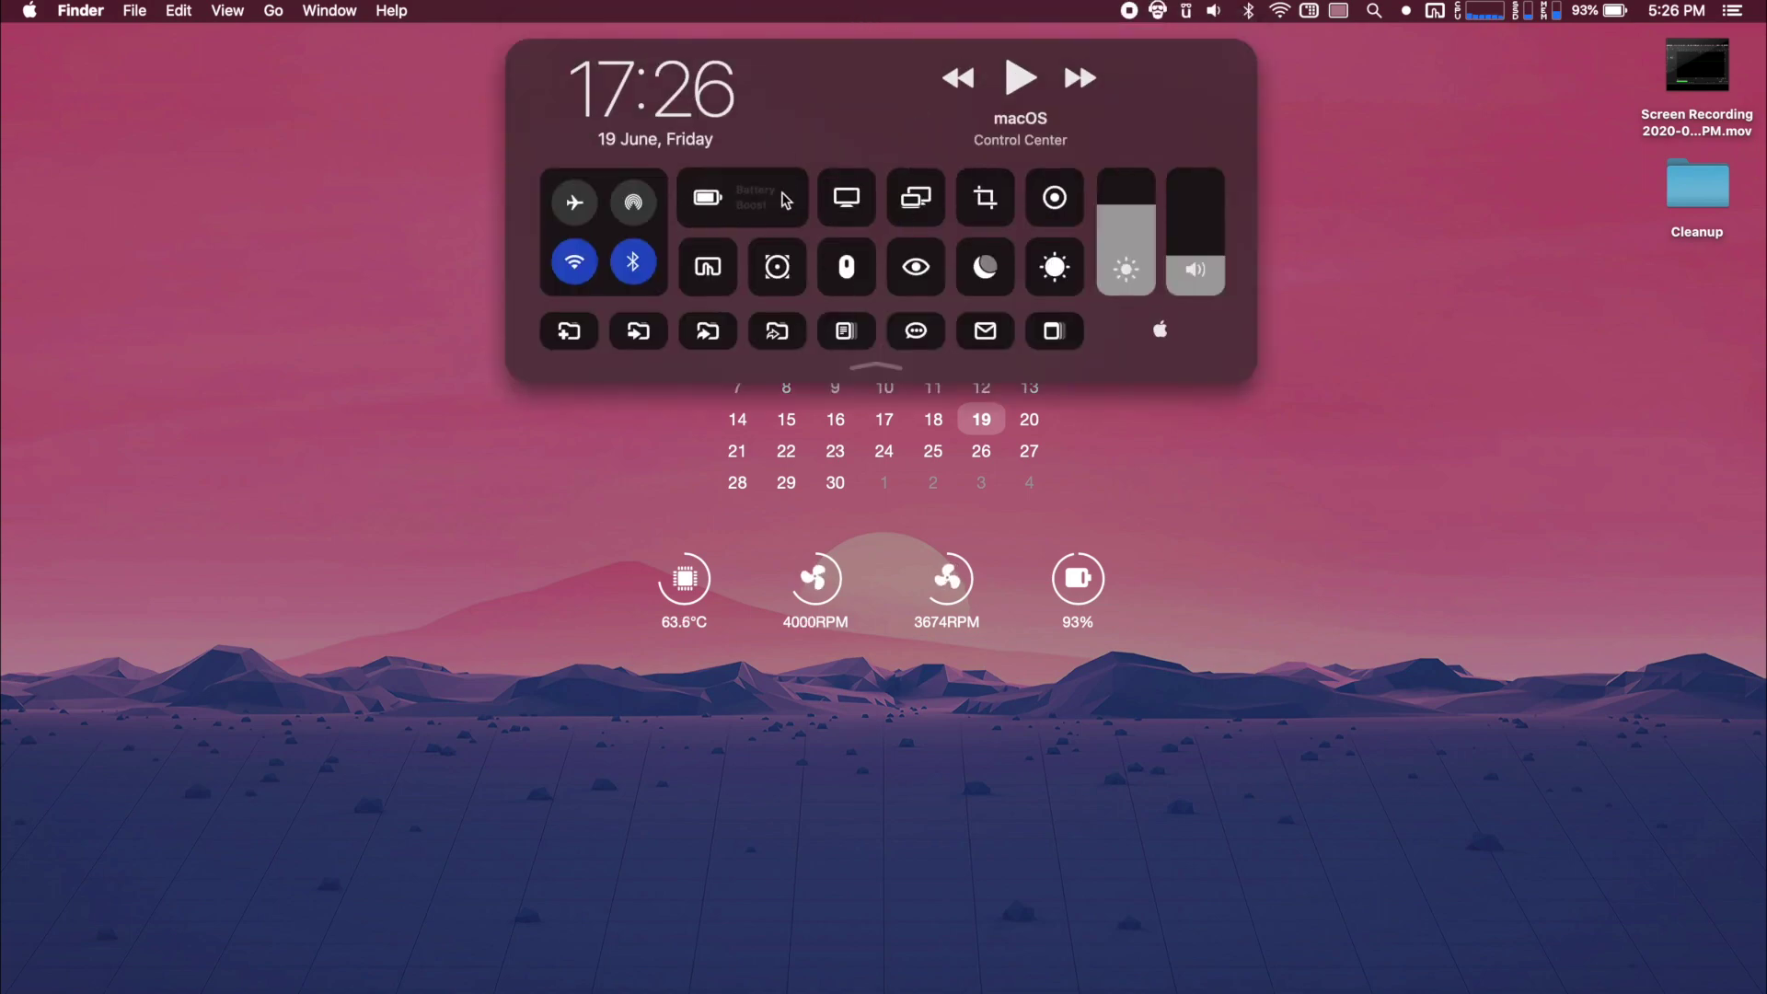
pyautogui.click(875, 367)
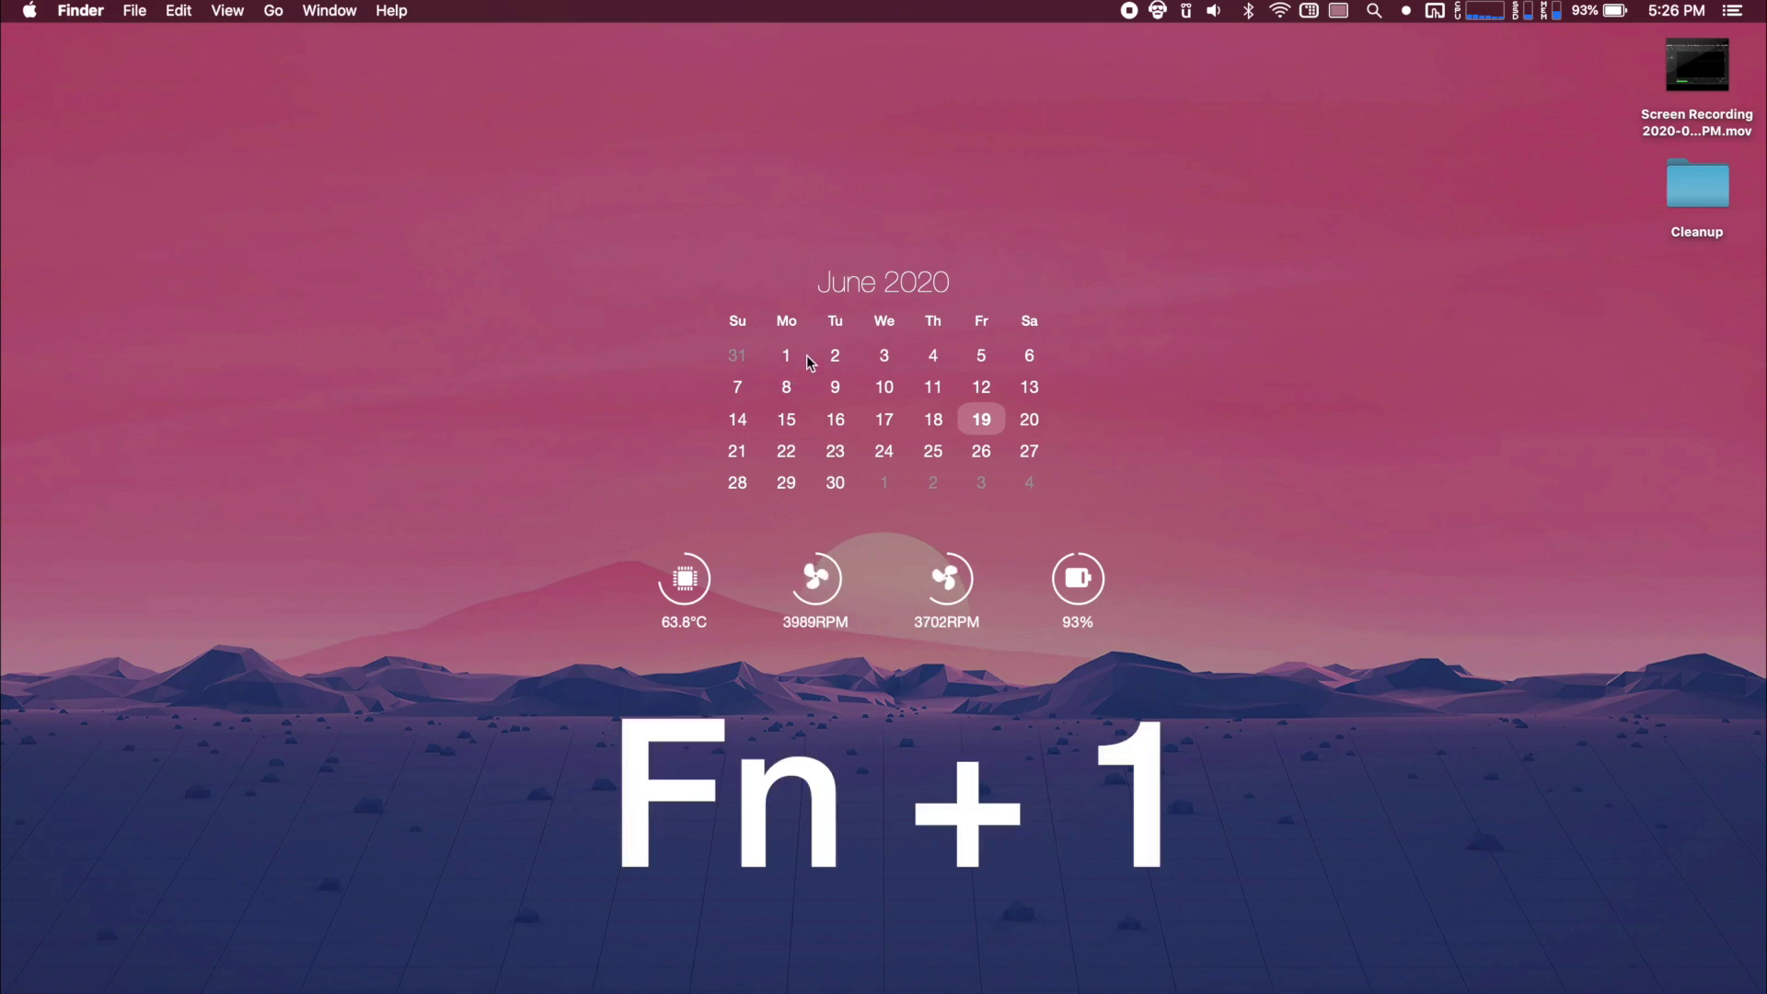
# Summon and hide the panel with 1, Fn+1 and F2, dismissing the Dictation prompt
pyautogui.press('1')
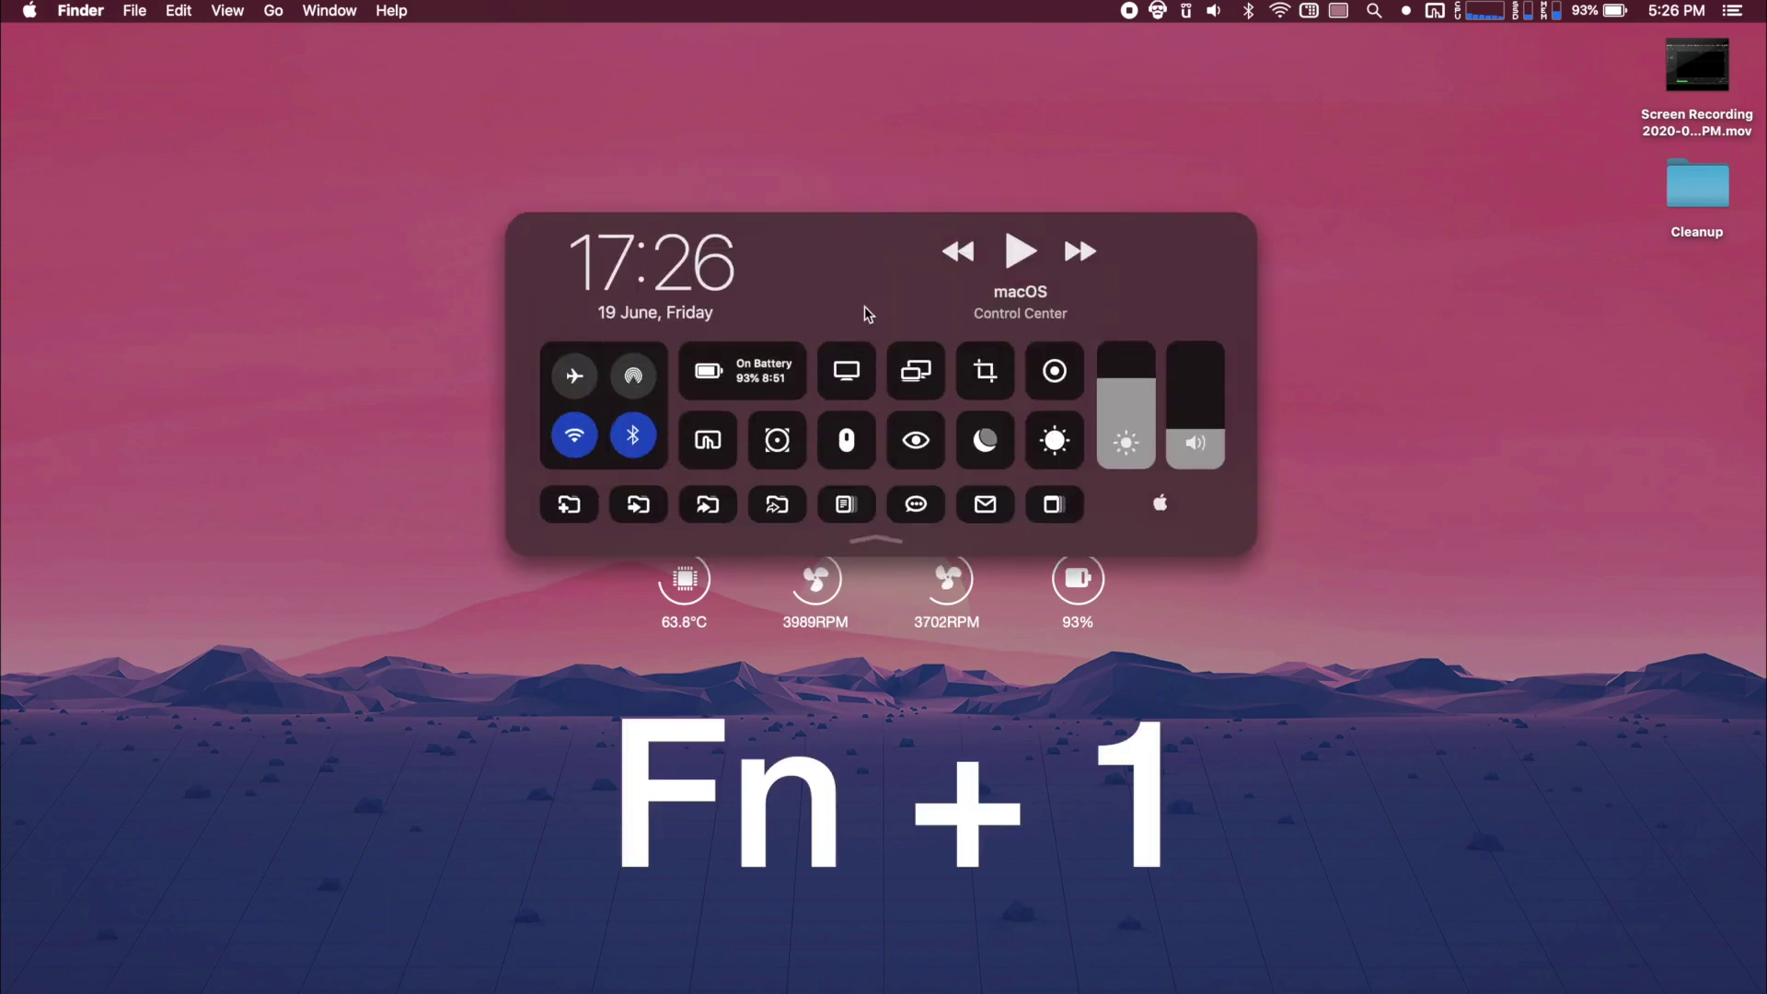
pyautogui.press('fn+1')
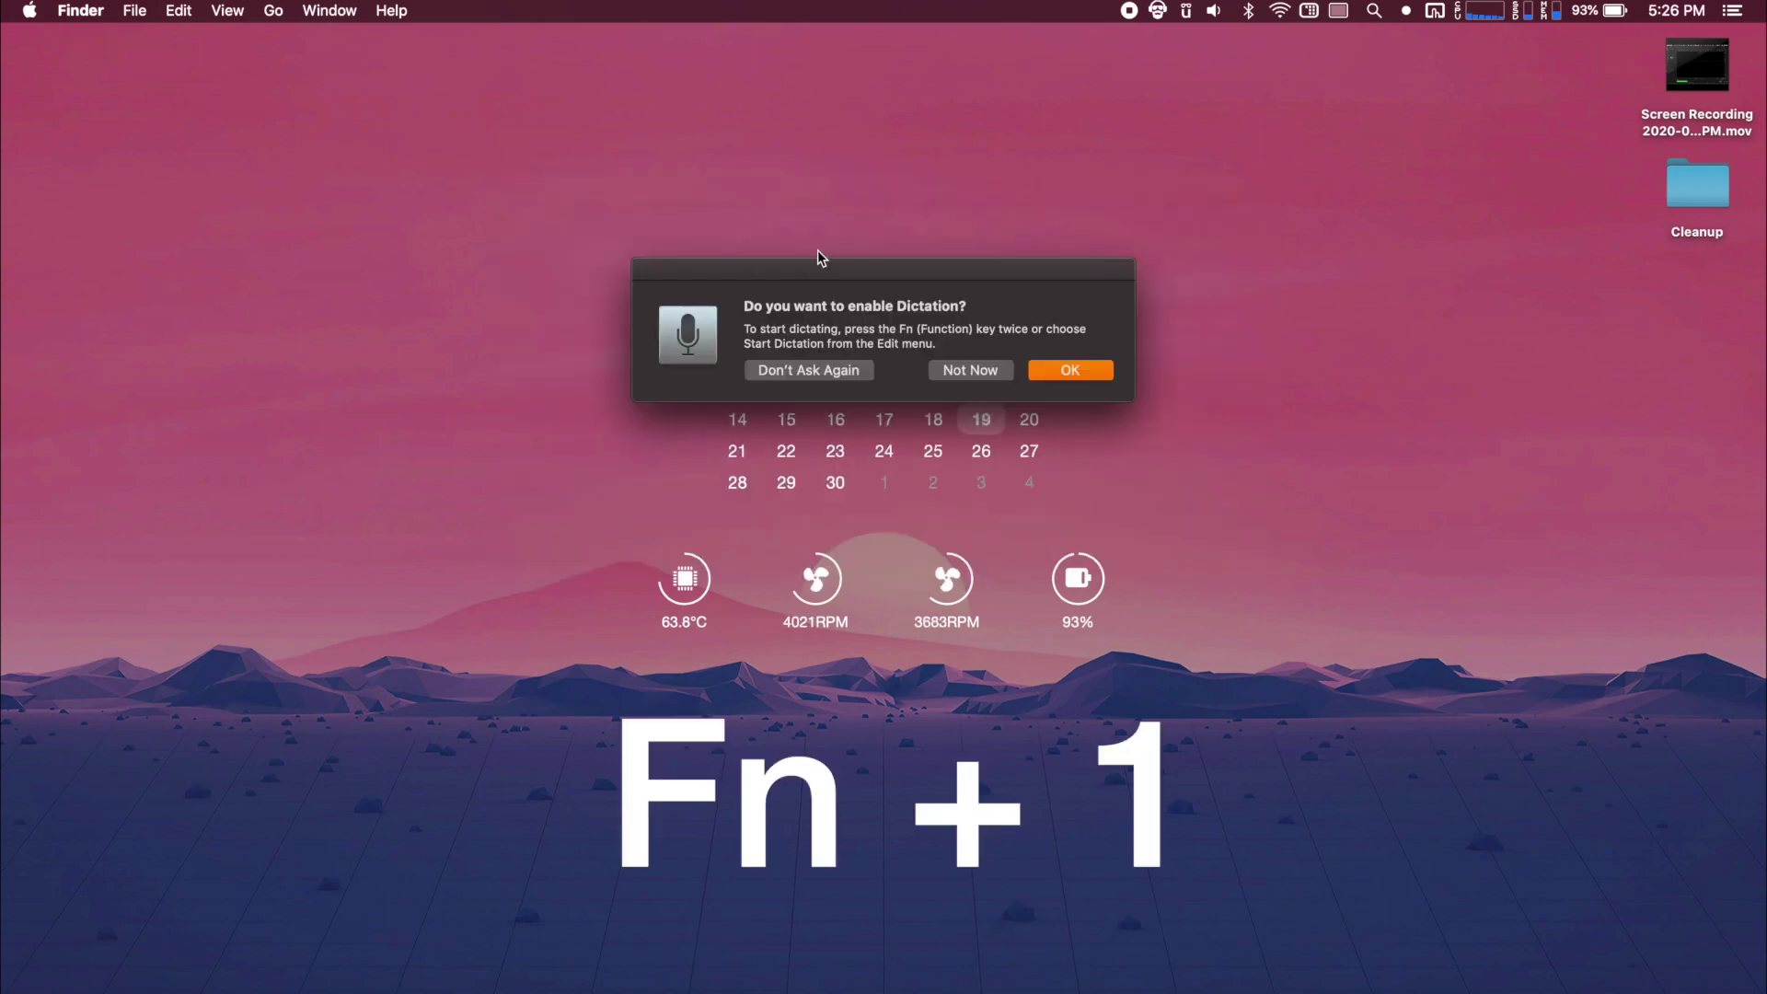
pyautogui.click(970, 369)
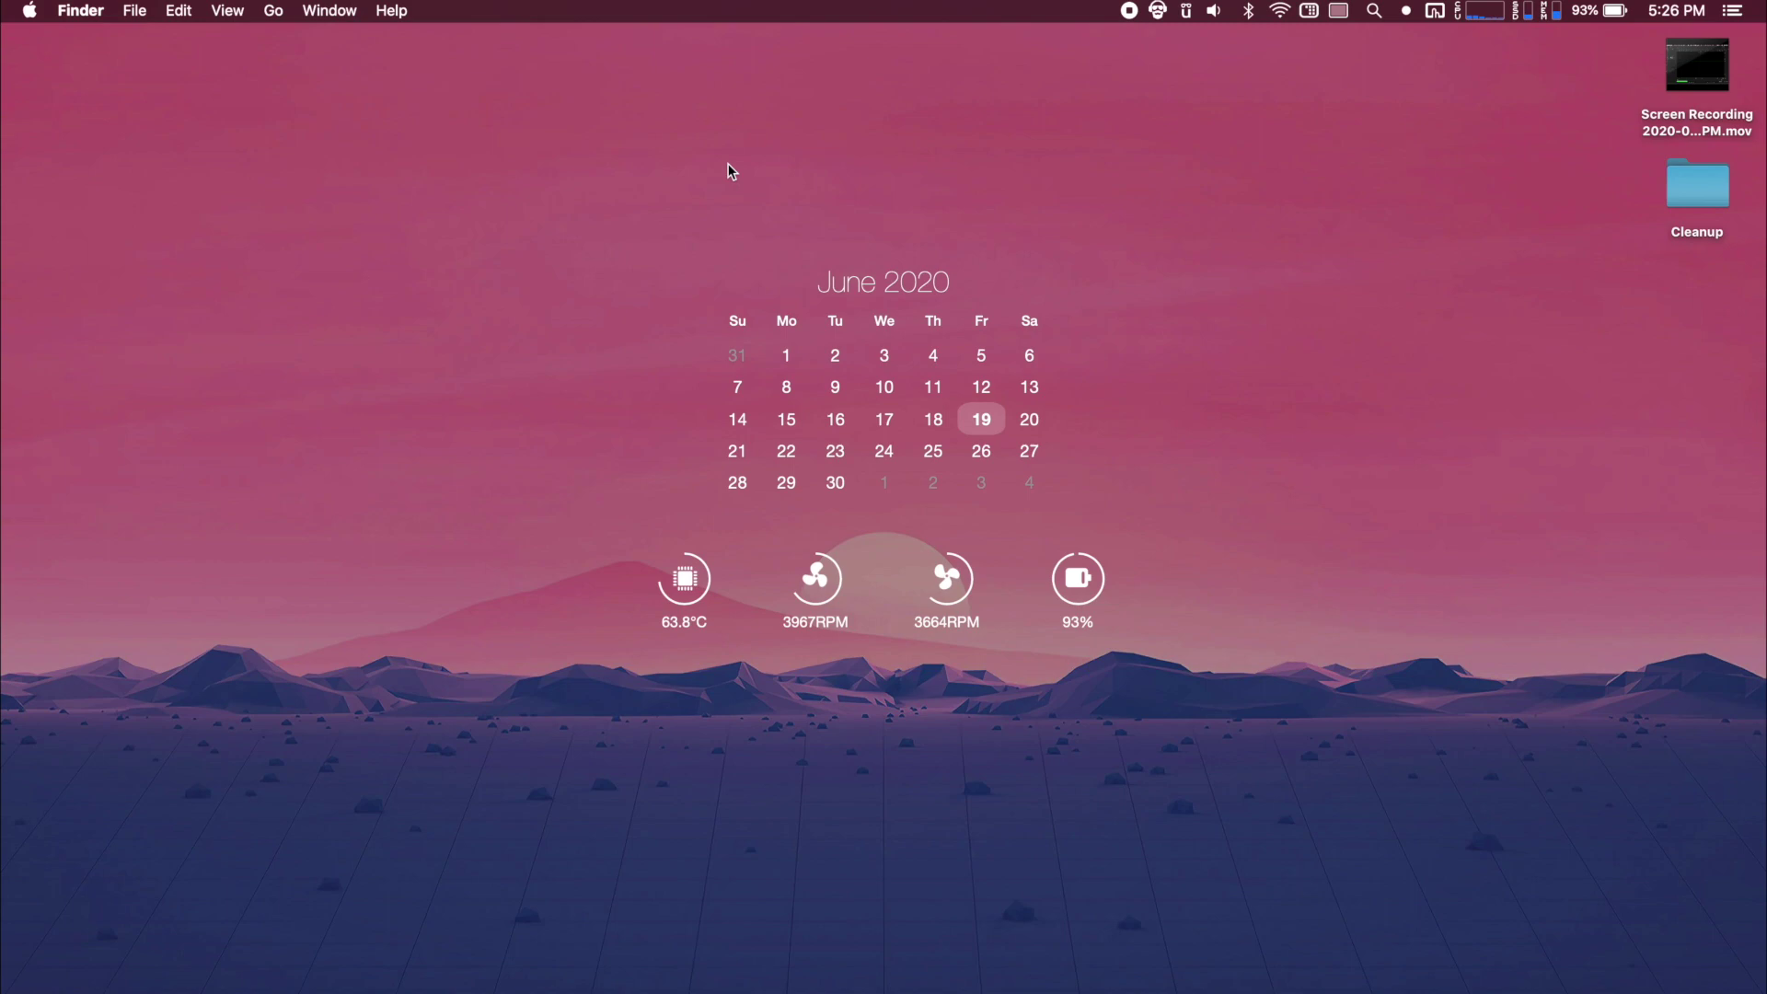
pyautogui.press('F2')
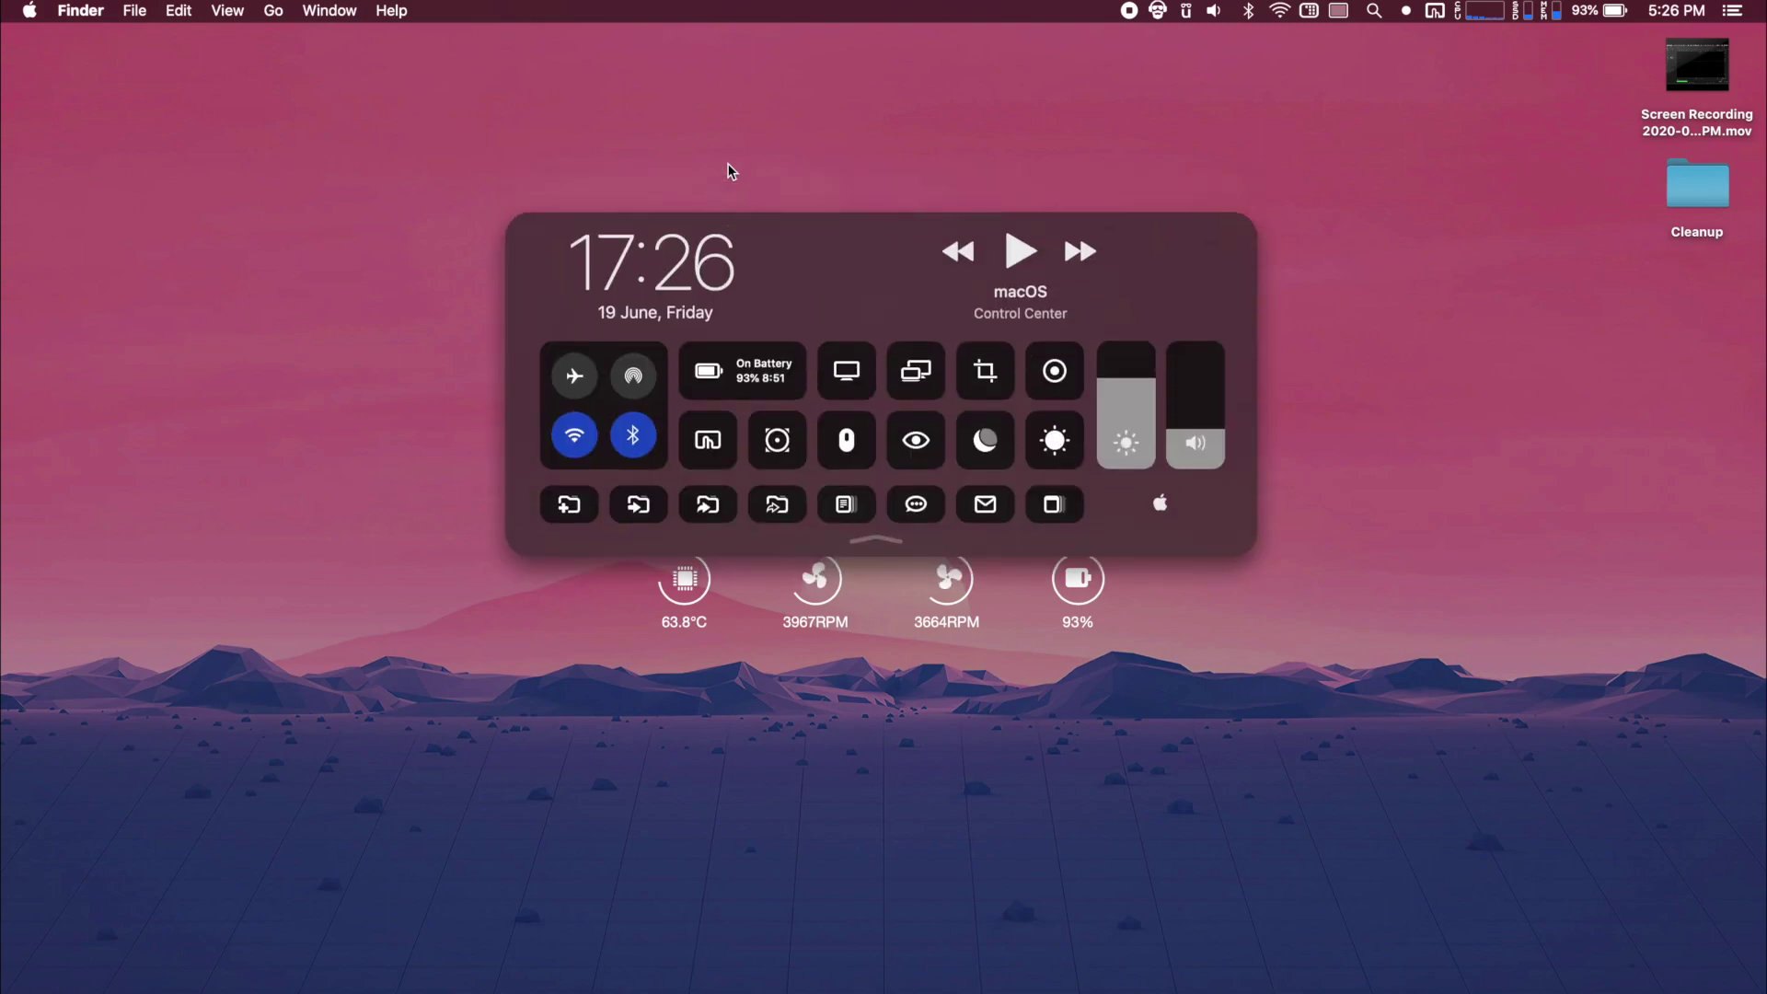
pyautogui.click(874, 541)
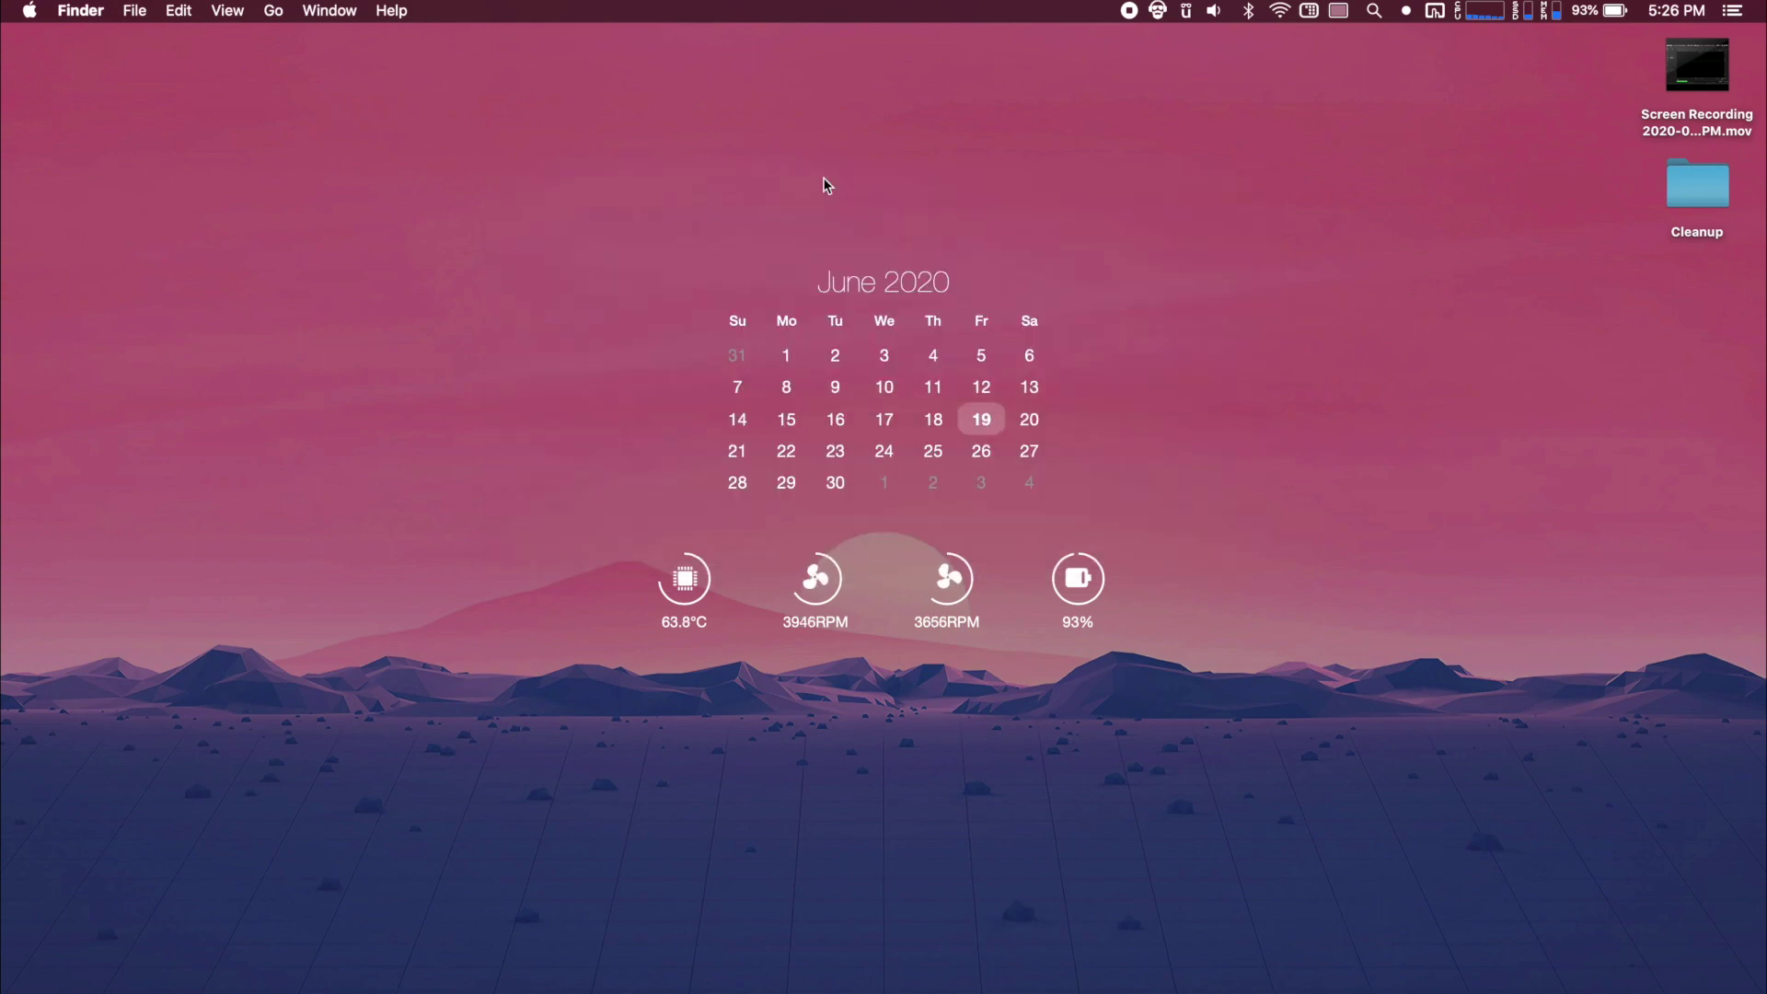
pyautogui.moveTo(560, 193); pyautogui.dragTo(1218, 740)
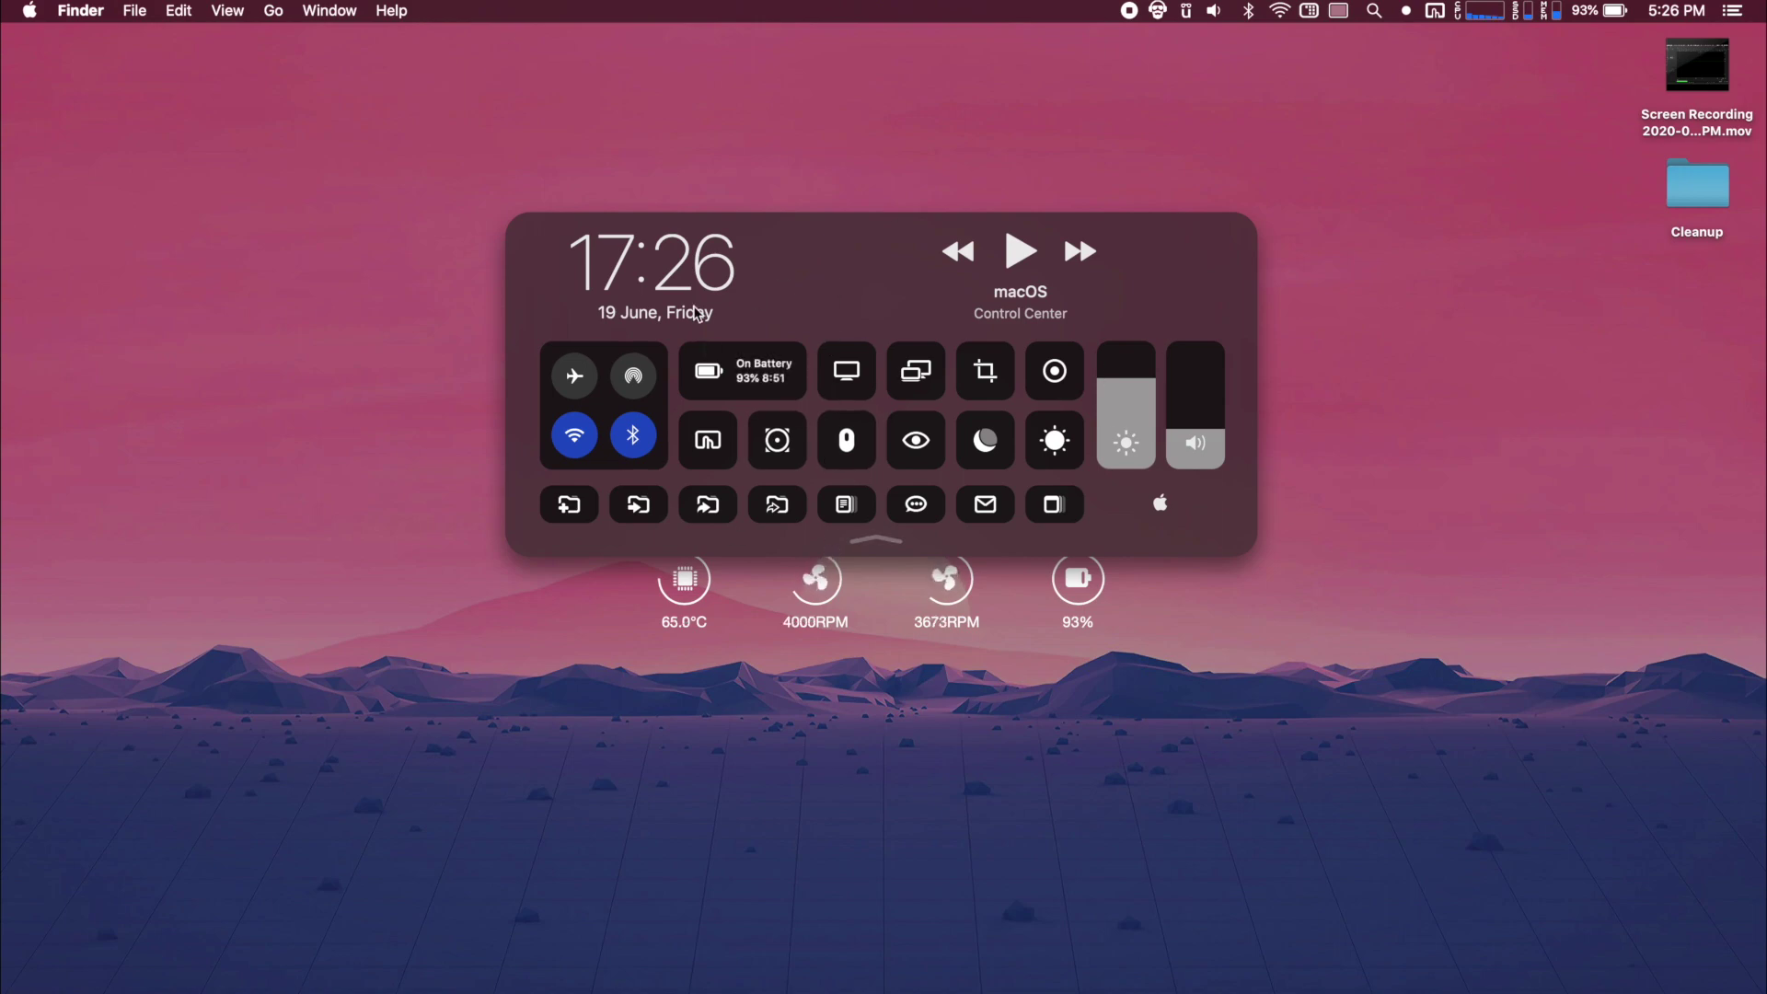
# Nudge the brightness slider down then up, and raise the volume slightly
pyautogui.click(1130, 385)
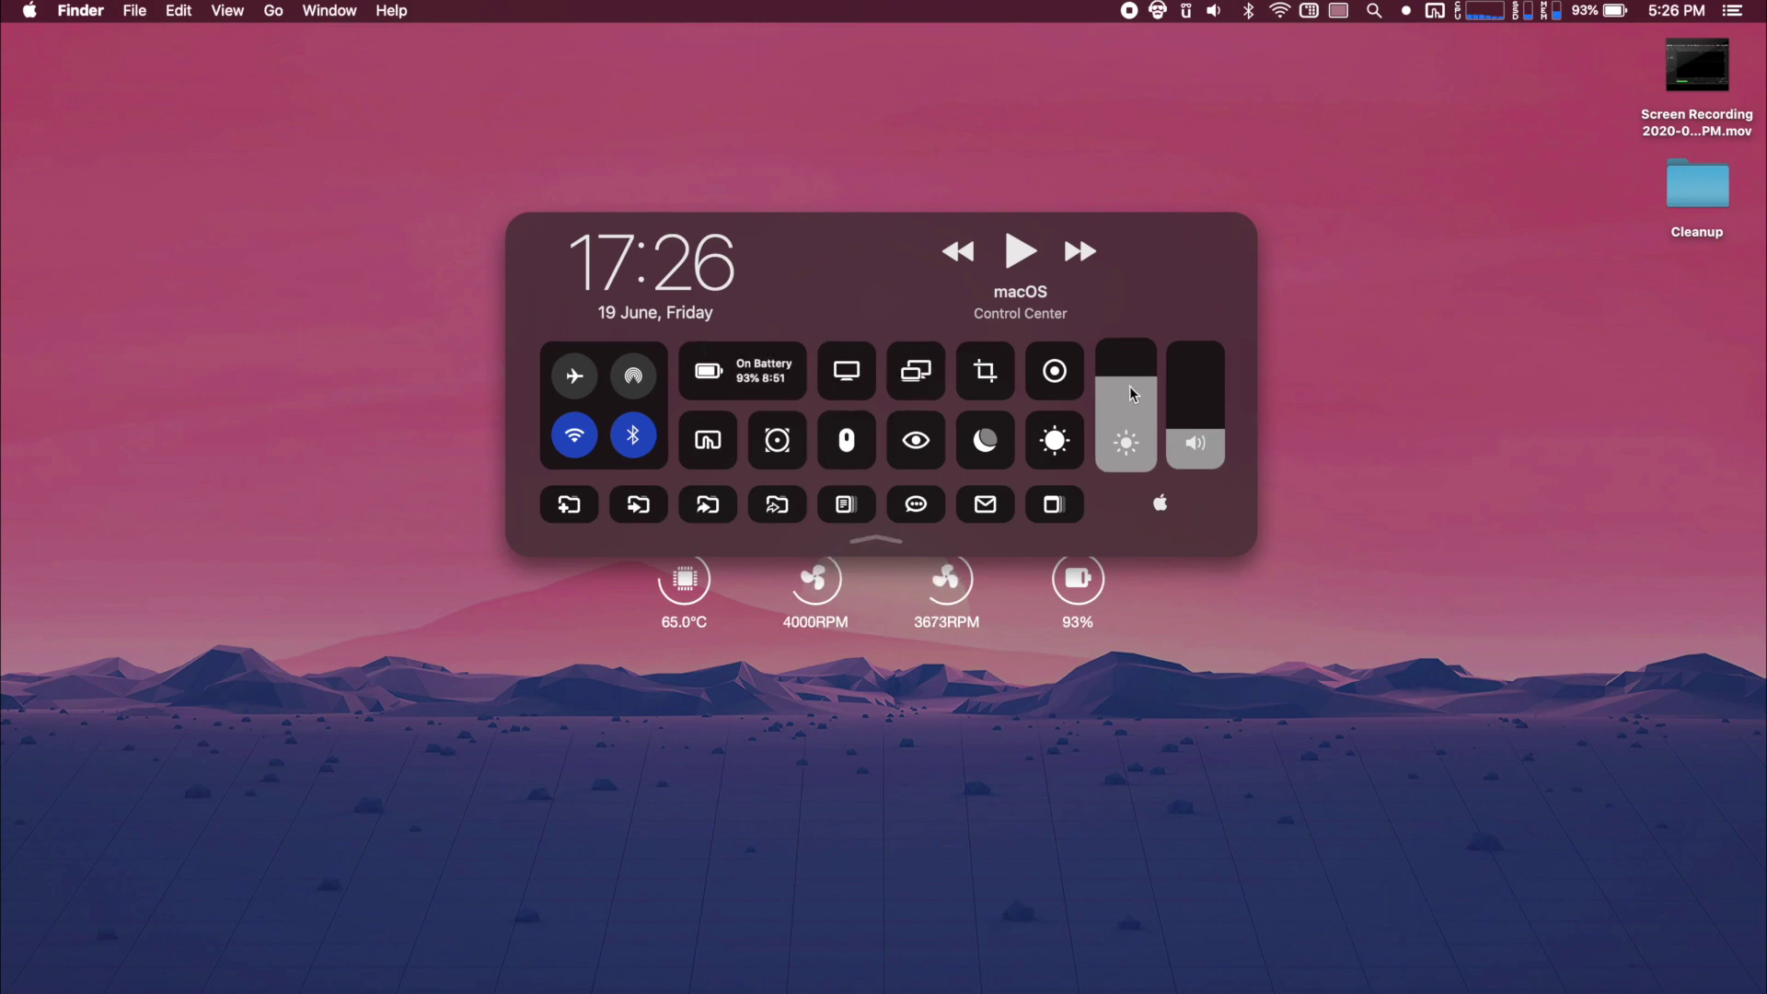
pyautogui.click(1133, 373)
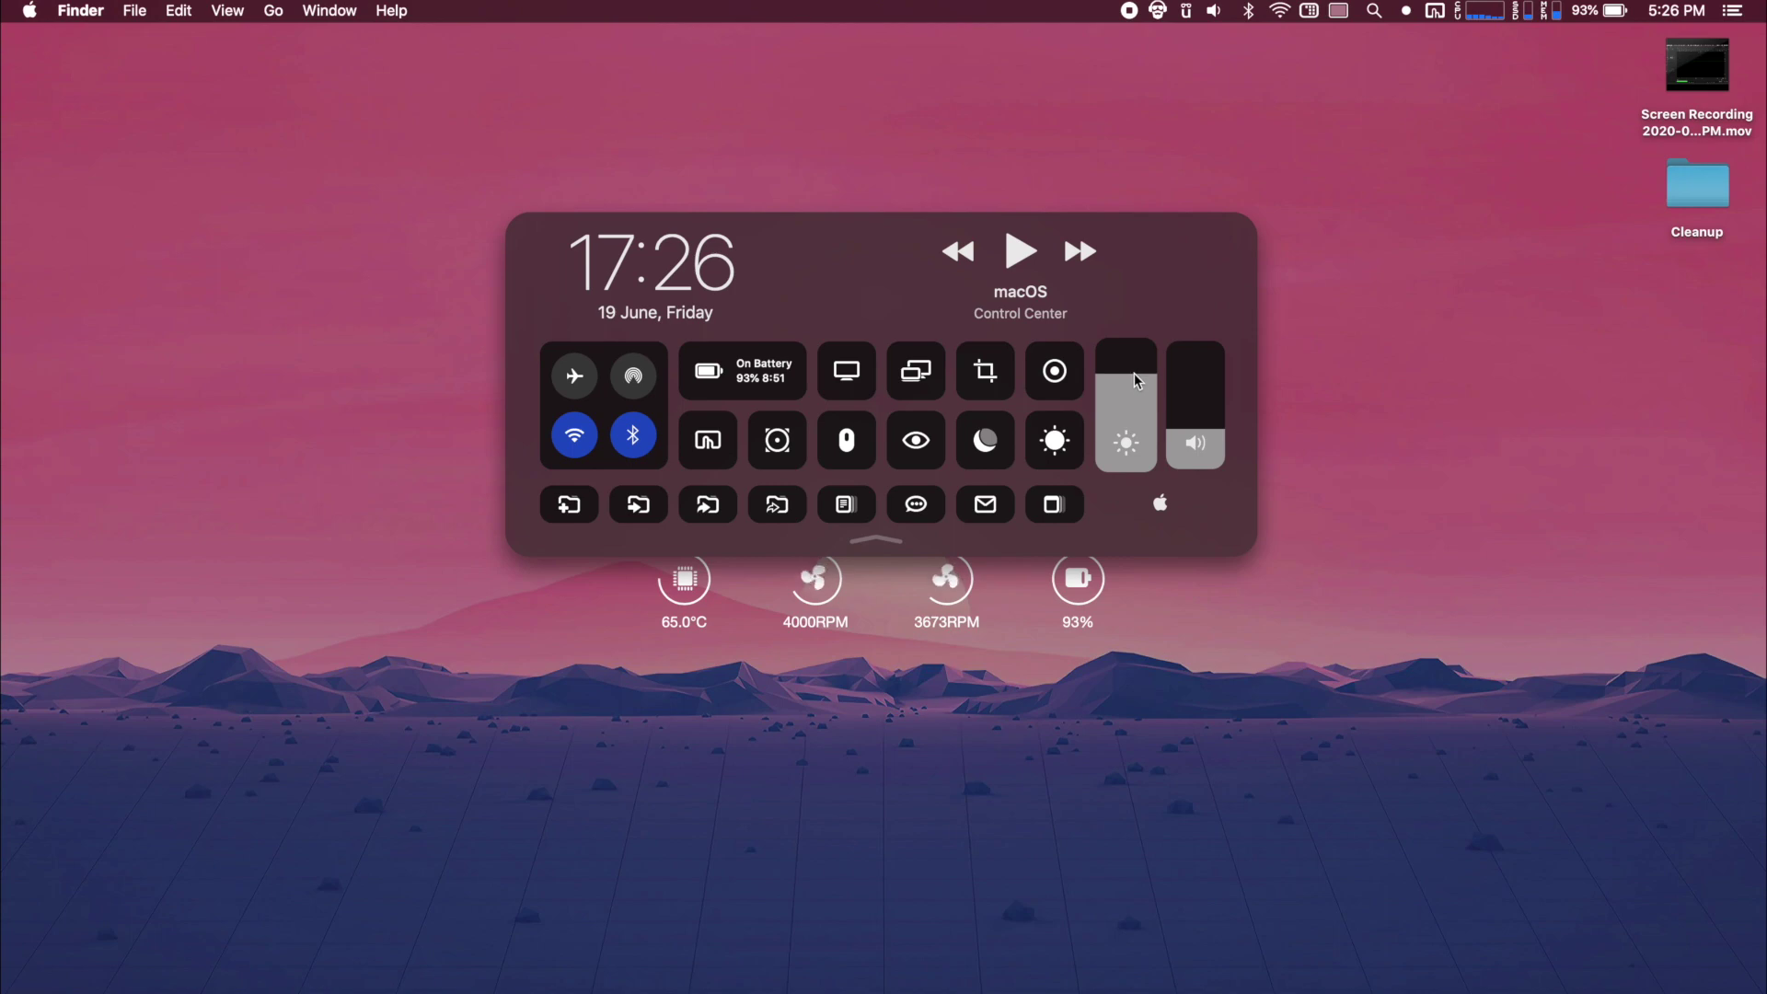
pyautogui.click(1202, 419)
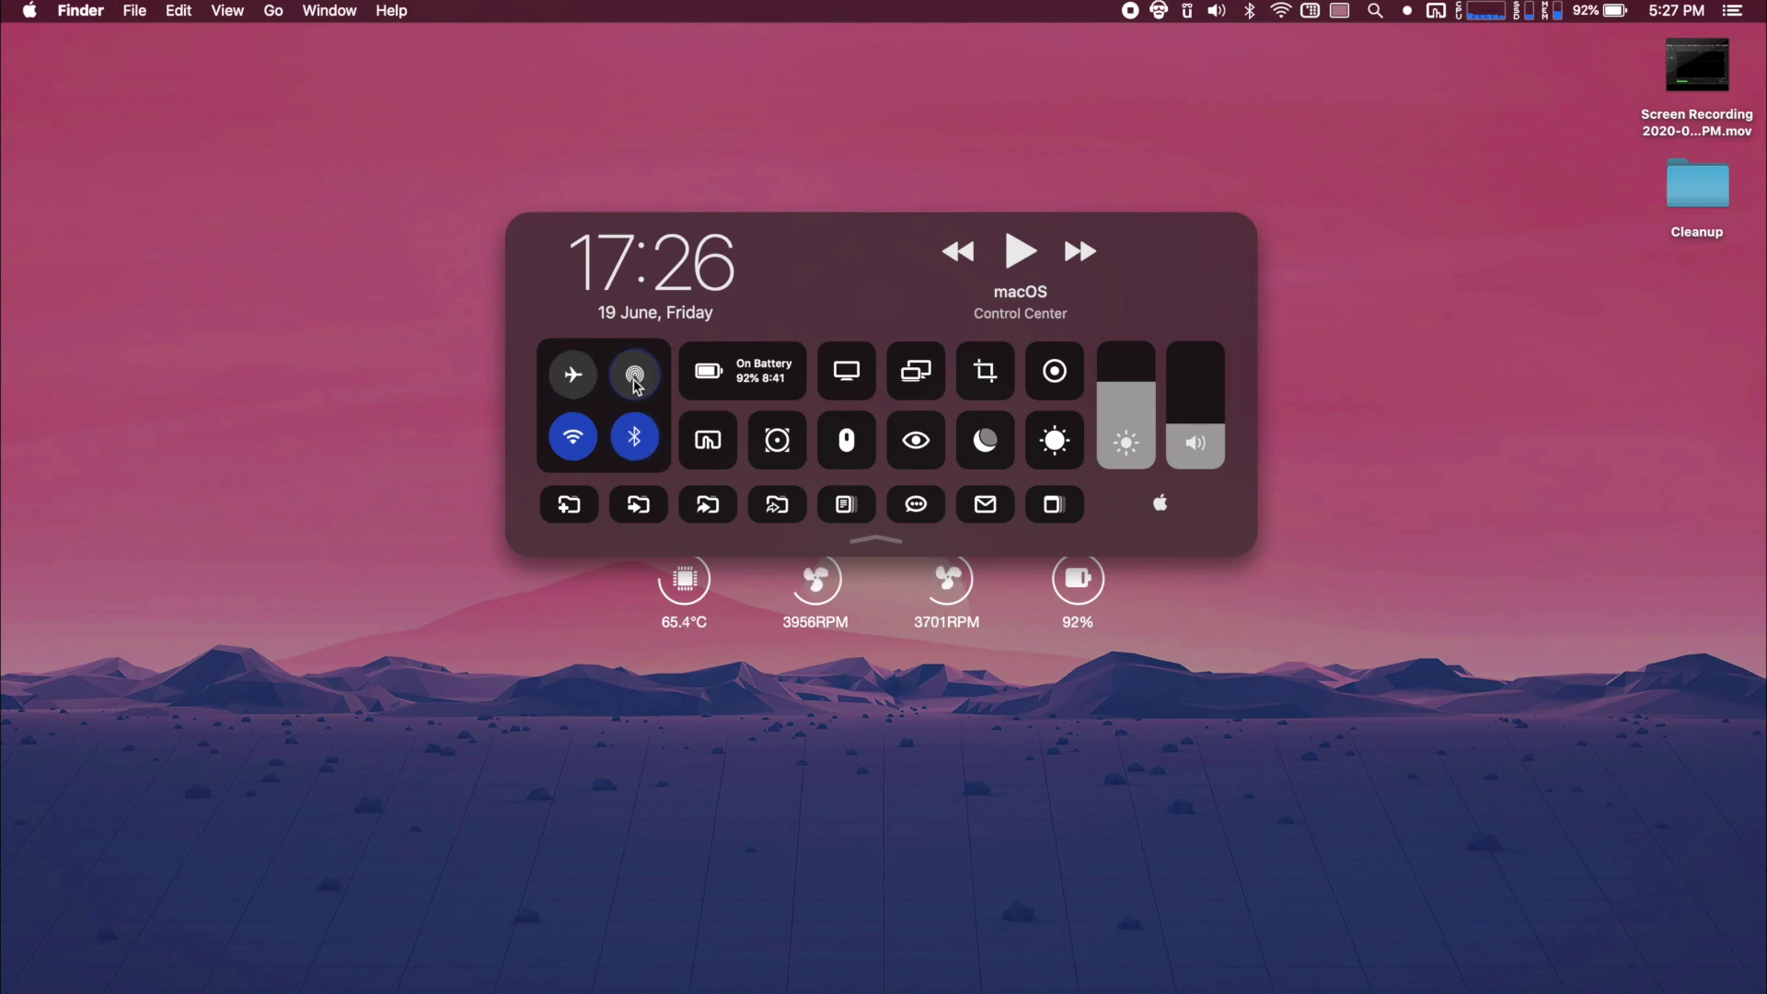
# Open AirDrop from its toggle, close the Finder window, and reopen the Control Center panel
pyautogui.click(635, 316)
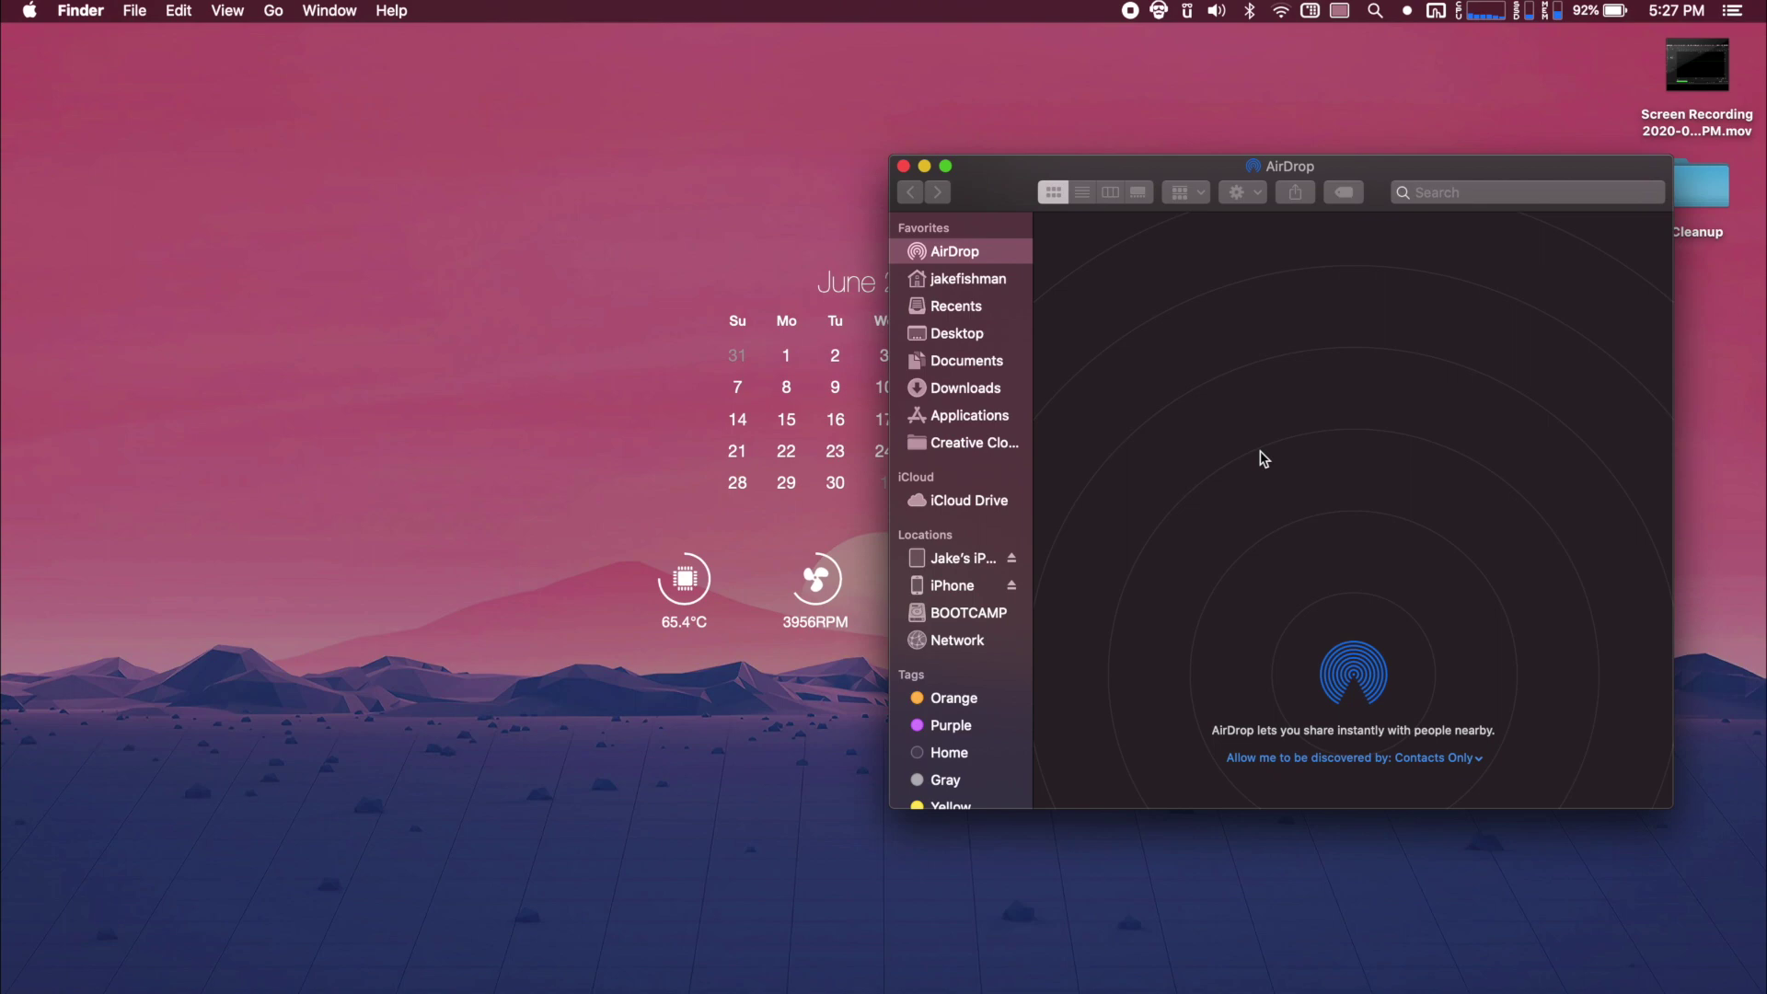
pyautogui.click(904, 167)
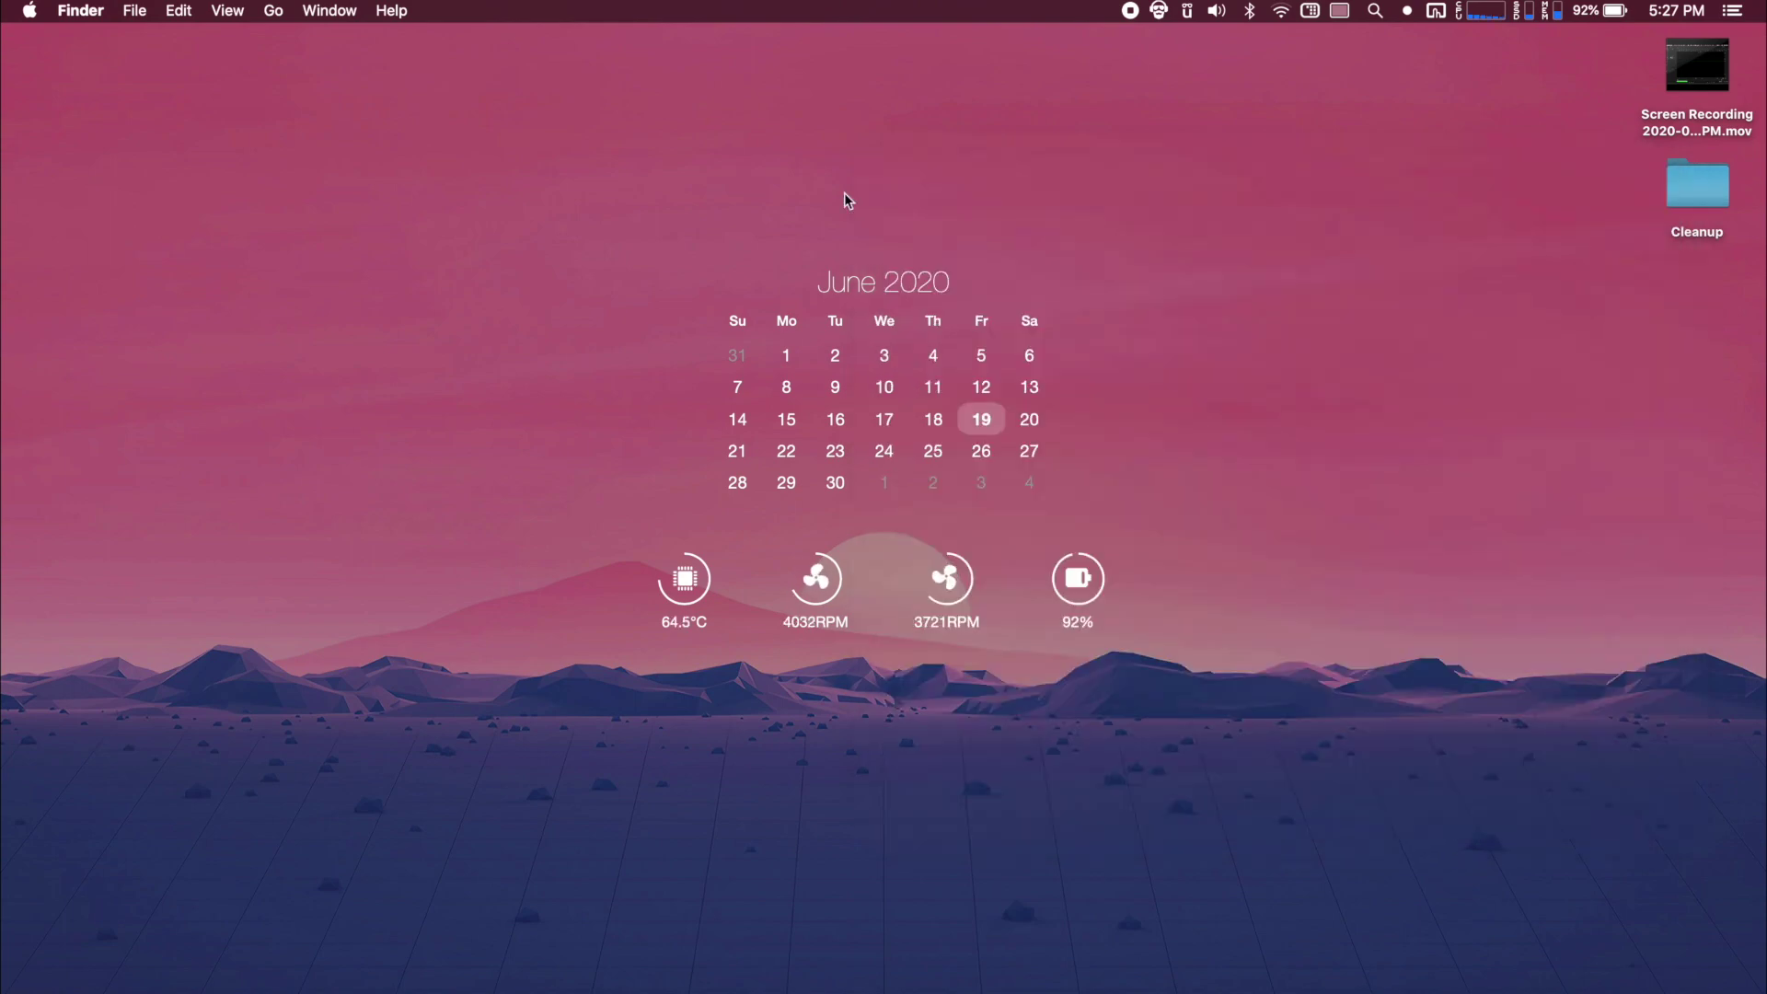
pyautogui.click(843, 191)
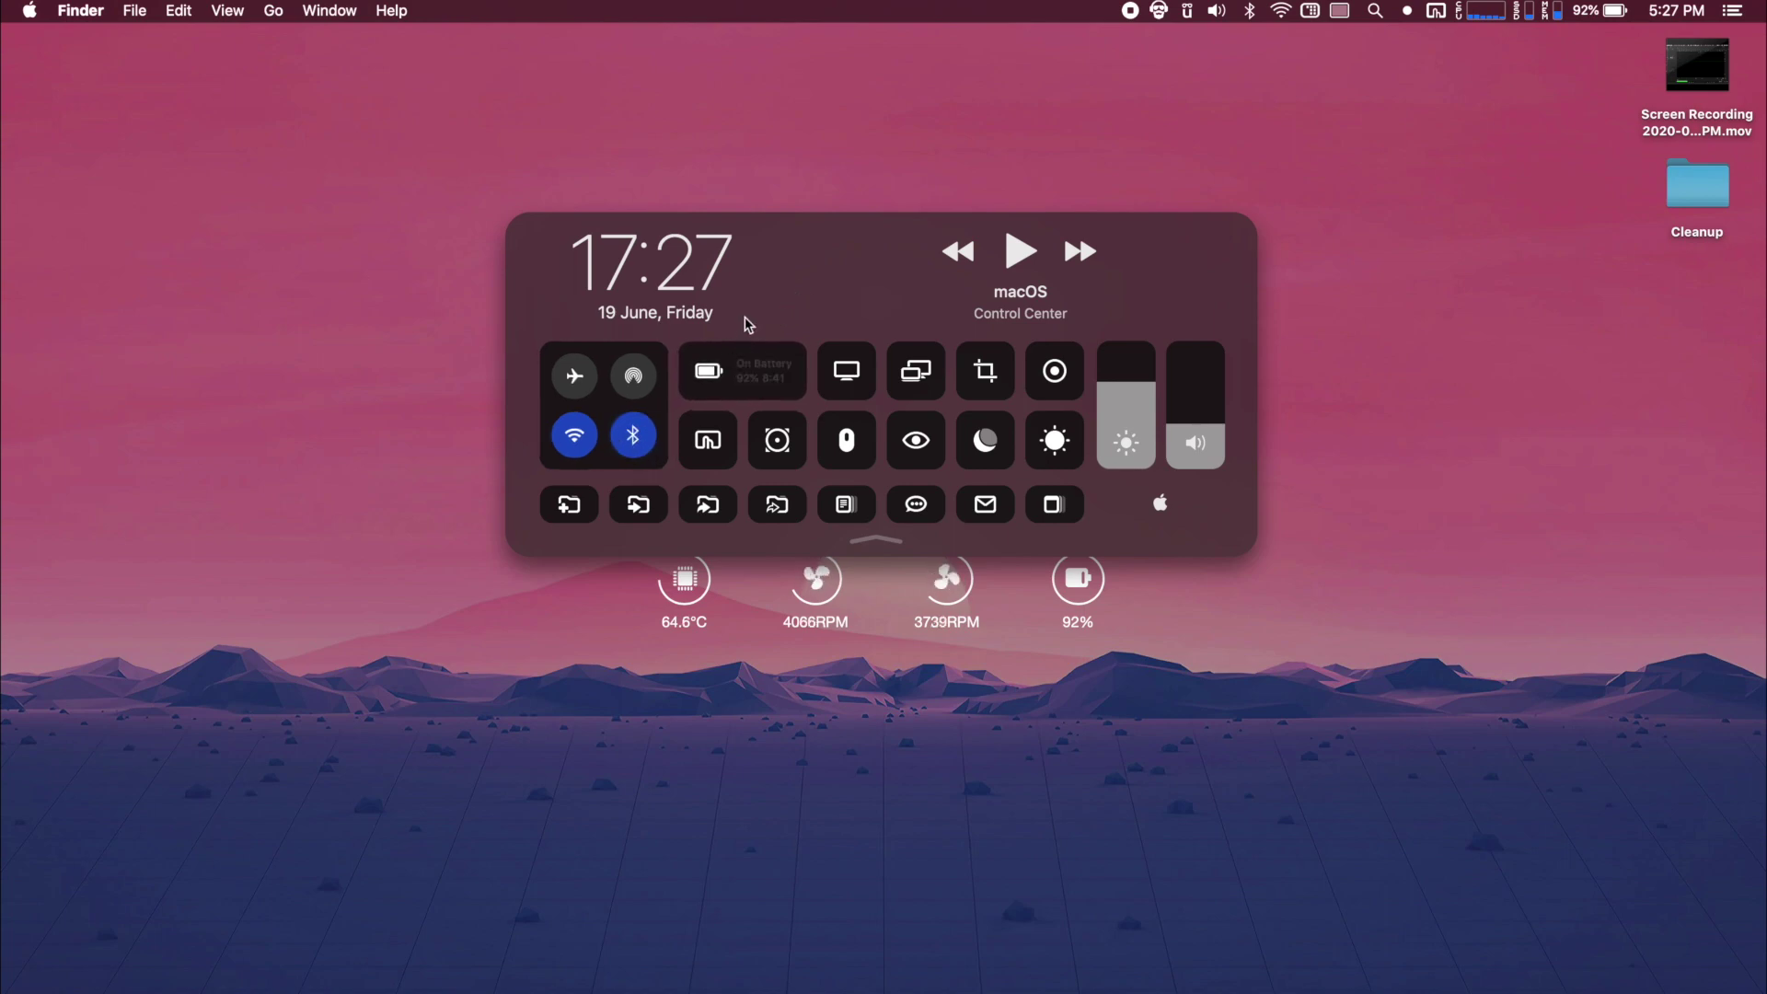
# Enable Battery Boost from its Control Center tile to turn off Bluetooth and Turbo Boost and dim the screen
pyautogui.moveTo(709, 375)
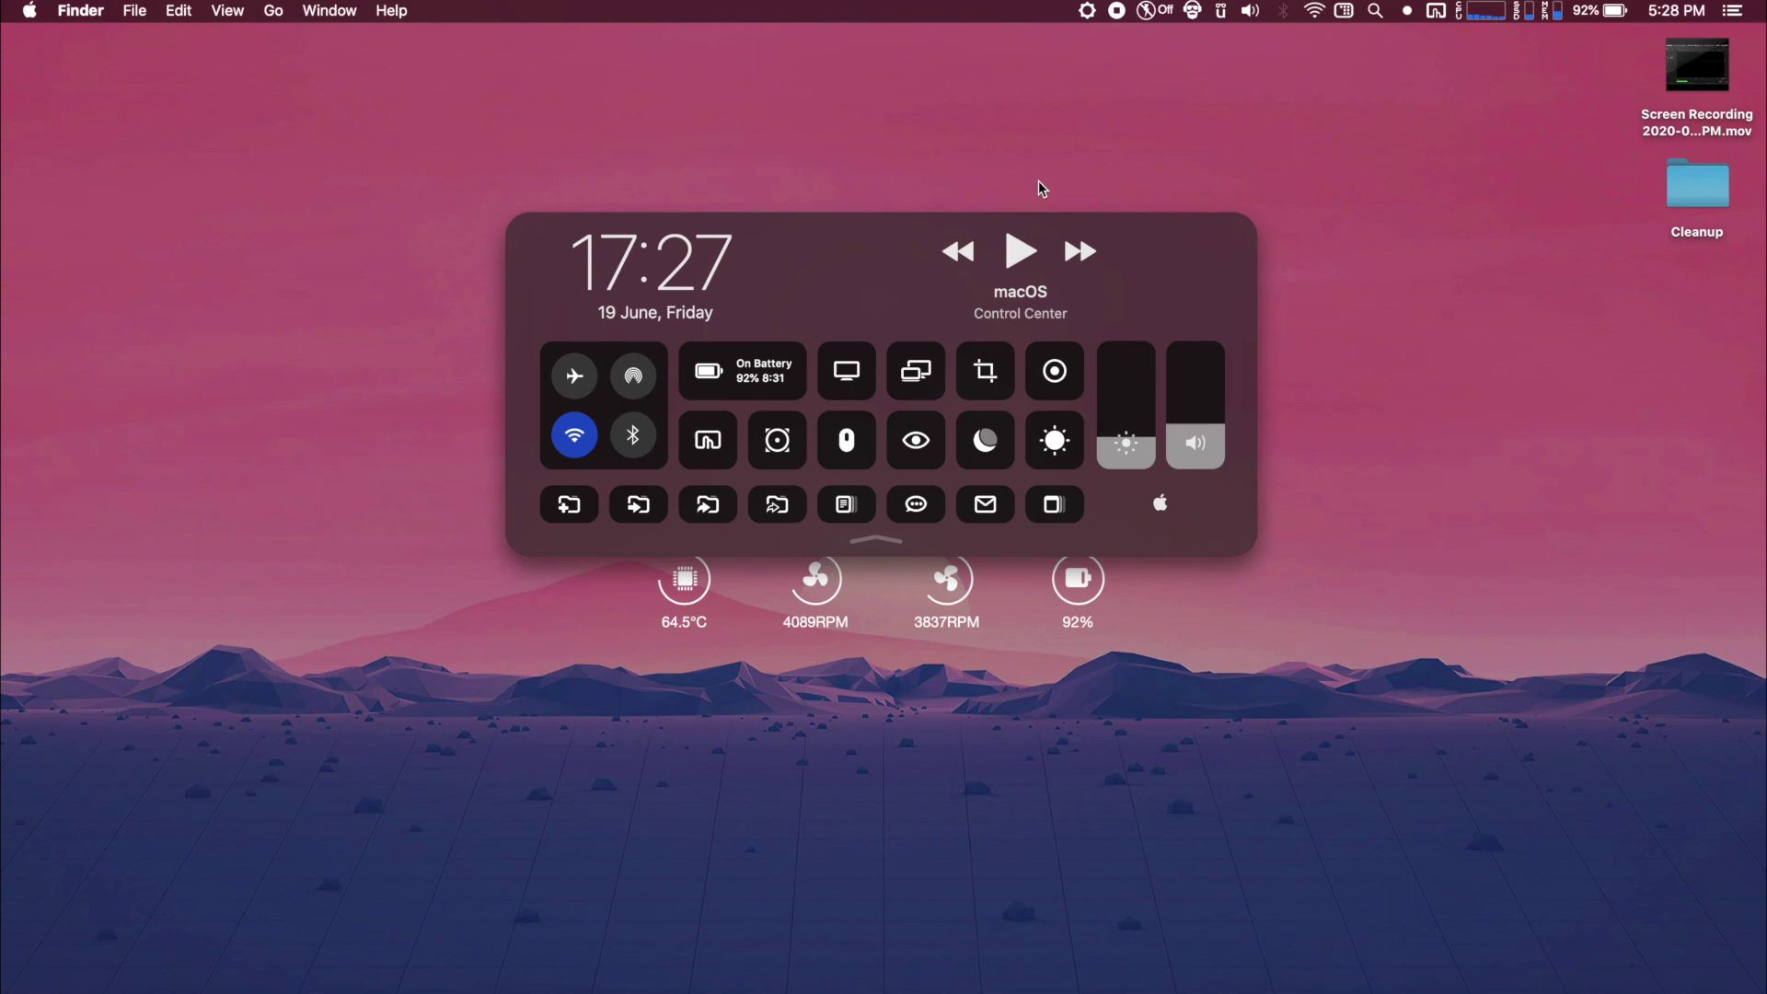
# Check Turbo Boost Switcher's status, then show gSwitch's GPU options with Integrated Only checked
pyautogui.click(1153, 13)
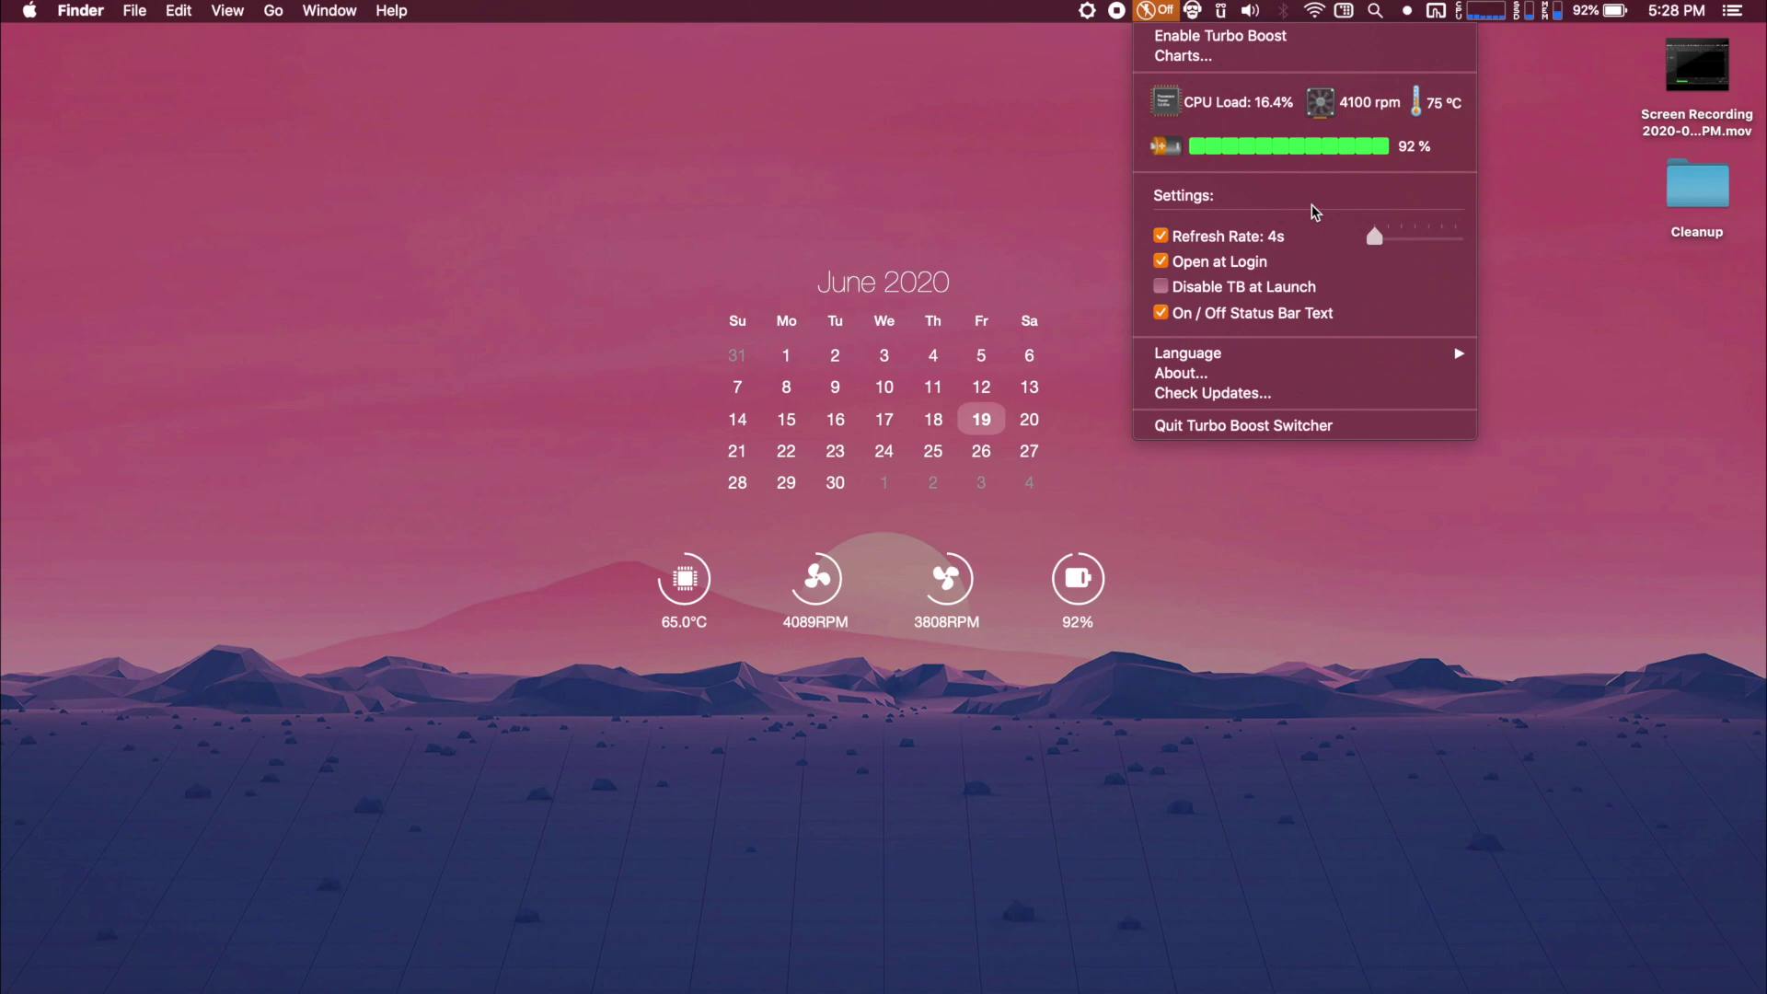
pyautogui.click(1088, 11)
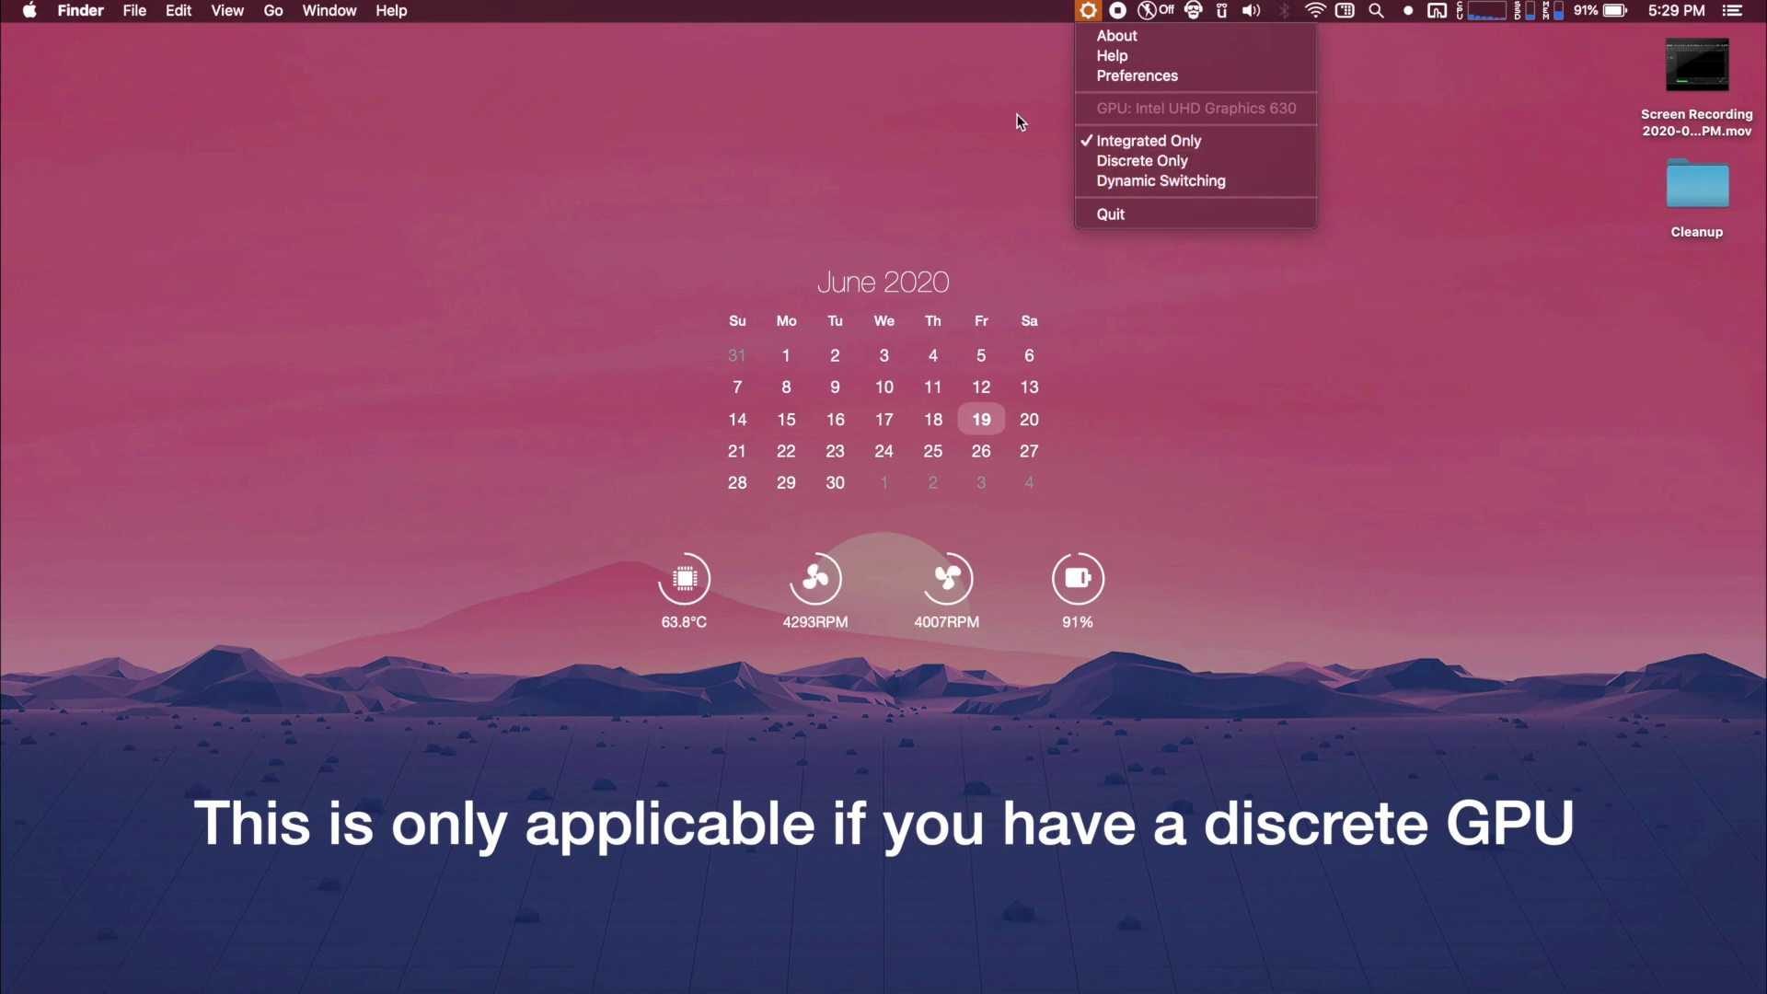
# Close the gSwitch menu on Integrated Only, then open and close the Turbo Boost Switcher menu twice
pyautogui.click(1025, 81)
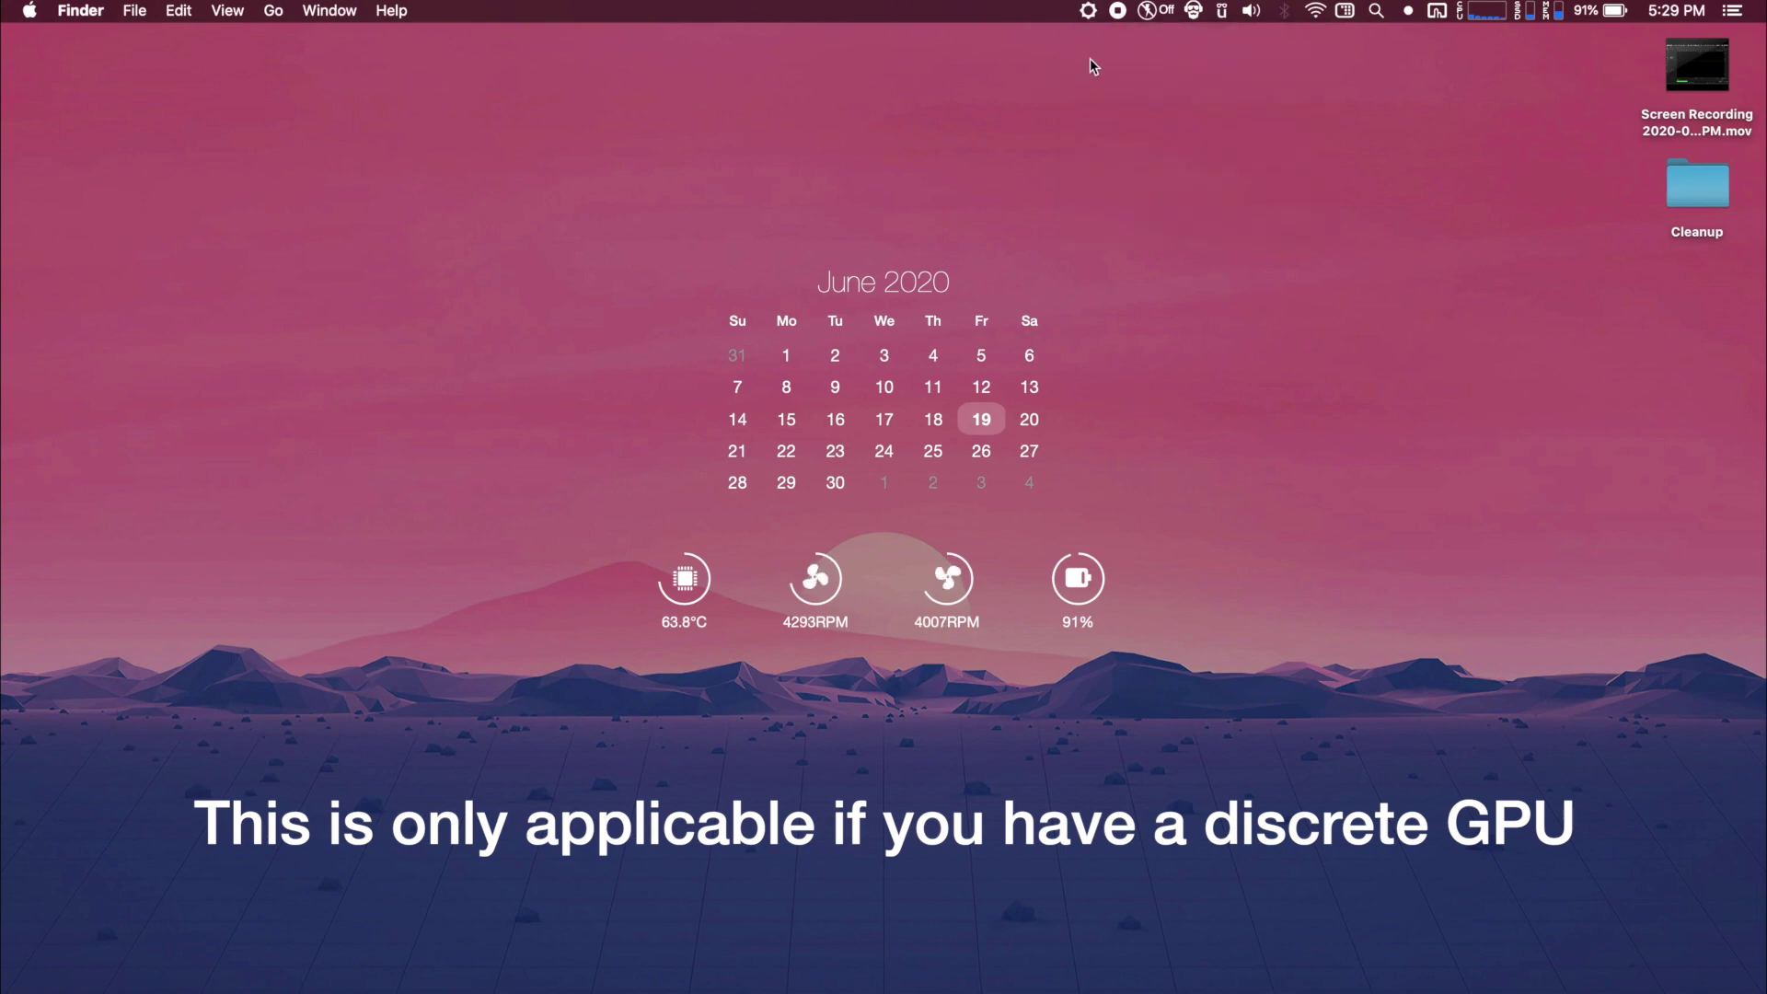
pyautogui.click(1149, 12)
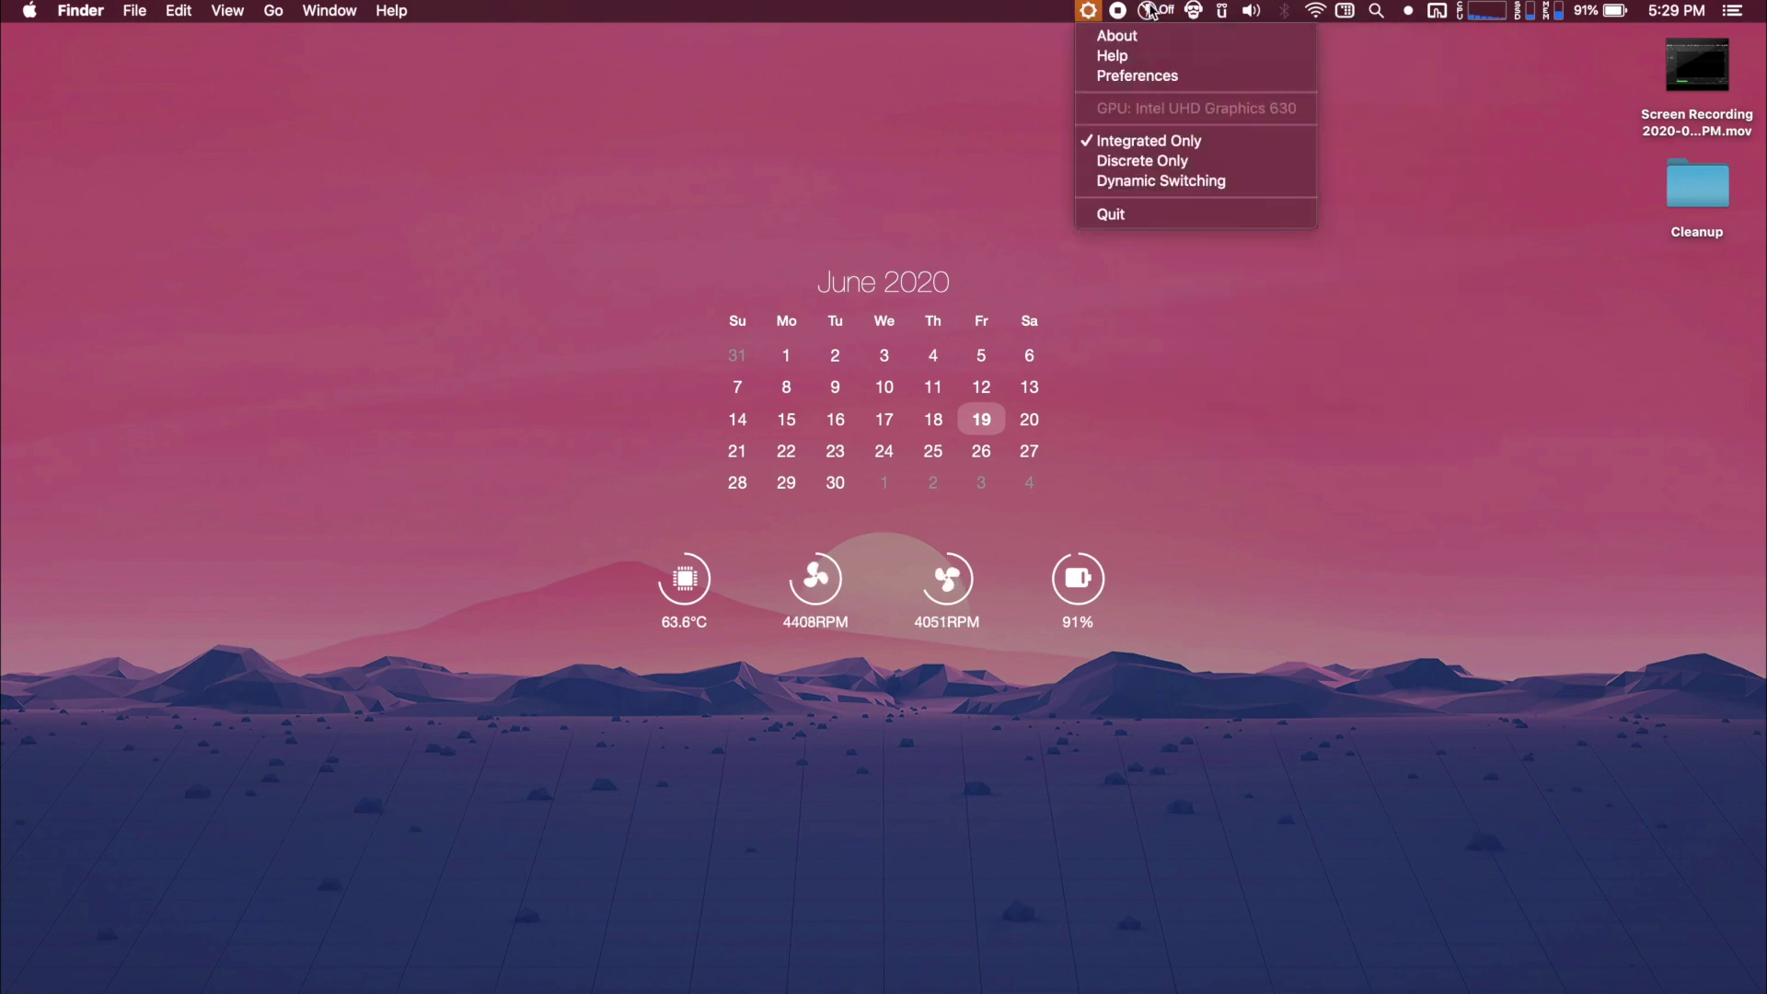
pyautogui.click(1089, 93)
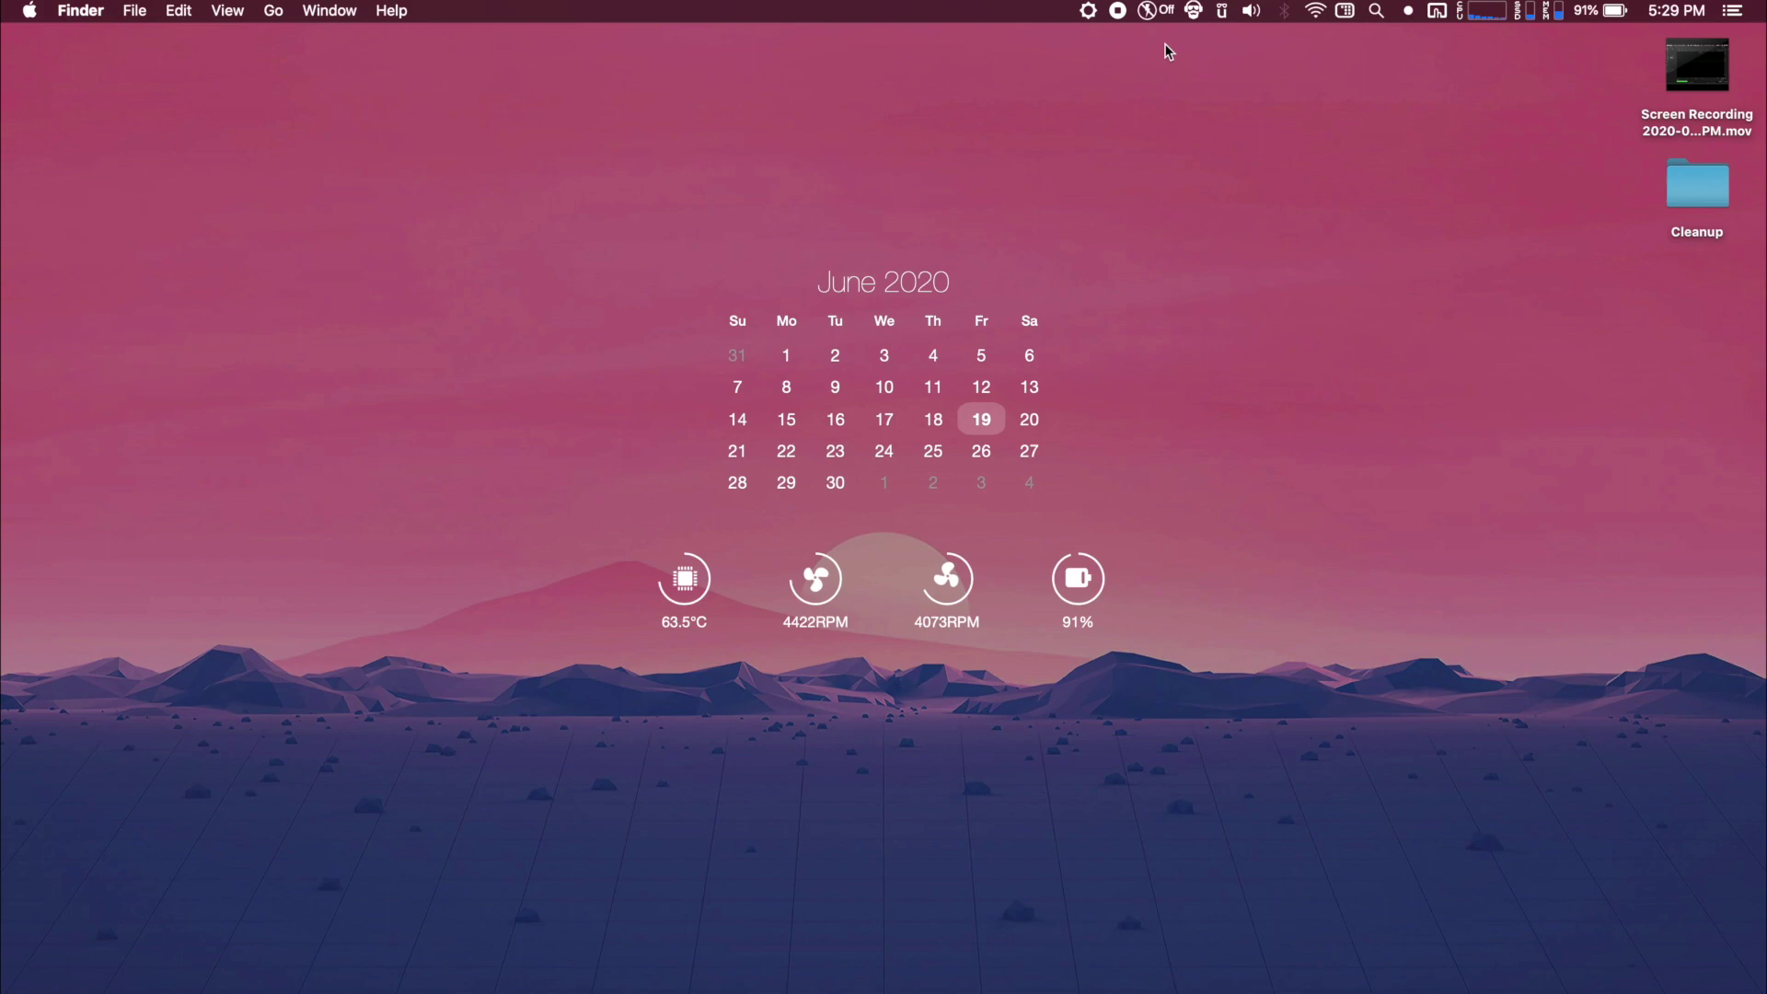
pyautogui.click(1165, 12)
pyautogui.click(1073, 123)
# Bring up the panel with Alt+Space and toggle Battery Boost off, on, then off again
pyautogui.hotkey('alt', 'space')
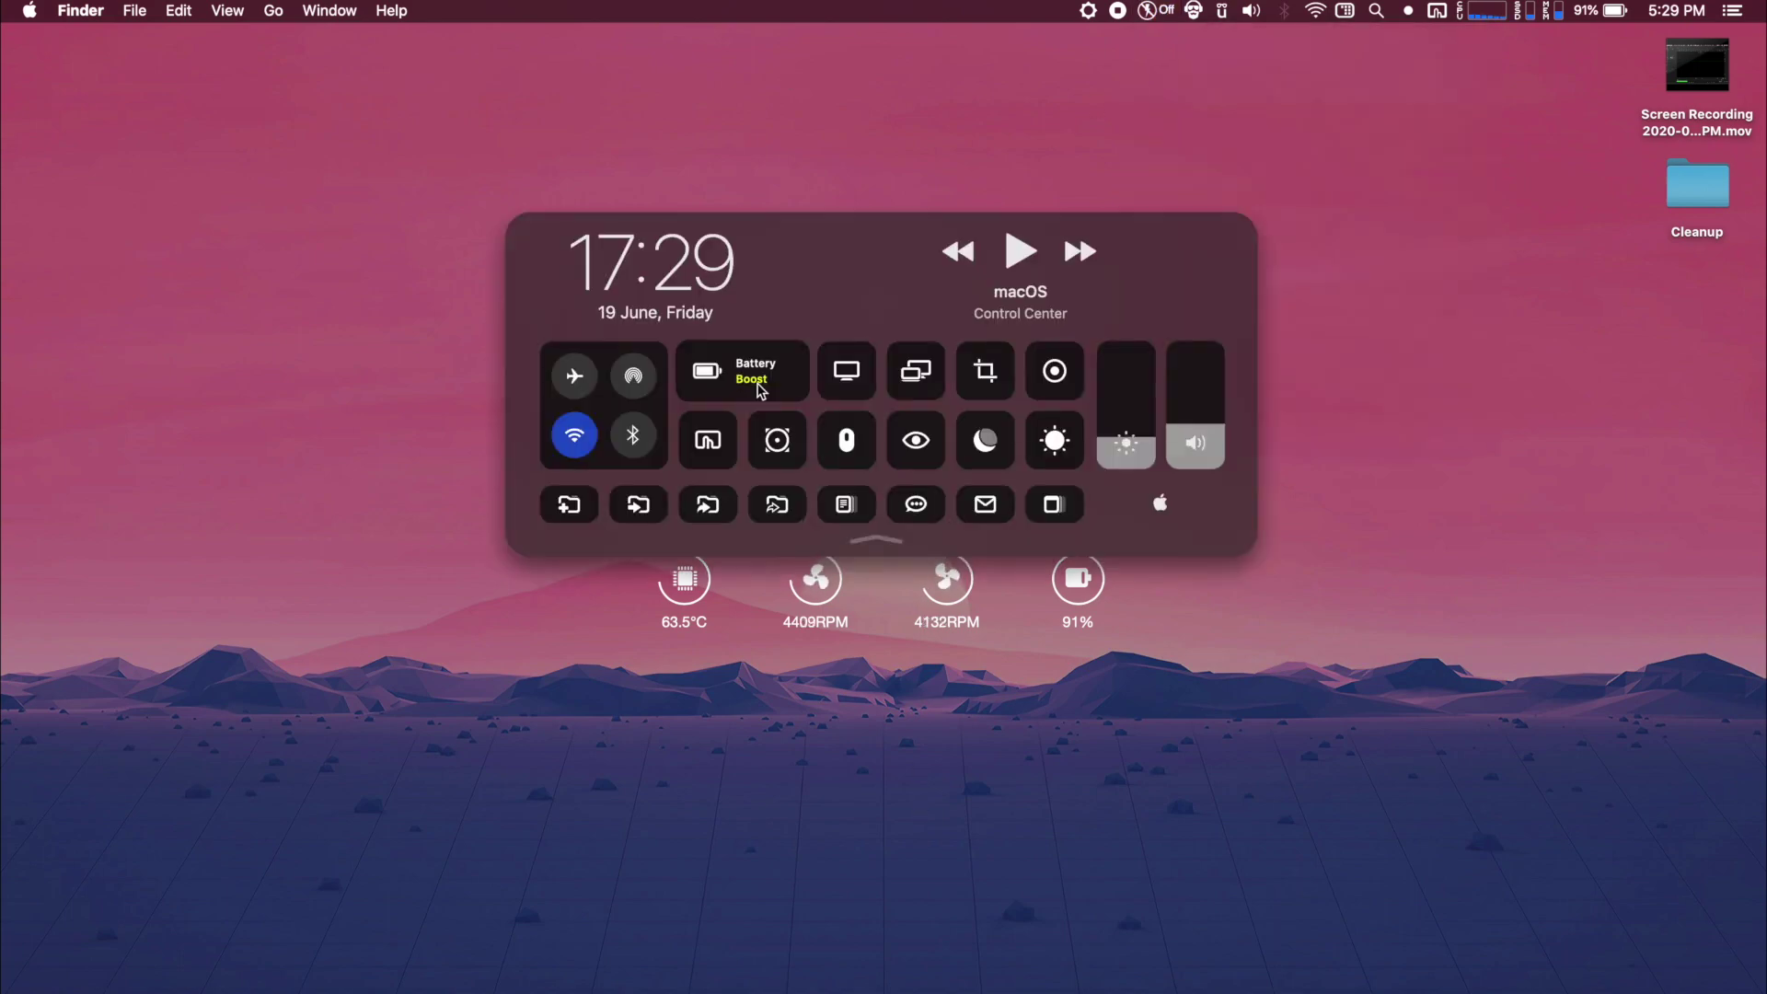
pyautogui.click(758, 387)
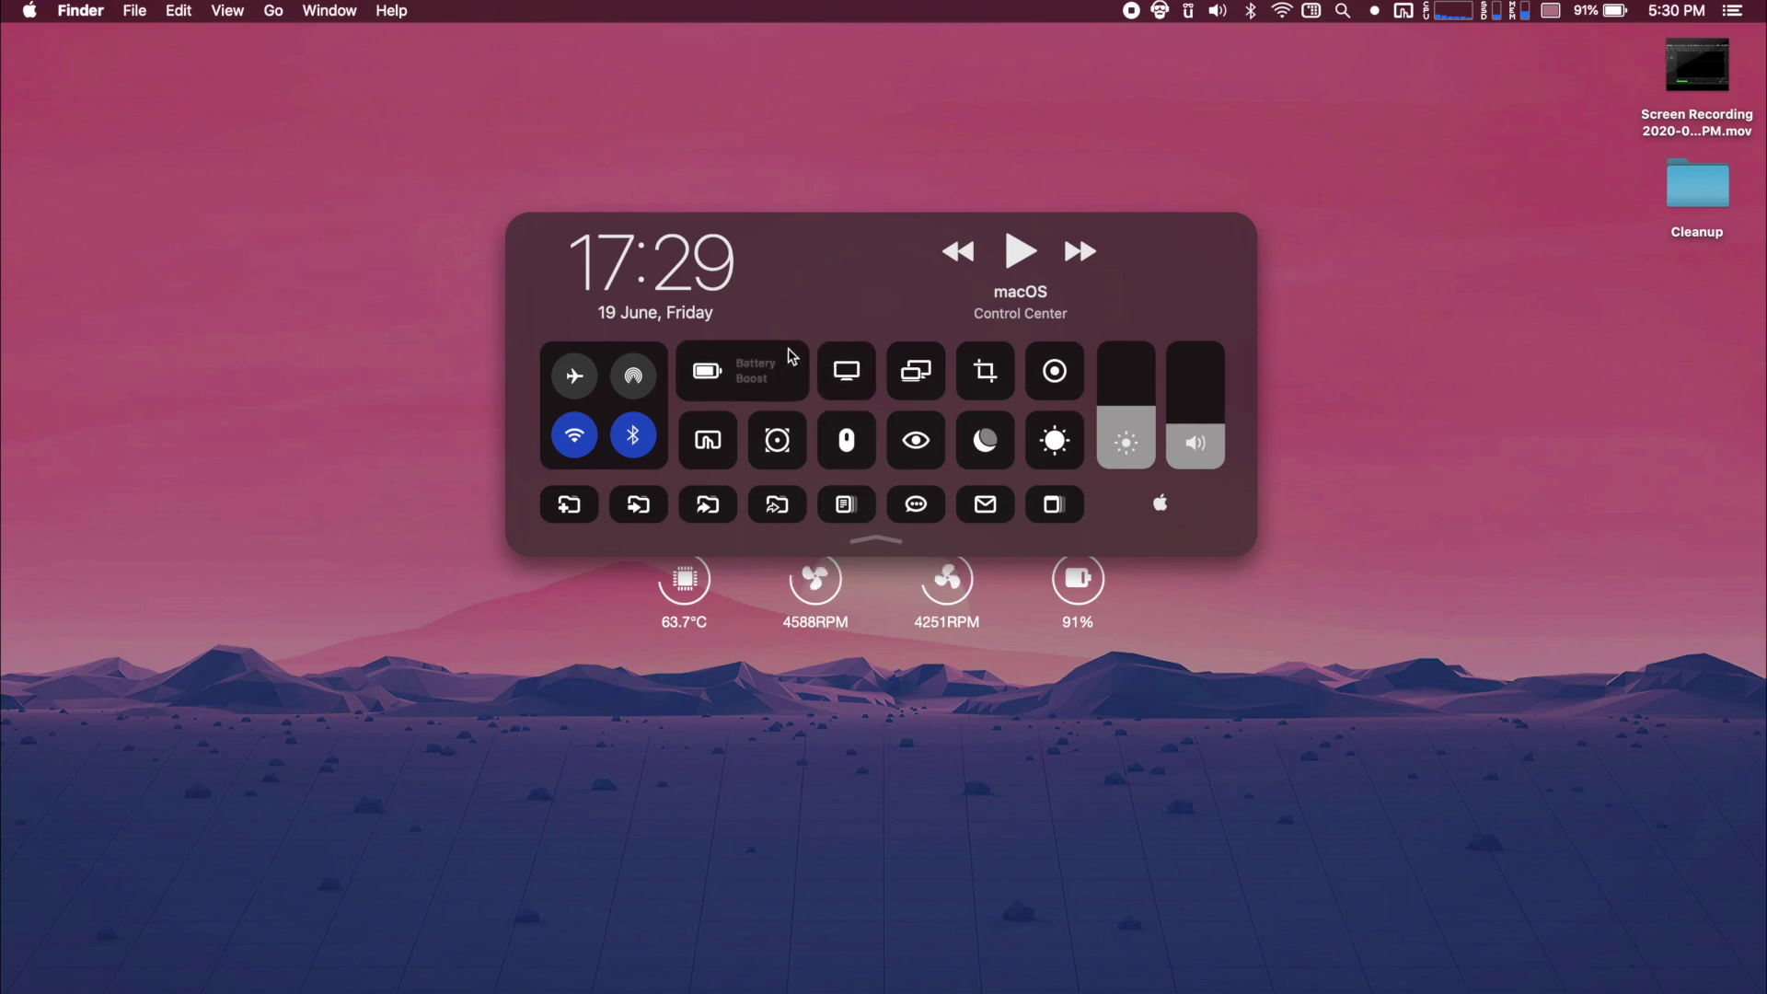
pyautogui.click(761, 369)
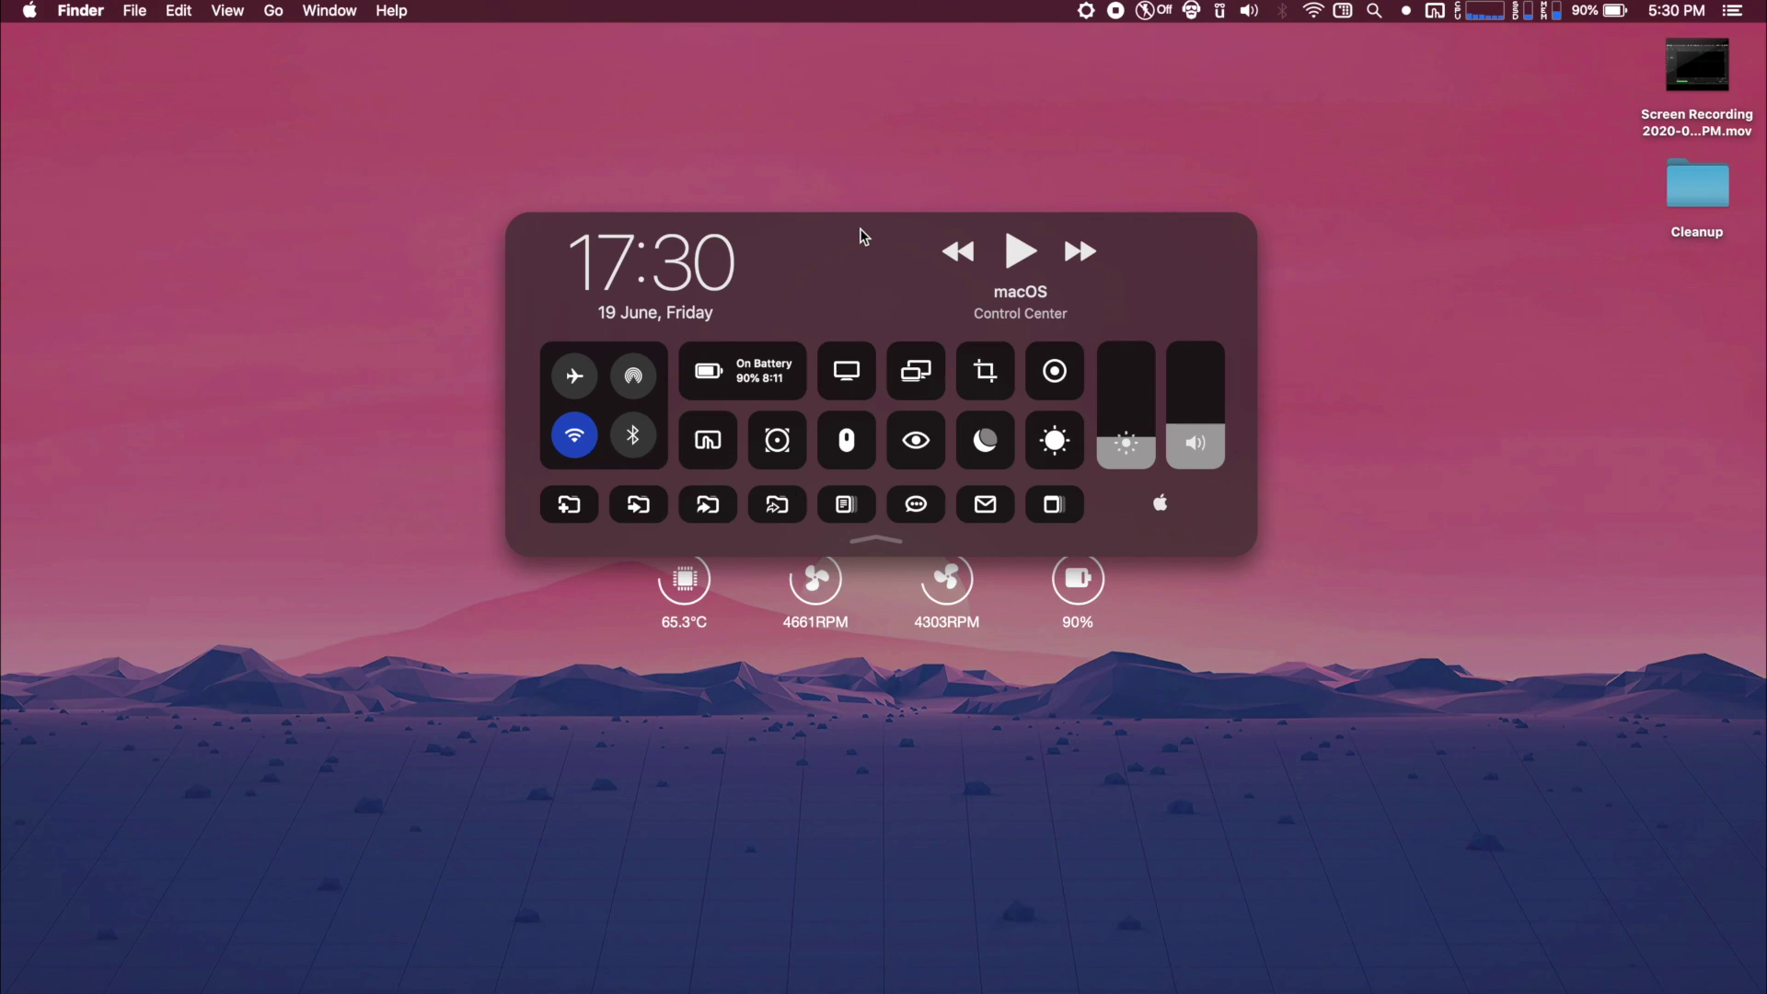
pyautogui.click(754, 372)
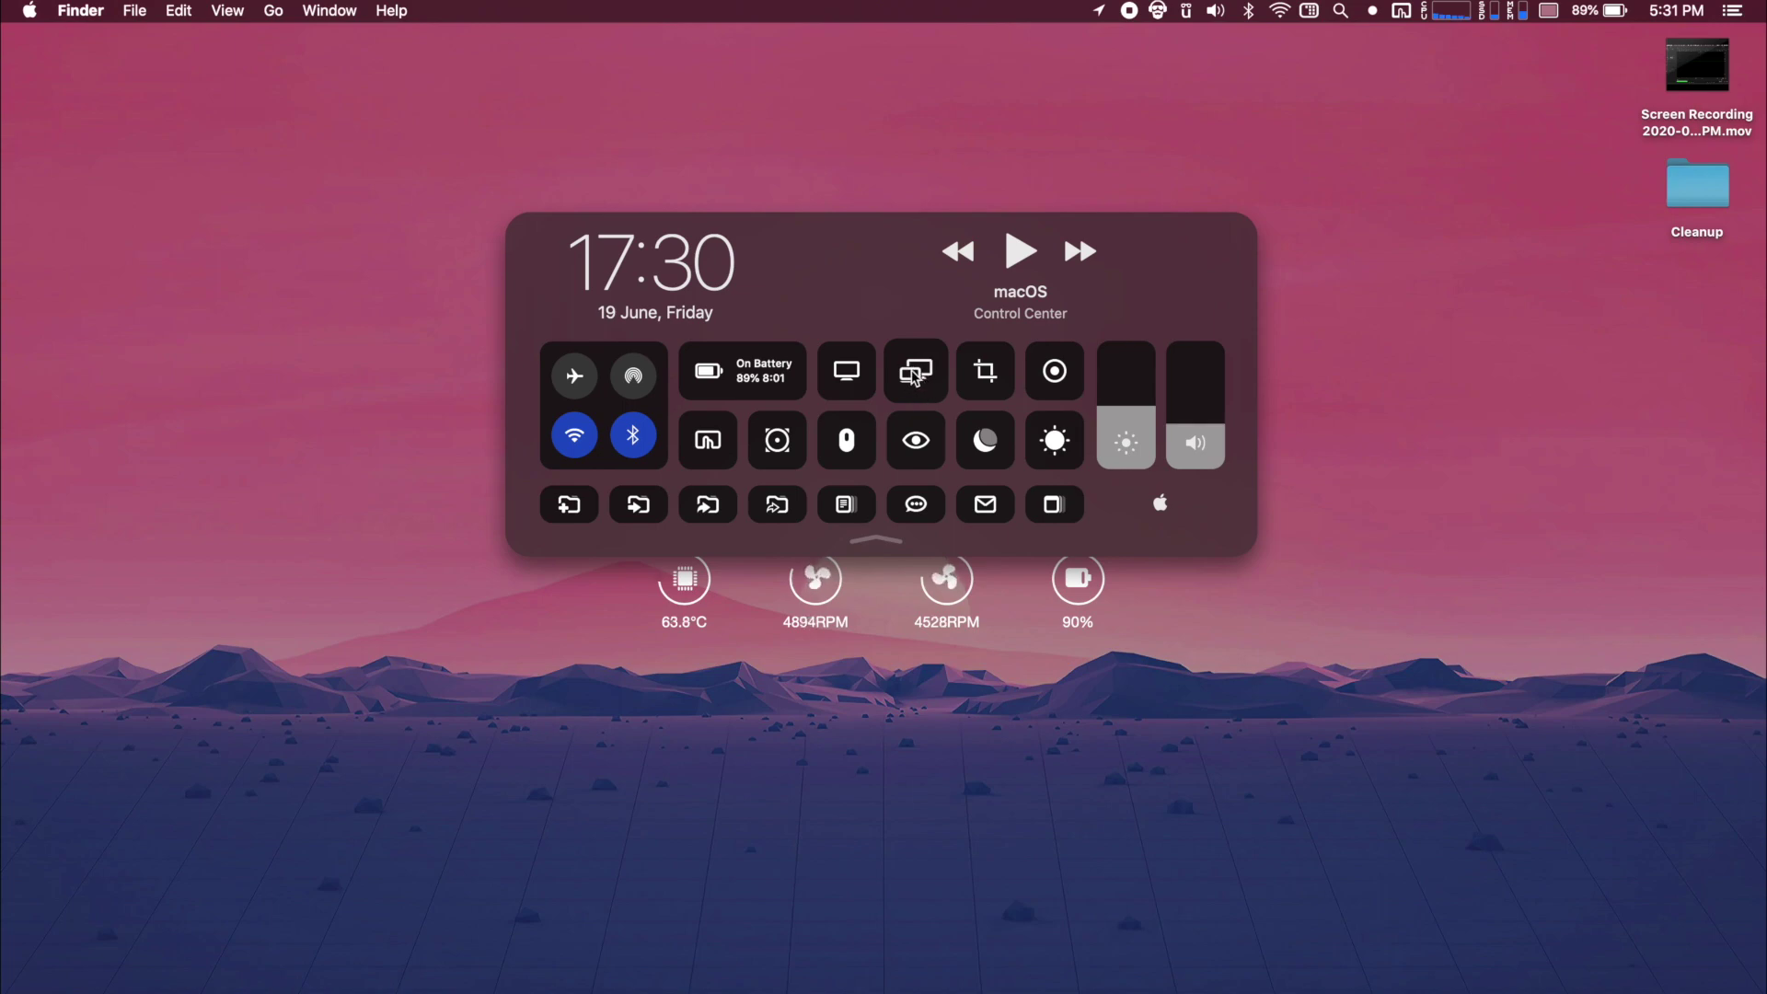
# Start HazeOver, look over its menu-bar dimming options at 40%, then return to Chrome
pyautogui.click(923, 366)
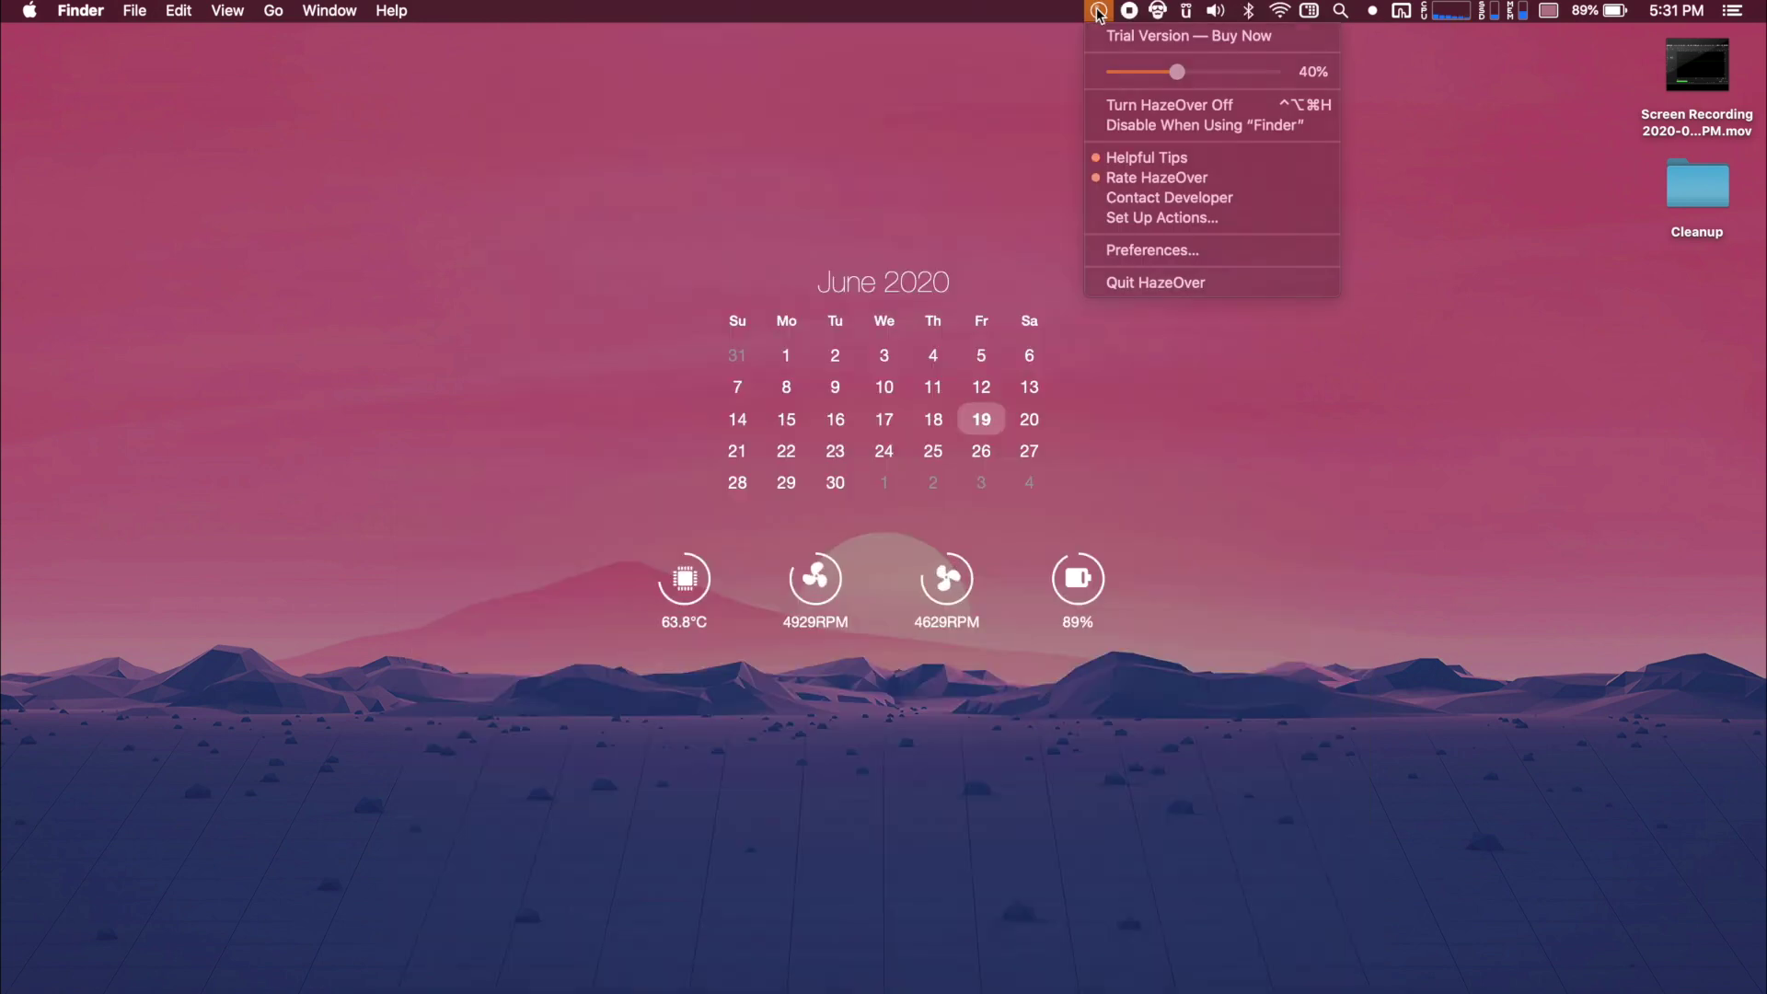
pyautogui.click(996, 168)
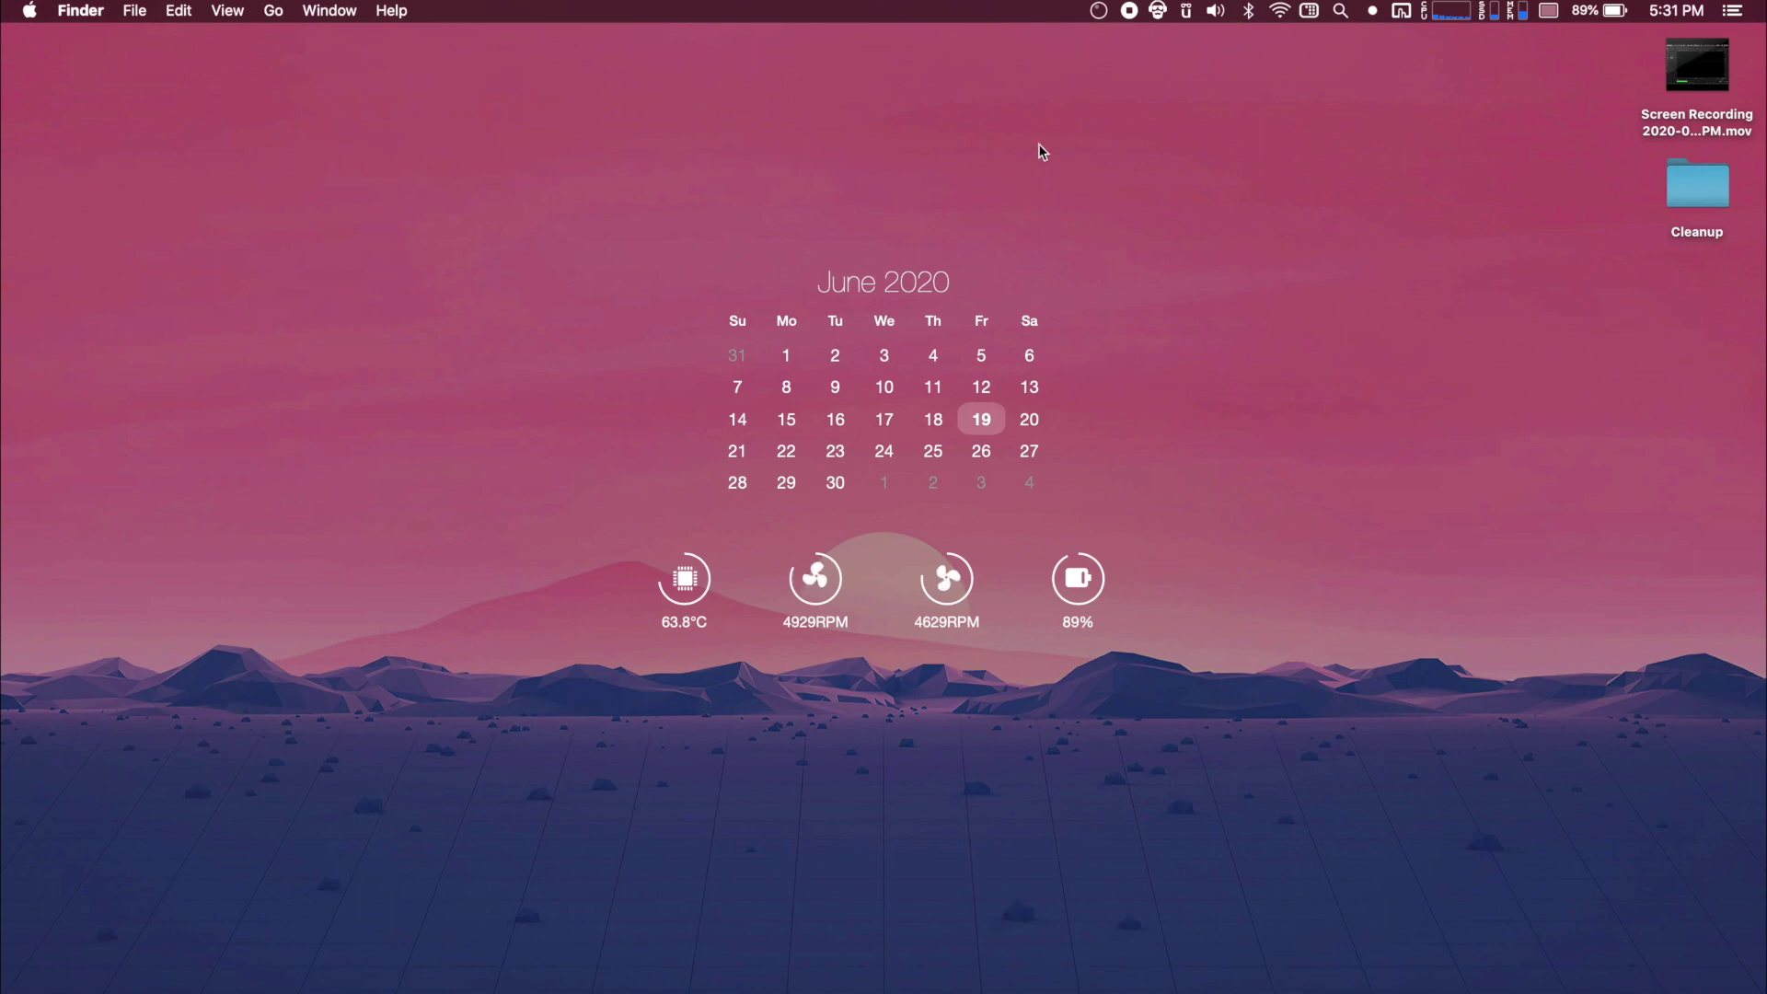
pyautogui.click(1099, 11)
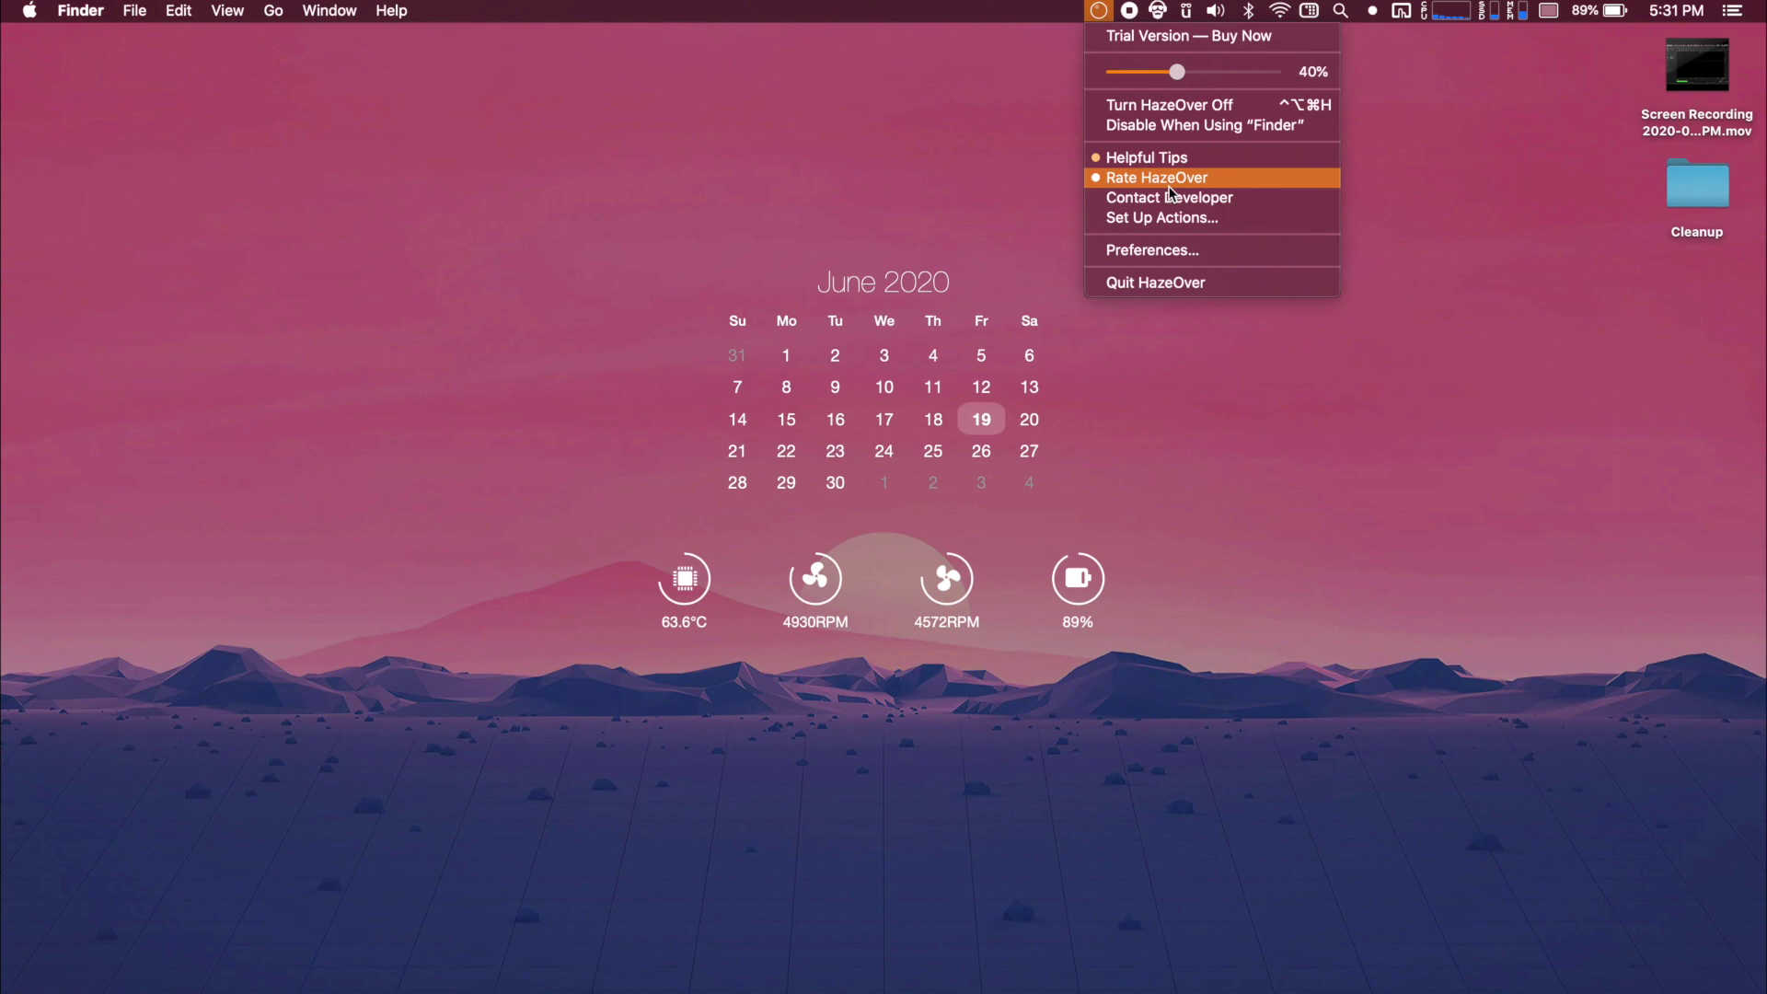
pyautogui.click(937, 268)
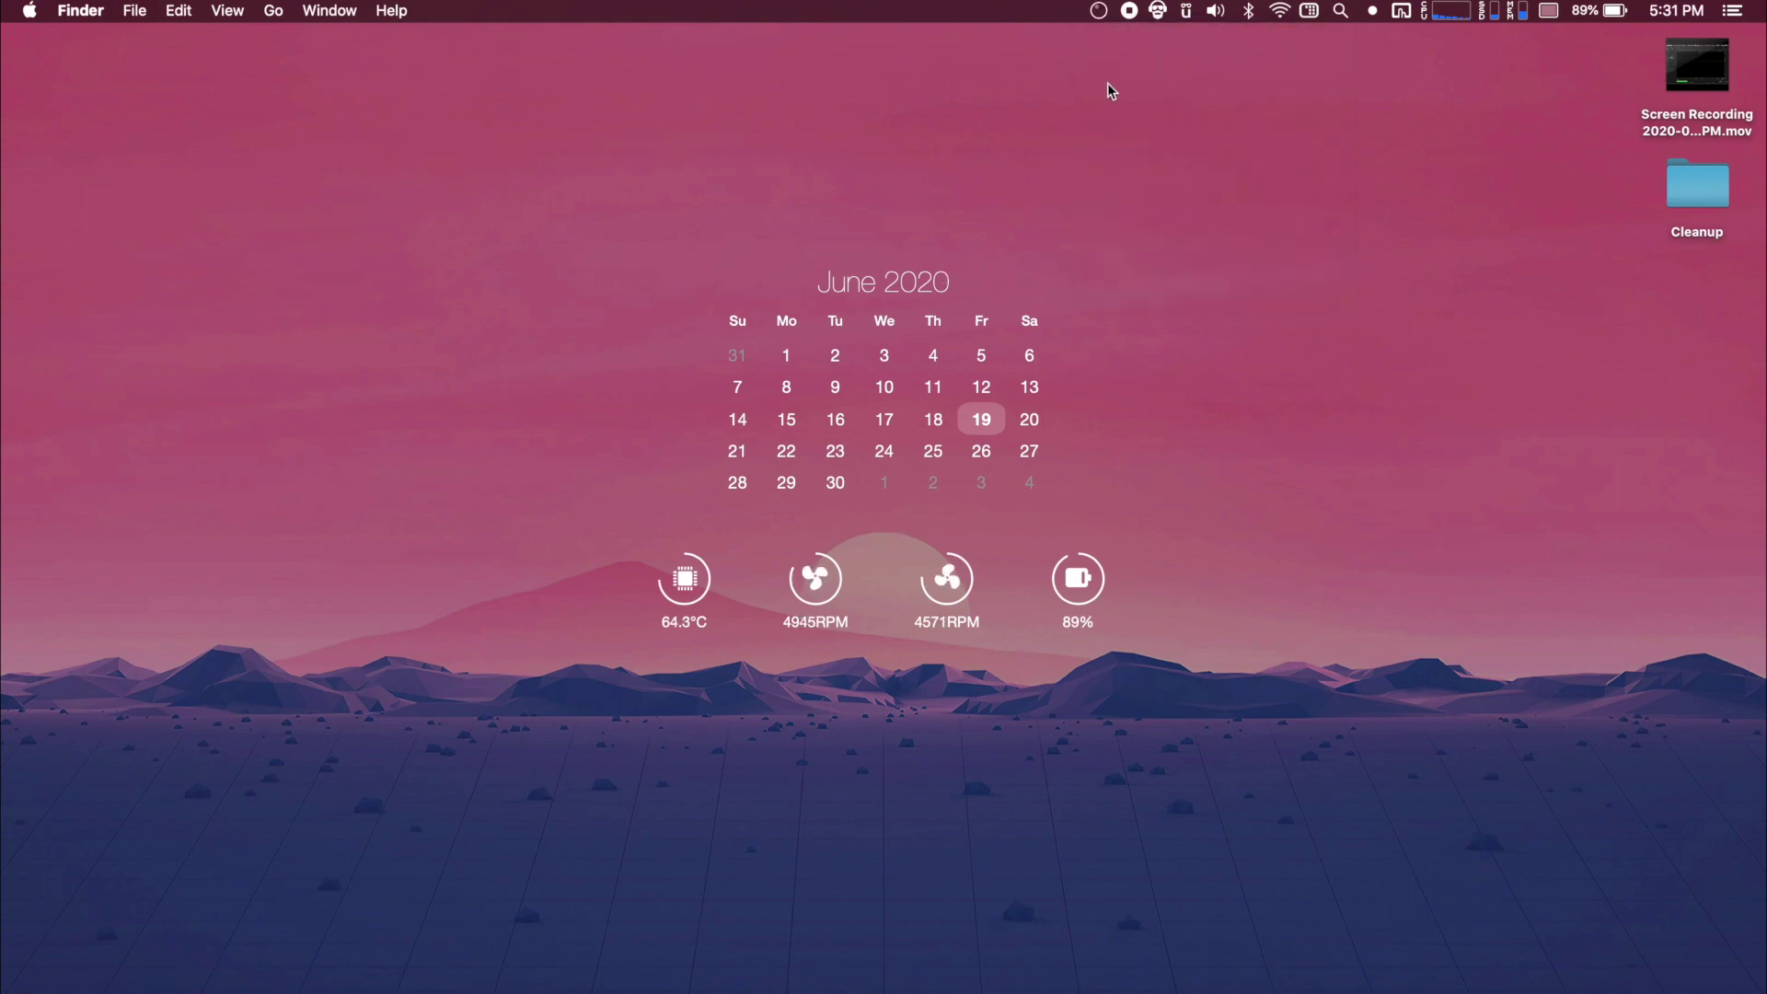
pyautogui.click(1100, 11)
pyautogui.click(1100, 12)
pyautogui.press('super+Tab')
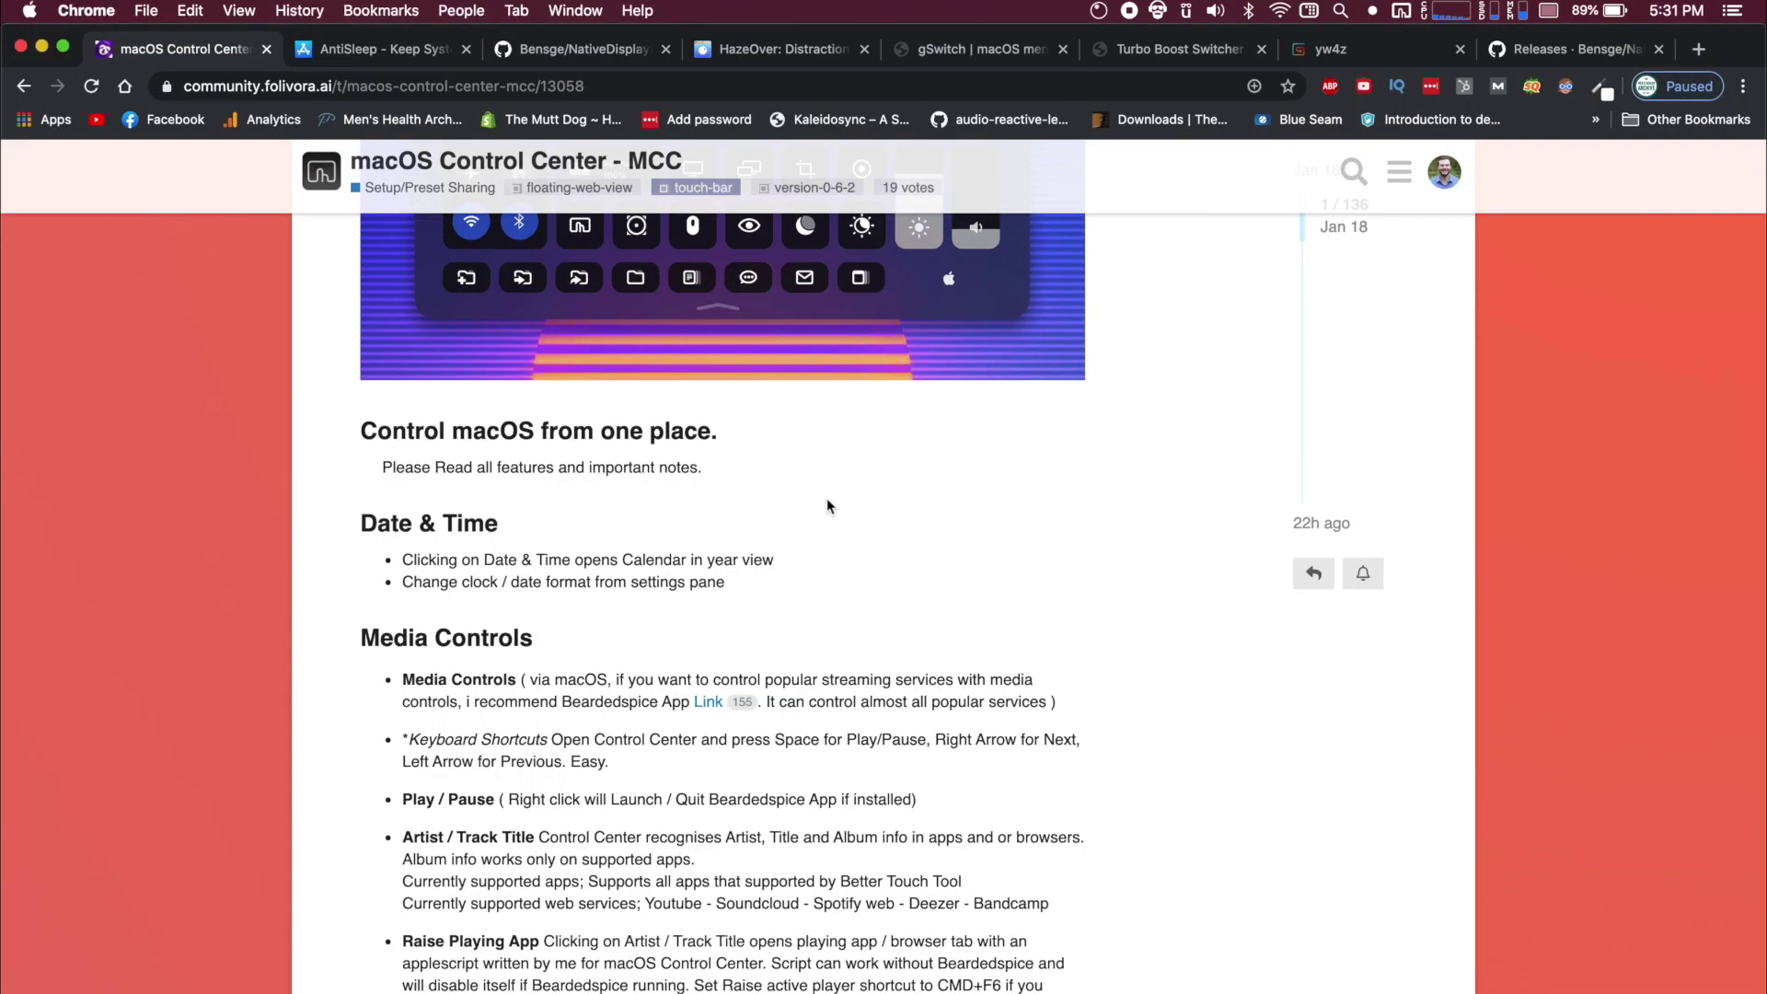
# Launch Calculator through Spotlight with 'calc' and position it over the middle of the forum page
pyautogui.press('super+space')
pyautogui.write('calc')
pyautogui.press('Return')
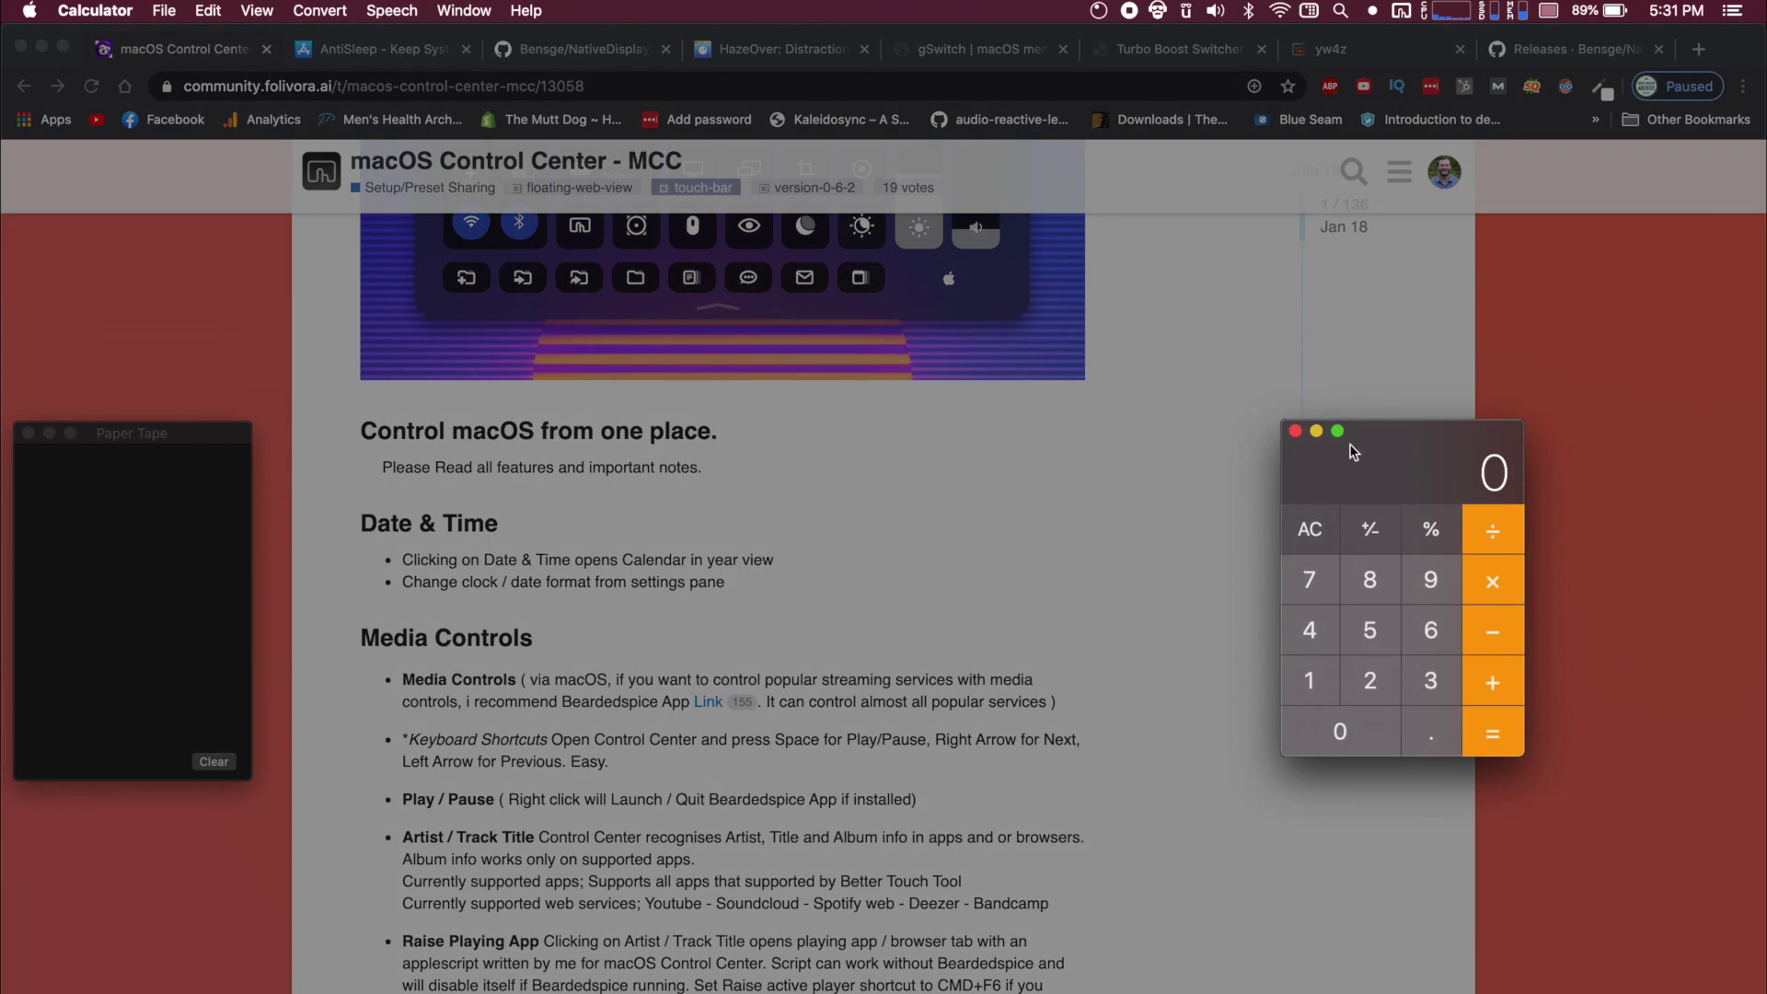
pyautogui.moveTo(1351, 446); pyautogui.dragTo(793, 434)
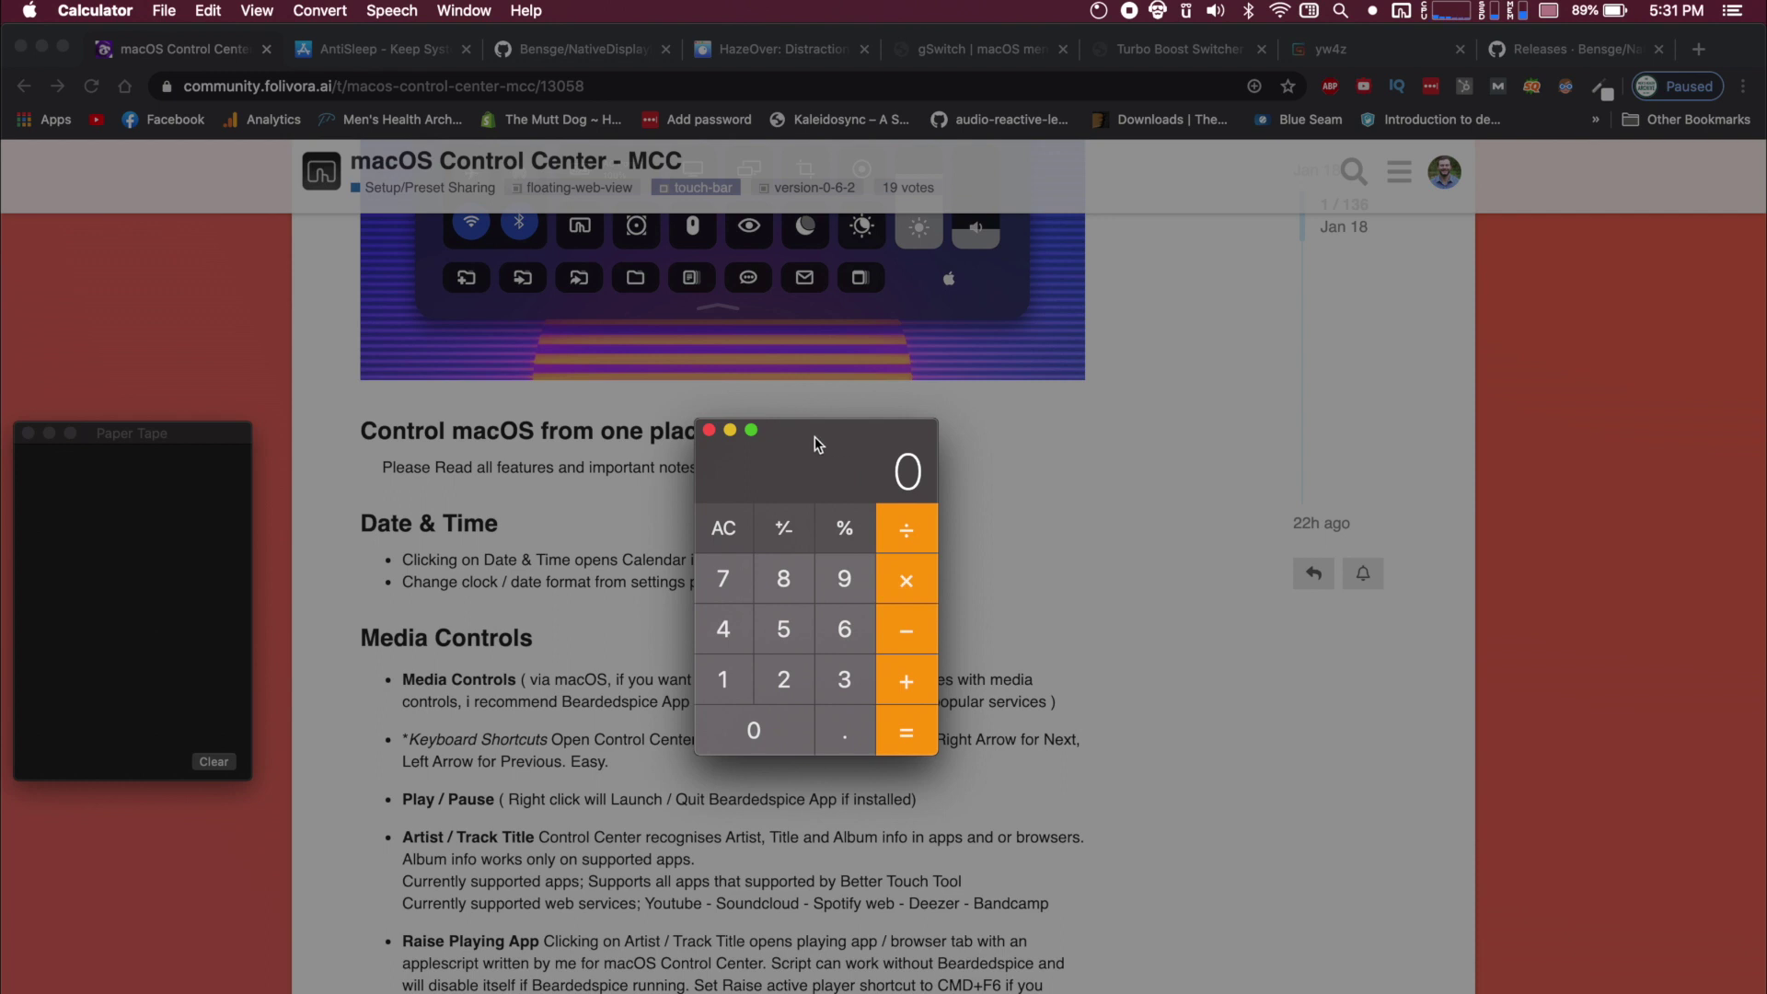
pyautogui.moveTo(814, 436); pyautogui.dragTo(889, 438)
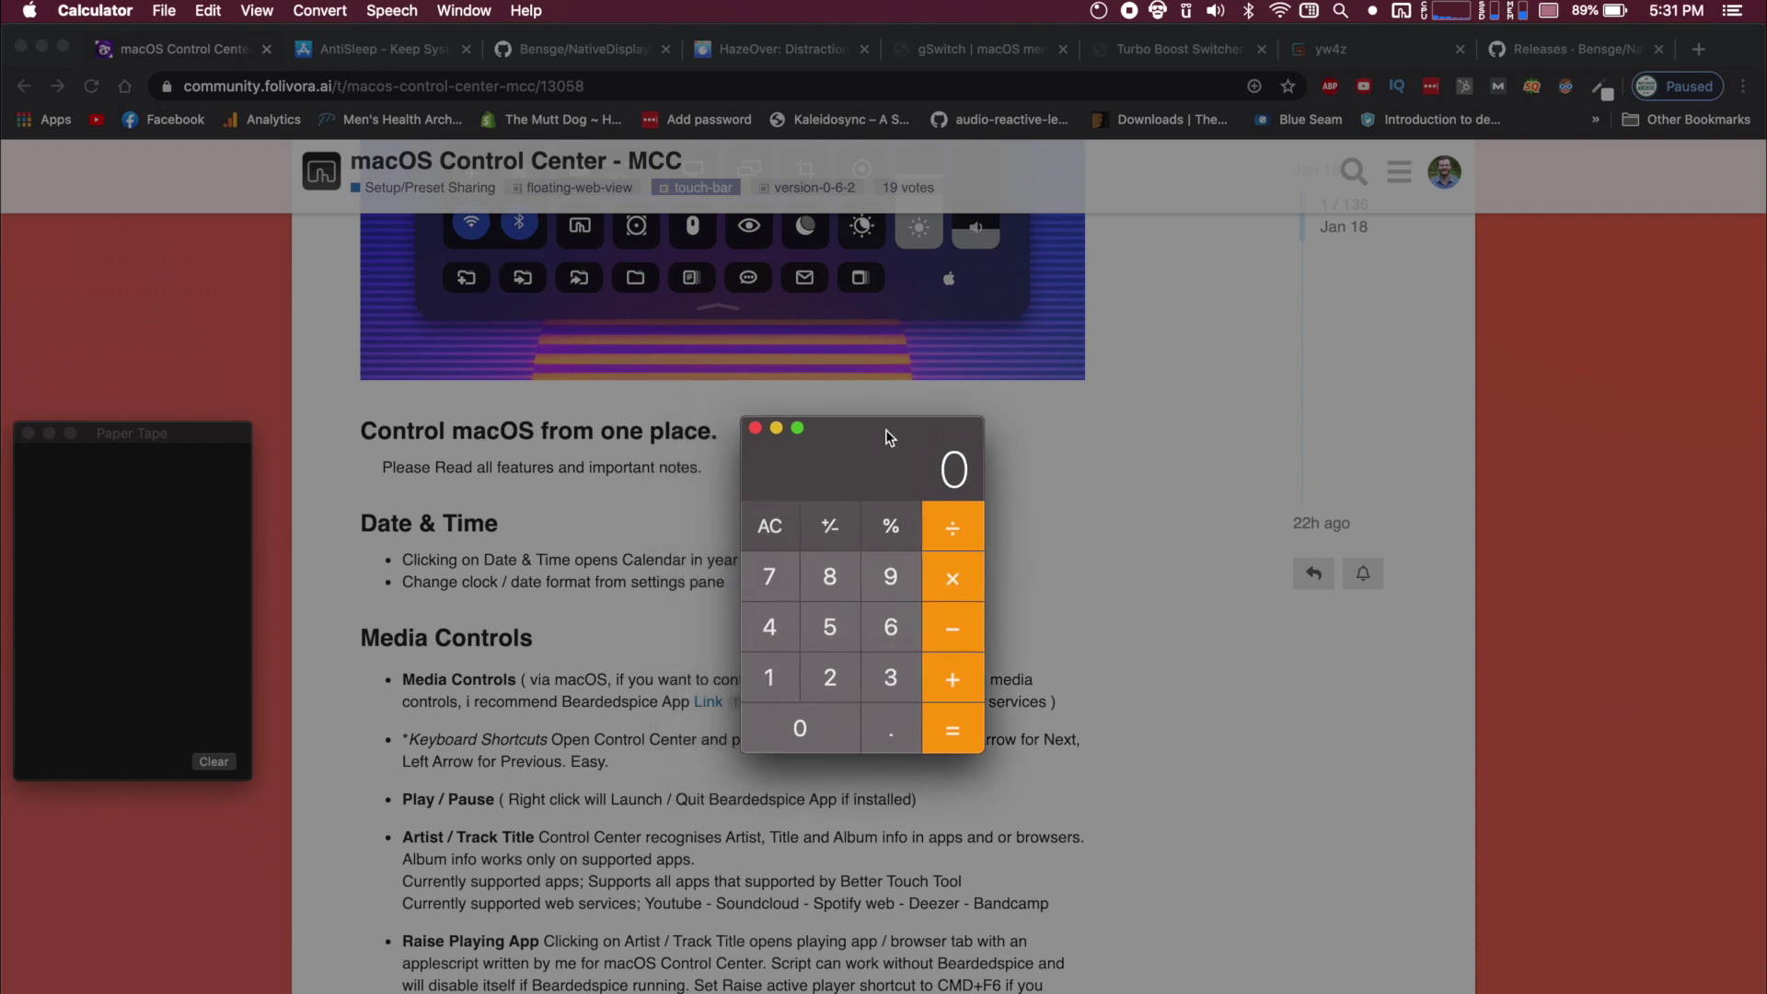
pyautogui.moveTo(855, 425); pyautogui.dragTo(901, 426)
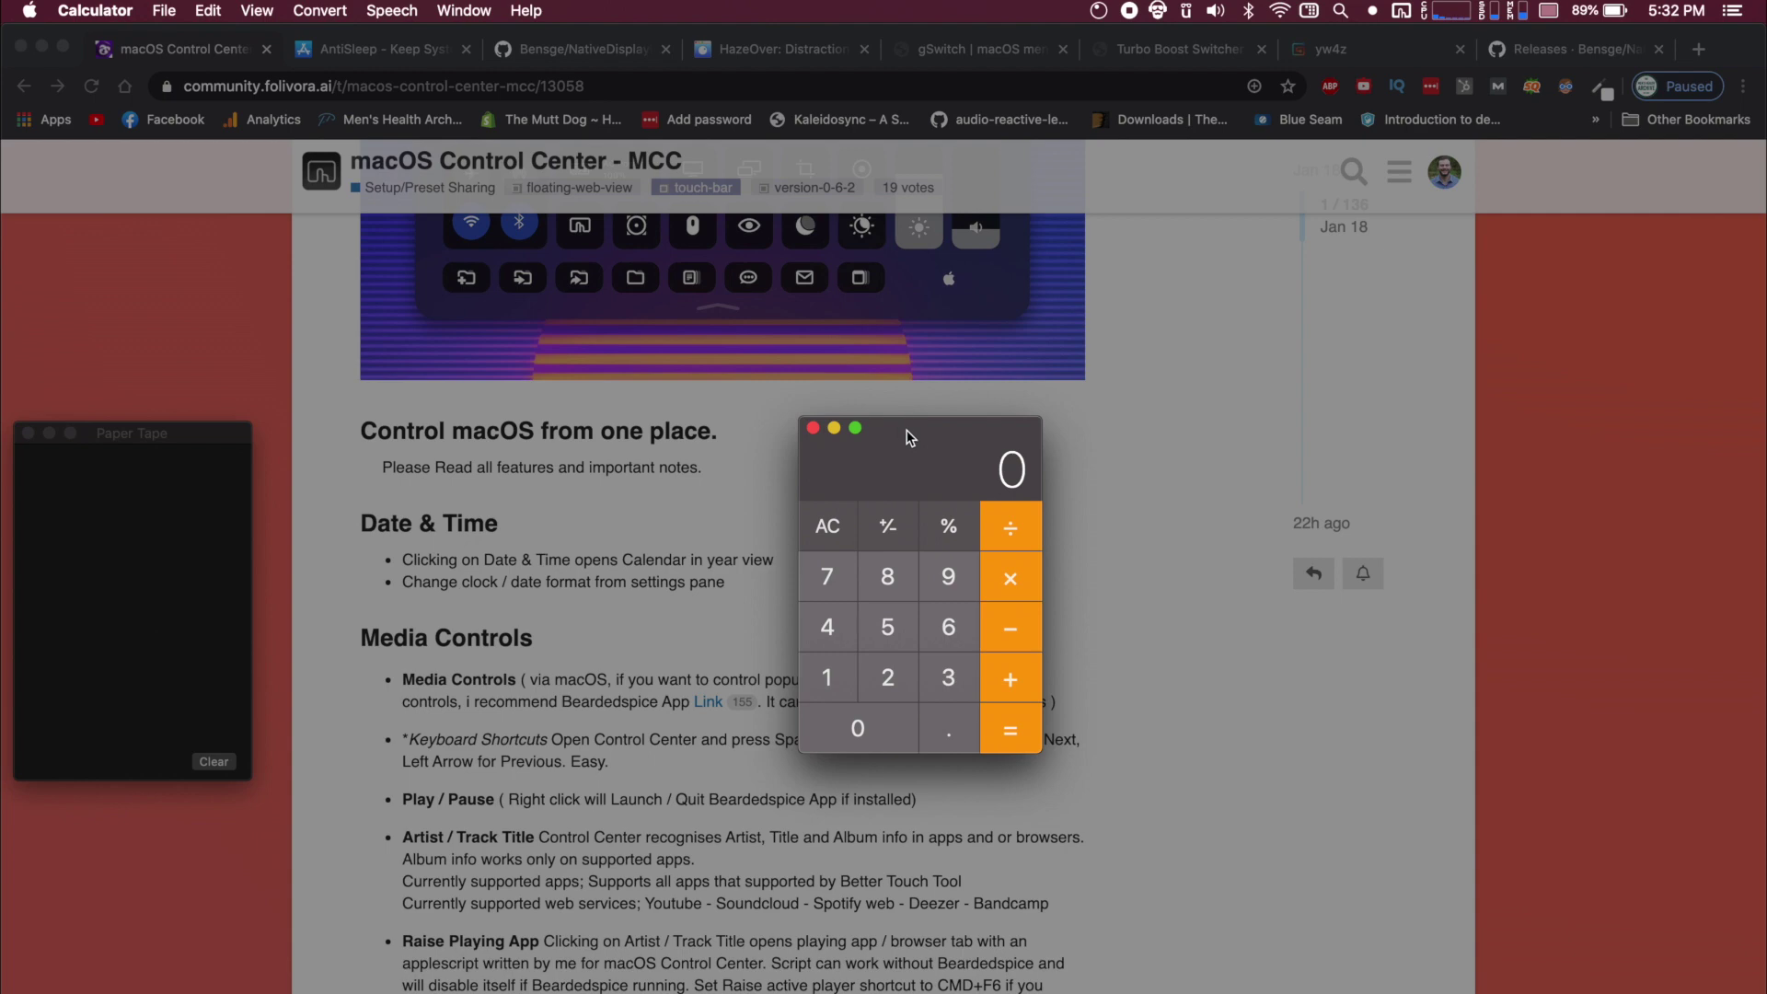
# Show the HazeOver website and its Mac App Store listing, then close the App Store
pyautogui.click(773, 46)
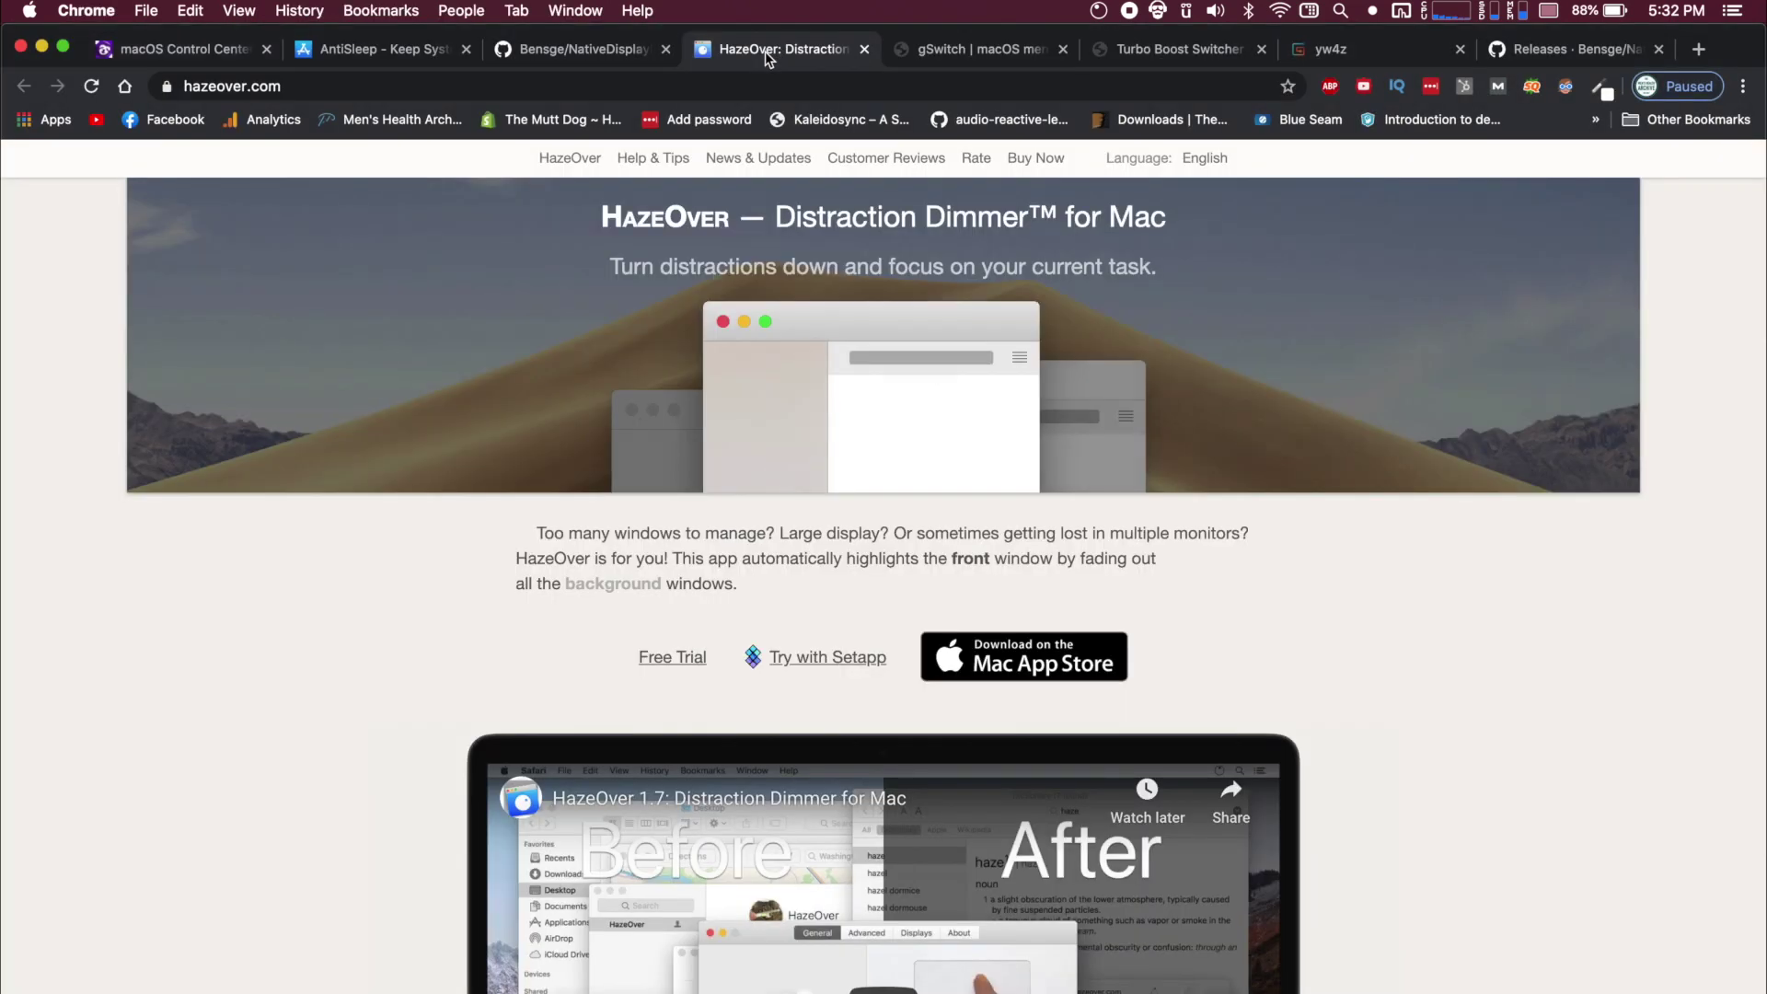
pyautogui.click(1028, 661)
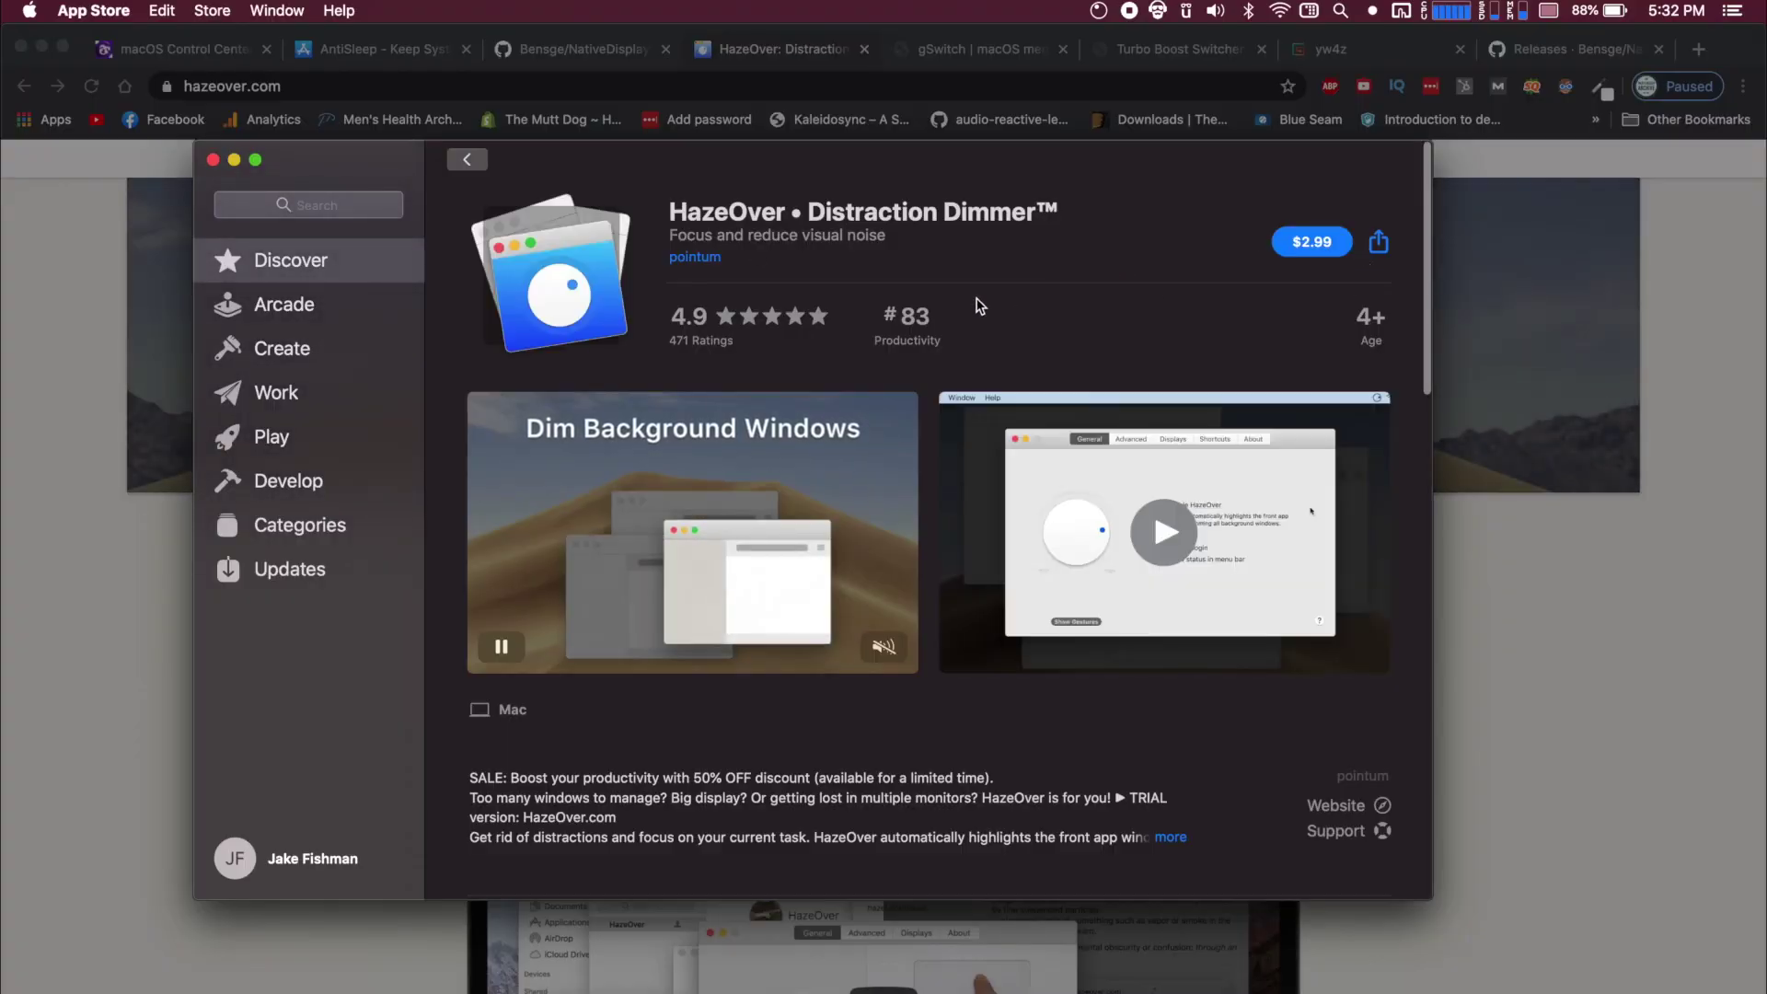
pyautogui.click(213, 160)
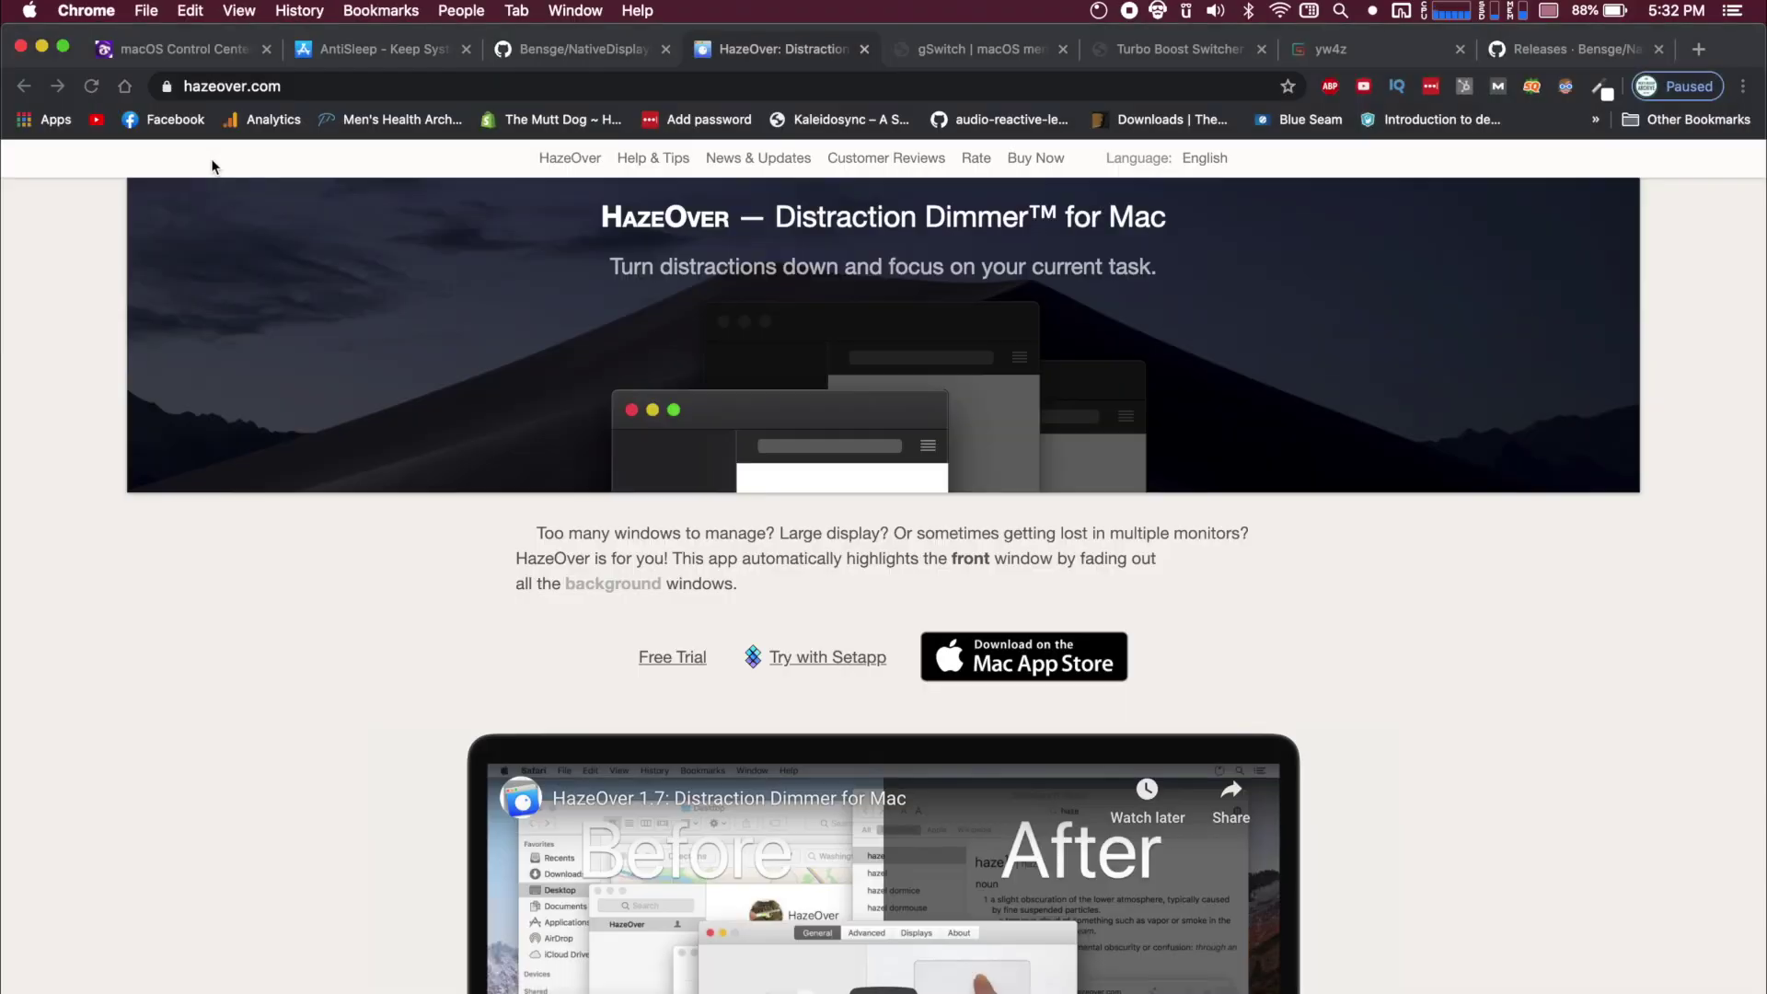
# Bring Calculator forward, move it to show the background dimming, then close it
pyautogui.press('super+Tab')
pyautogui.moveTo(899, 441); pyautogui.dragTo(960, 435)
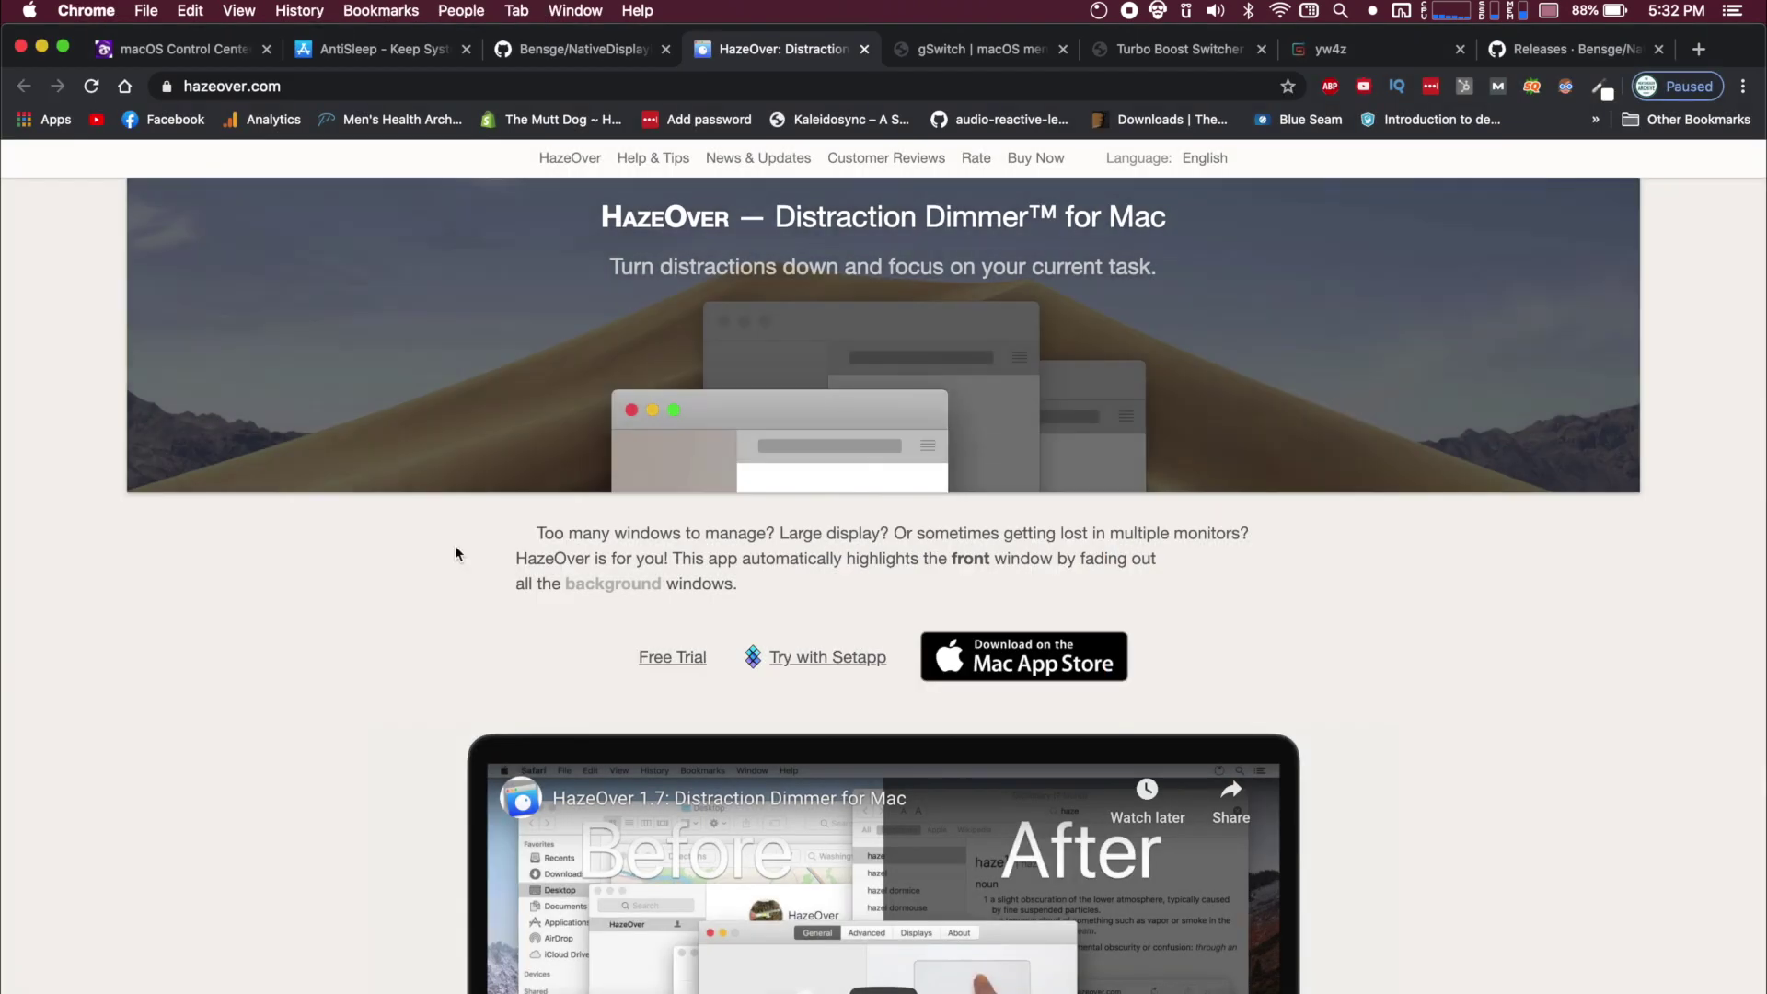
pyautogui.click(455, 544)
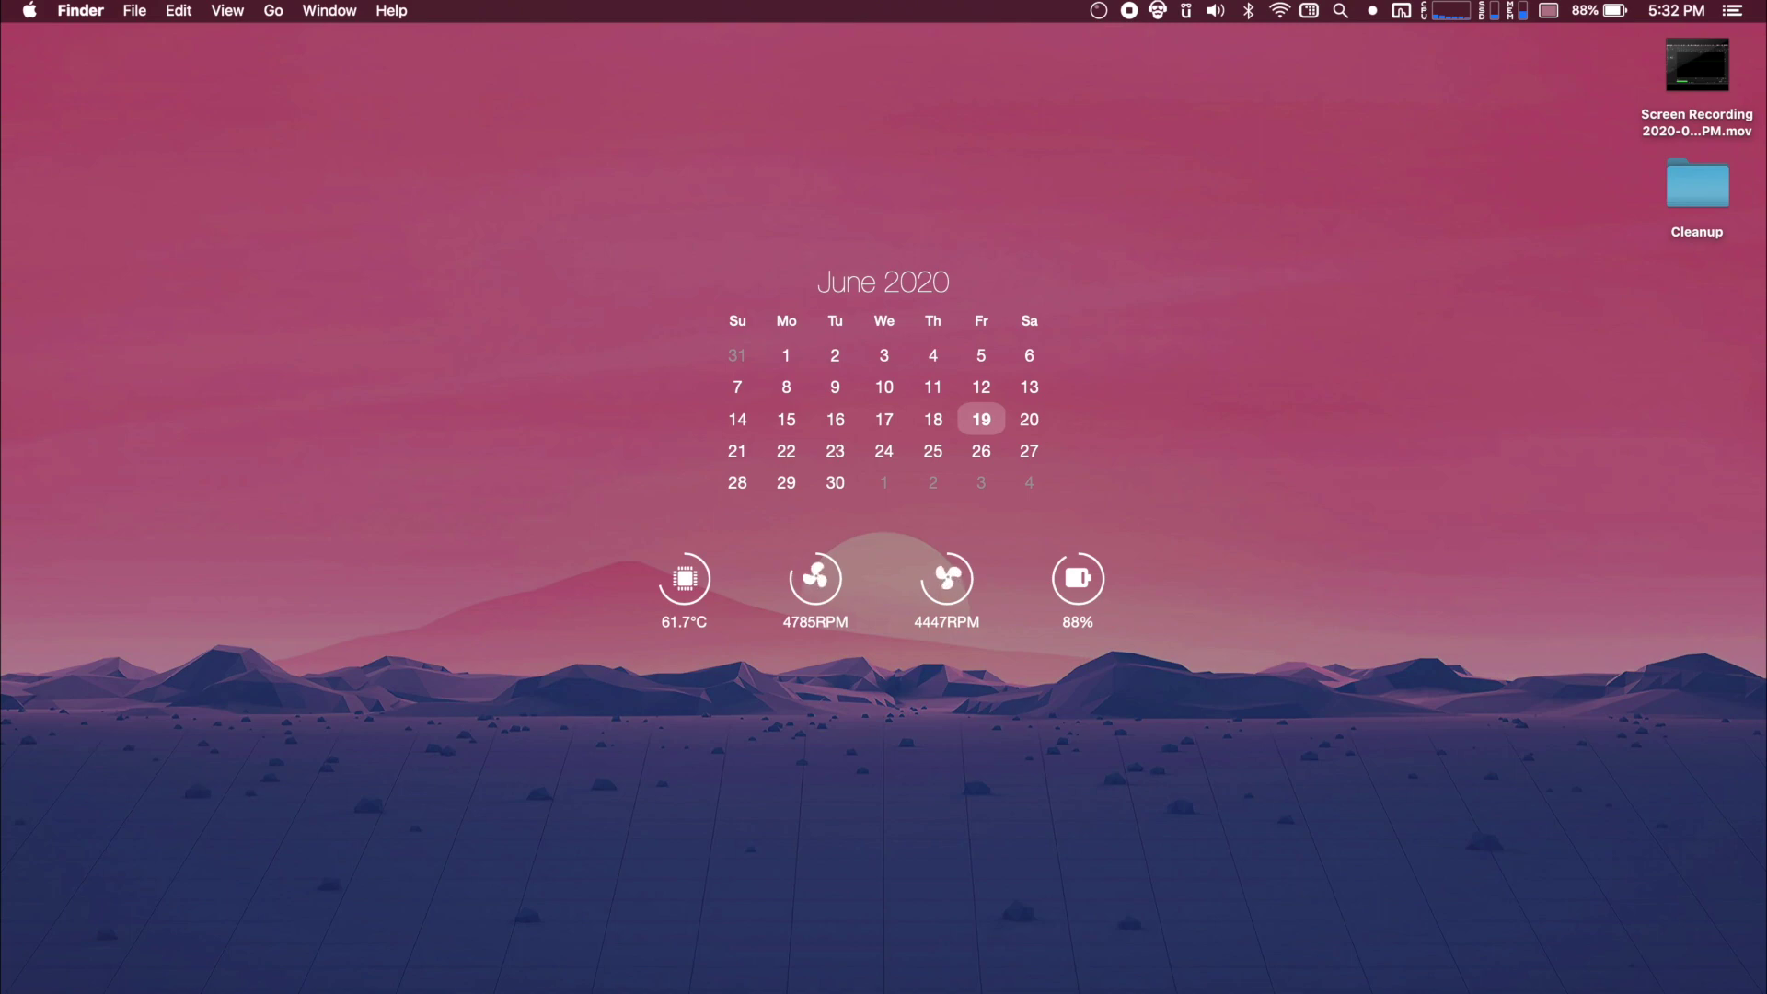
# Restore Chrome, close the HazeOver tab and show the NativeDisplayBrightness GitHub page
pyautogui.click(1261, 975)
pyautogui.press('super+w')
pyautogui.click(661, 57)
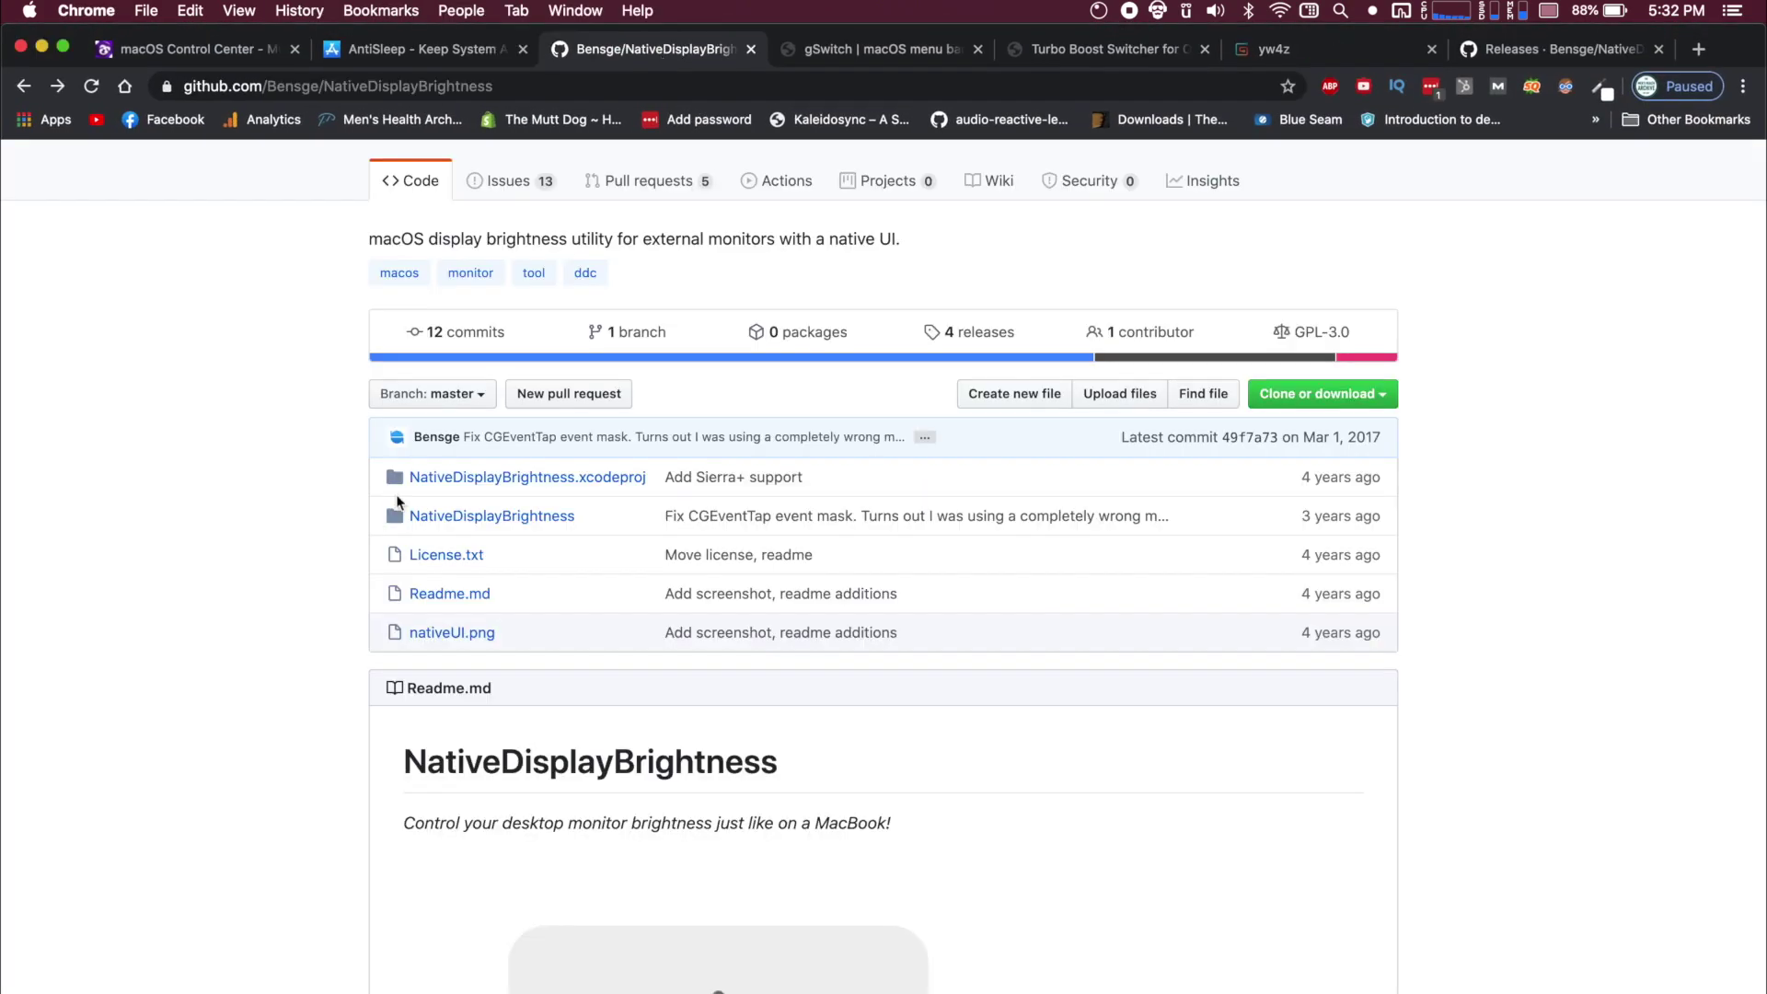
# Scroll through the NativeDisplayBrightness readme, then minimise Chrome and open the Control Center panel
pyautogui.scroll(-5, 311, 565)
pyautogui.scroll(-2, 278, 539)
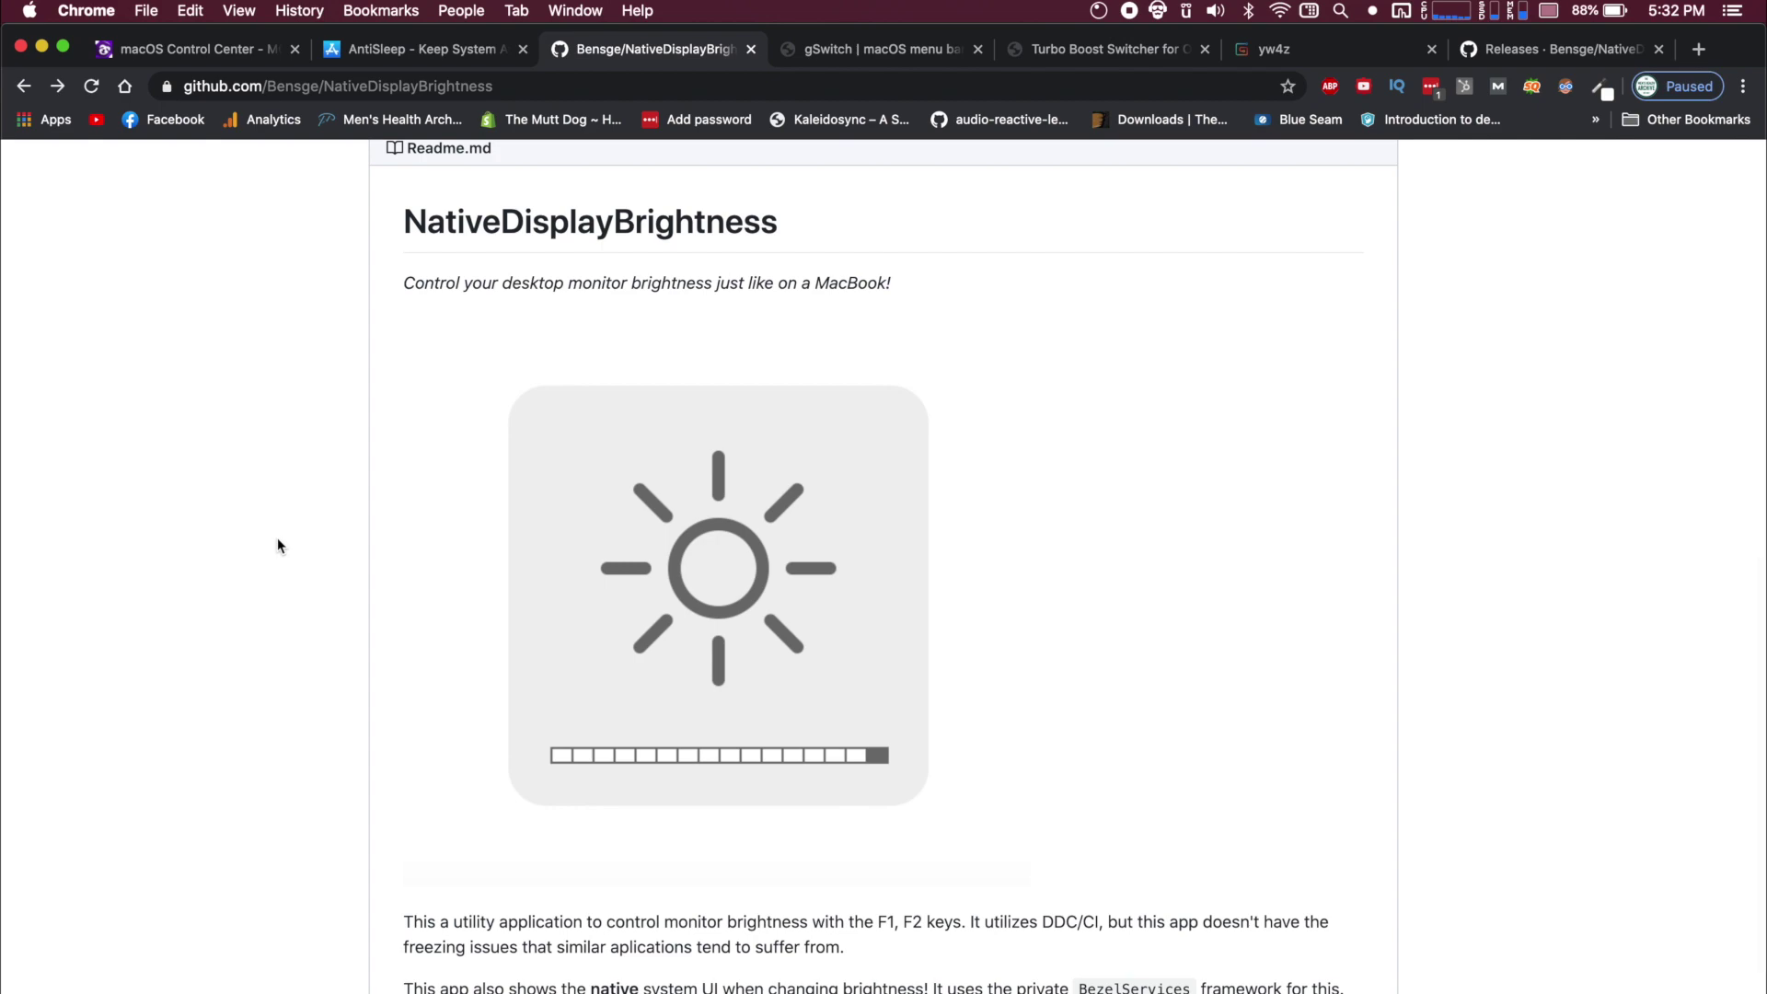
pyautogui.scroll(-4, 278, 539)
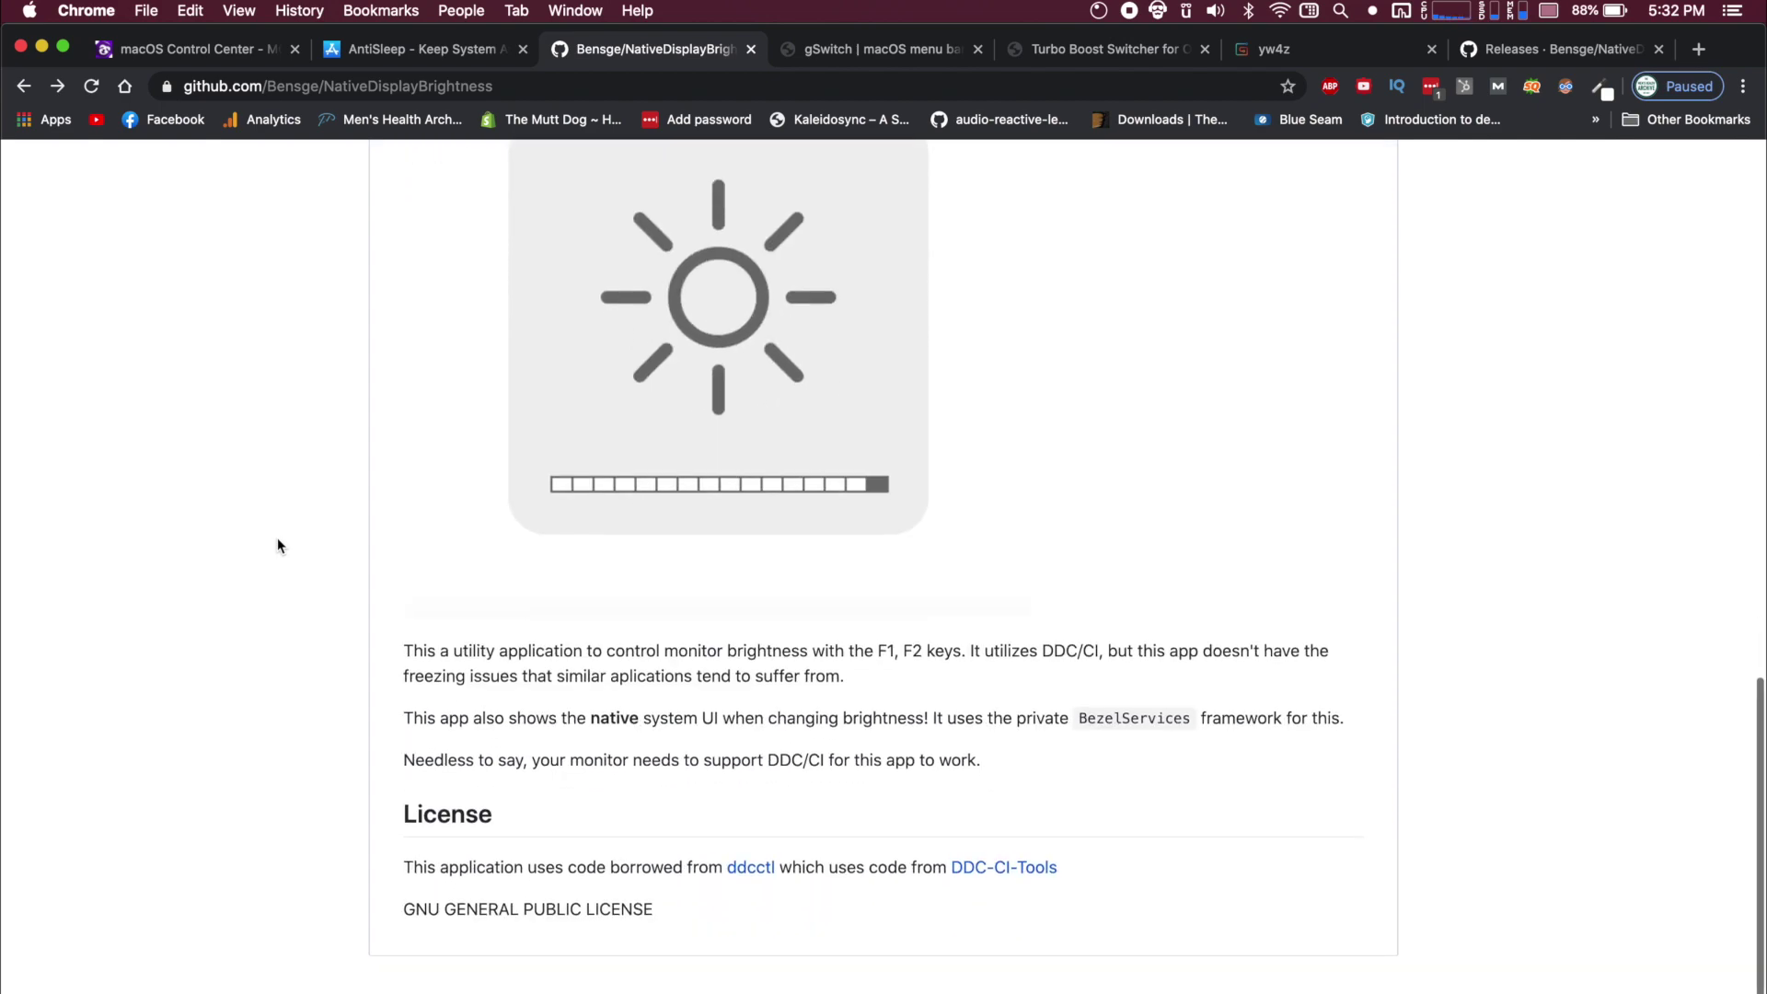
pyautogui.scroll(4, 278, 539)
pyautogui.scroll(2, 278, 539)
pyautogui.scroll(-2, 278, 540)
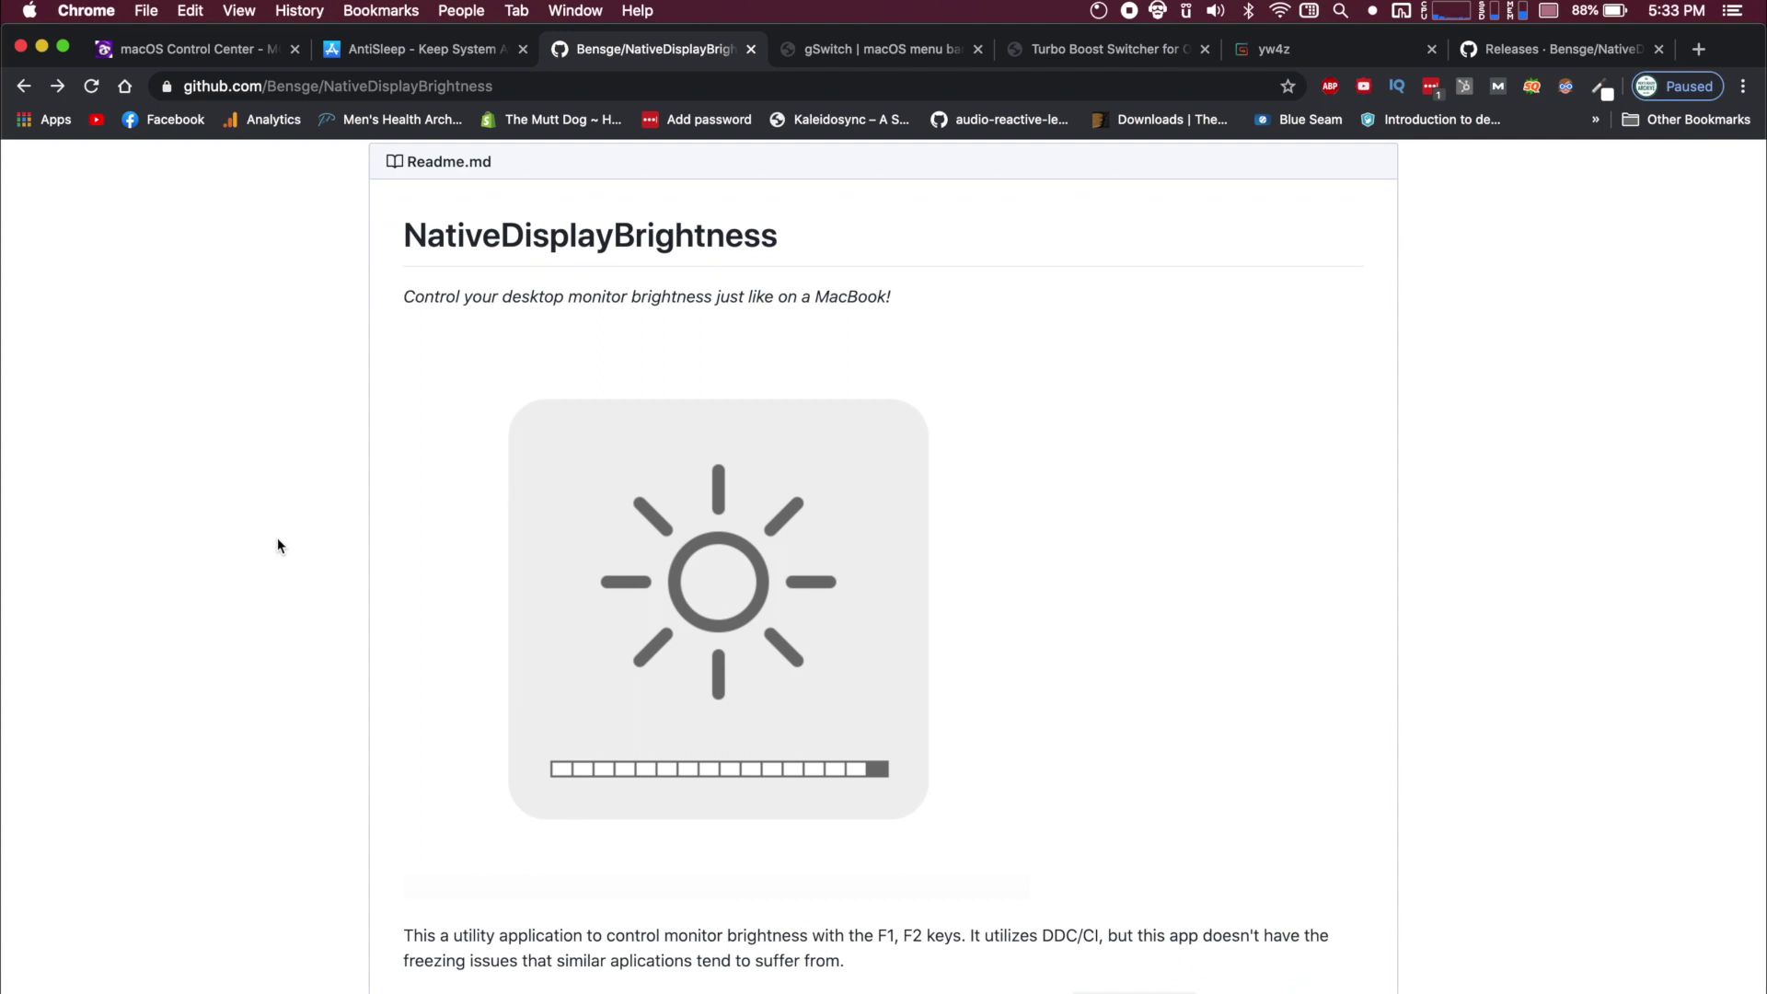
pyautogui.scroll(3, 313, 465)
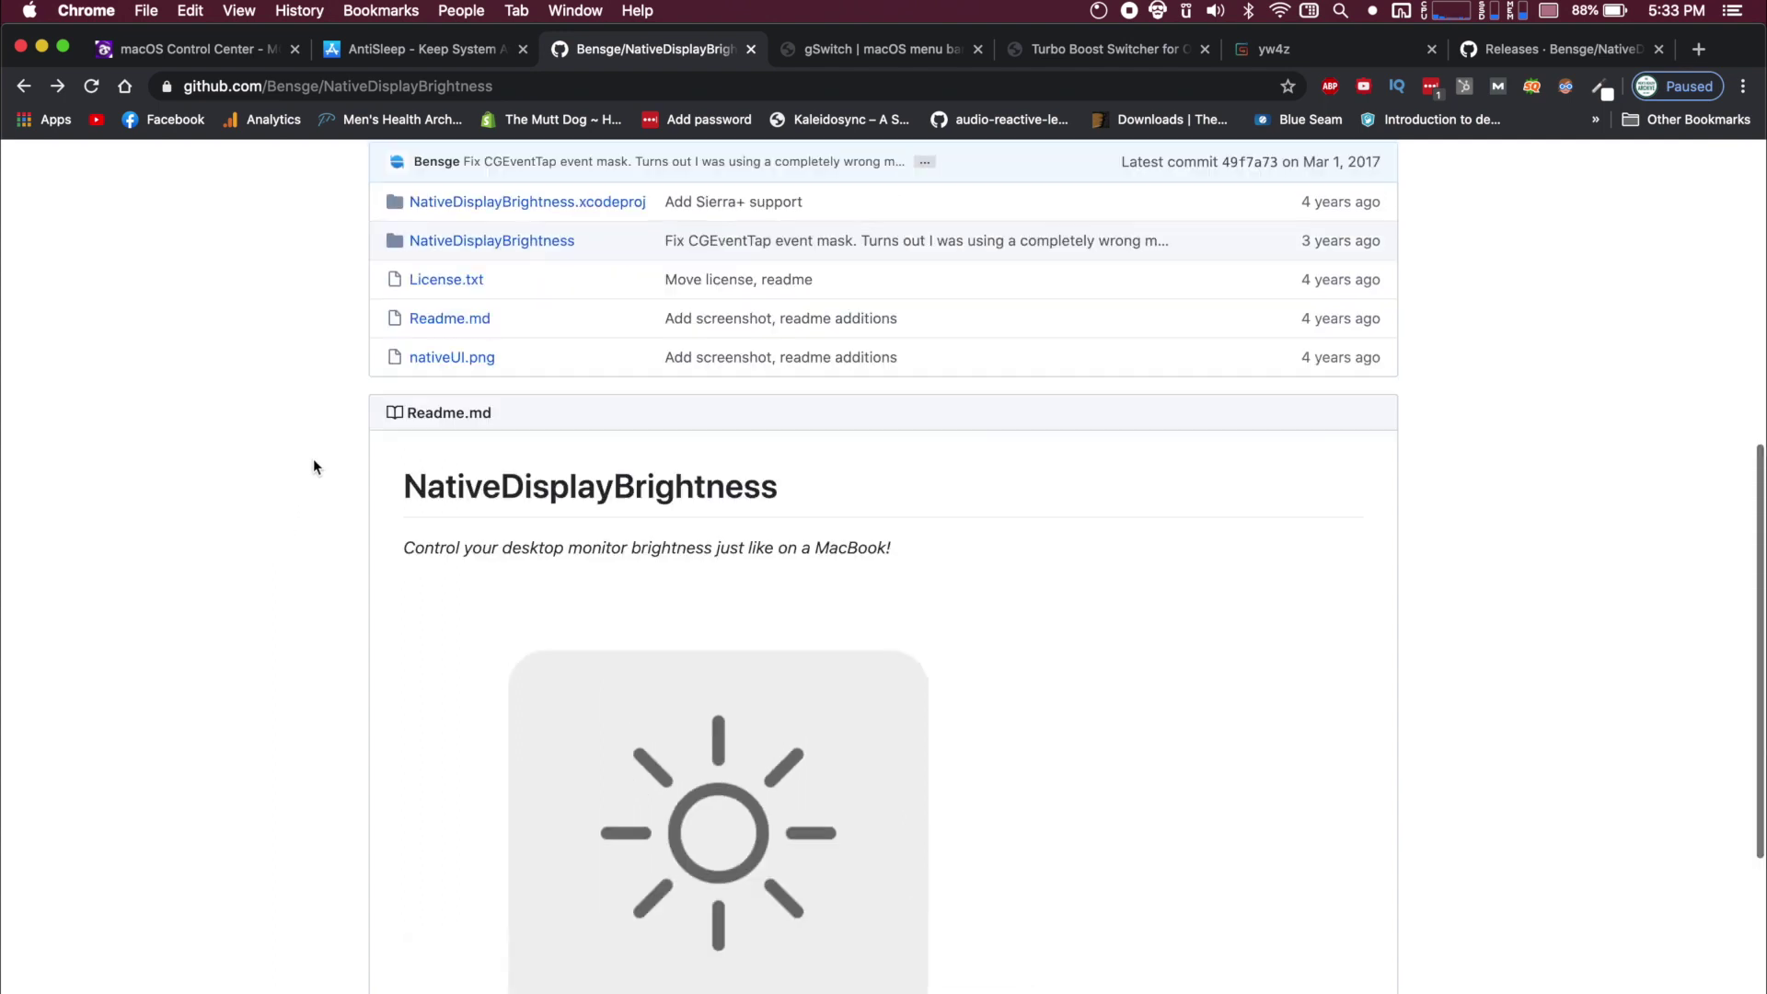
pyautogui.scroll(-3, 313, 465)
pyautogui.scroll(1, 313, 465)
pyautogui.scroll(1, 313, 460)
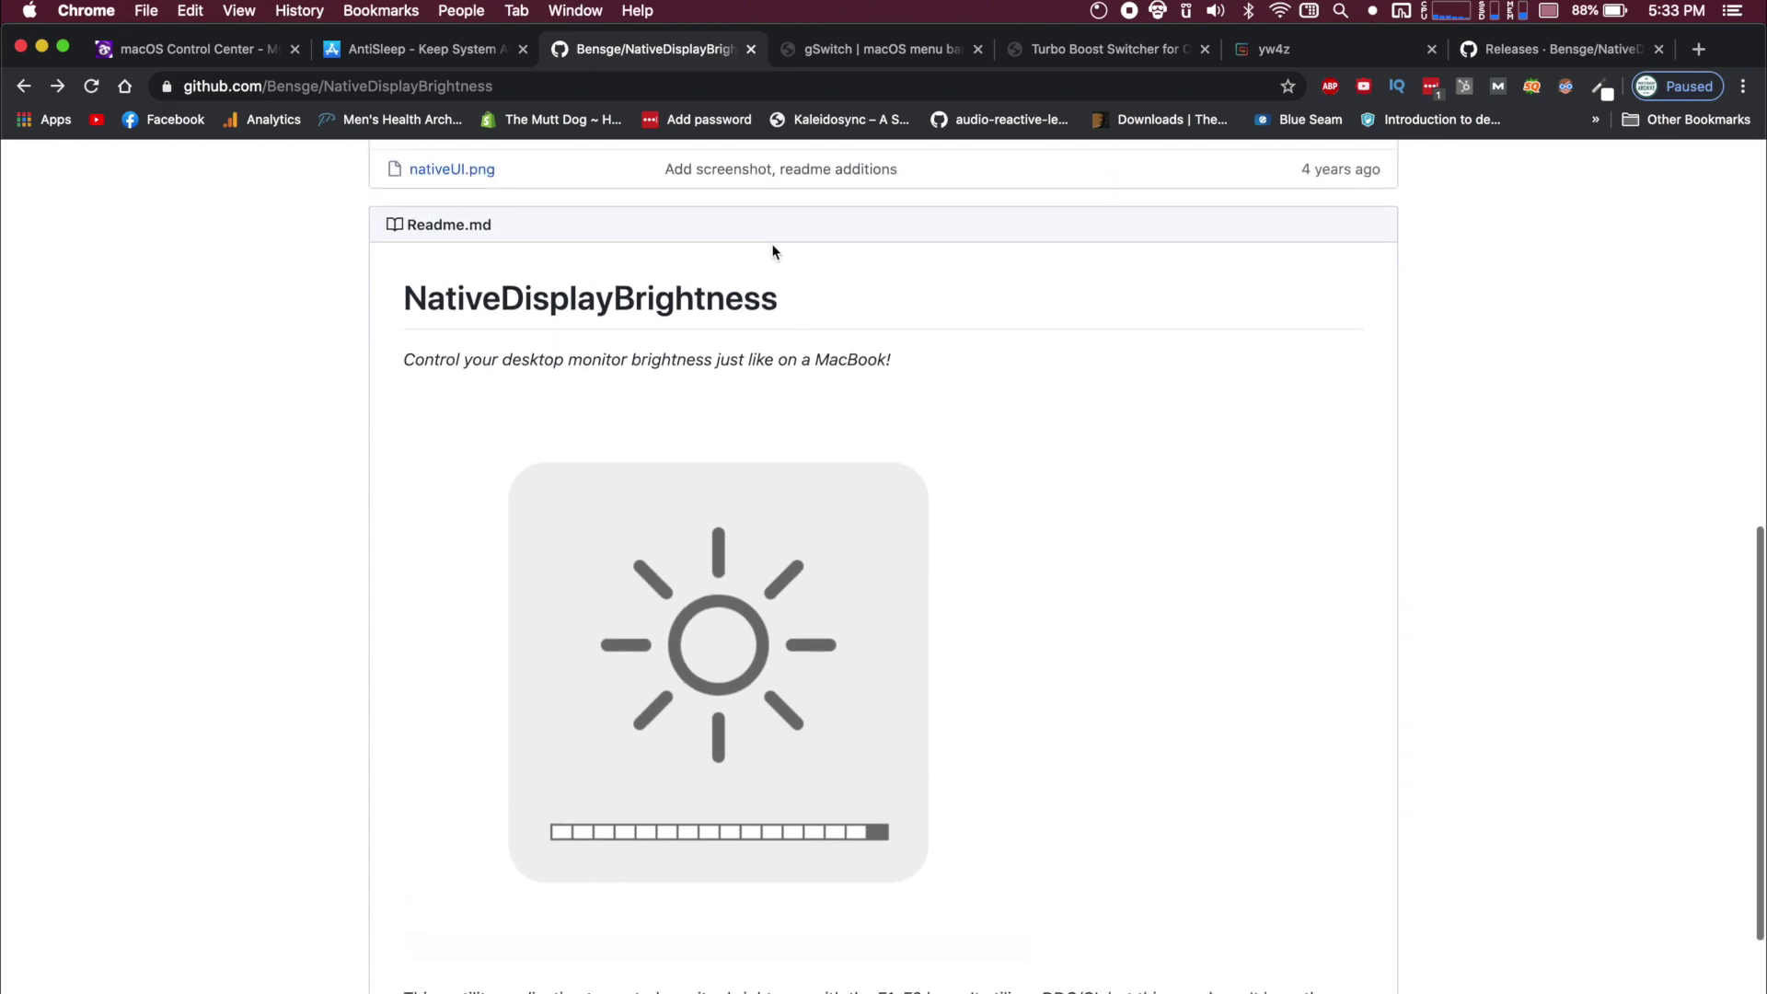
pyautogui.click(41, 46)
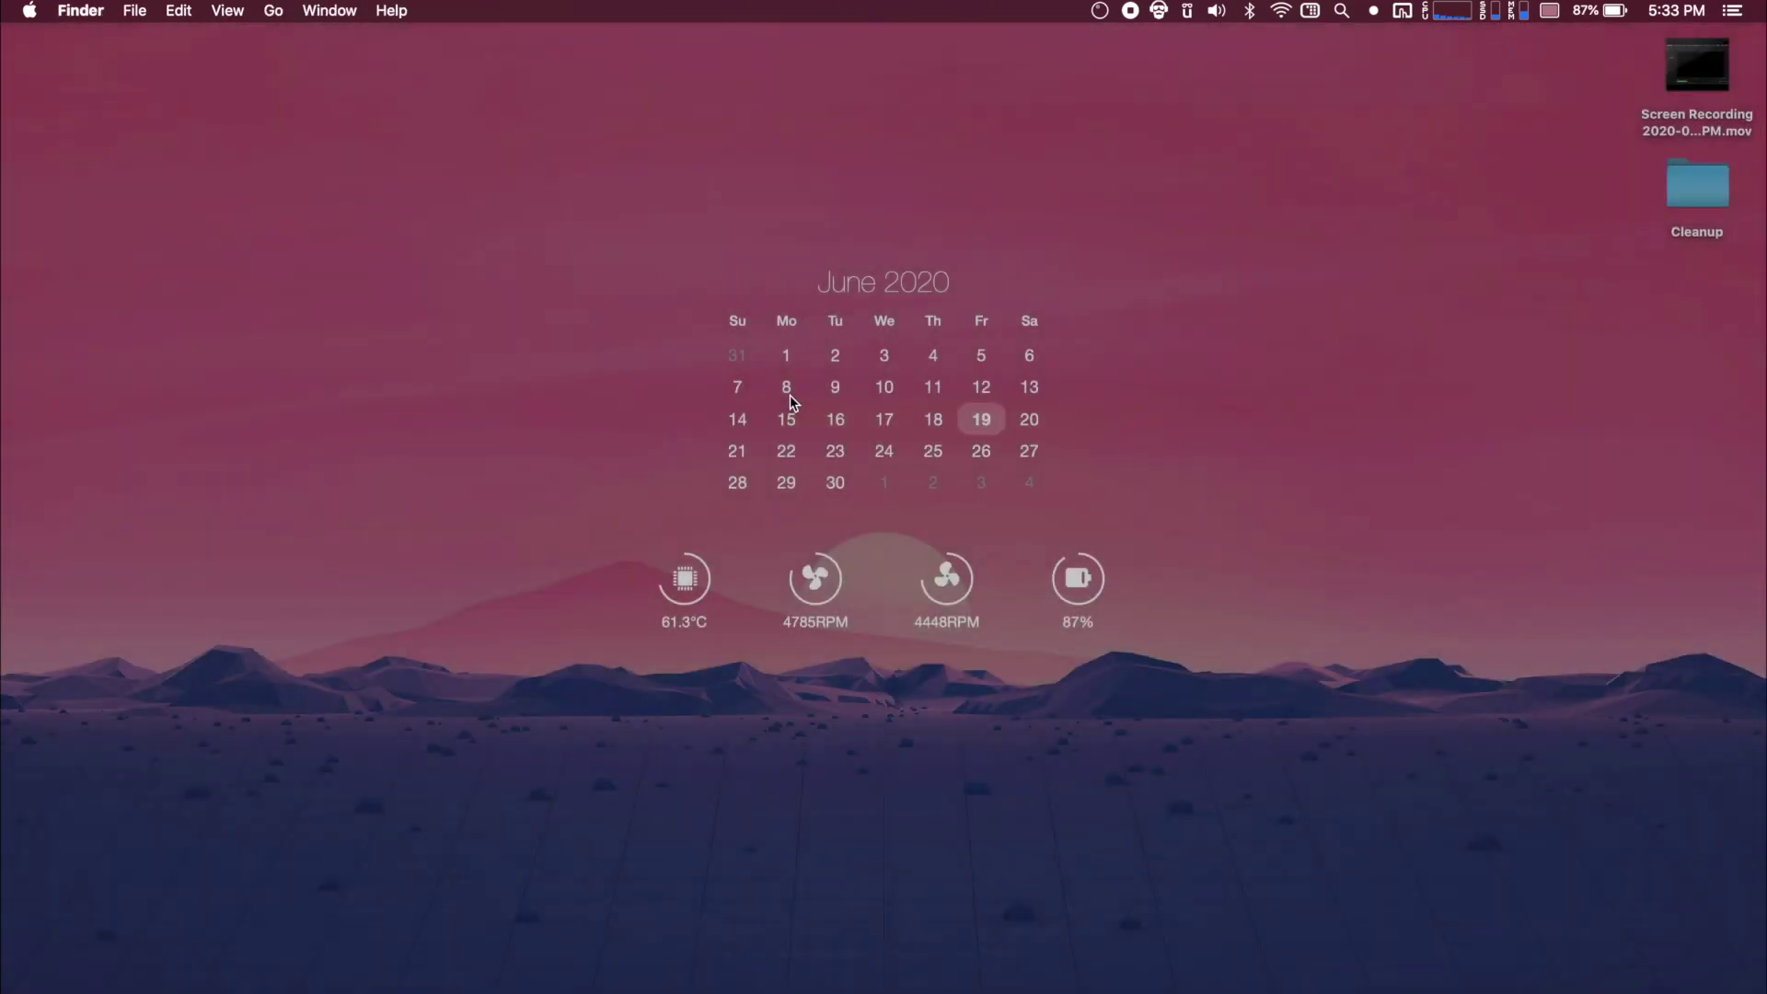
pyautogui.click(789, 395)
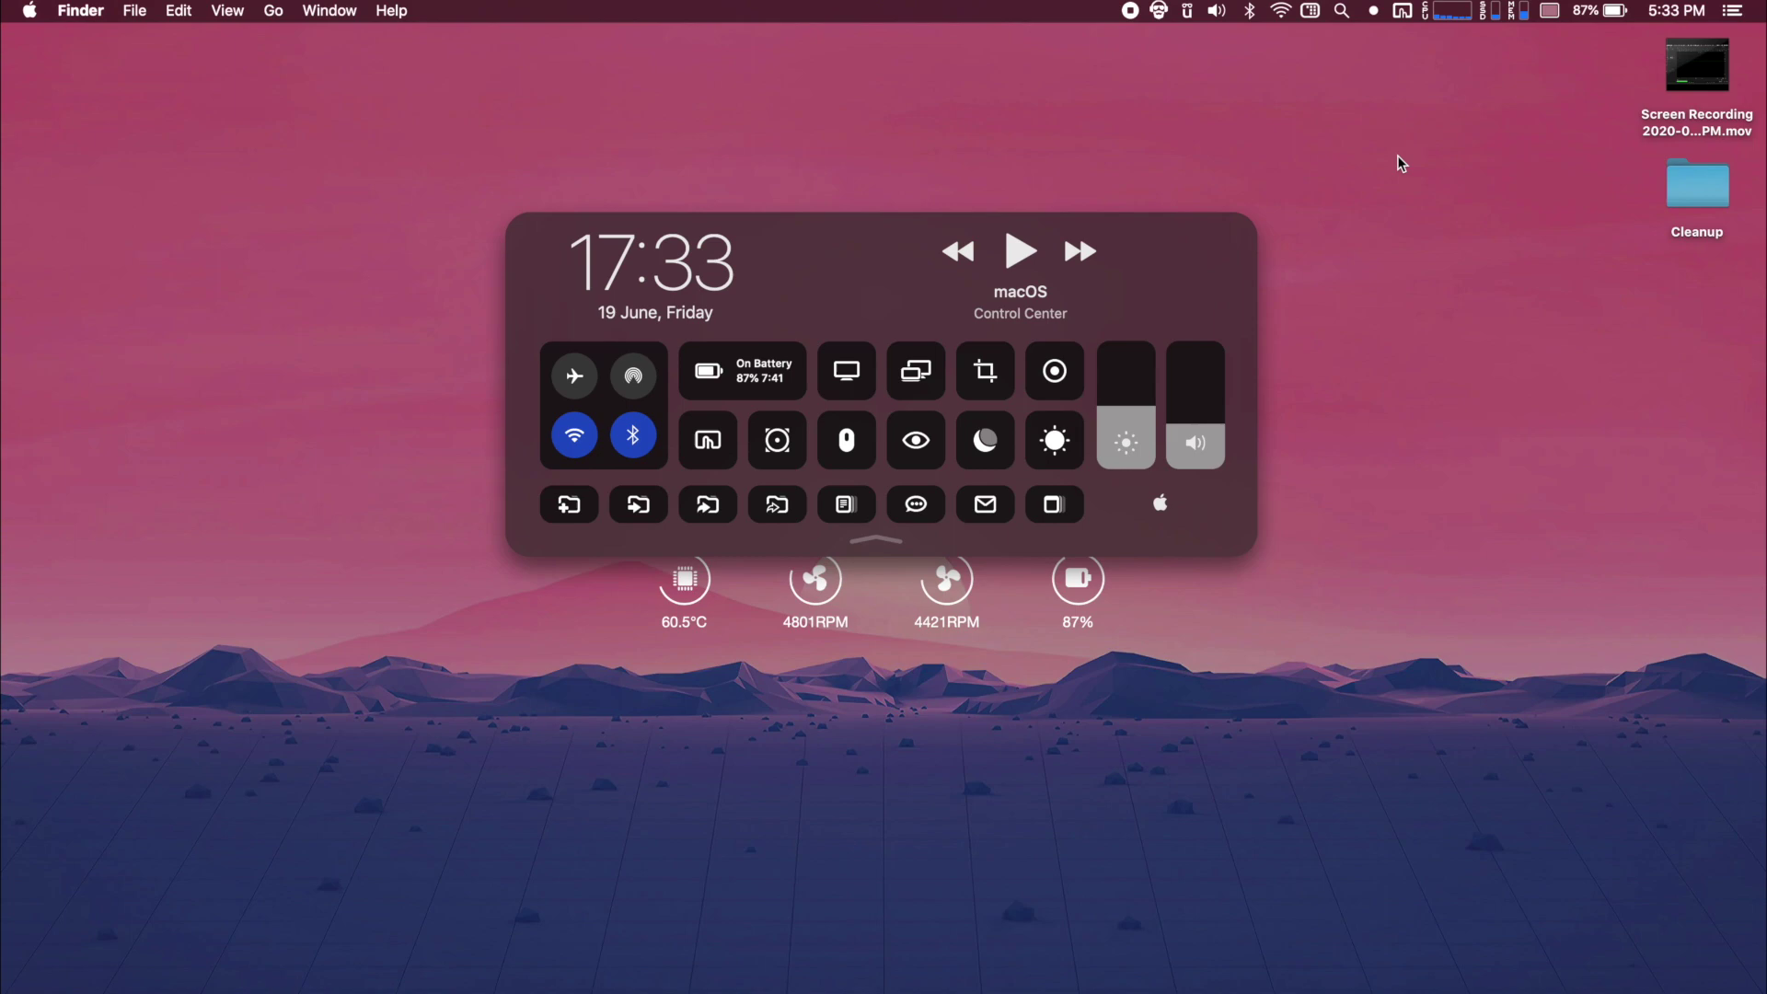
# Look over AntiSleep's sleep-prevention options in its menu-bar menu
pyautogui.scroll(-2, 882, 359)
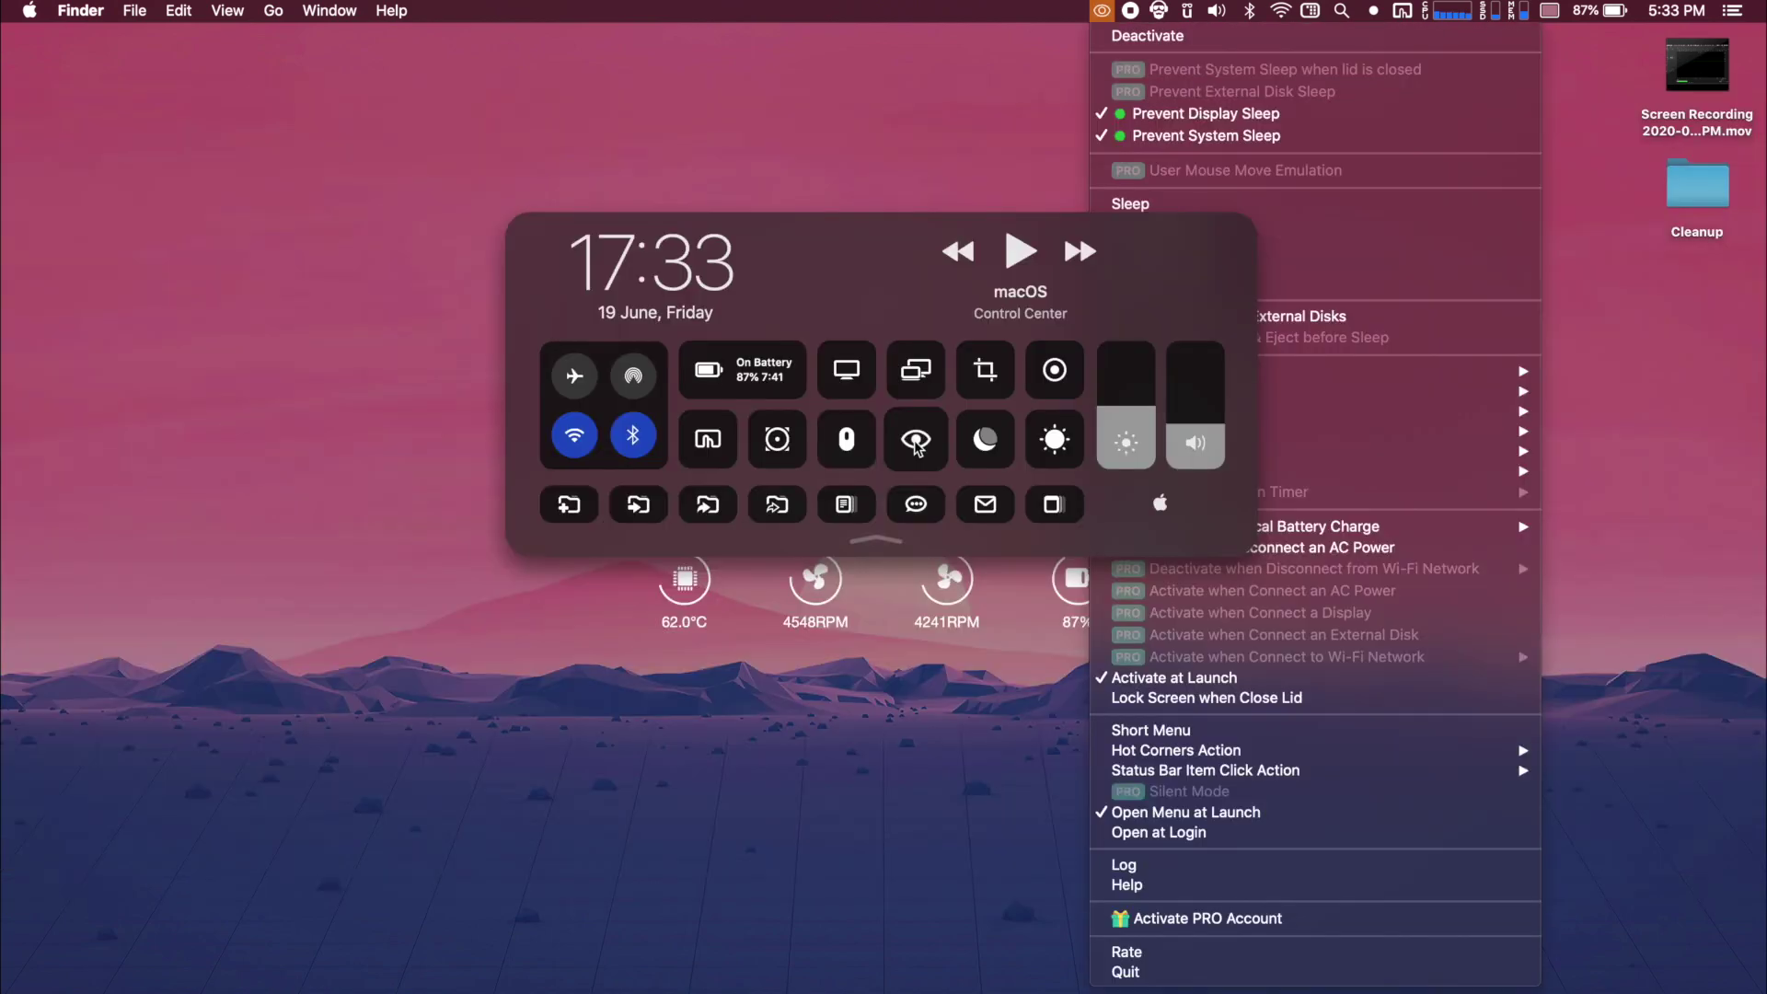
pyautogui.click(963, 120)
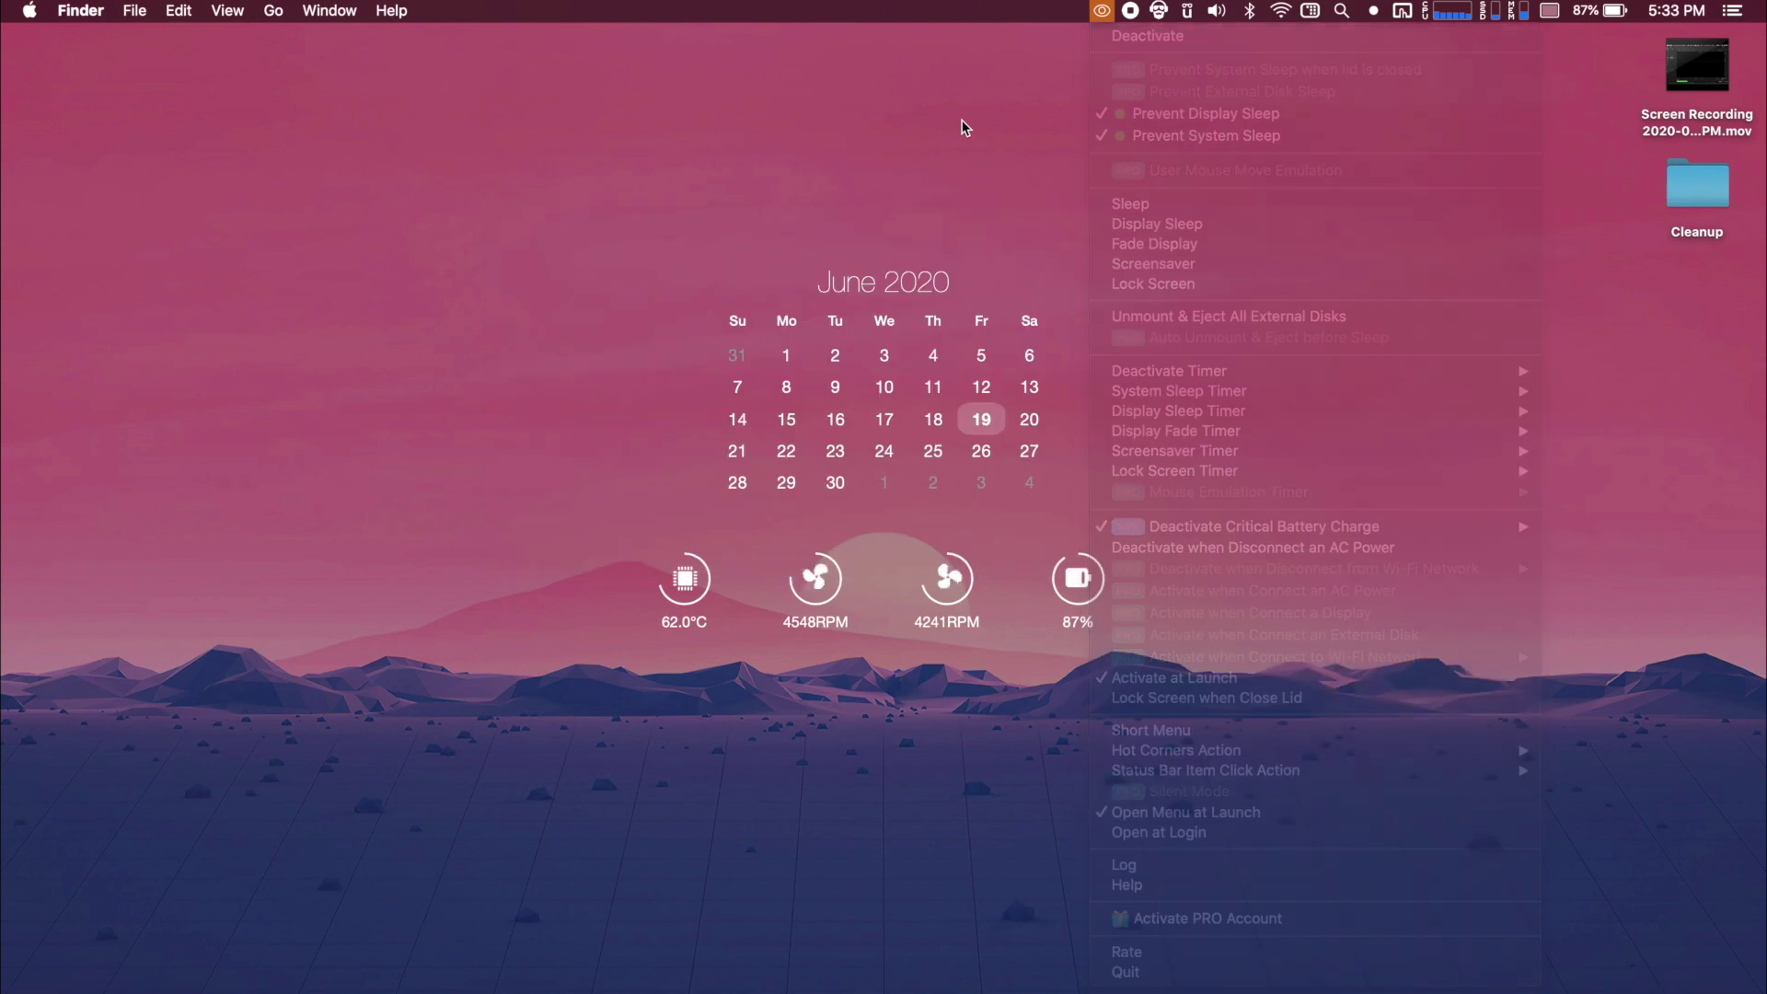
pyautogui.click(1100, 12)
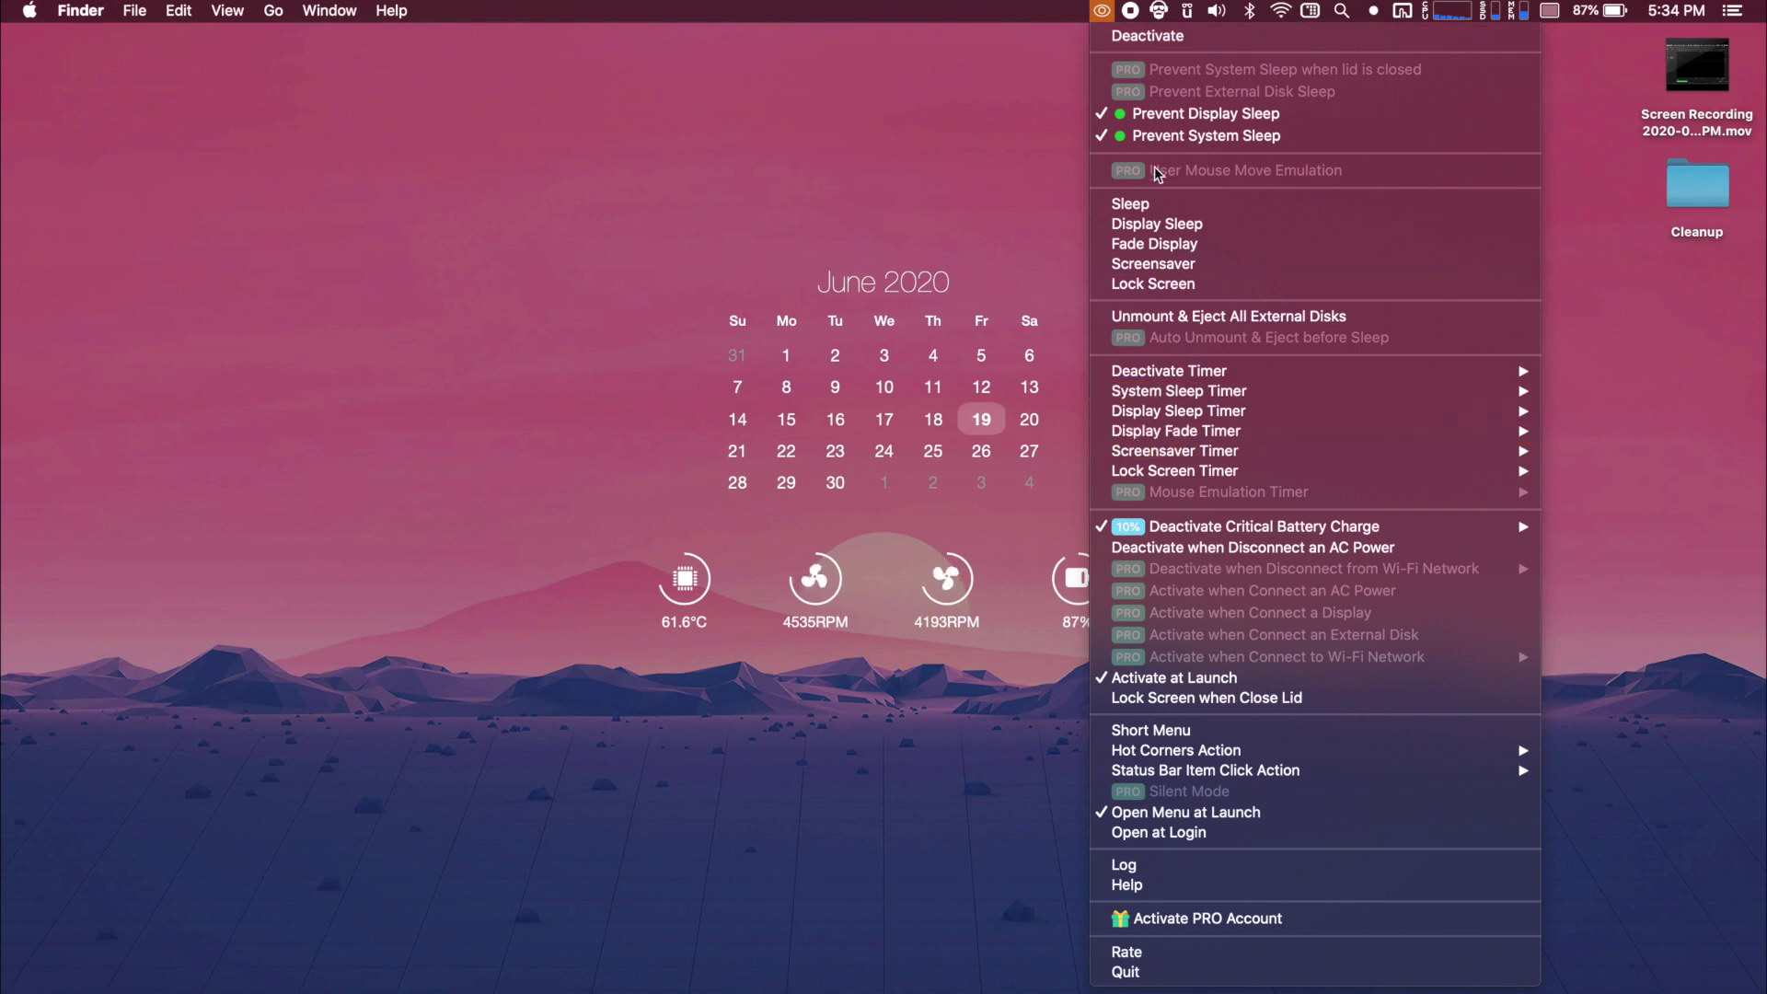
pyautogui.click(974, 190)
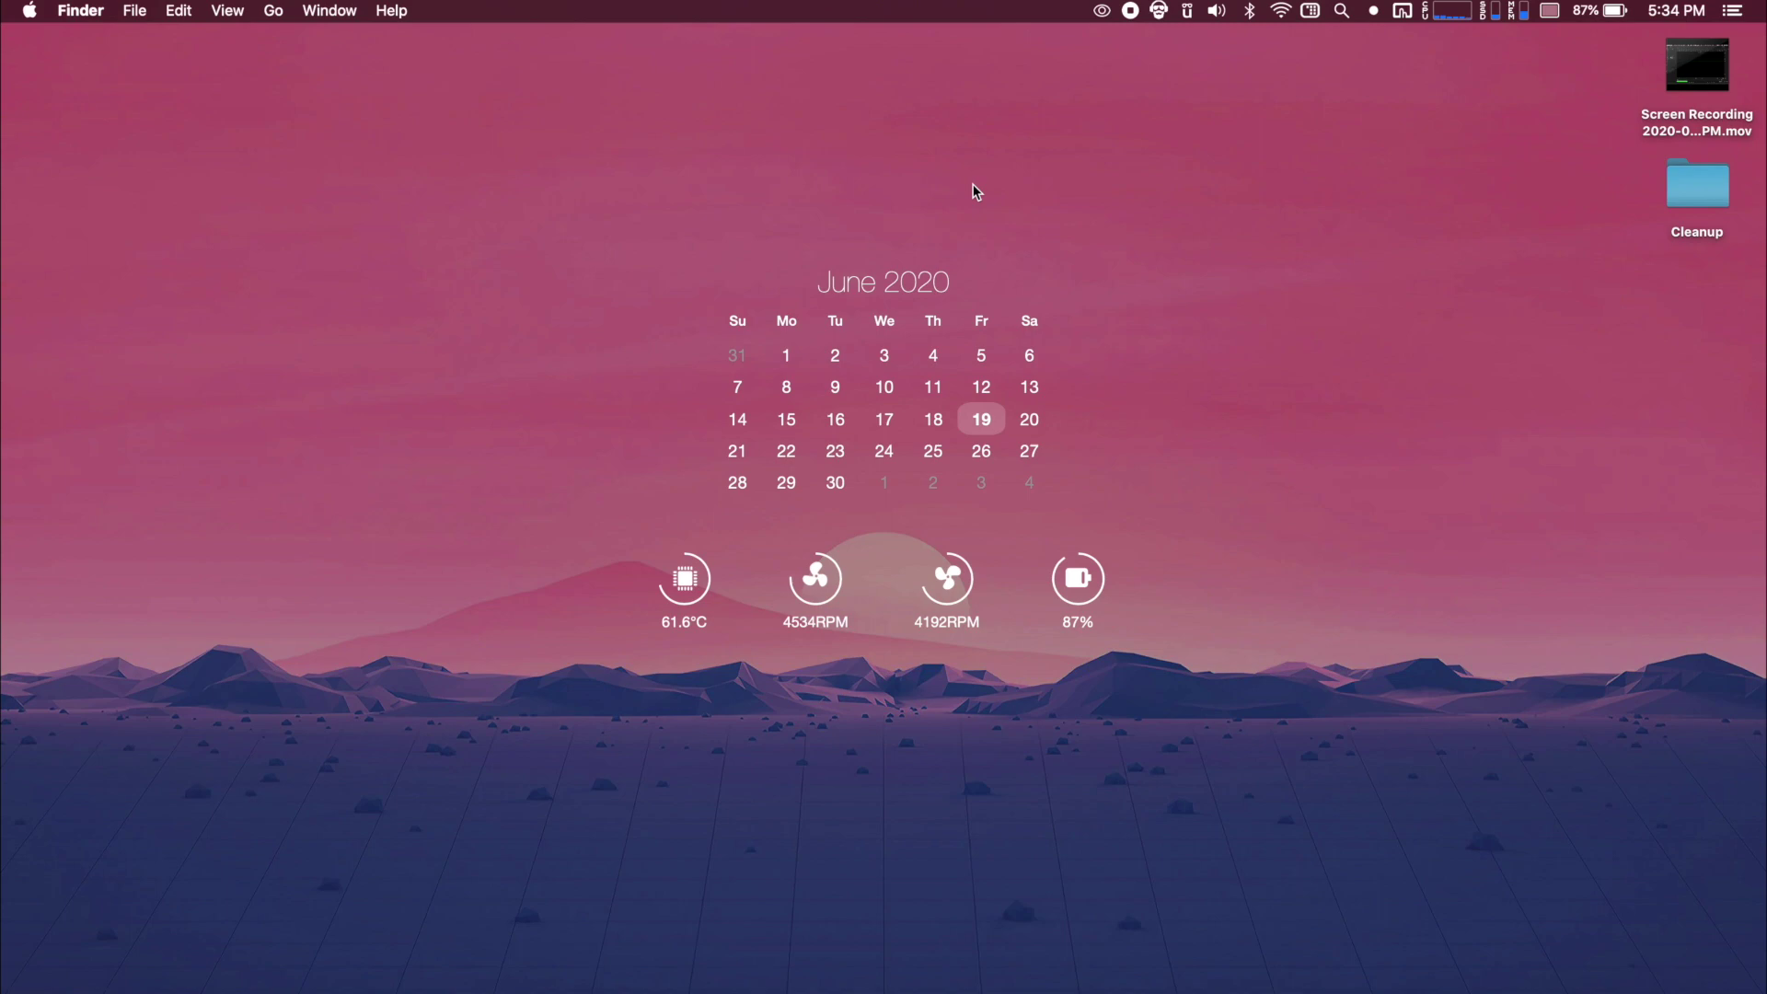
pyautogui.click(1102, 10)
pyautogui.click(1052, 53)
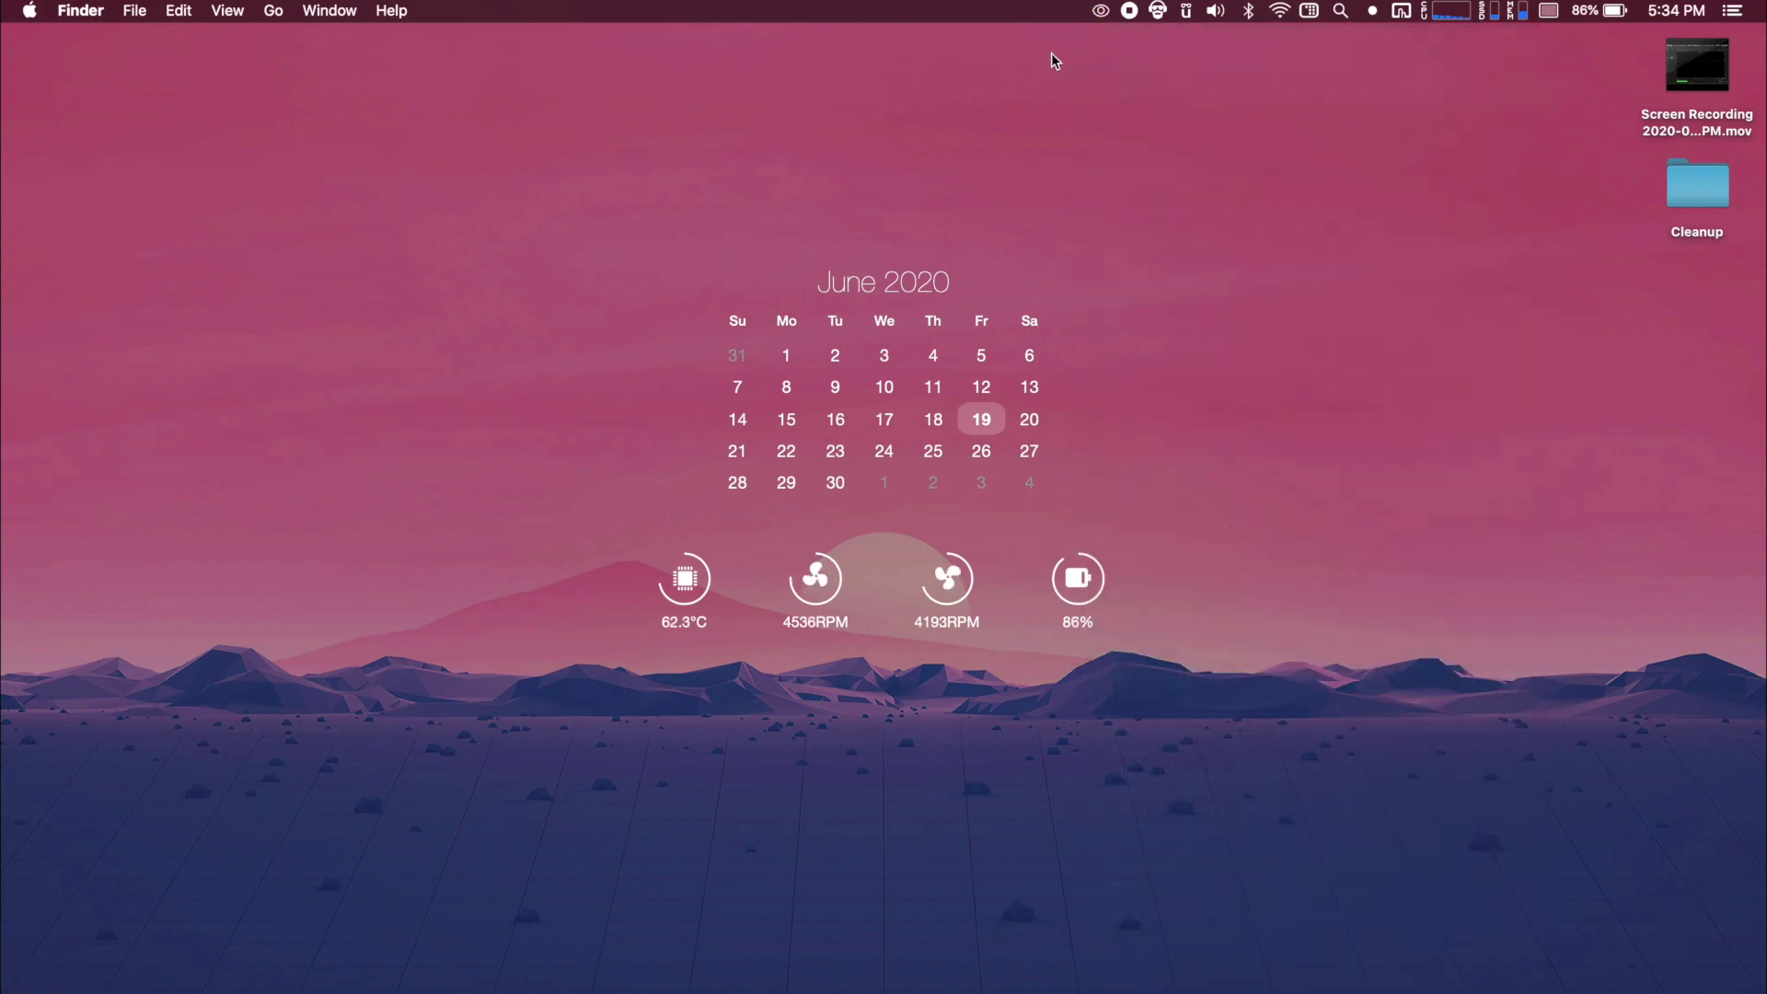
# Switch AntiSleep off from the Control Center panel and collapse the panel
pyautogui.hotkey('alt', 'space')
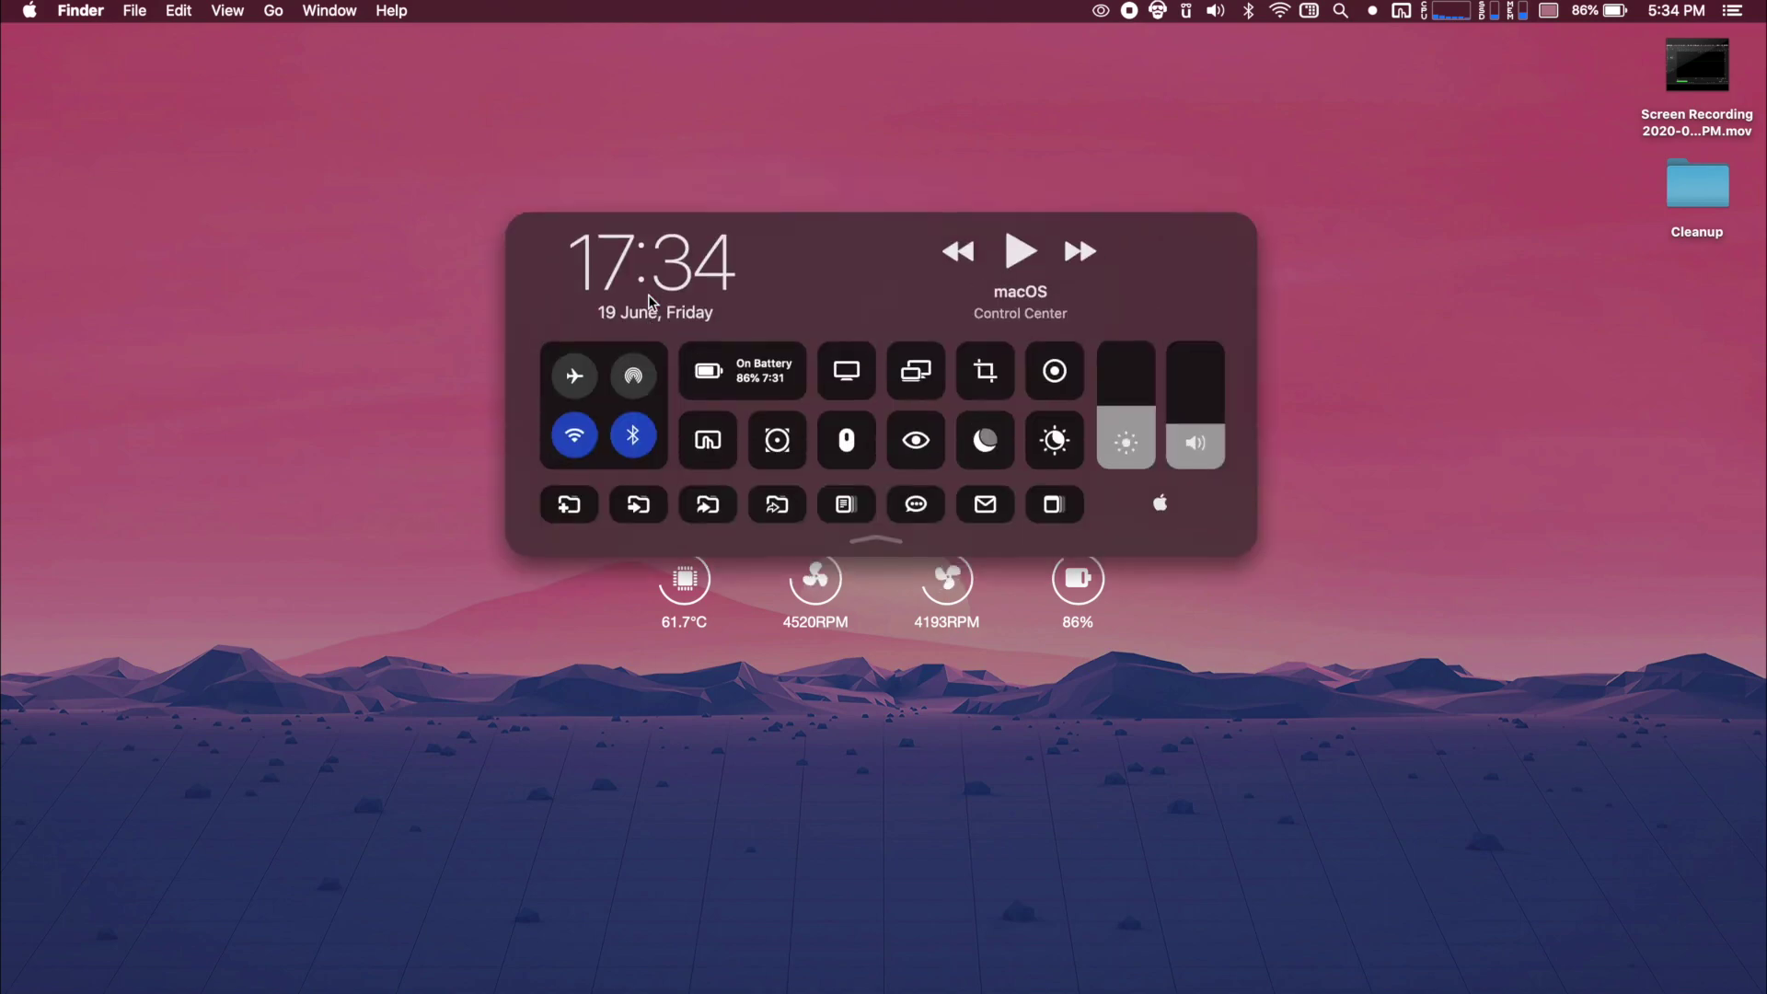
pyautogui.click(915, 457)
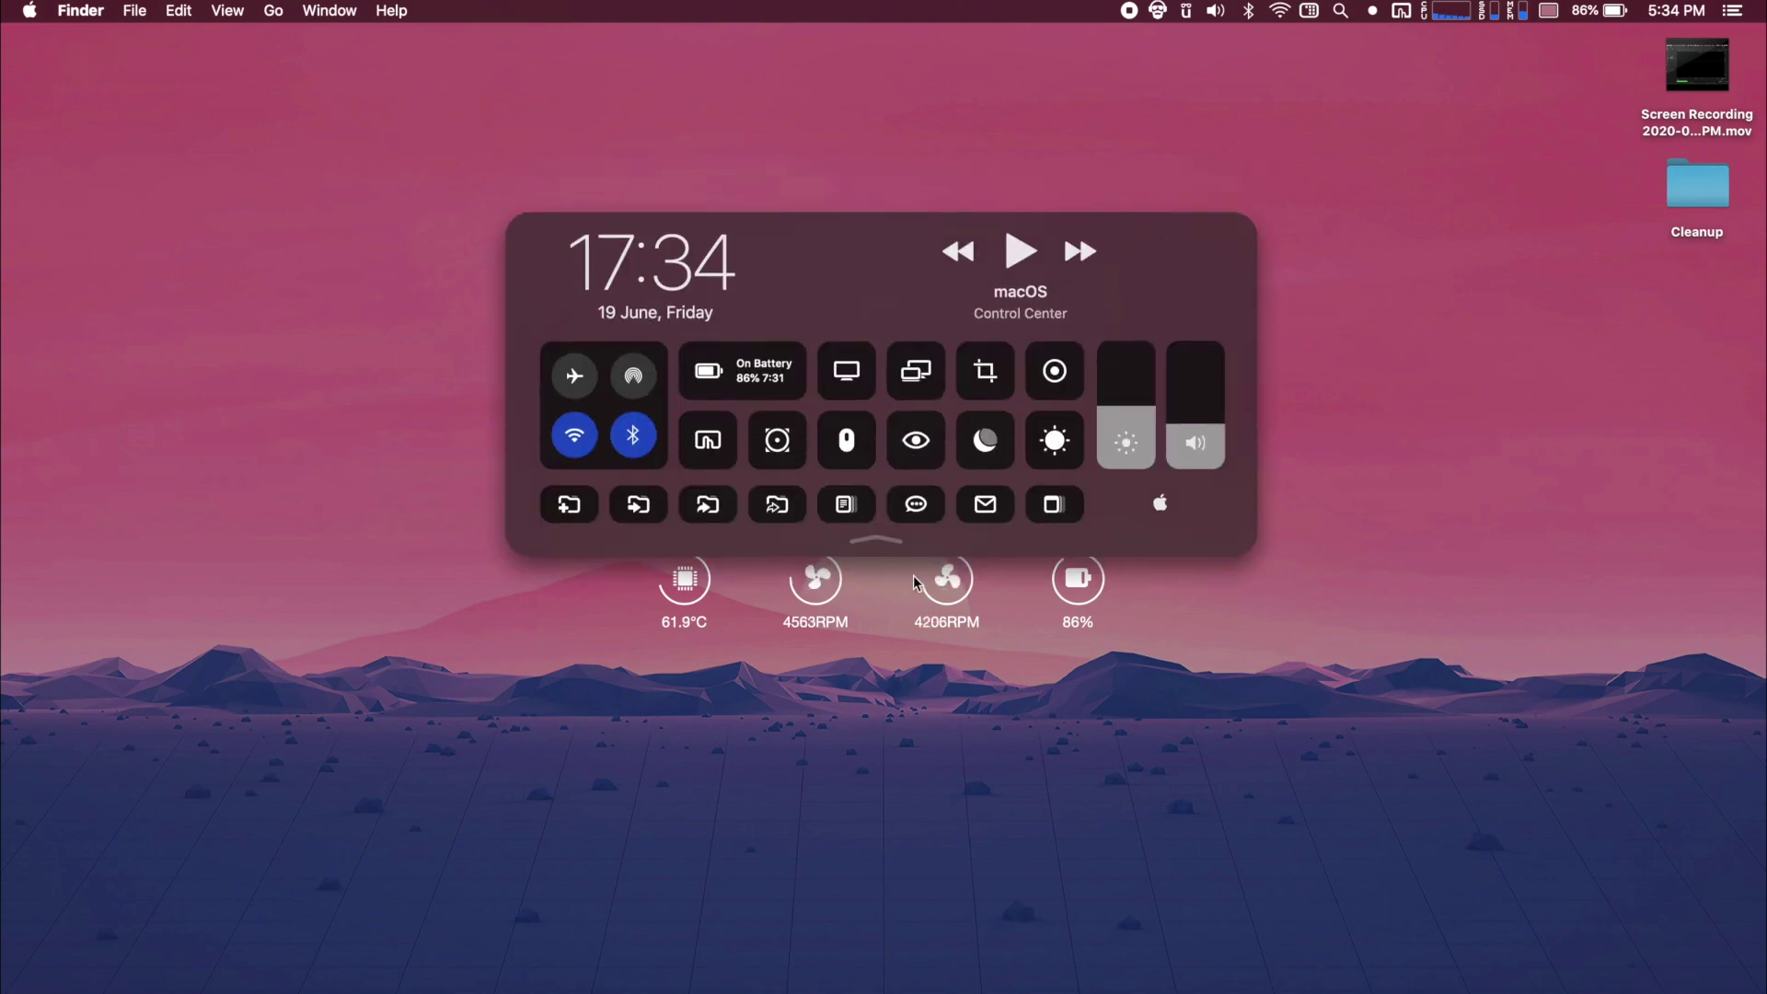
pyautogui.click(875, 541)
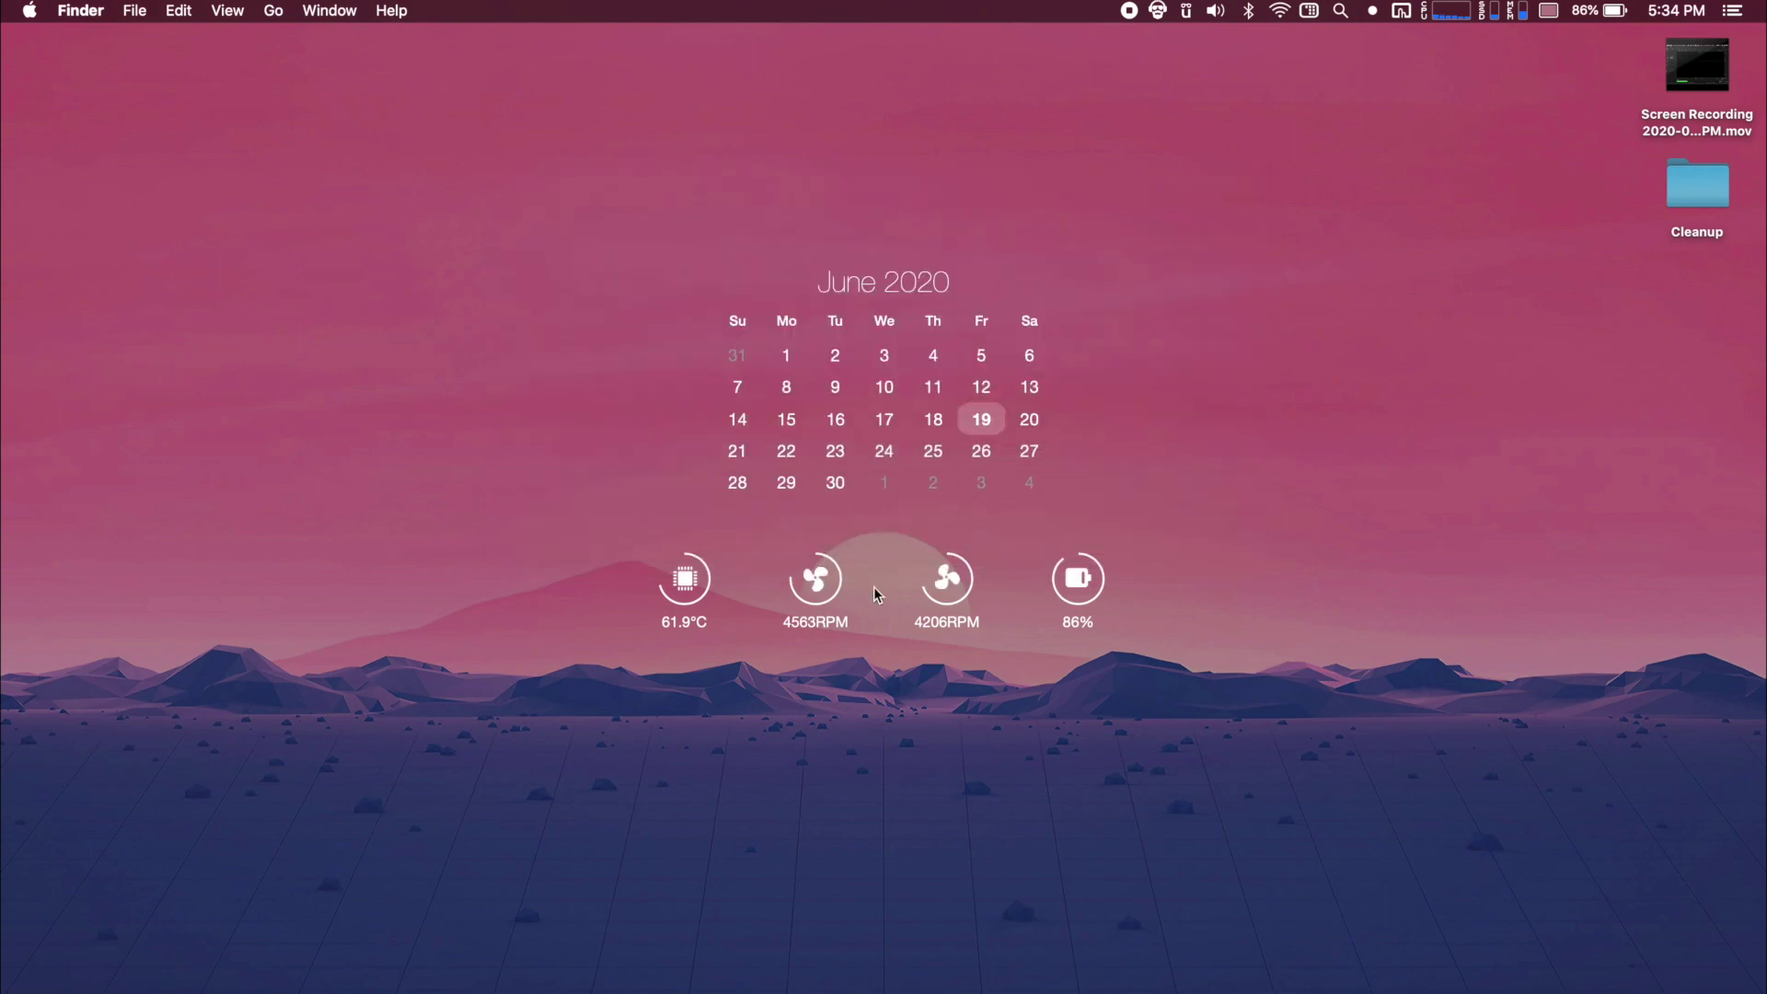
# Launch Macs Fan Control from the panel, run fans at constant 6000 RPM, then quit it
pyautogui.click(827, 416)
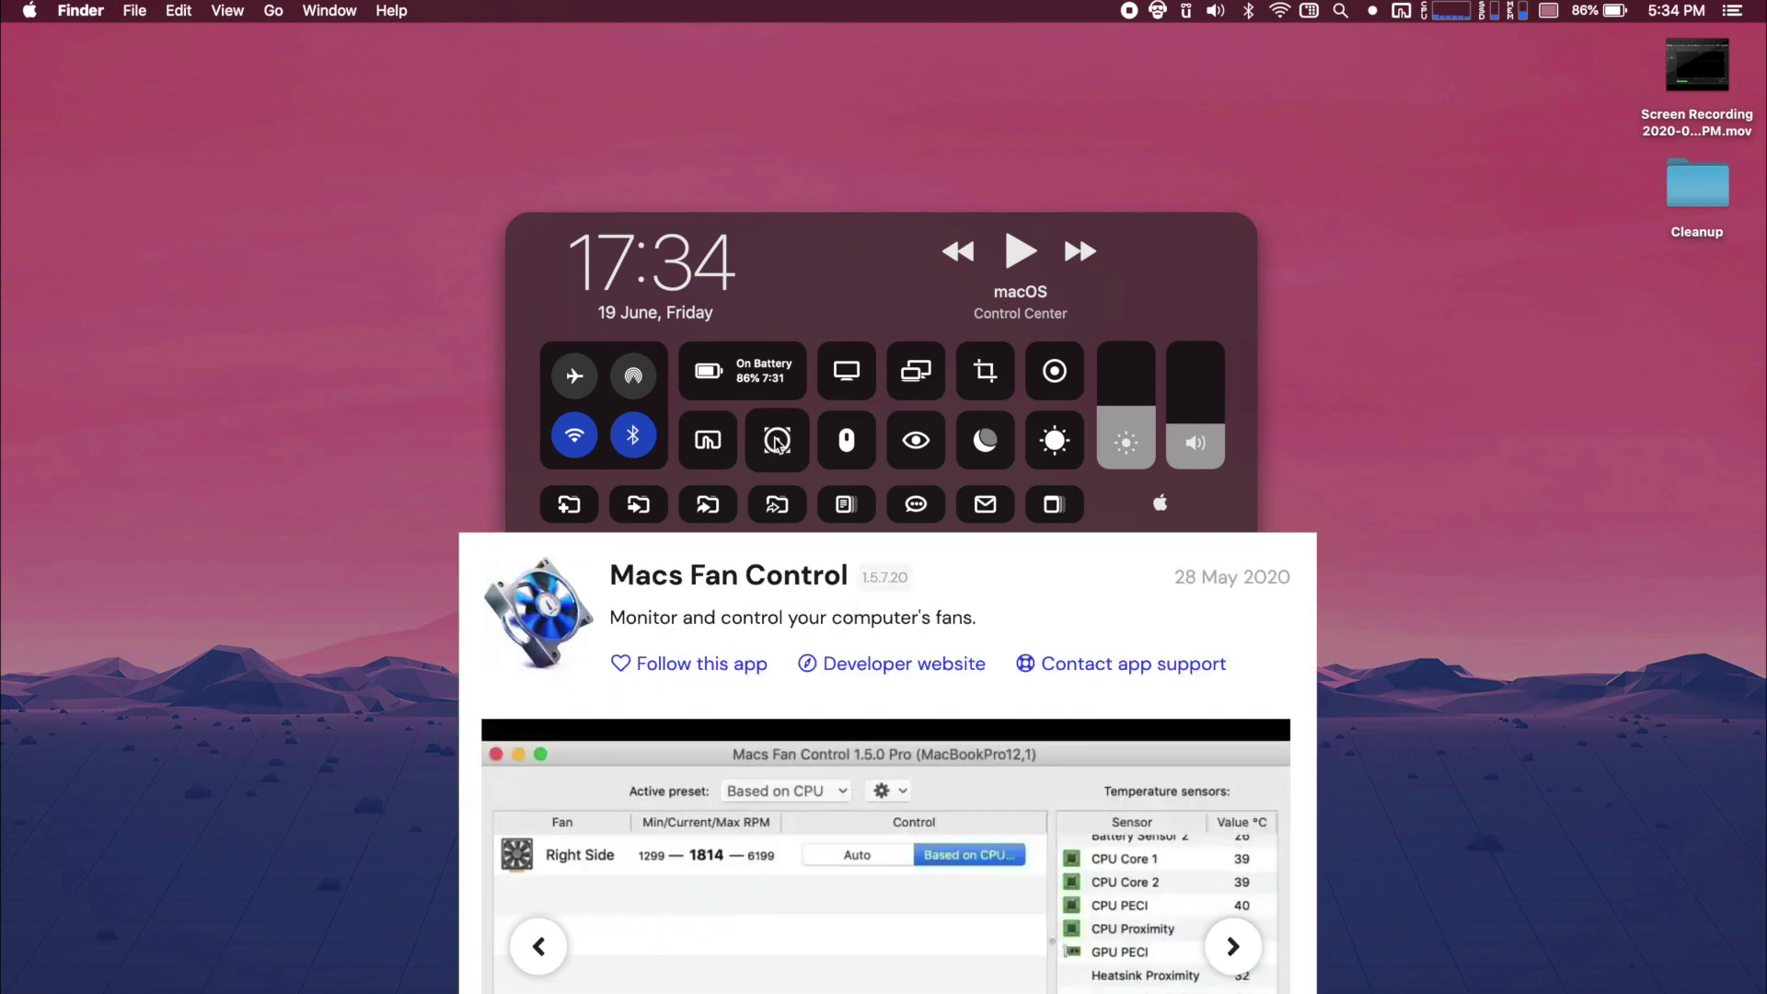
pyautogui.click(778, 440)
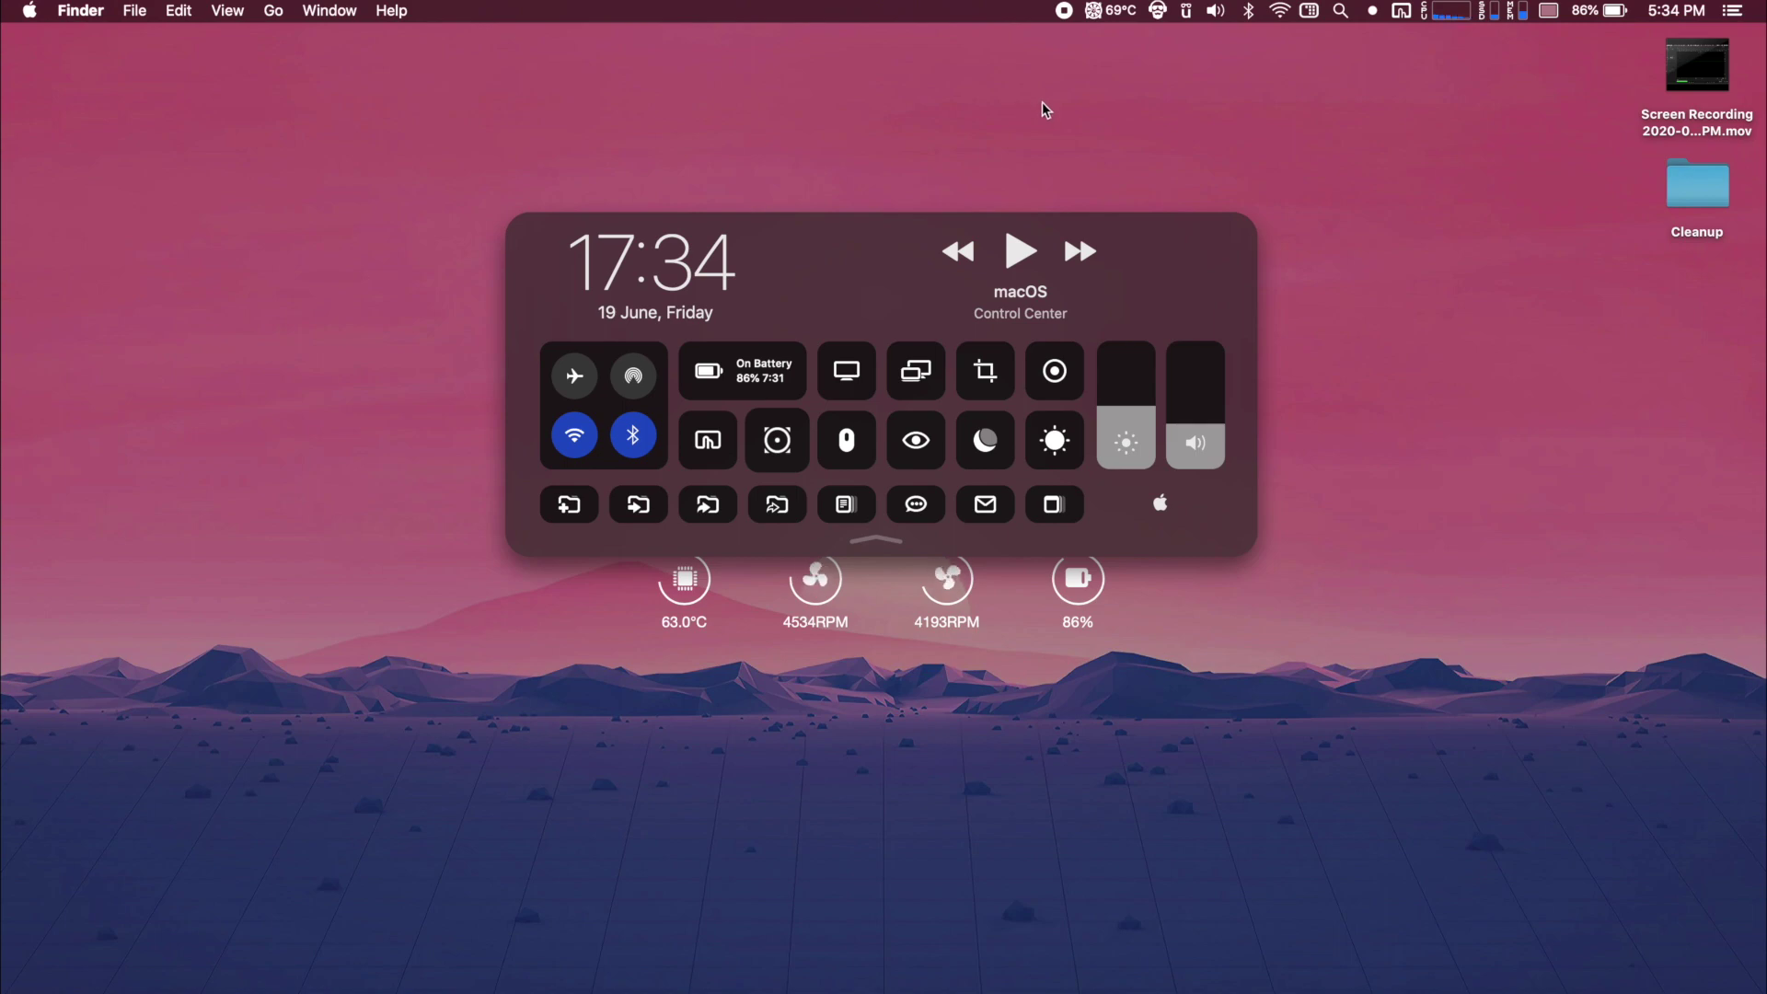
pyautogui.click(1117, 9)
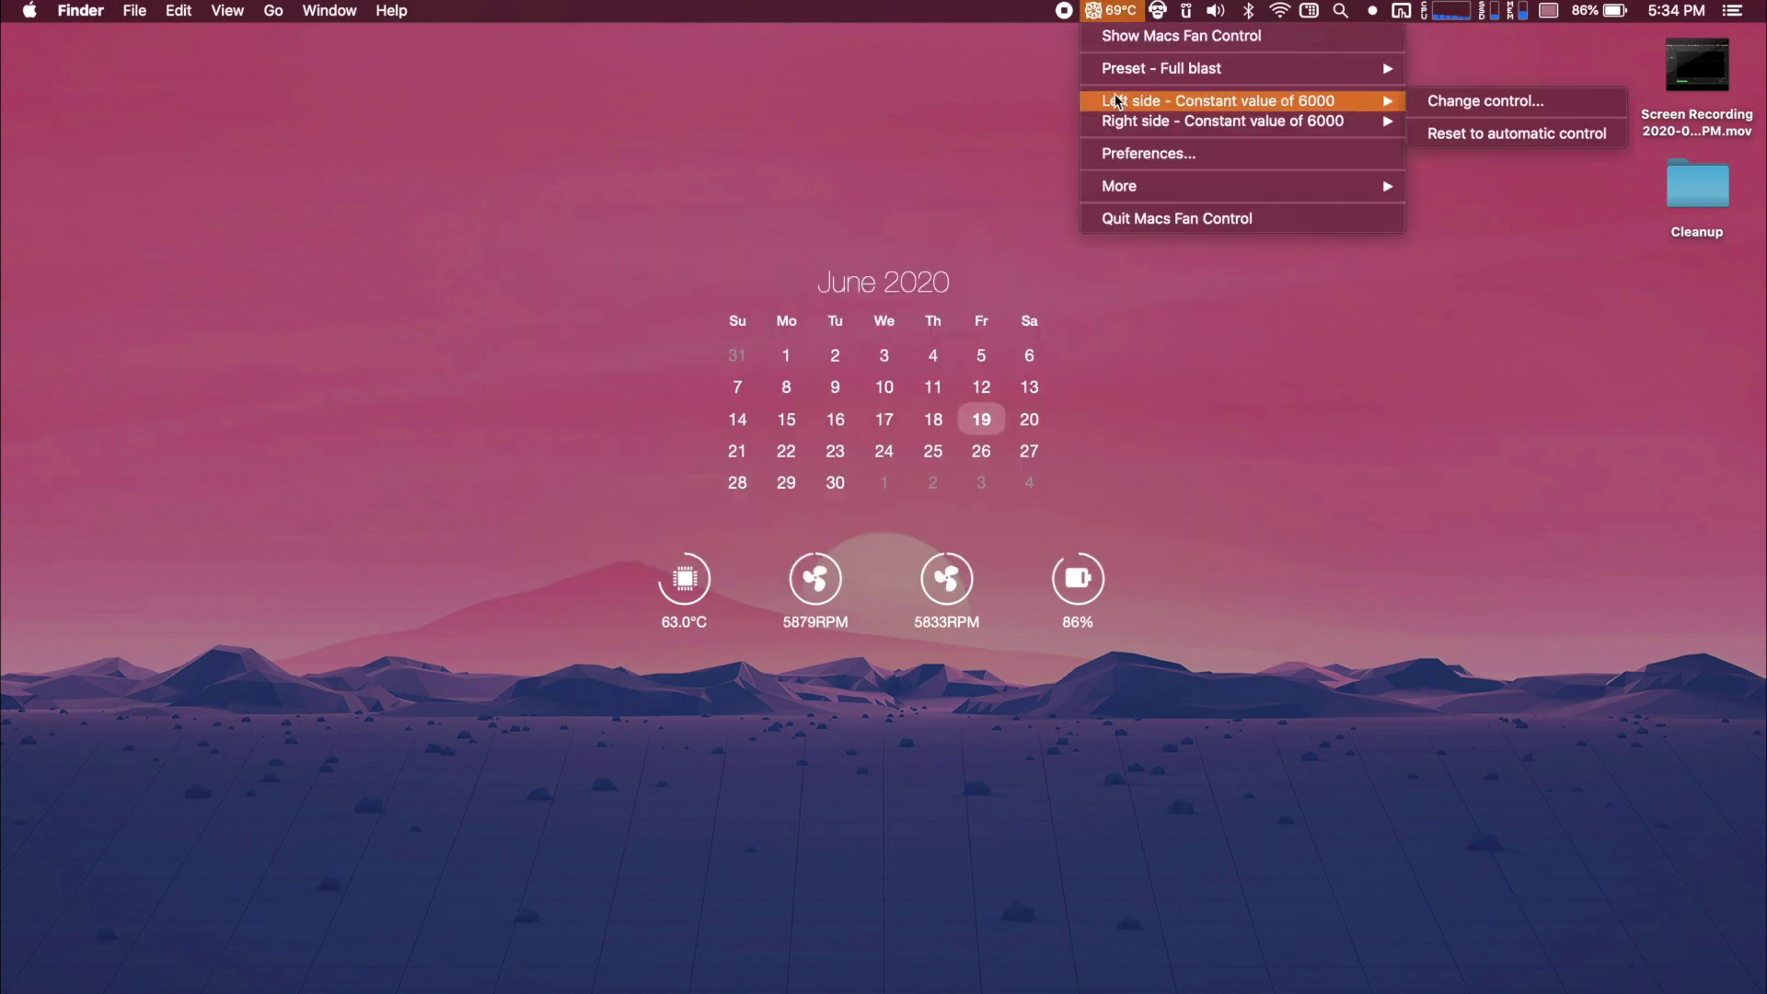
pyautogui.click(921, 219)
pyautogui.click(1095, 11)
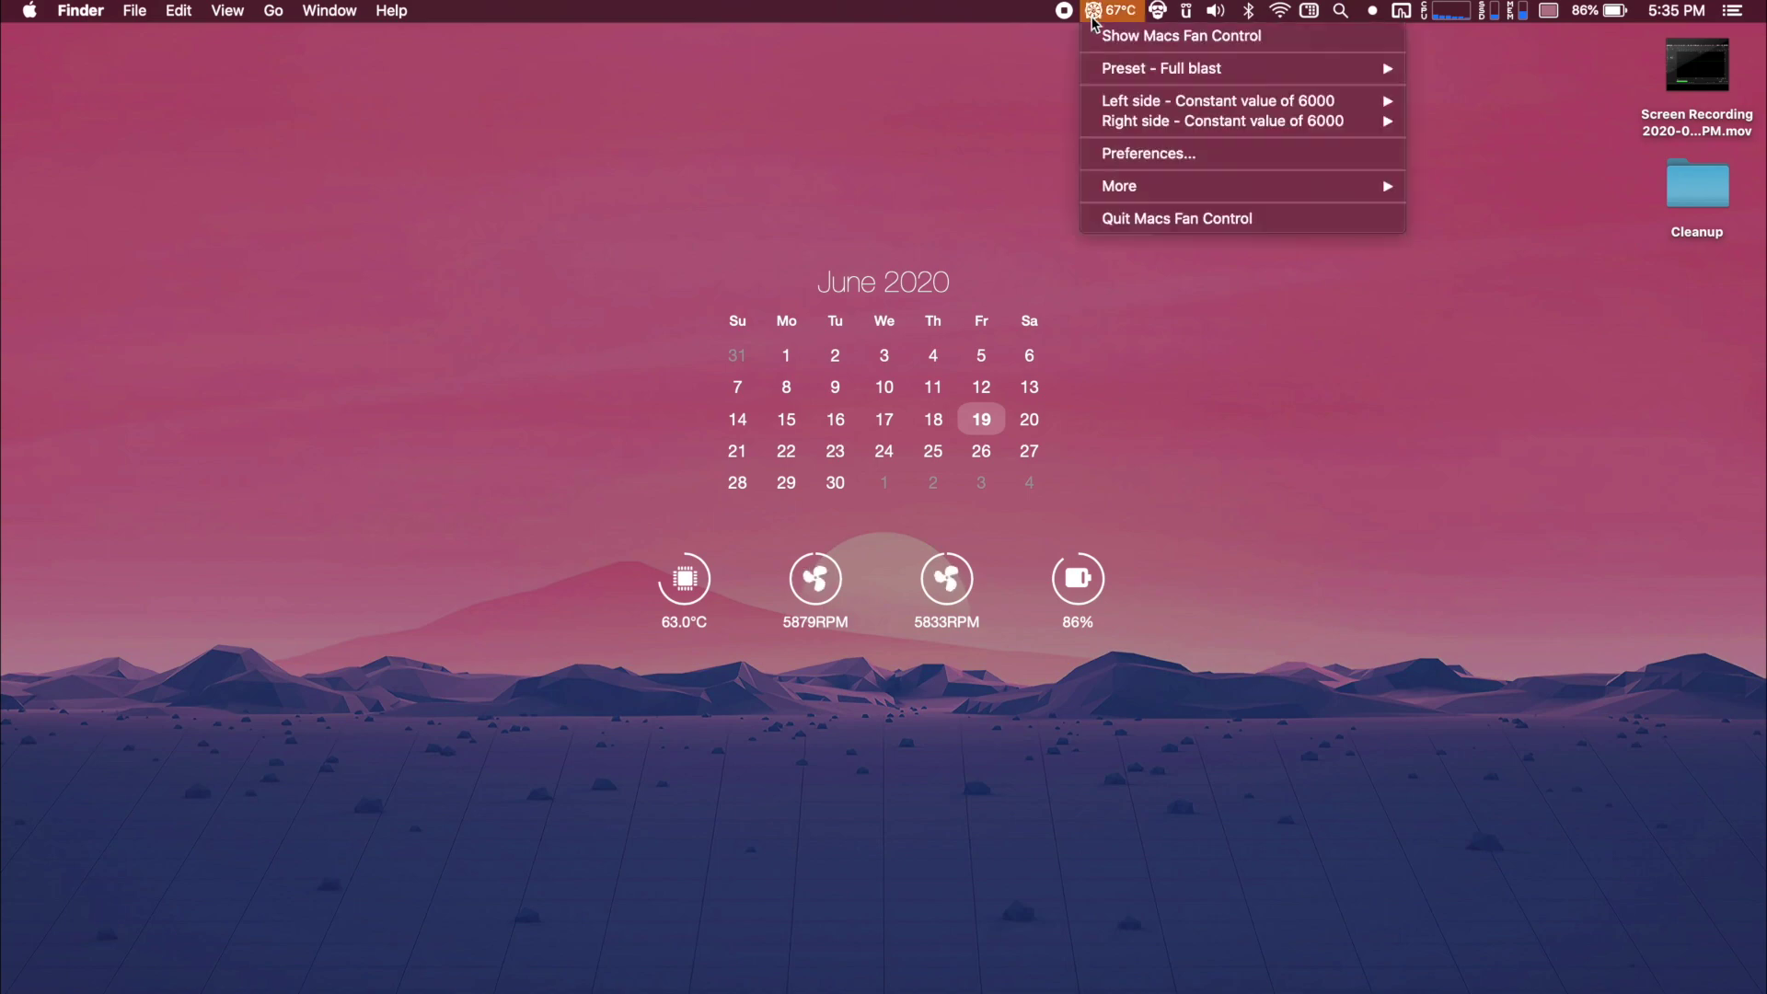
pyautogui.click(935, 140)
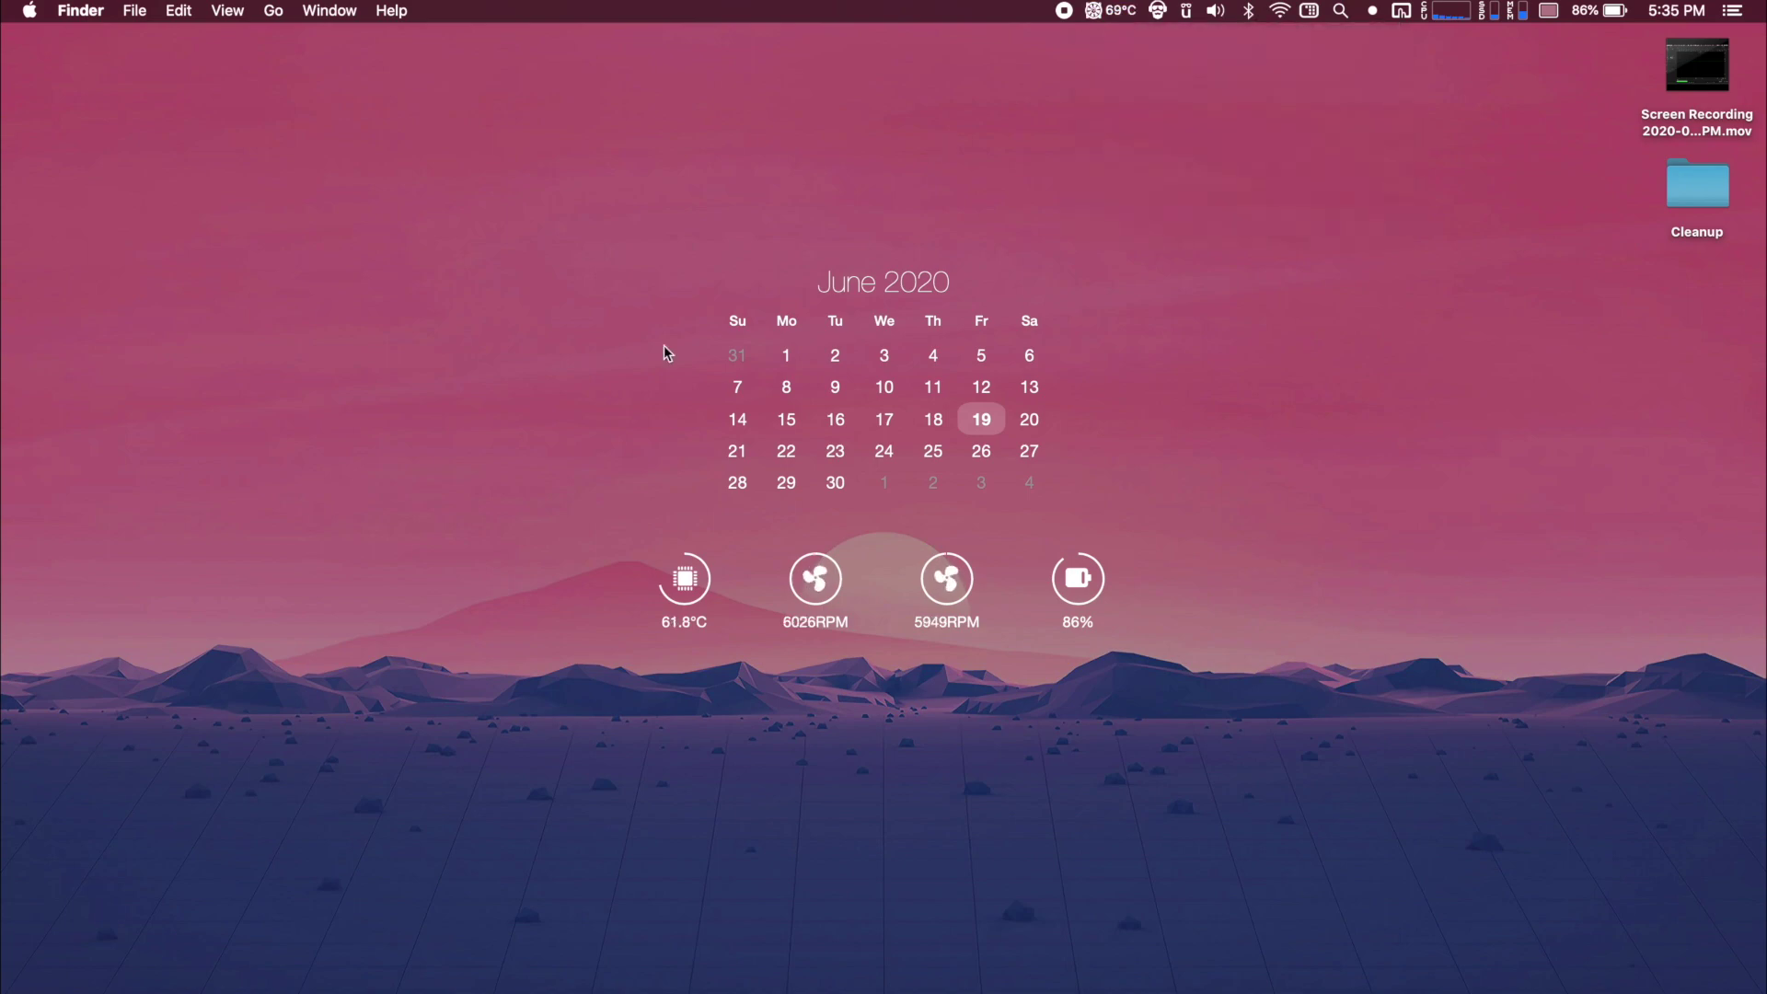
pyautogui.hotkey('alt', 'space')
pyautogui.click(762, 379)
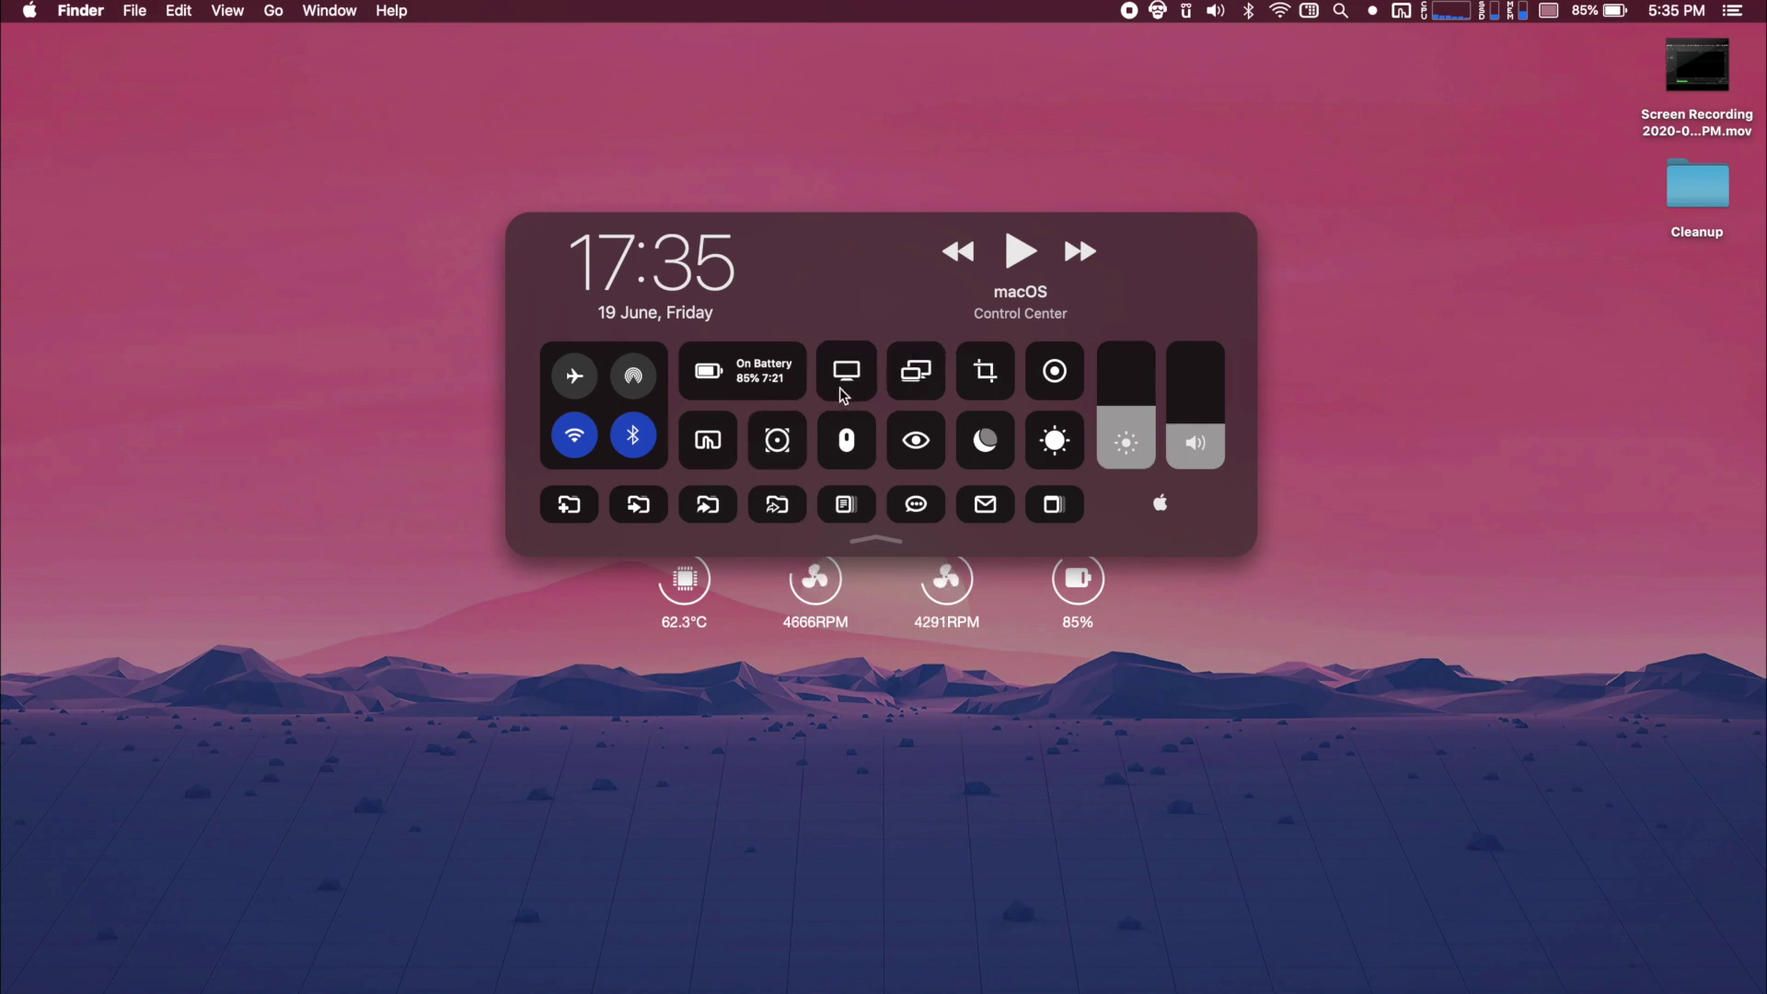
# Scroll the toggle grid to its second page with colour, microphone, AirPlay and desktops 1–4
pyautogui.click(778, 447)
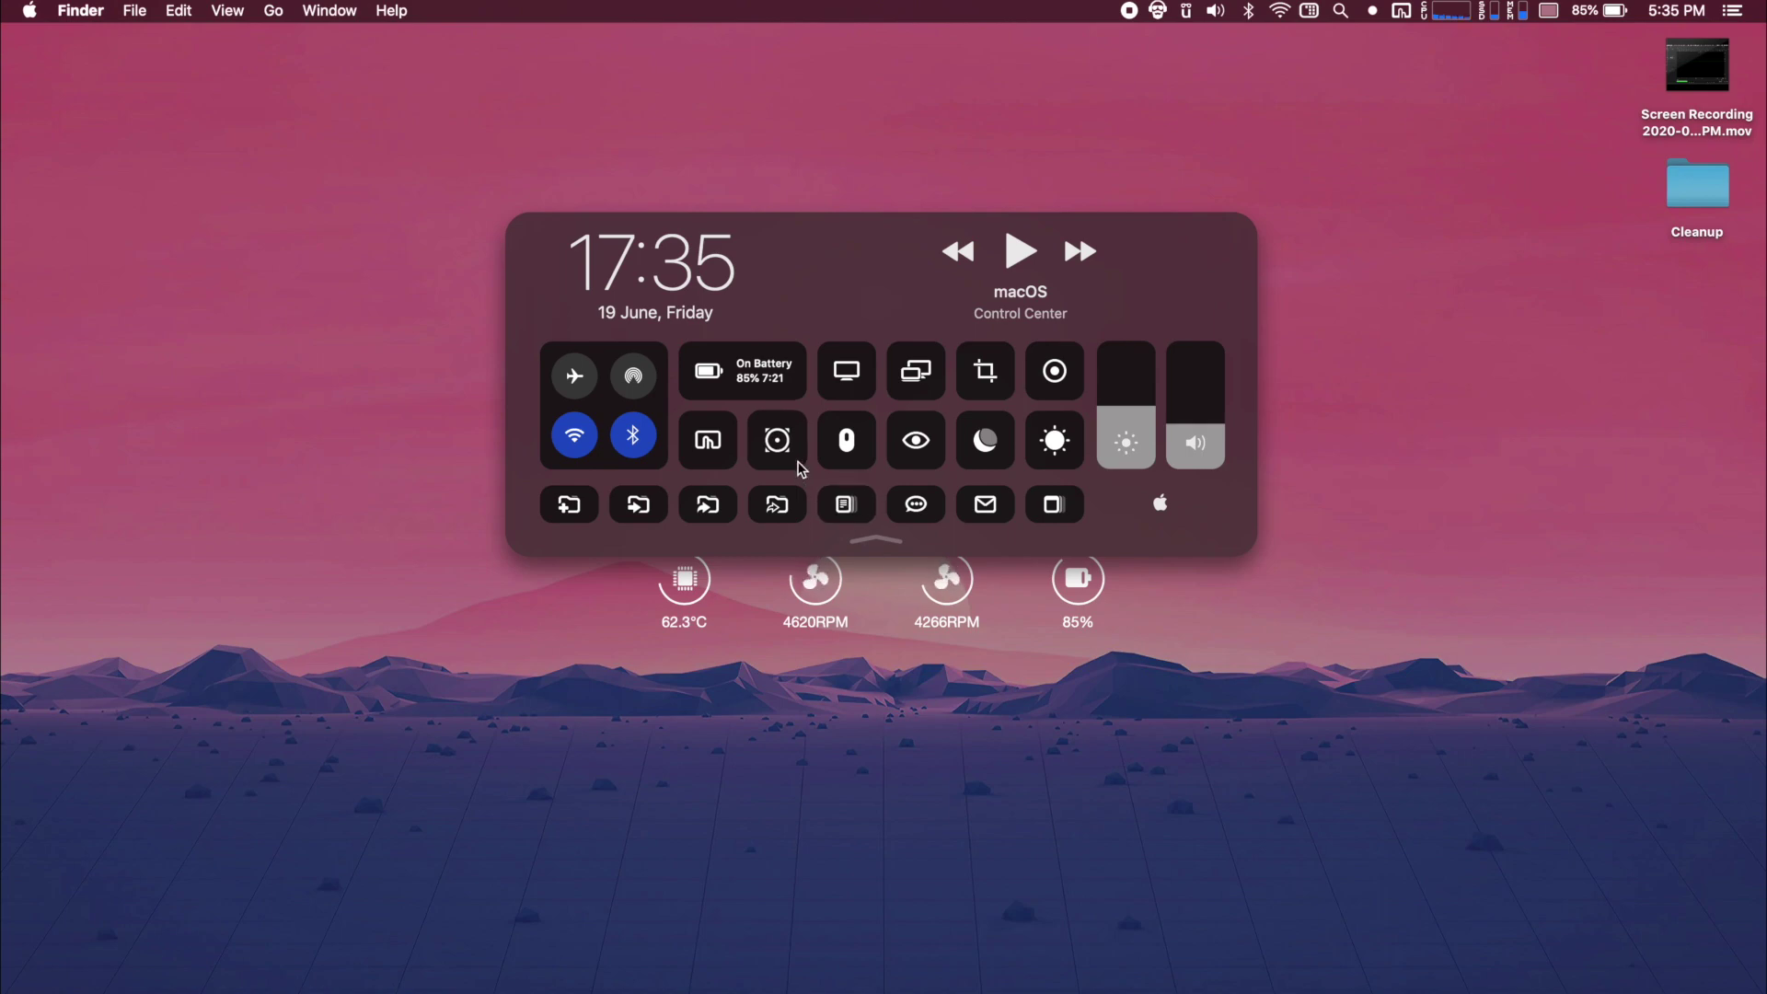
pyautogui.hscroll(3, 909, 383)
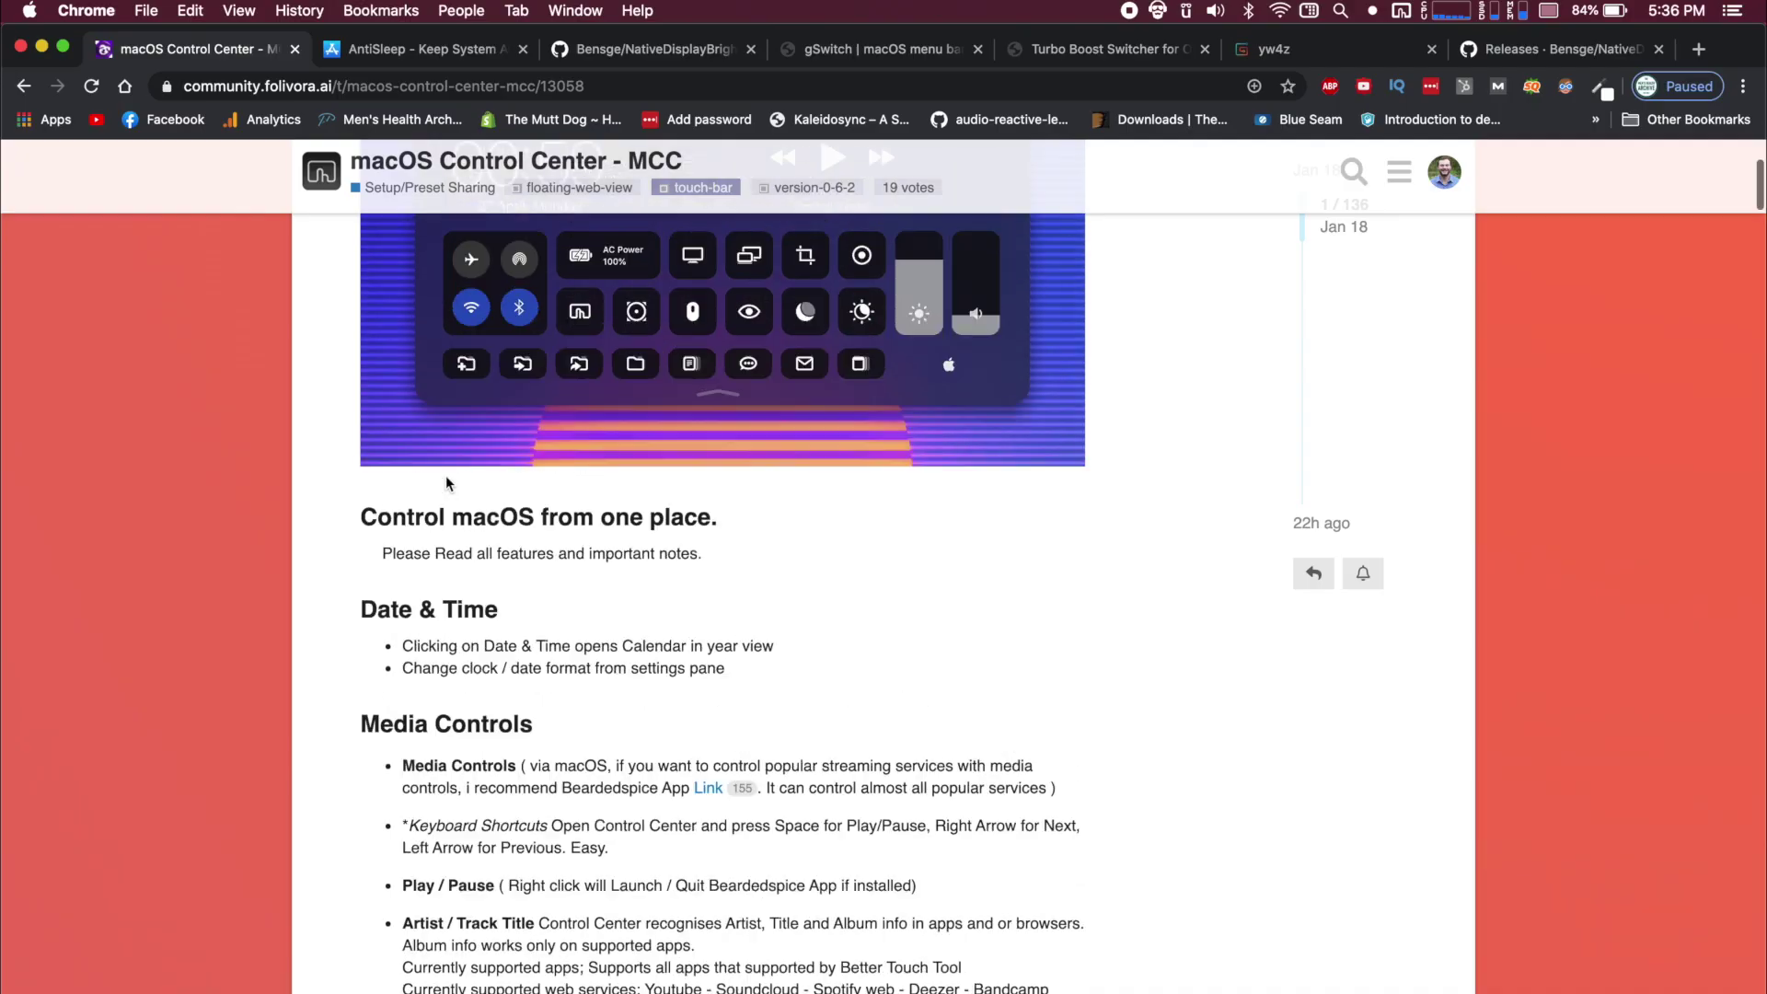
pyautogui.scroll(-20, 446, 475)
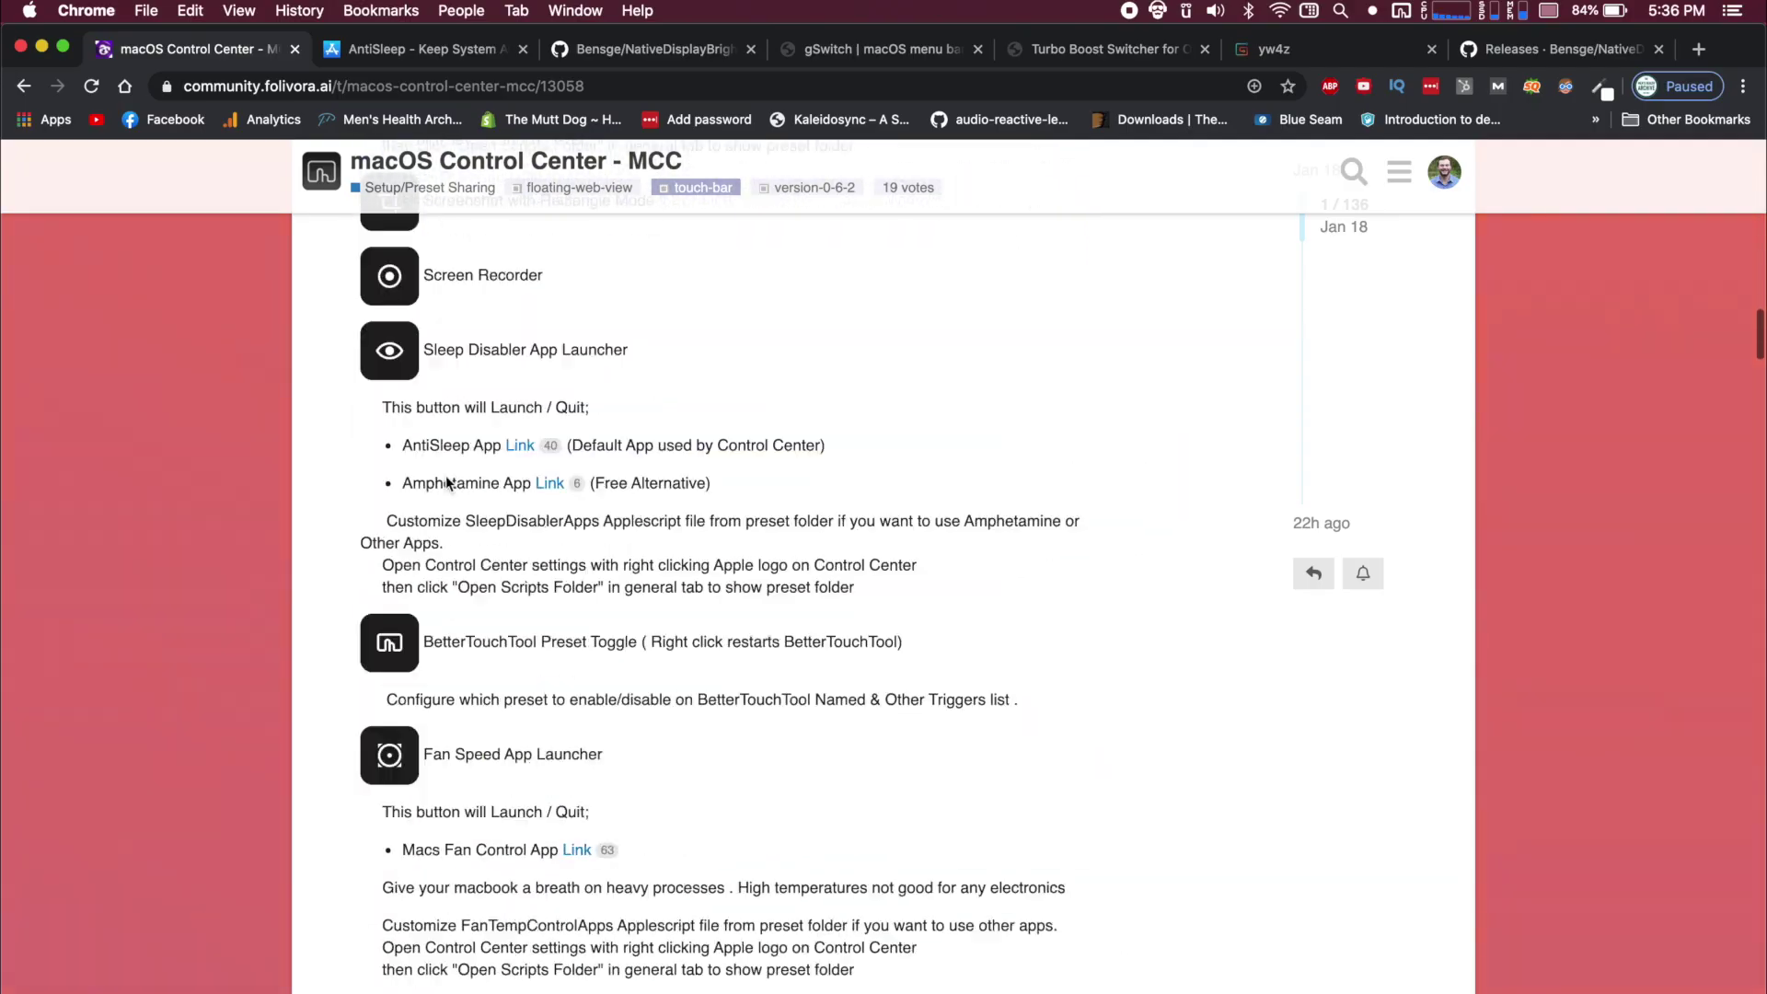
# Scroll the MCC forum post through its button descriptions, How to Activate and Settings Pane sections
pyautogui.scroll(-15, 446, 475)
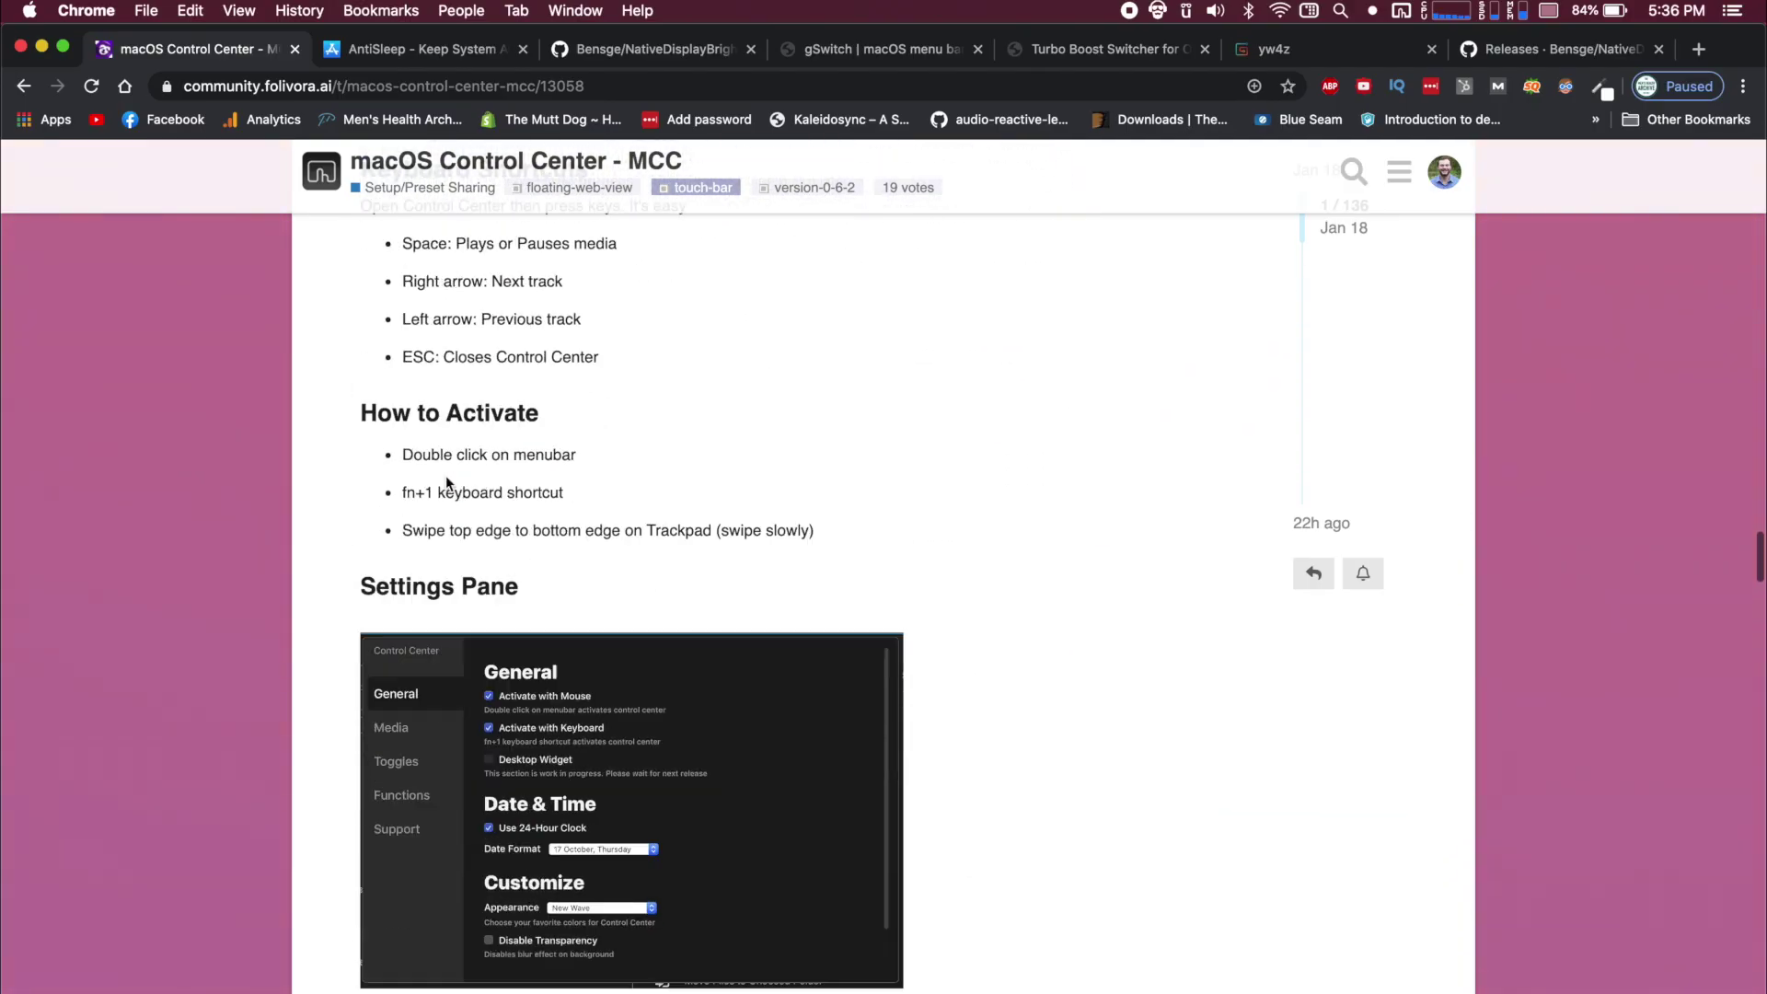
pyautogui.scroll(20, 446, 475)
pyautogui.scroll(-8, 445, 475)
pyautogui.scroll(20, 445, 475)
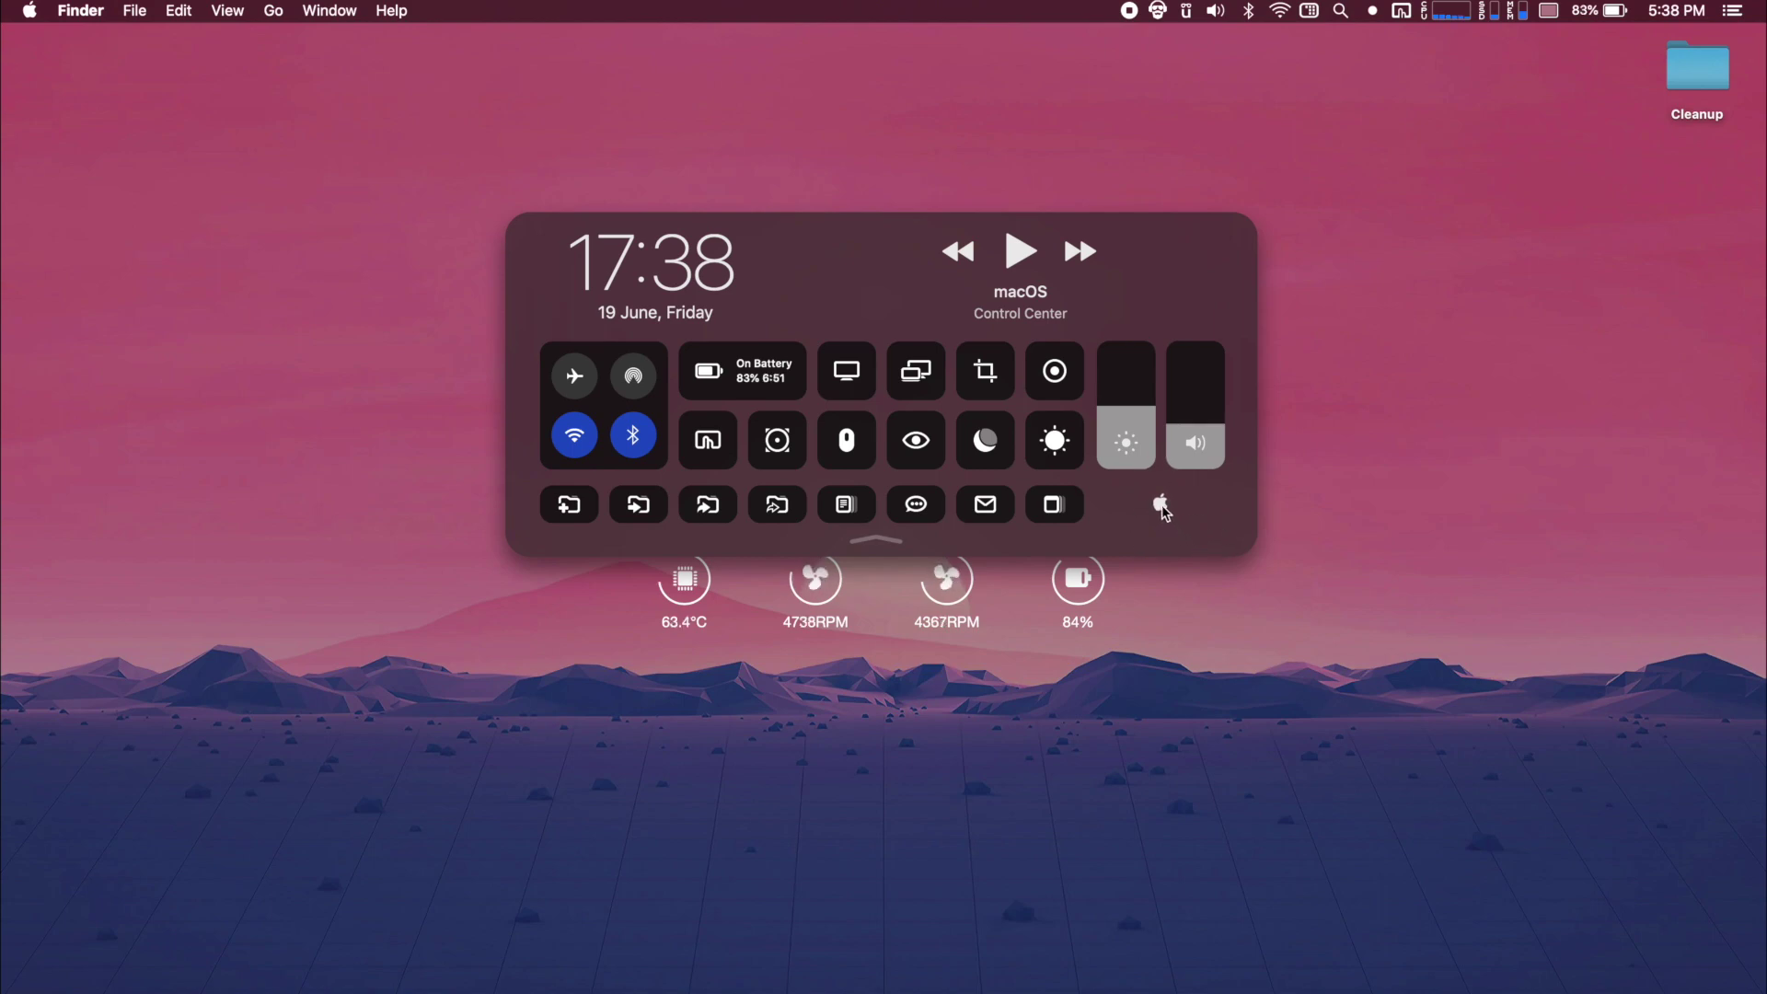
# Expand the Apple logo tile to reveal the lock, log out, sleep and shut down buttons
pyautogui.click(1163, 506)
# Open the Control Center settings and read through the General page
pyautogui.click(1162, 504)
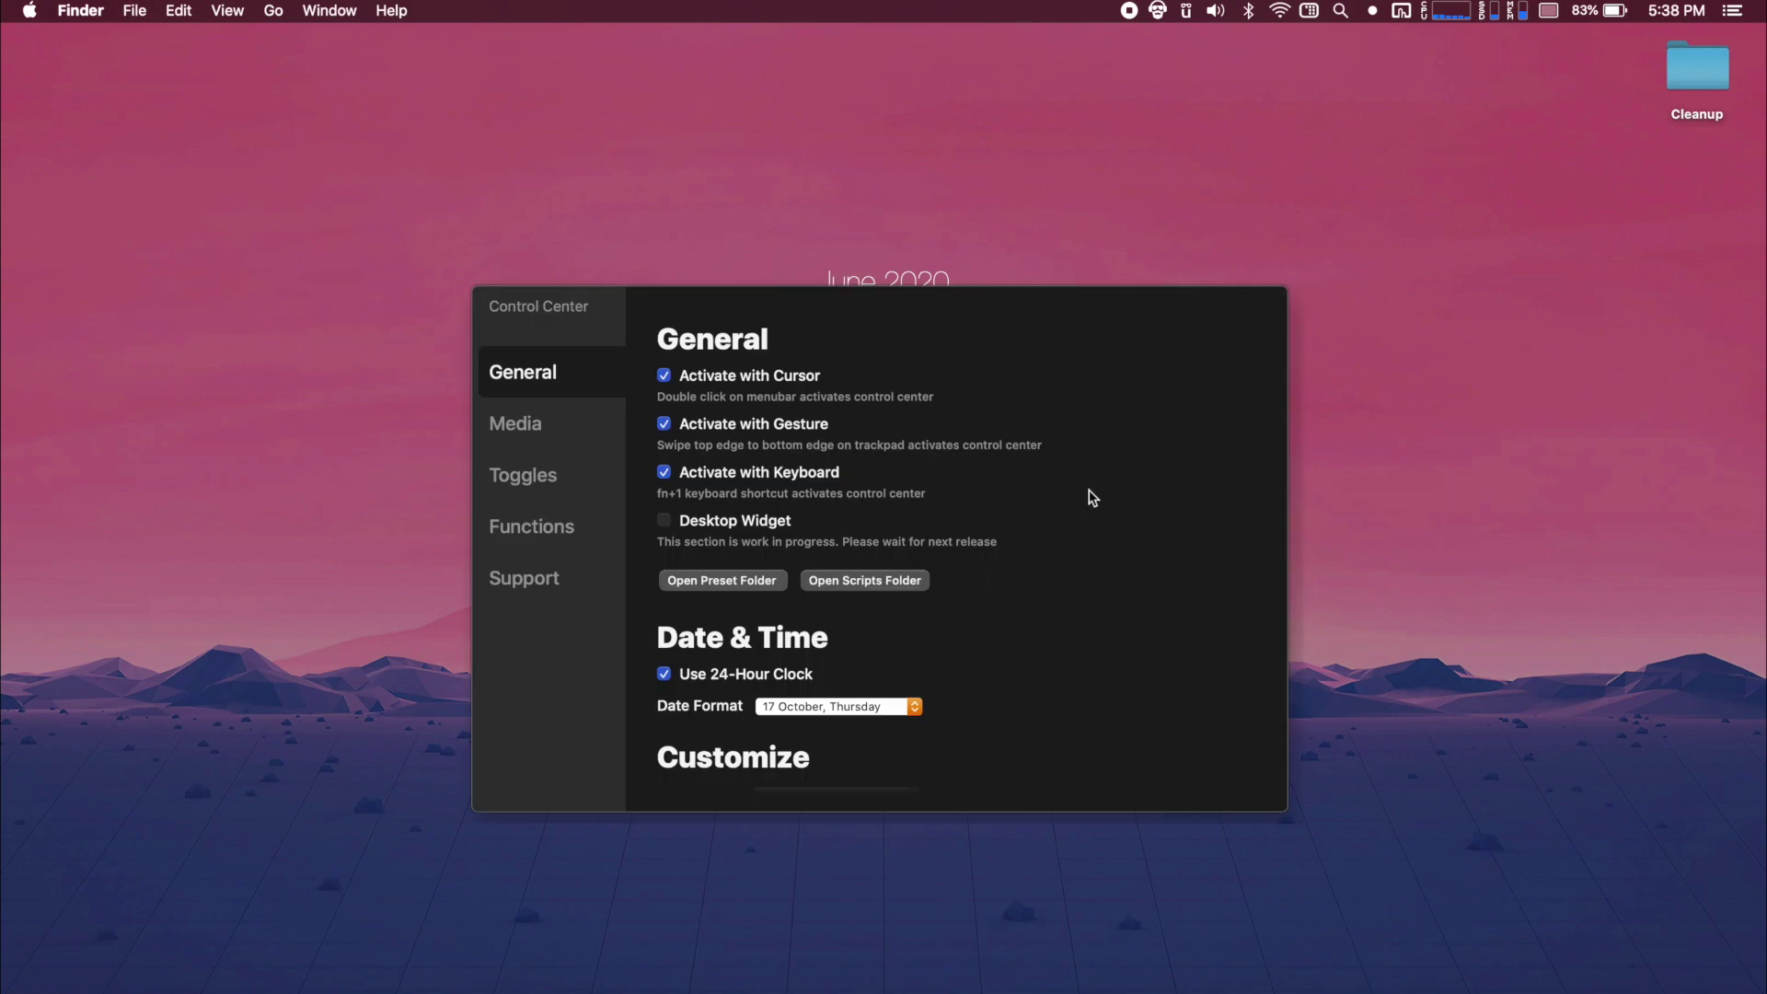
pyautogui.scroll(-5, 1093, 467)
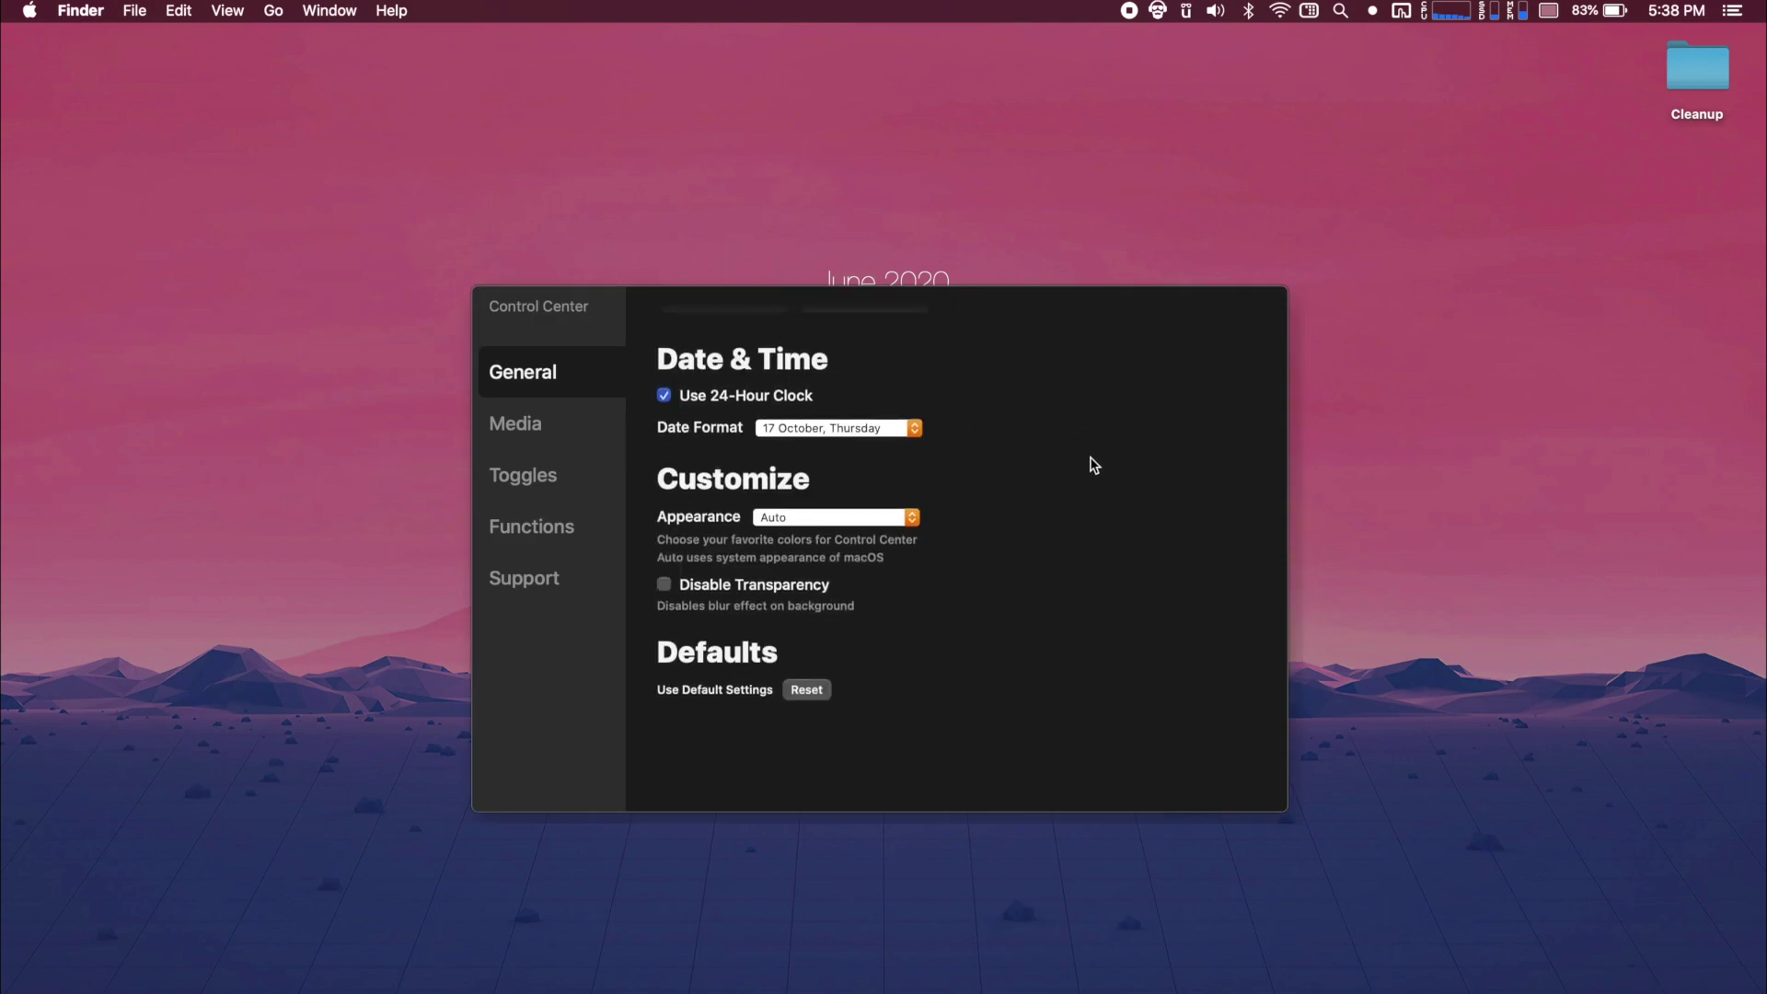
pyautogui.scroll(5, 1094, 465)
pyautogui.scroll(-5, 1093, 463)
pyautogui.scroll(5, 1093, 463)
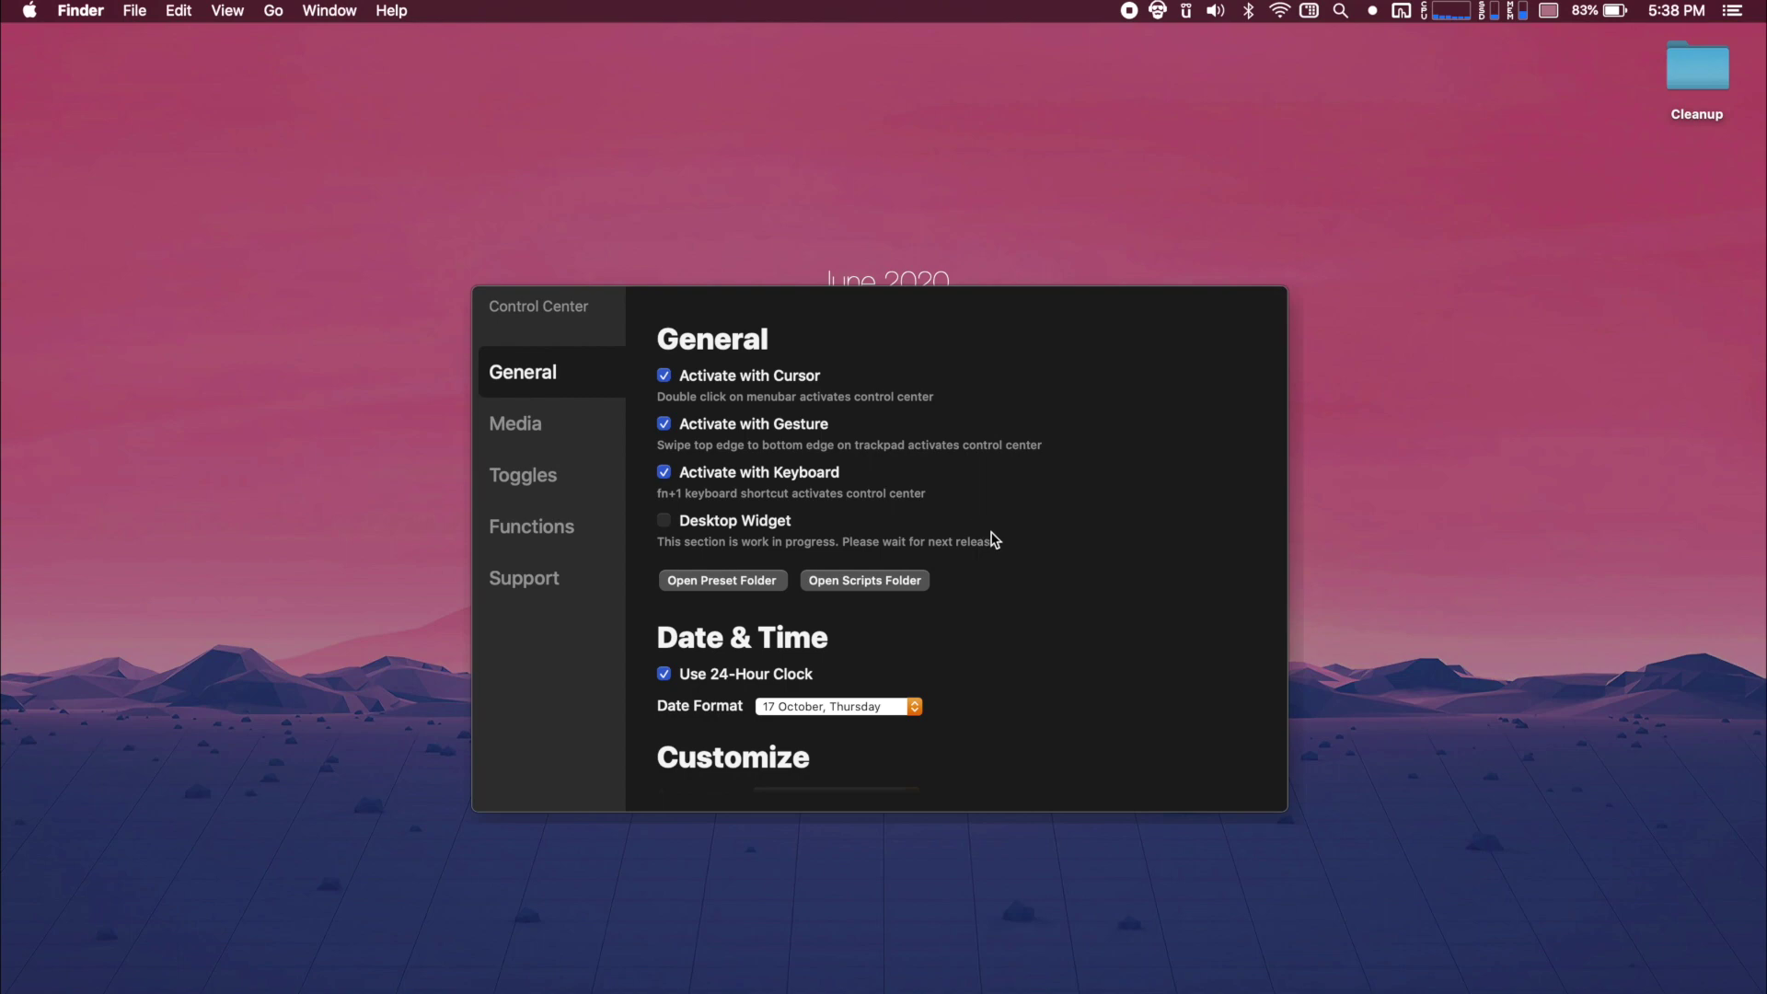
pyautogui.scroll(-2, 1117, 512)
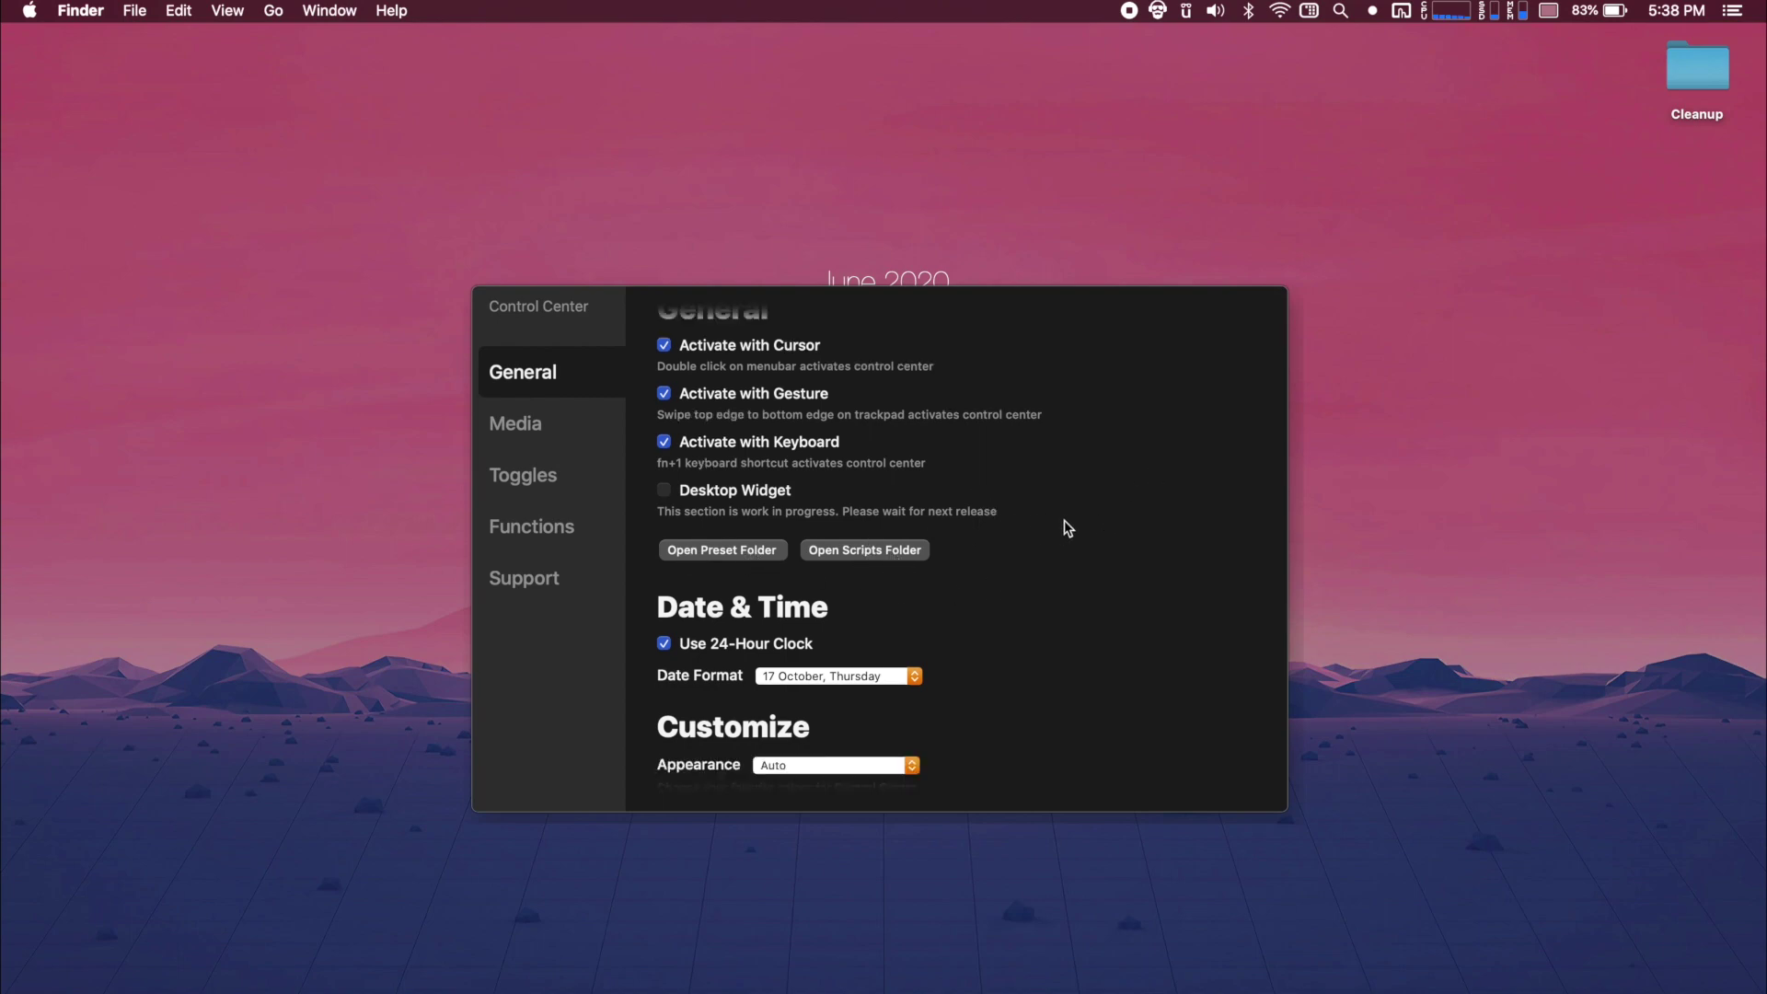
pyautogui.scroll(-5, 1096, 511)
pyautogui.scroll(6, 1058, 501)
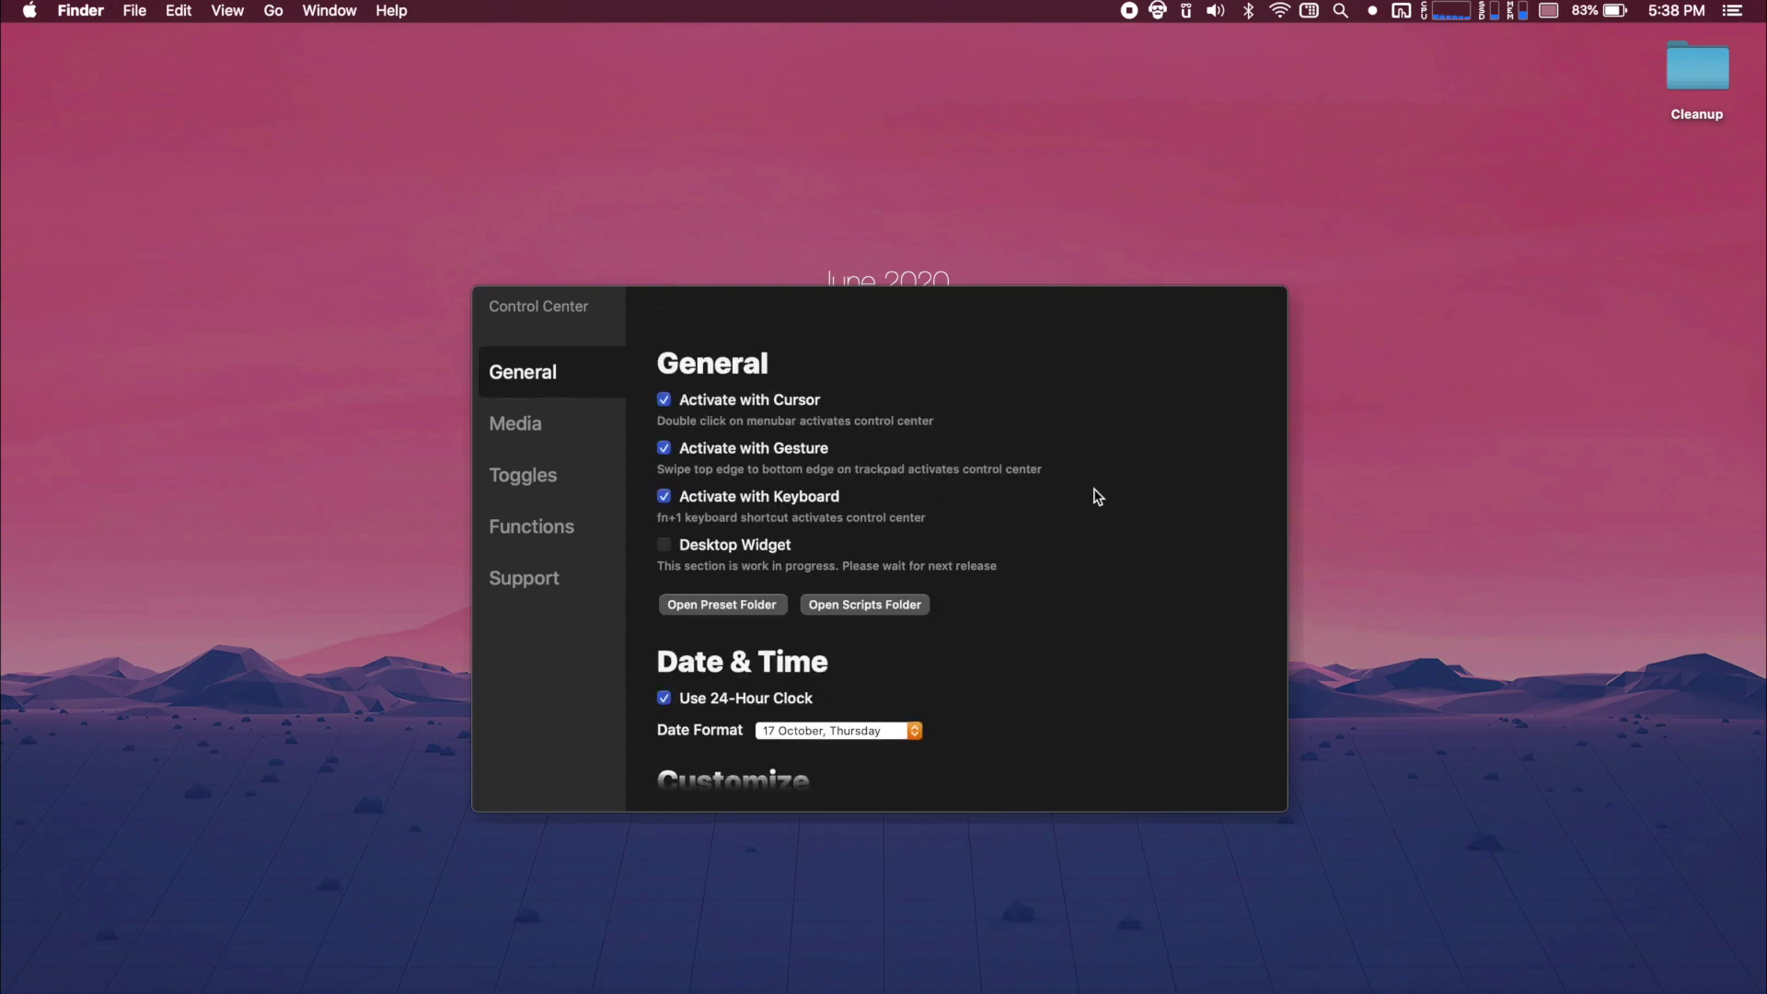
# Browse the Media settings page
pyautogui.click(498, 424)
pyautogui.scroll(-3, 1197, 516)
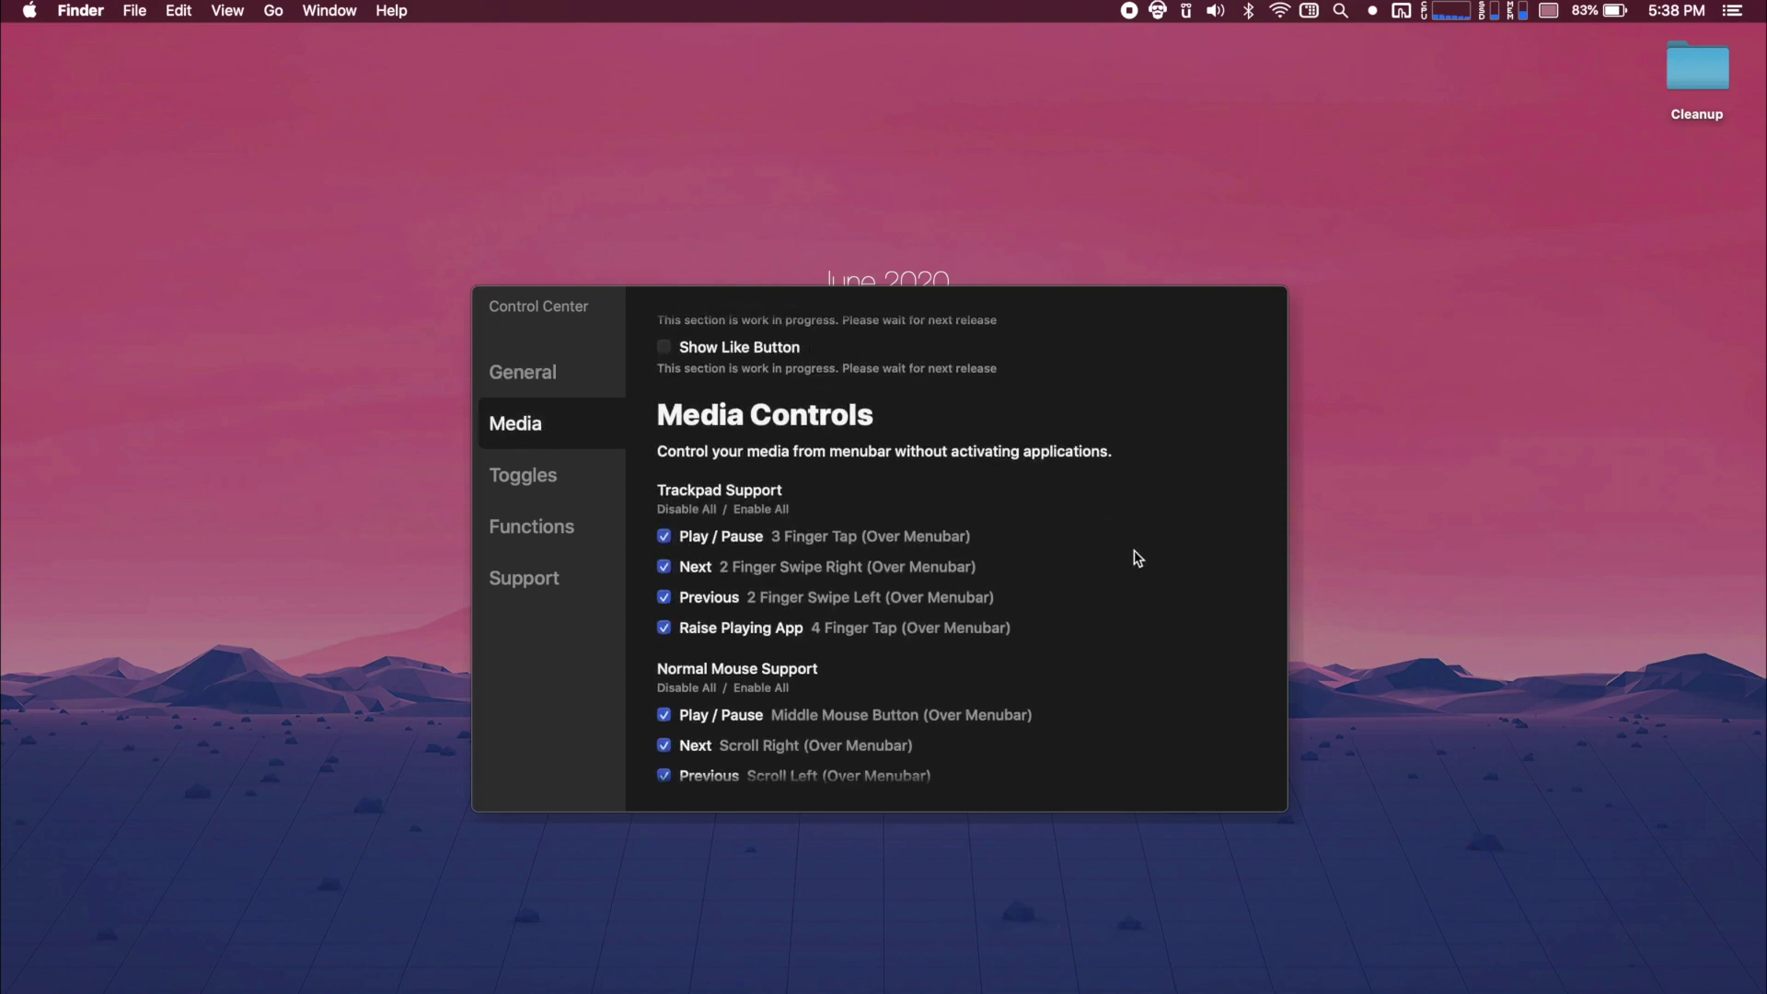
pyautogui.scroll(-2, 1137, 557)
pyautogui.scroll(5, 1137, 557)
# Browse the Toggles page and demonstrate rearranging the Display Mirroring toggle
pyautogui.click(542, 482)
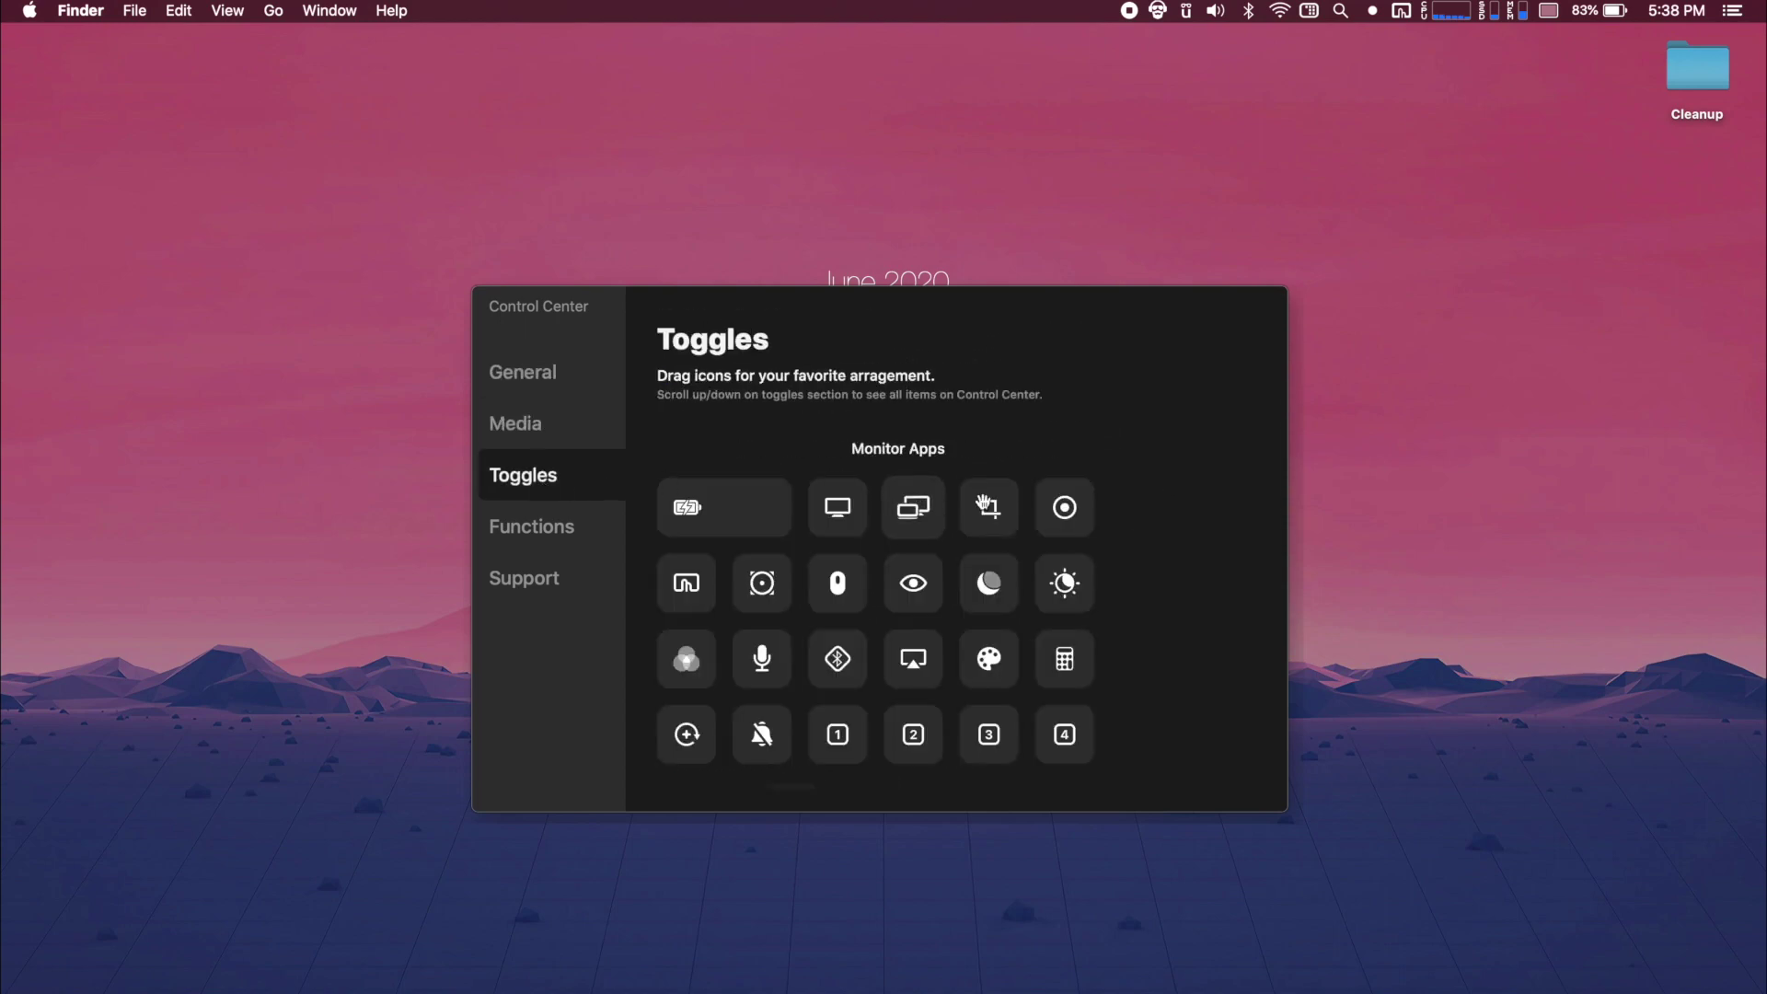
pyautogui.scroll(-5, 1144, 556)
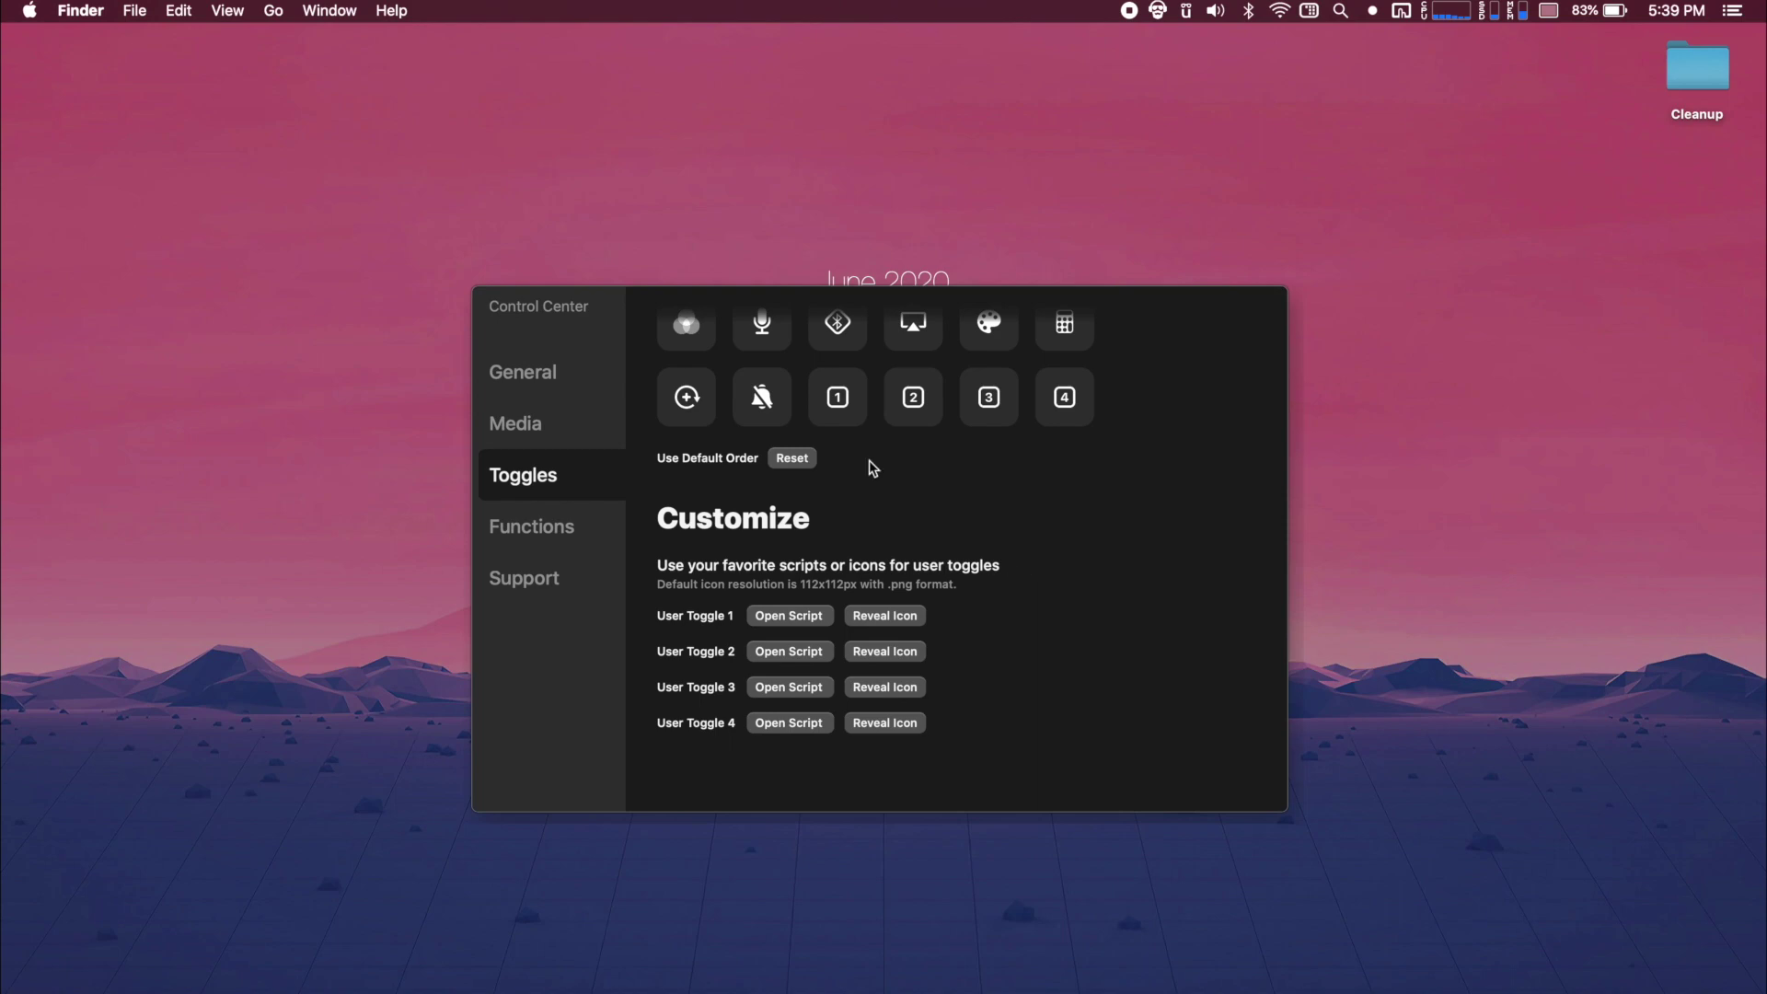
pyautogui.scroll(5, 670, 467)
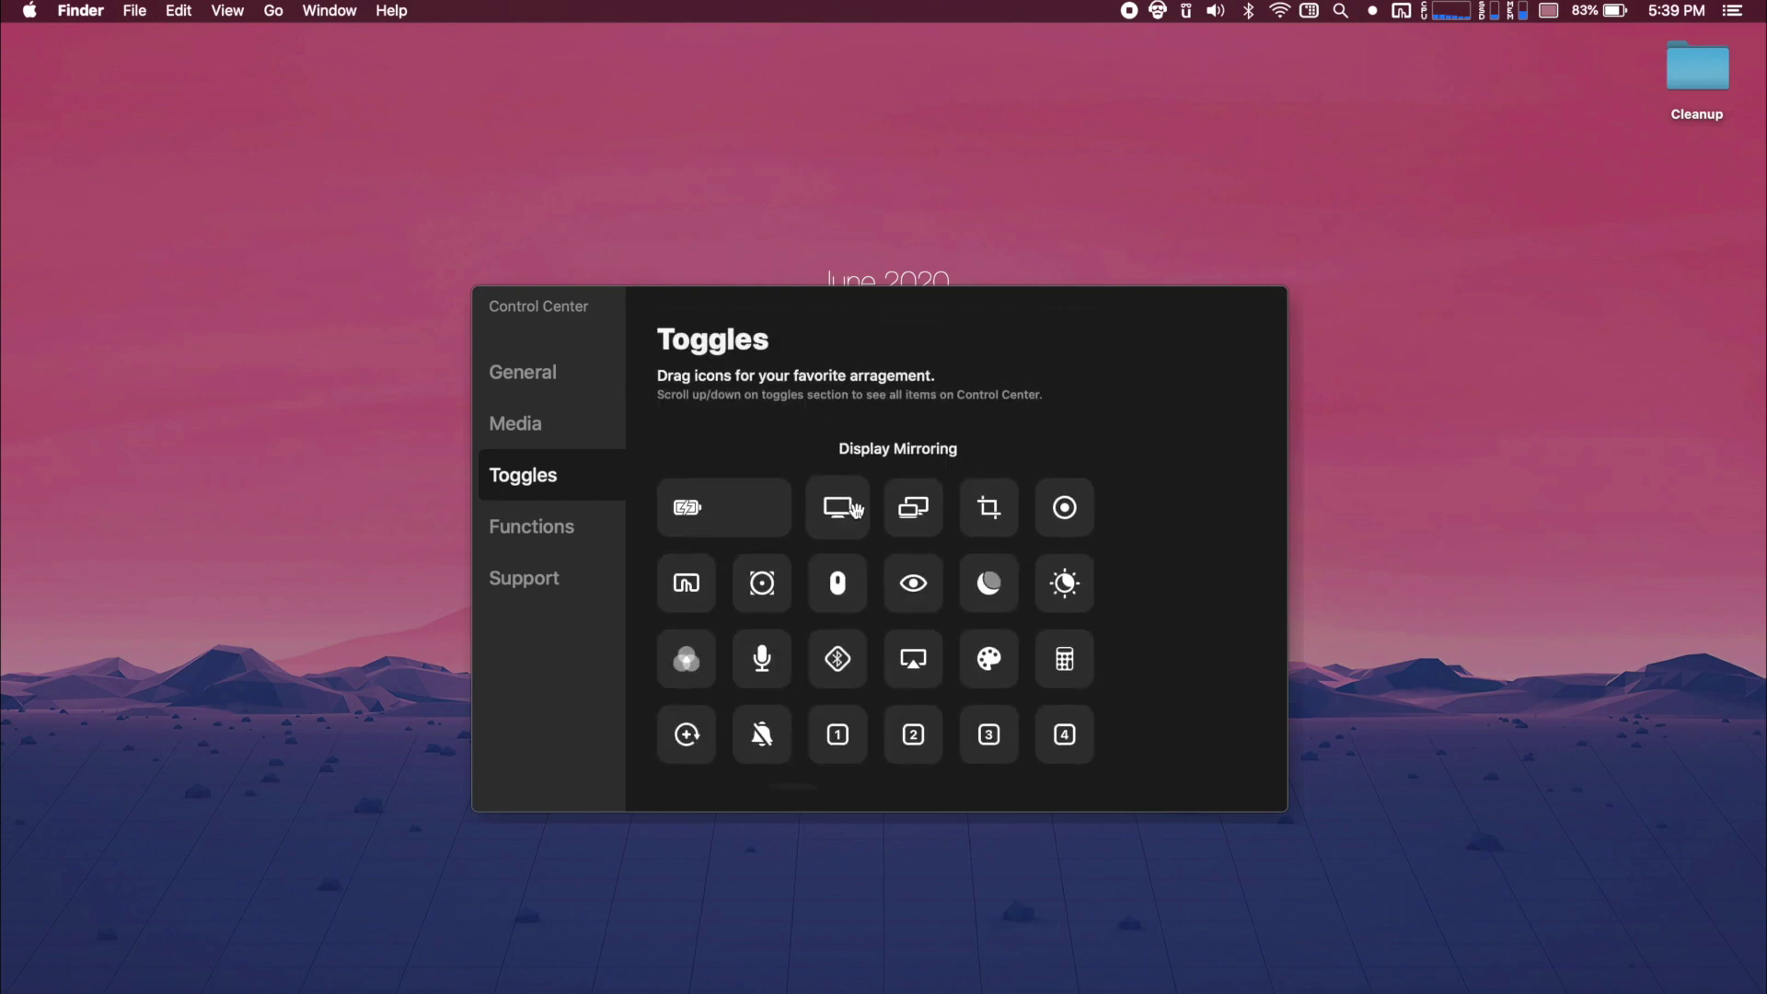
pyautogui.moveTo(838, 506)
pyautogui.mouseDown()
pyautogui.moveTo(690, 510)
pyautogui.moveTo(750, 478)
pyautogui.moveTo(838, 506)
pyautogui.mouseUp()
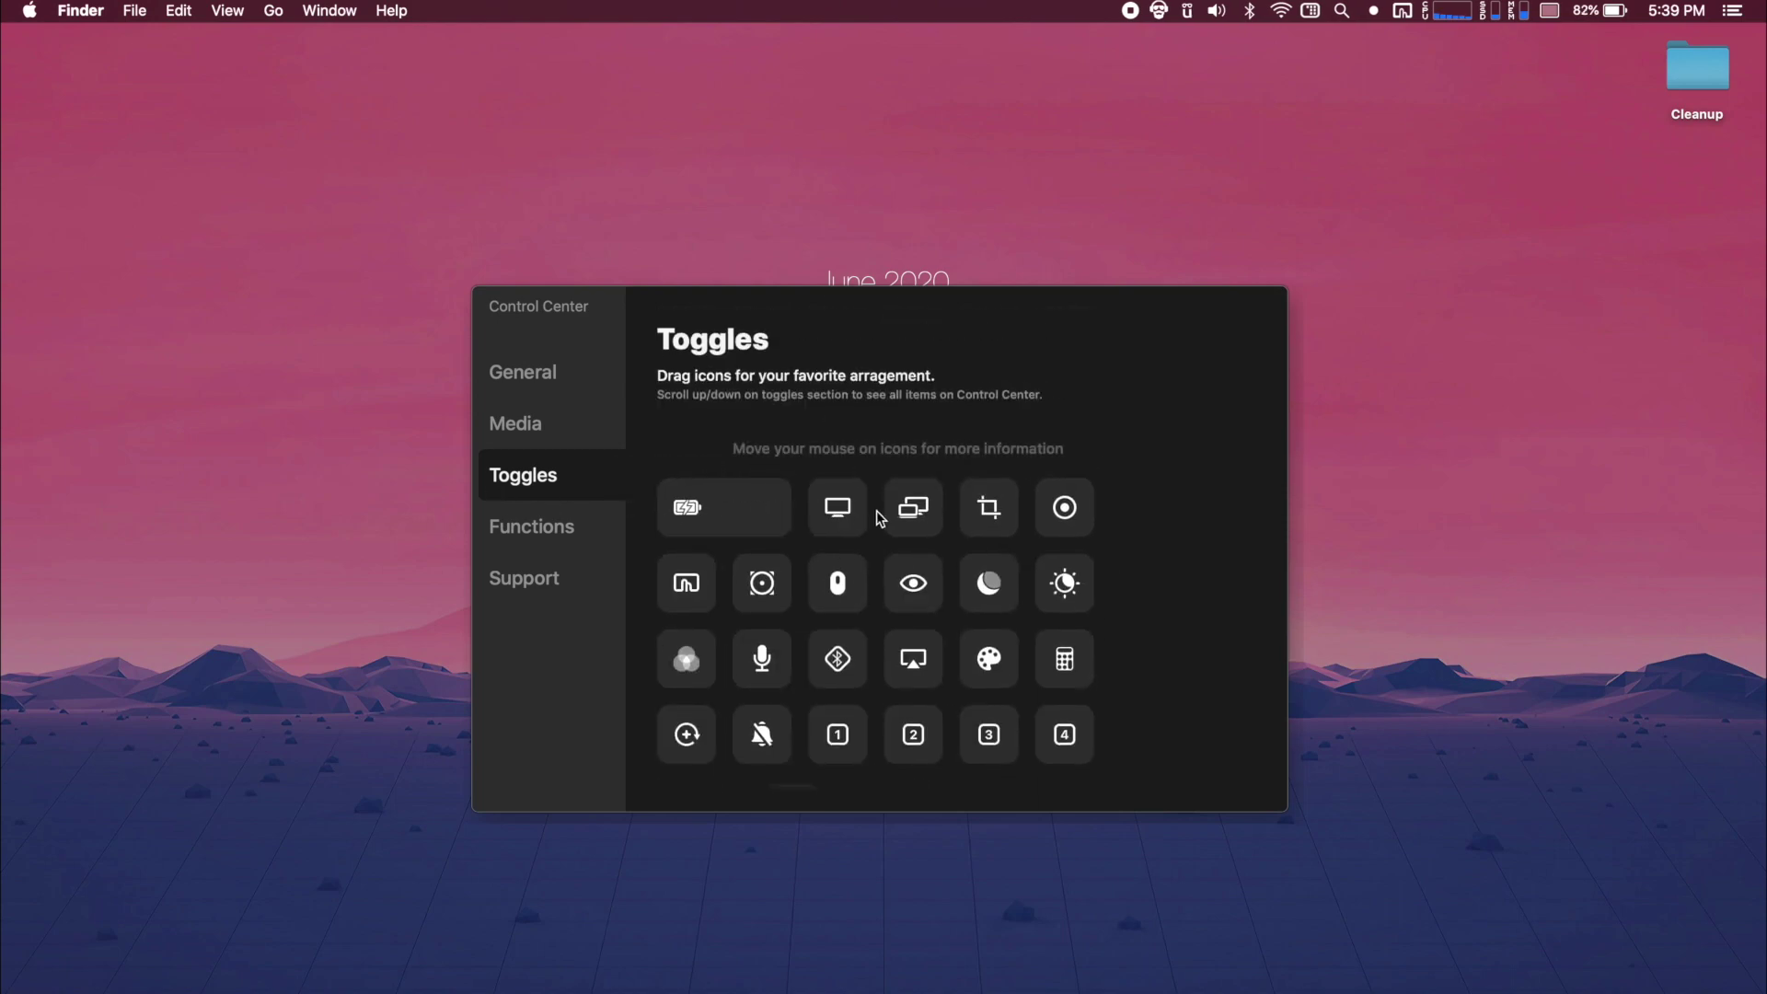
# View the Functions page, then the Support page with version 0.6.2
pyautogui.click(526, 532)
pyautogui.scroll(-5, 1036, 569)
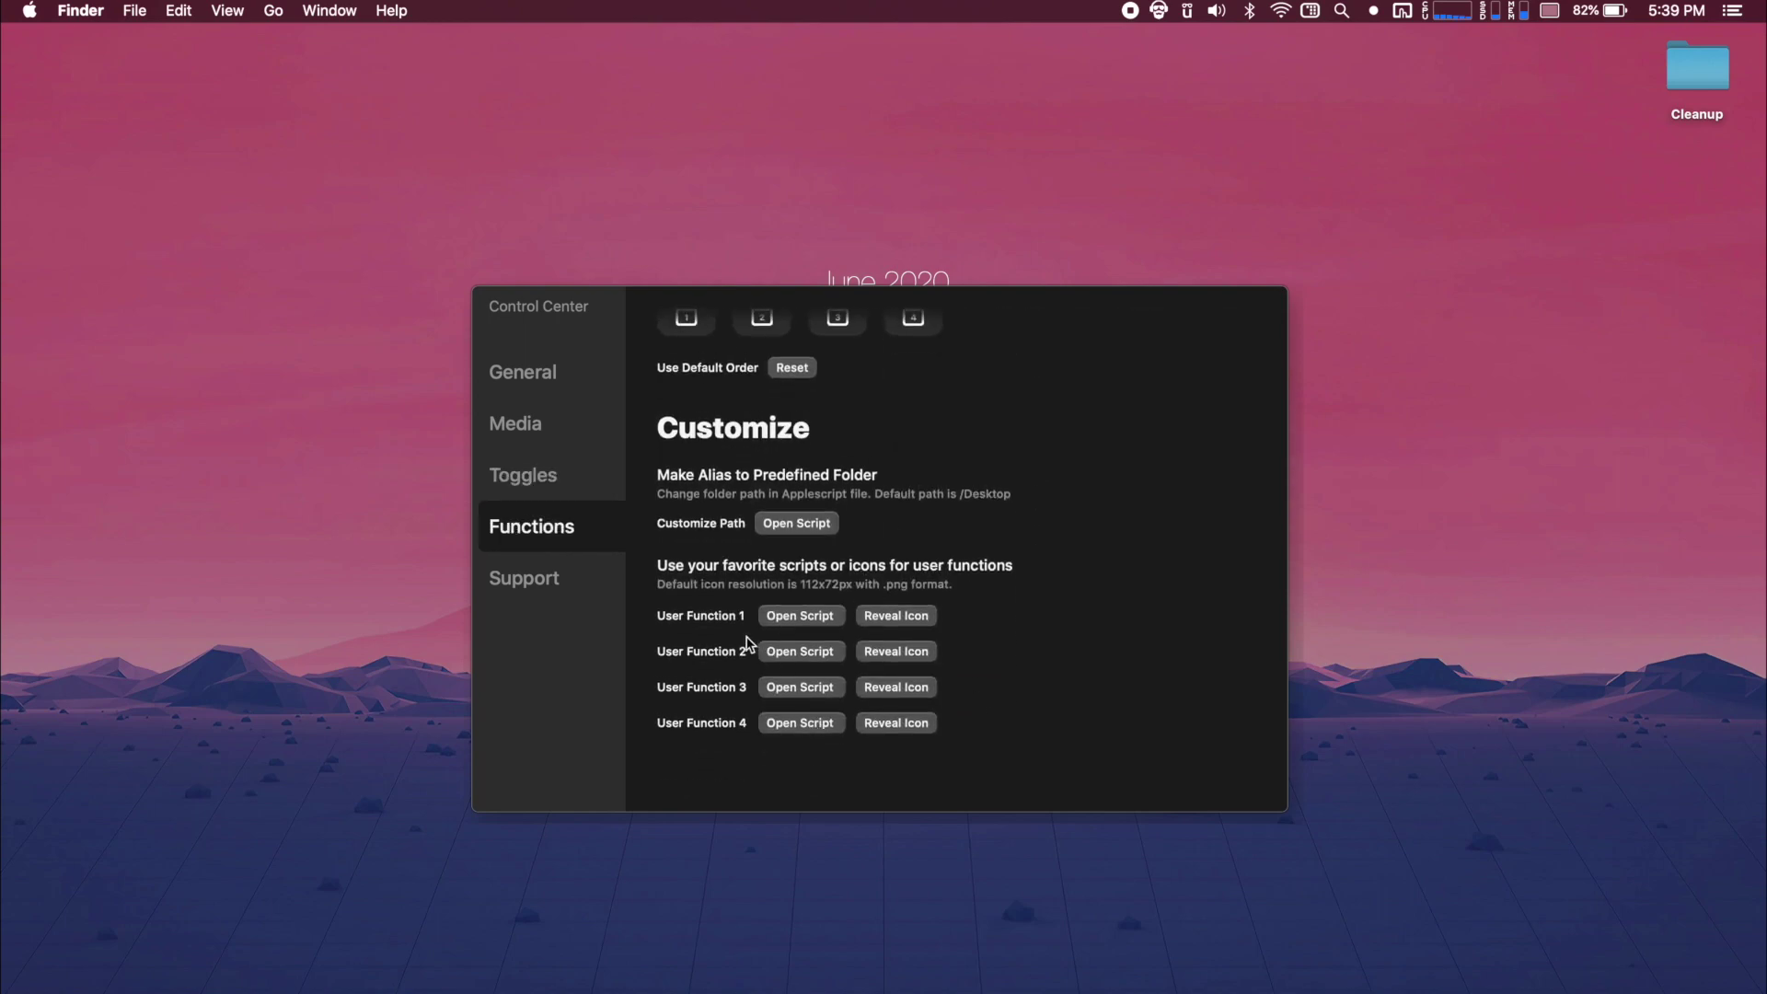
pyautogui.click(497, 582)
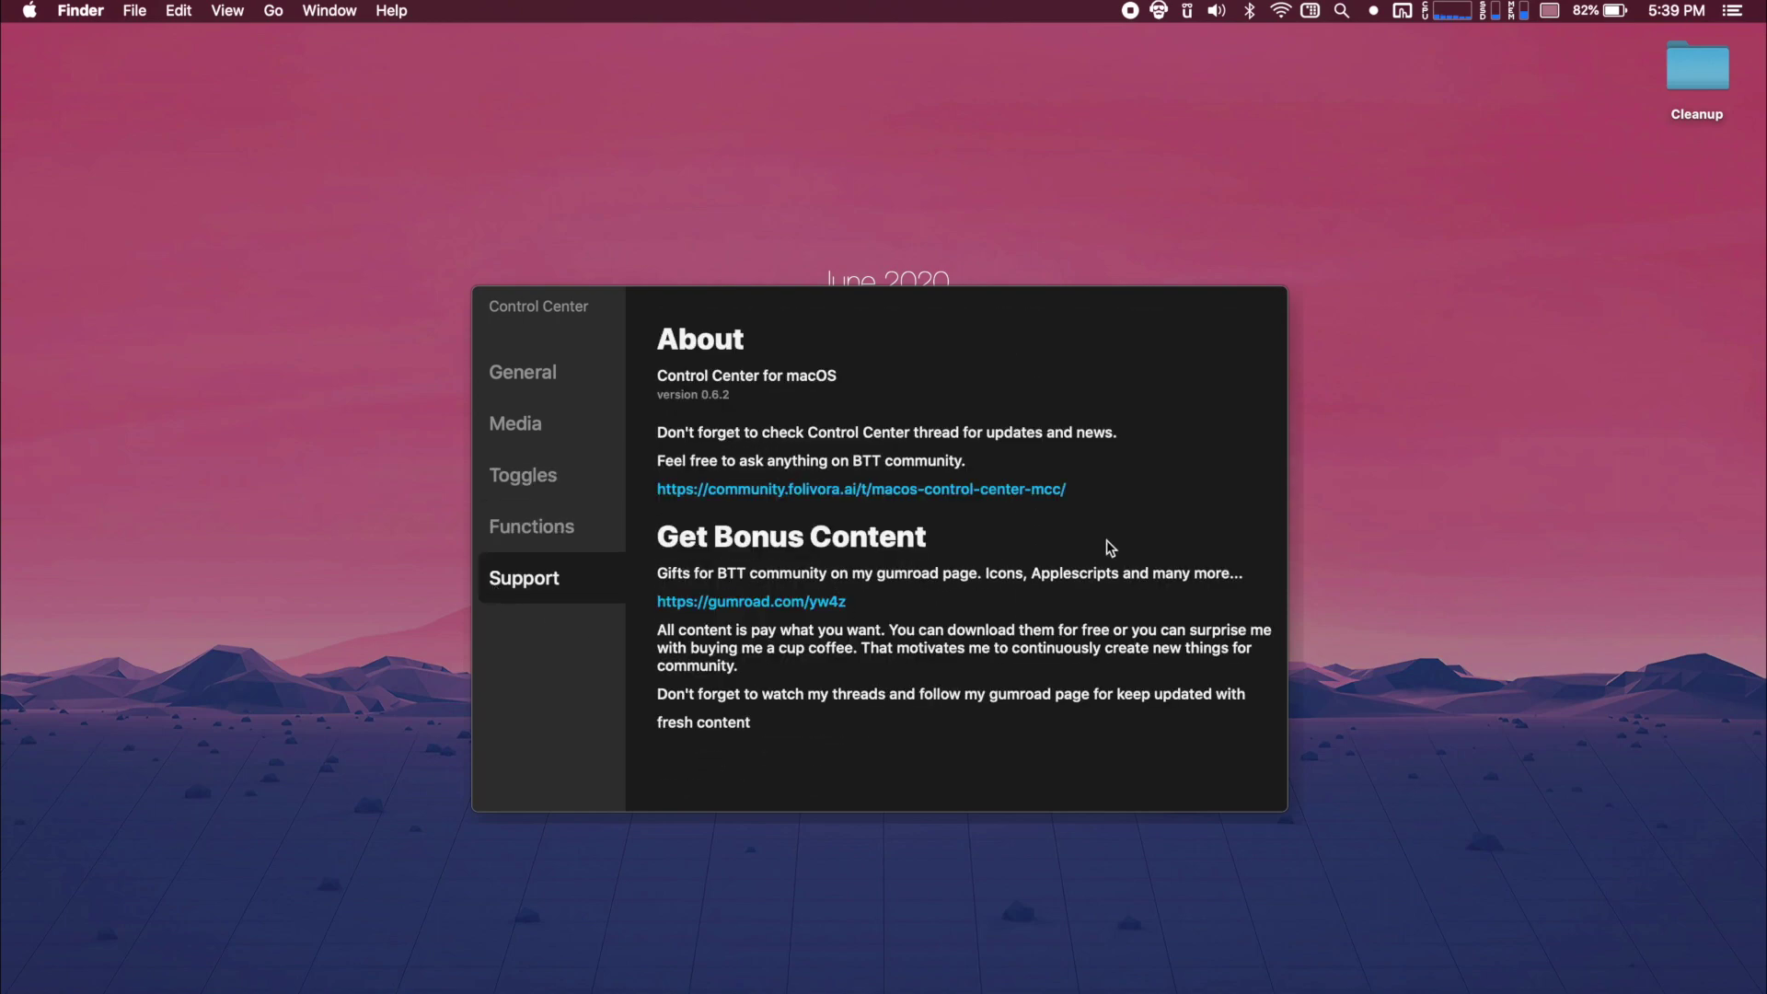
# Close the Control Center, then open BeardedSpice Preferences and drag the window up and right
pyautogui.click(362, 410)
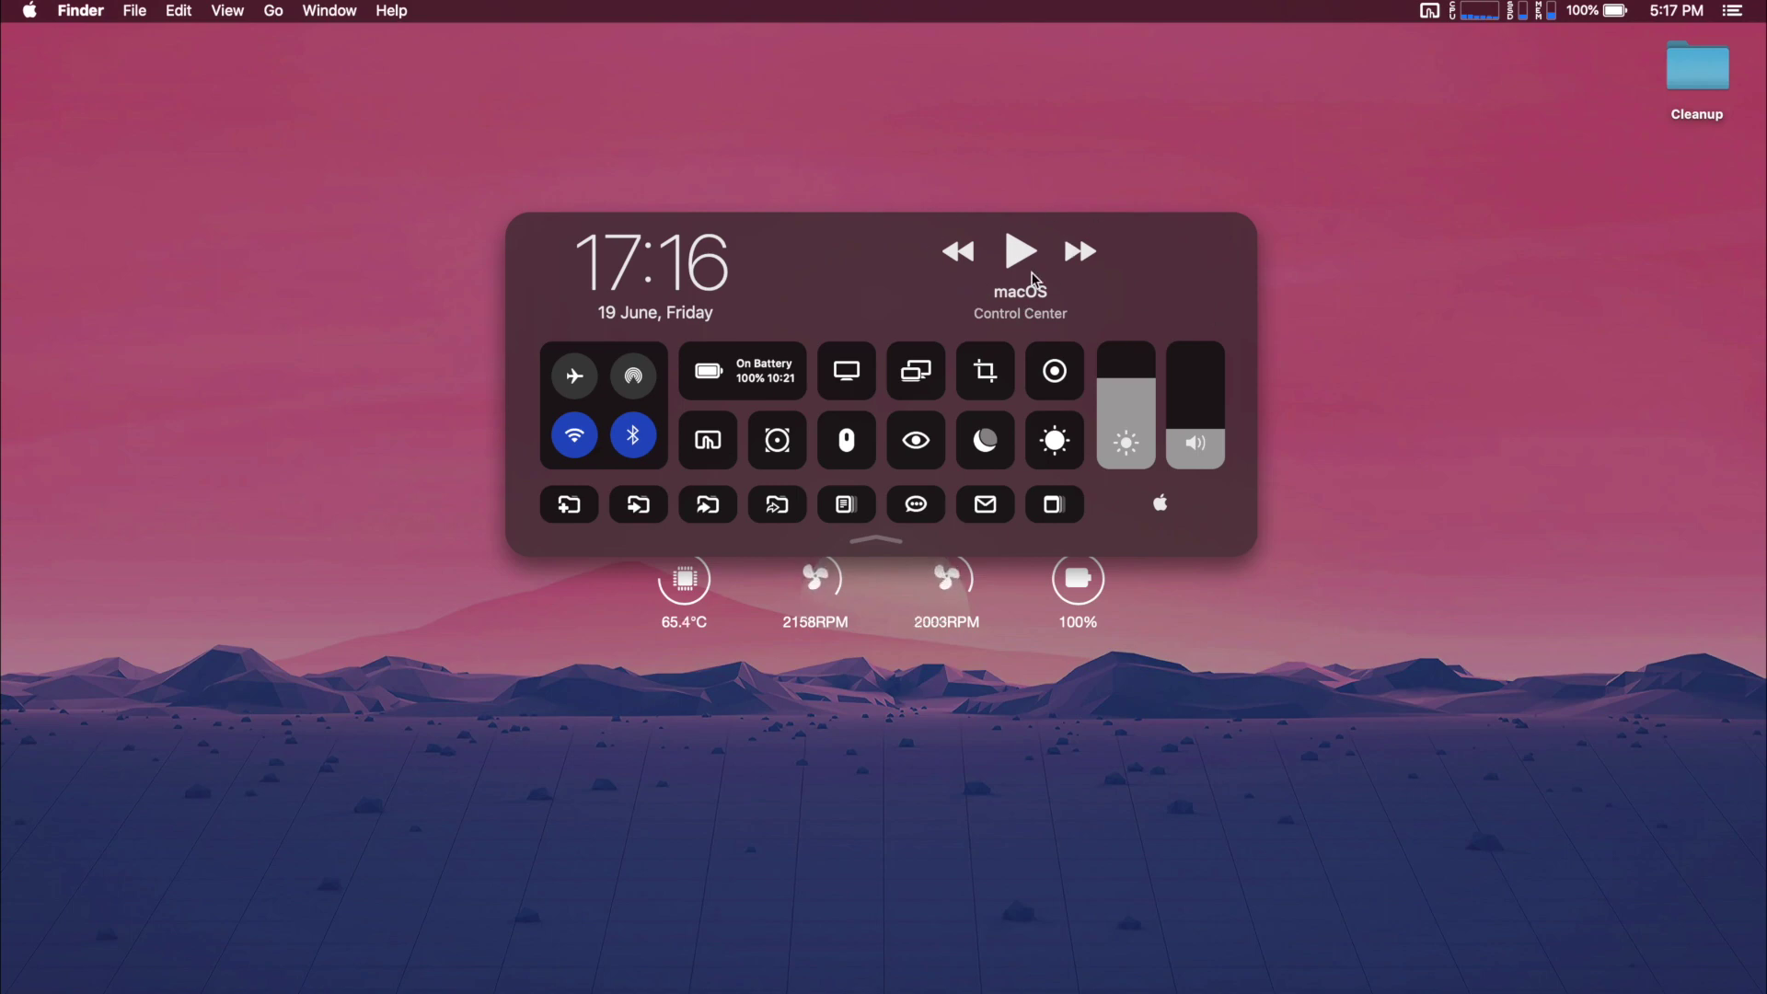
pyautogui.click(877, 538)
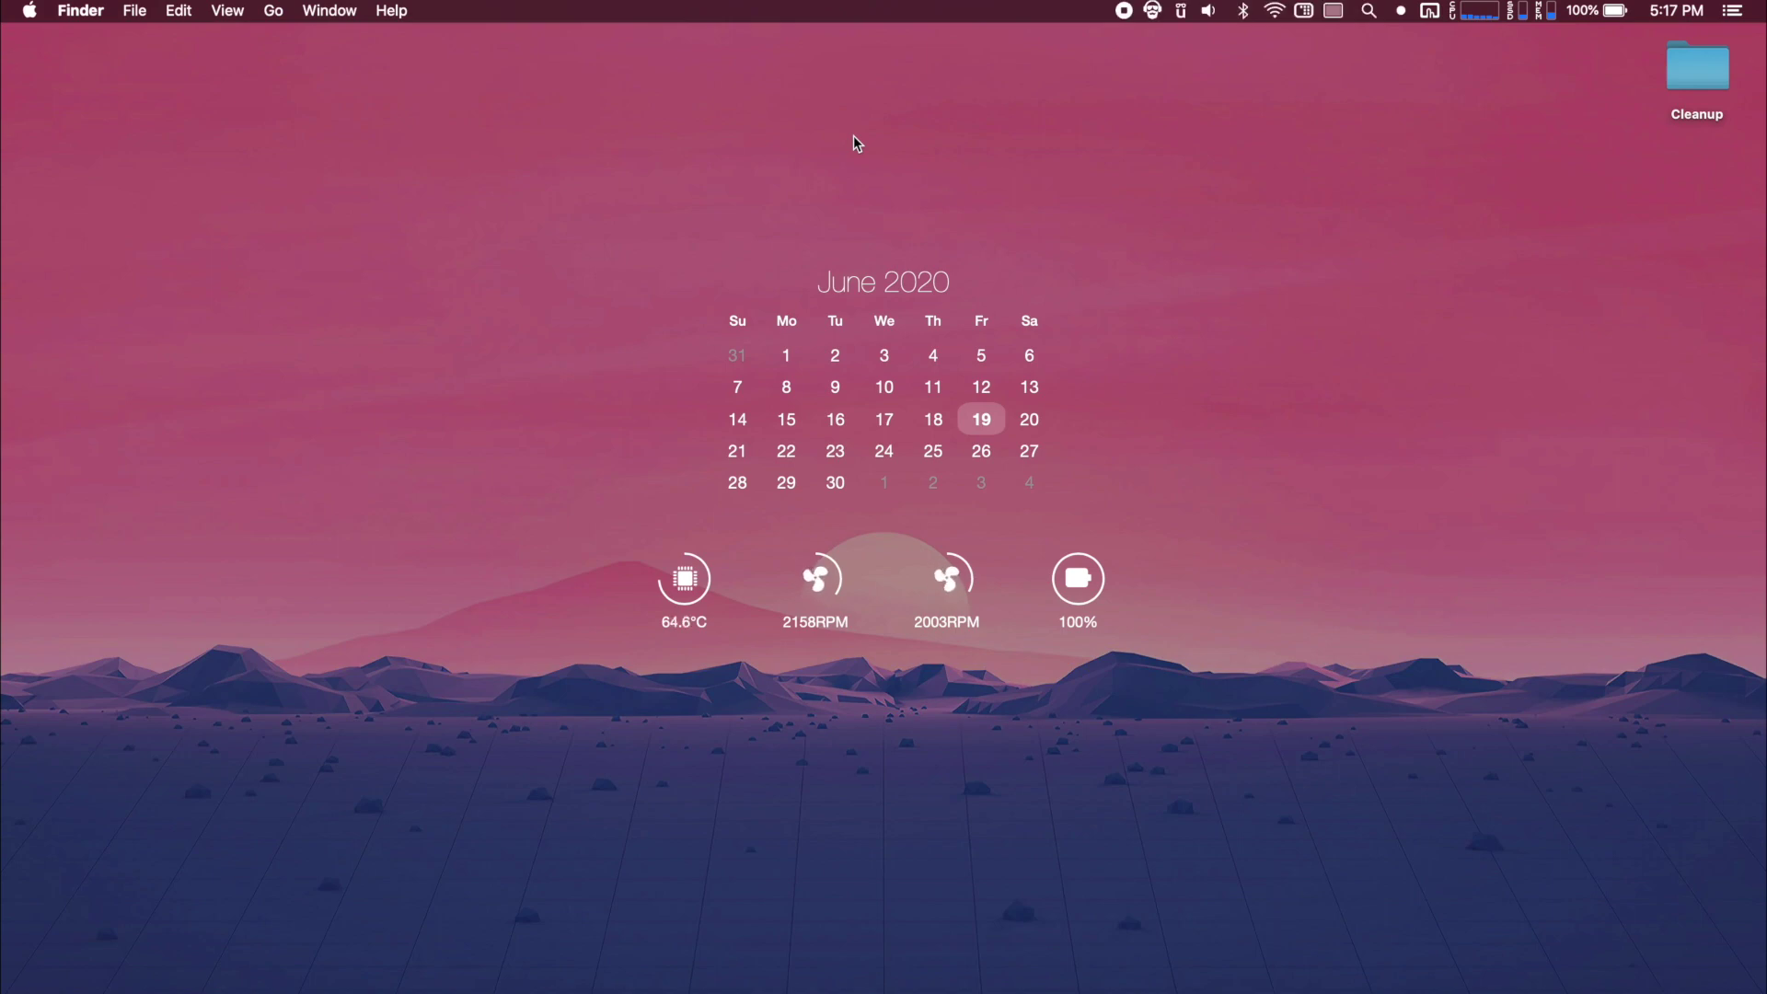
pyautogui.click(1151, 11)
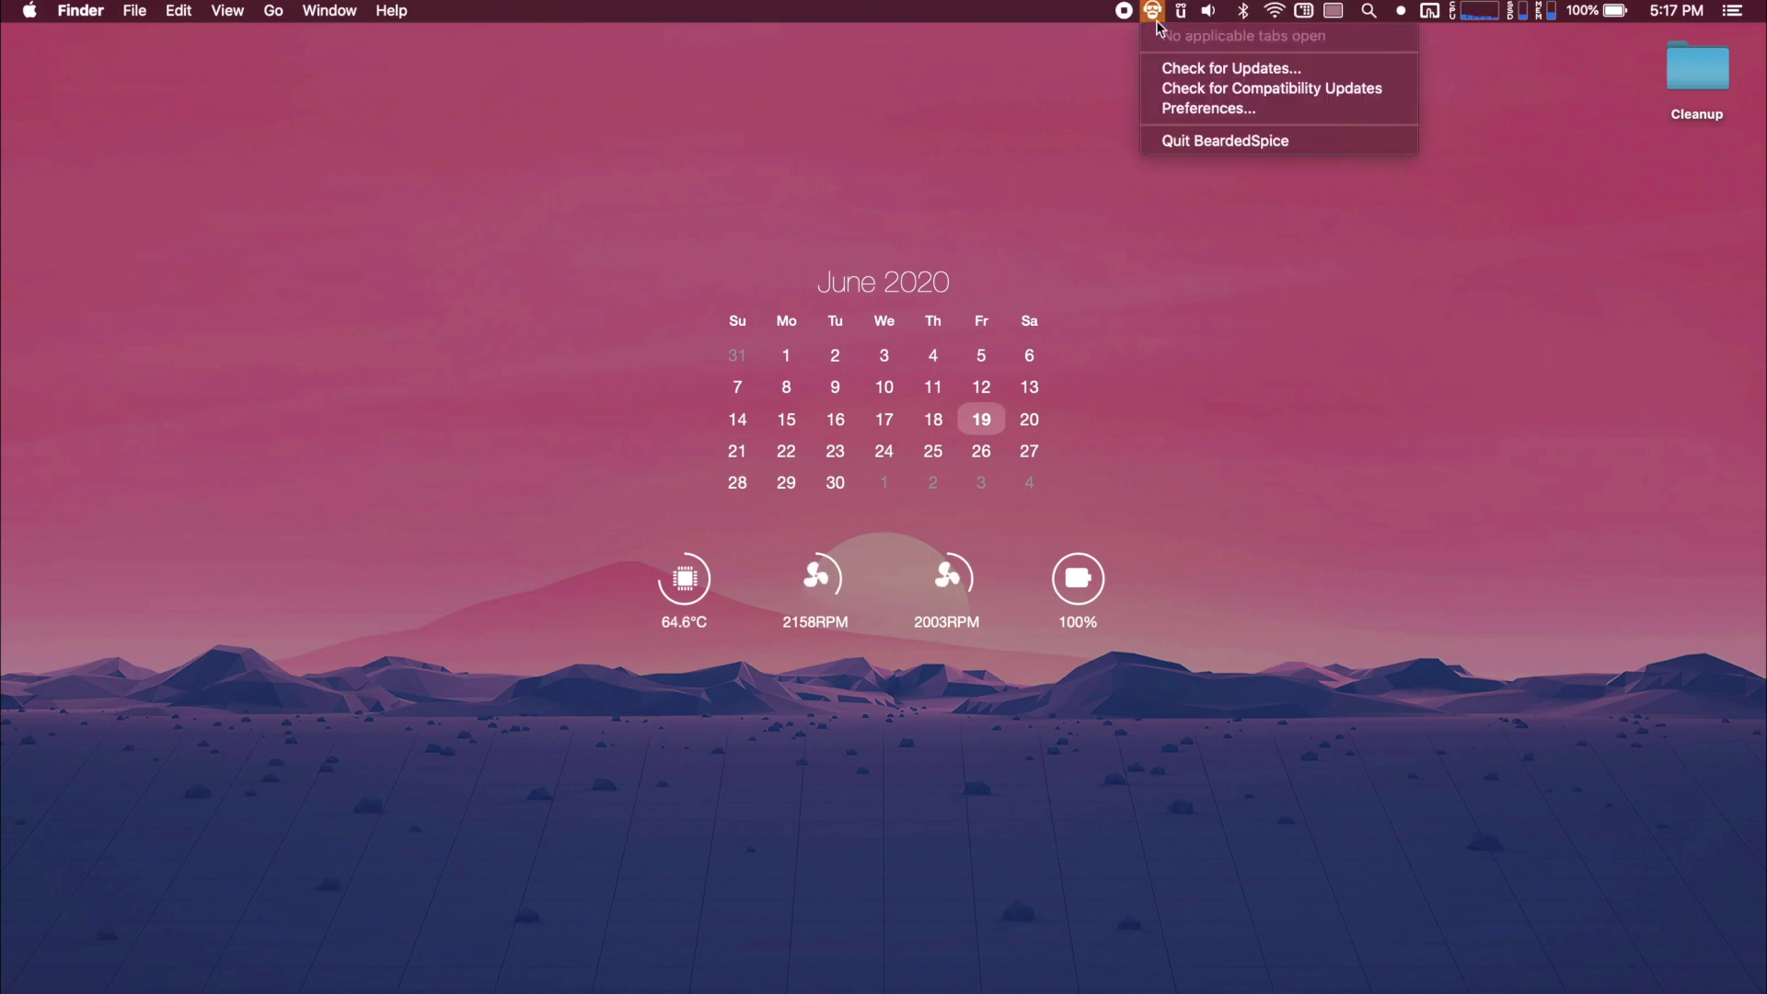
pyautogui.click(1213, 113)
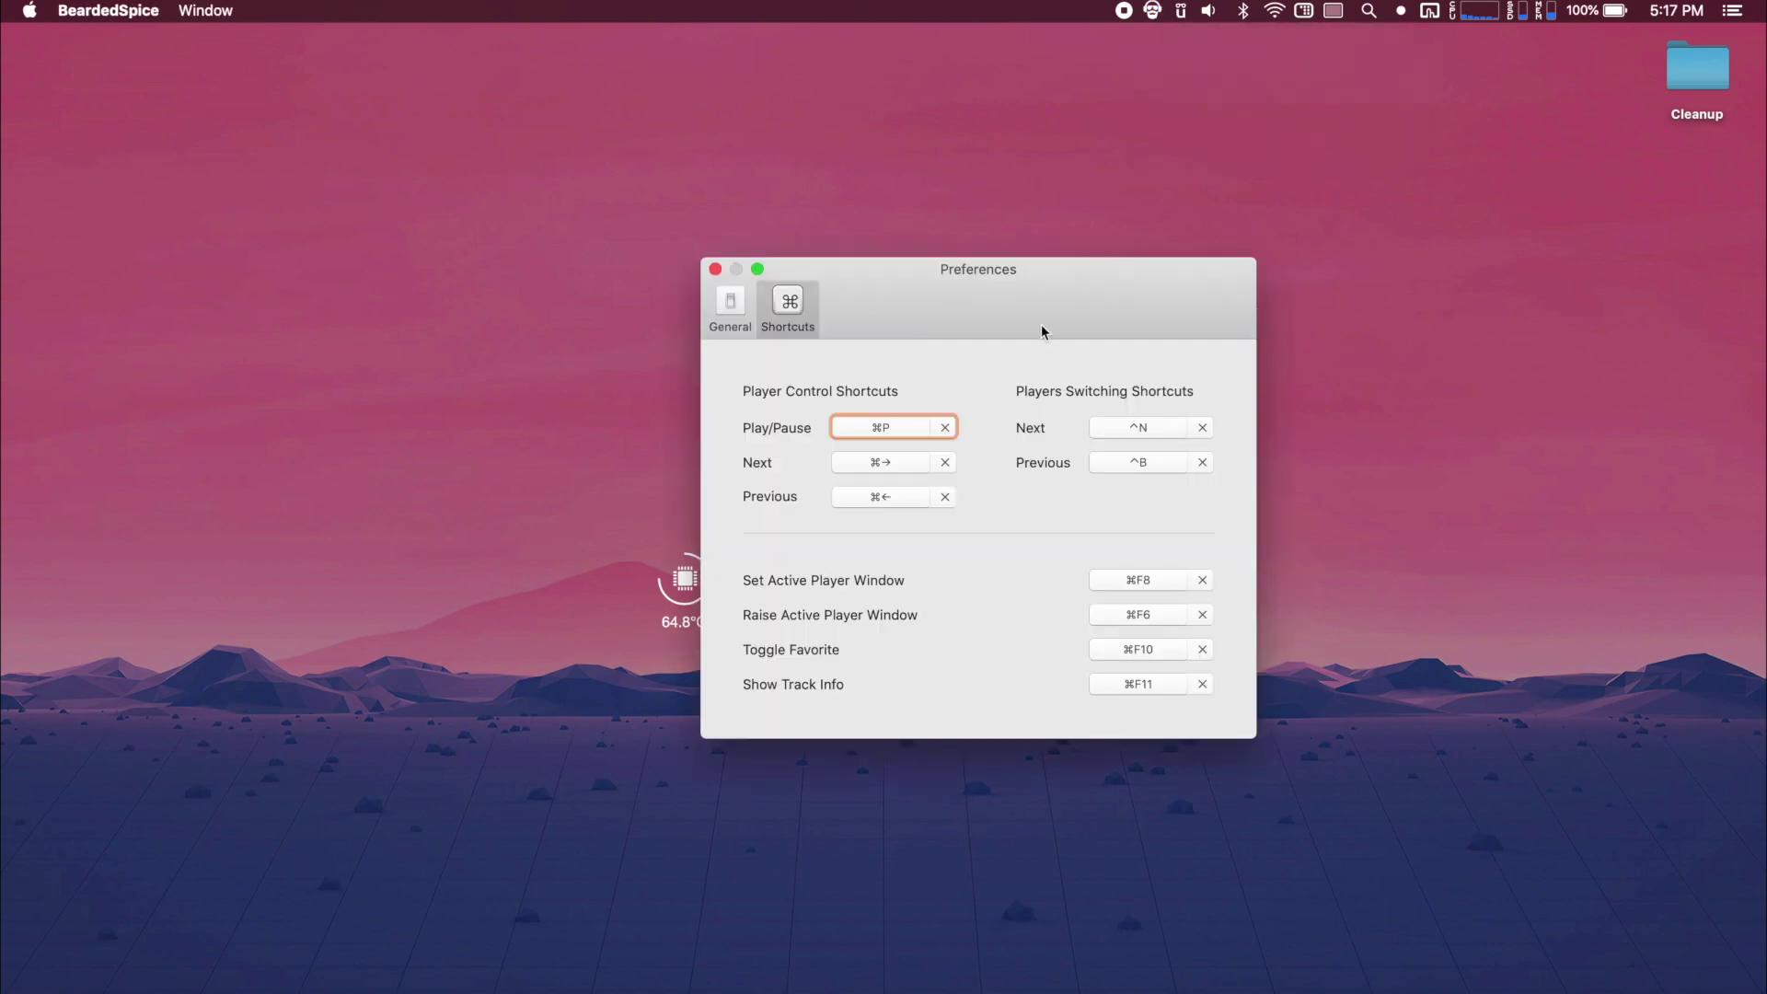
pyautogui.moveTo(989, 276); pyautogui.dragTo(1338, 240)
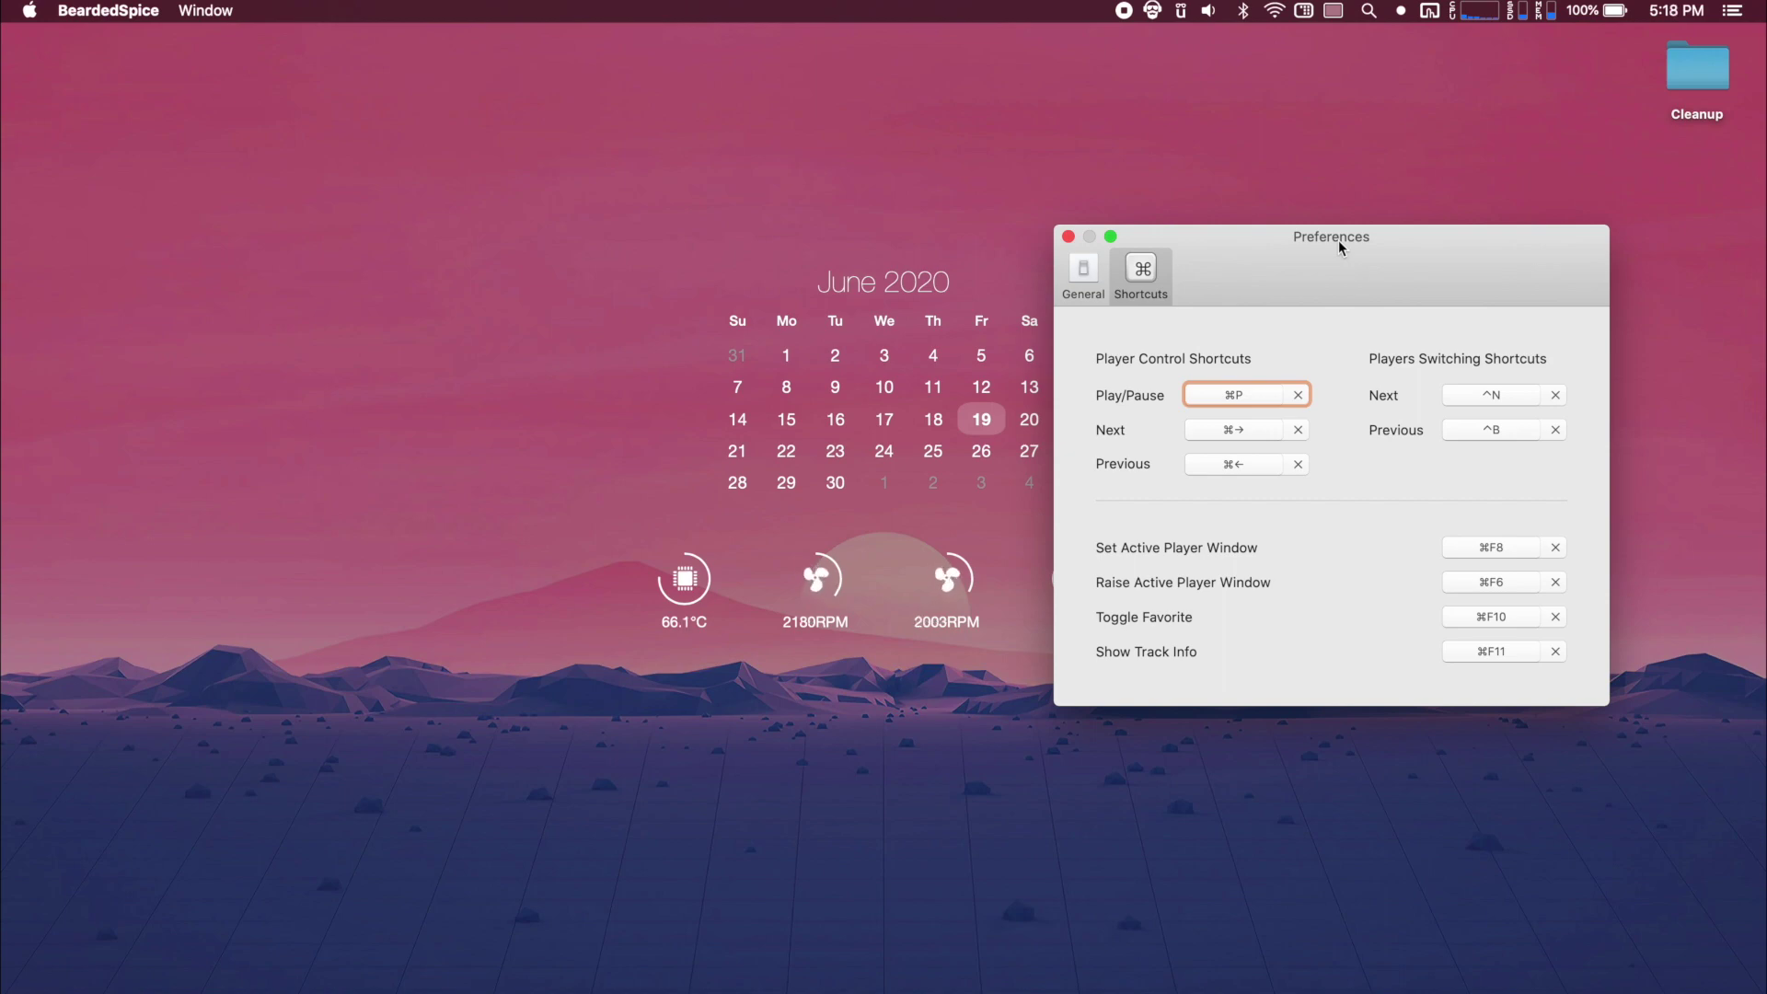
pyautogui.moveTo(1339, 240); pyautogui.dragTo(1351, 223)
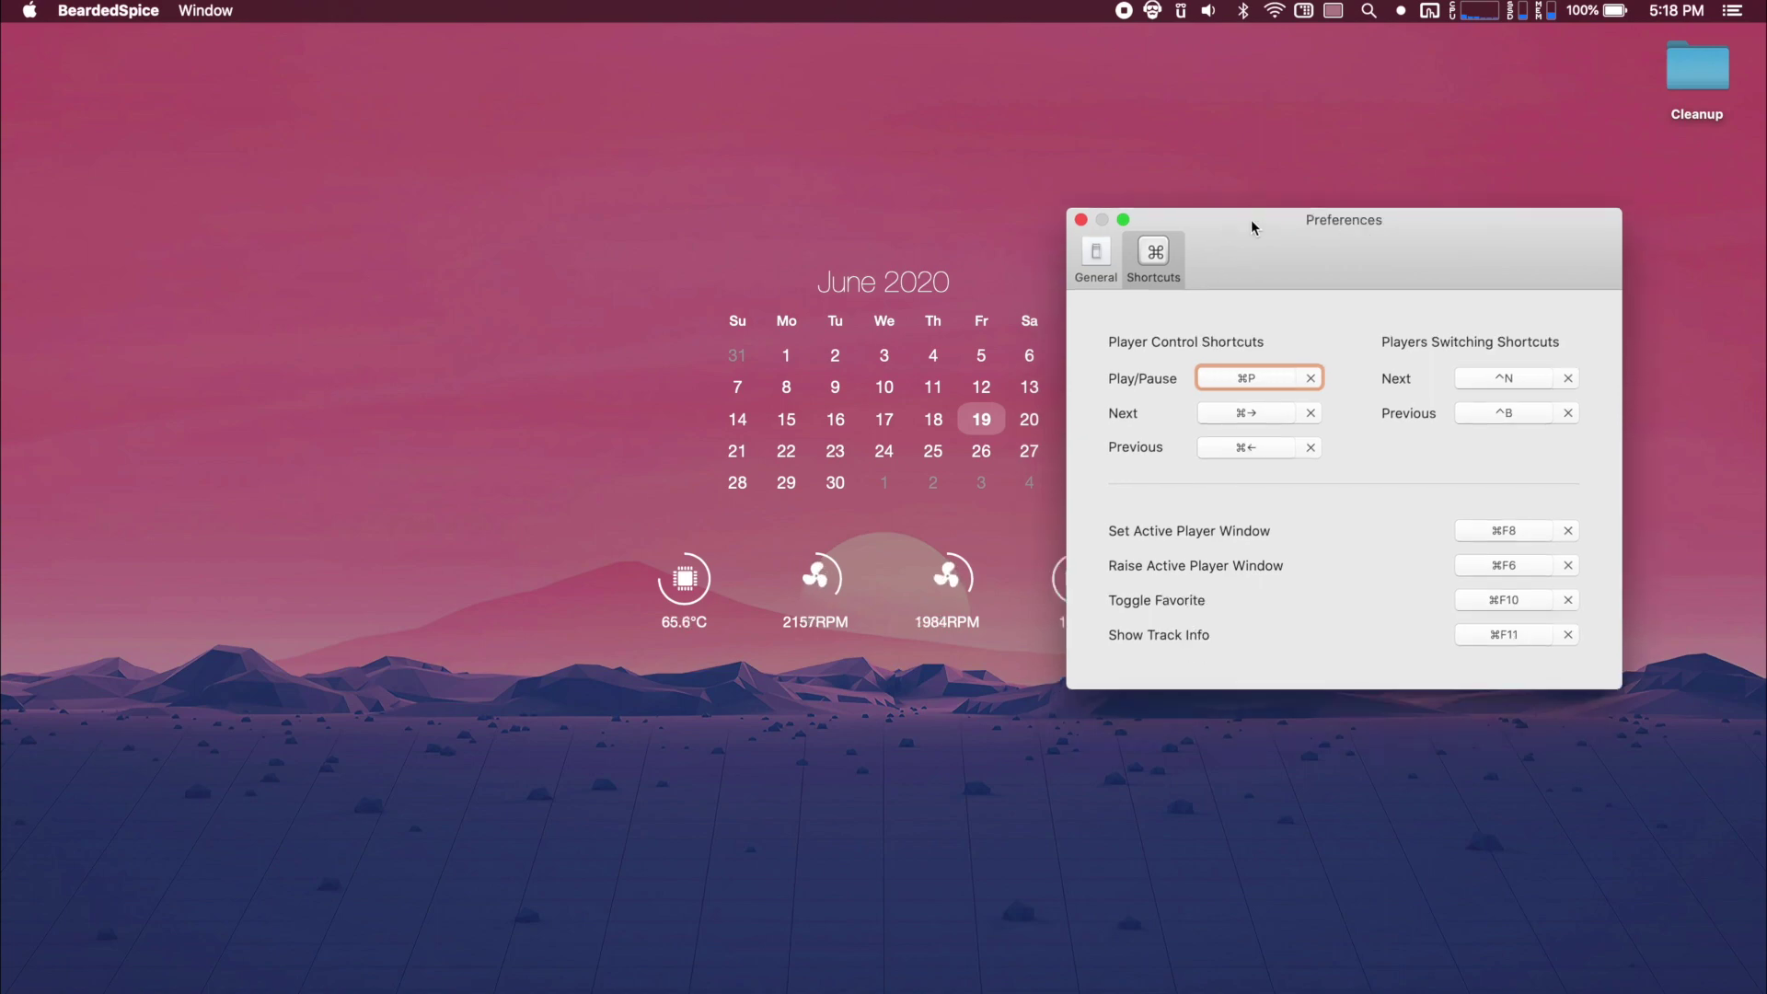
# Toggle the Control Center panel with the Alt+Space hotkey several times, nudging the Preferences window aside
pyautogui.hotkey('alt', 'space')
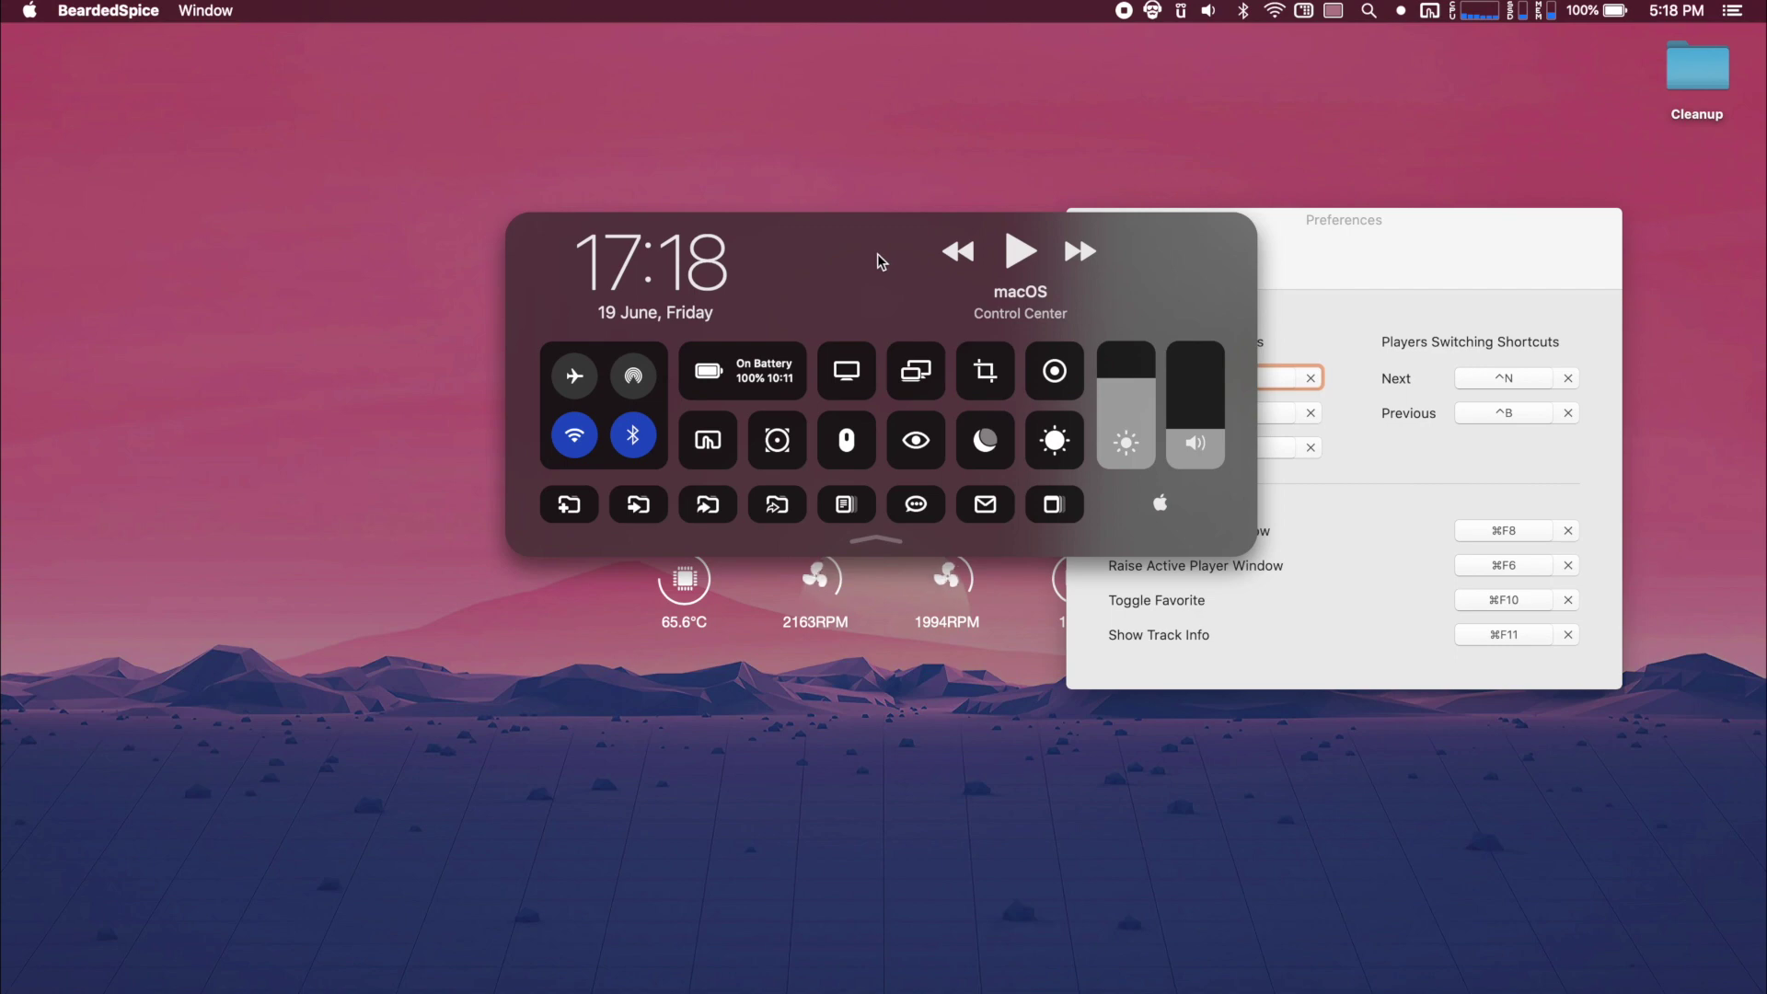
pyautogui.click(1296, 311)
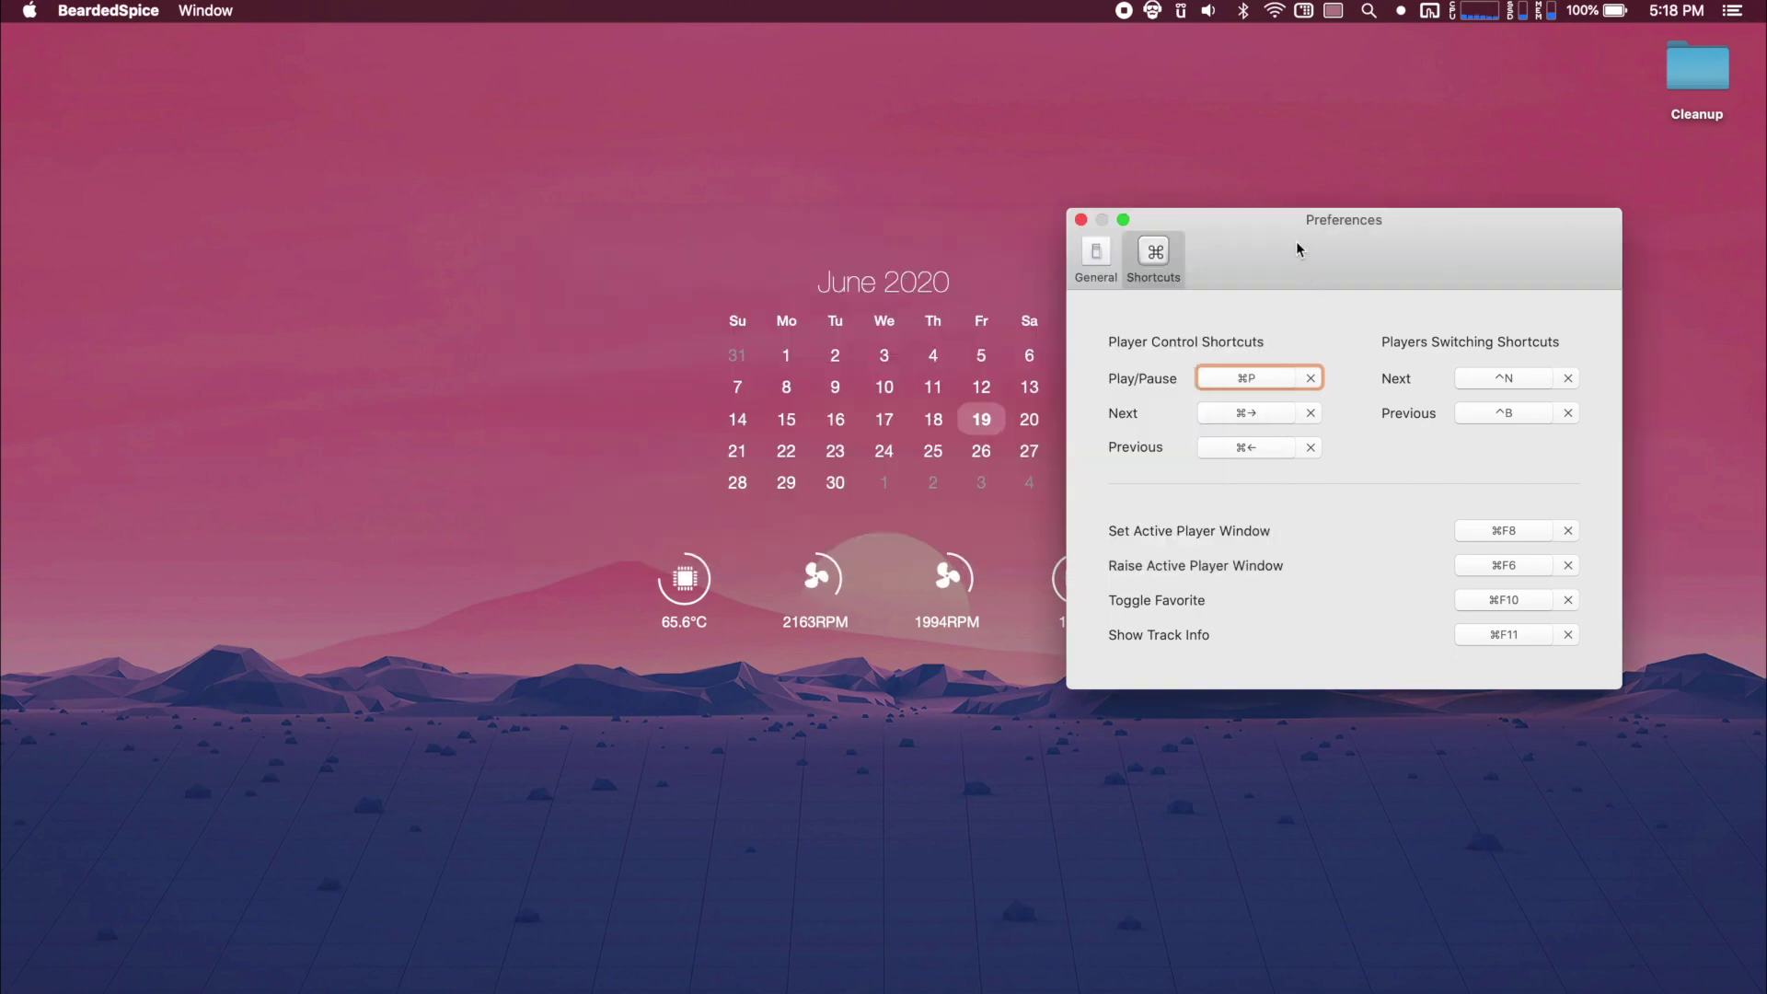
pyautogui.moveTo(1288, 228); pyautogui.dragTo(1304, 232)
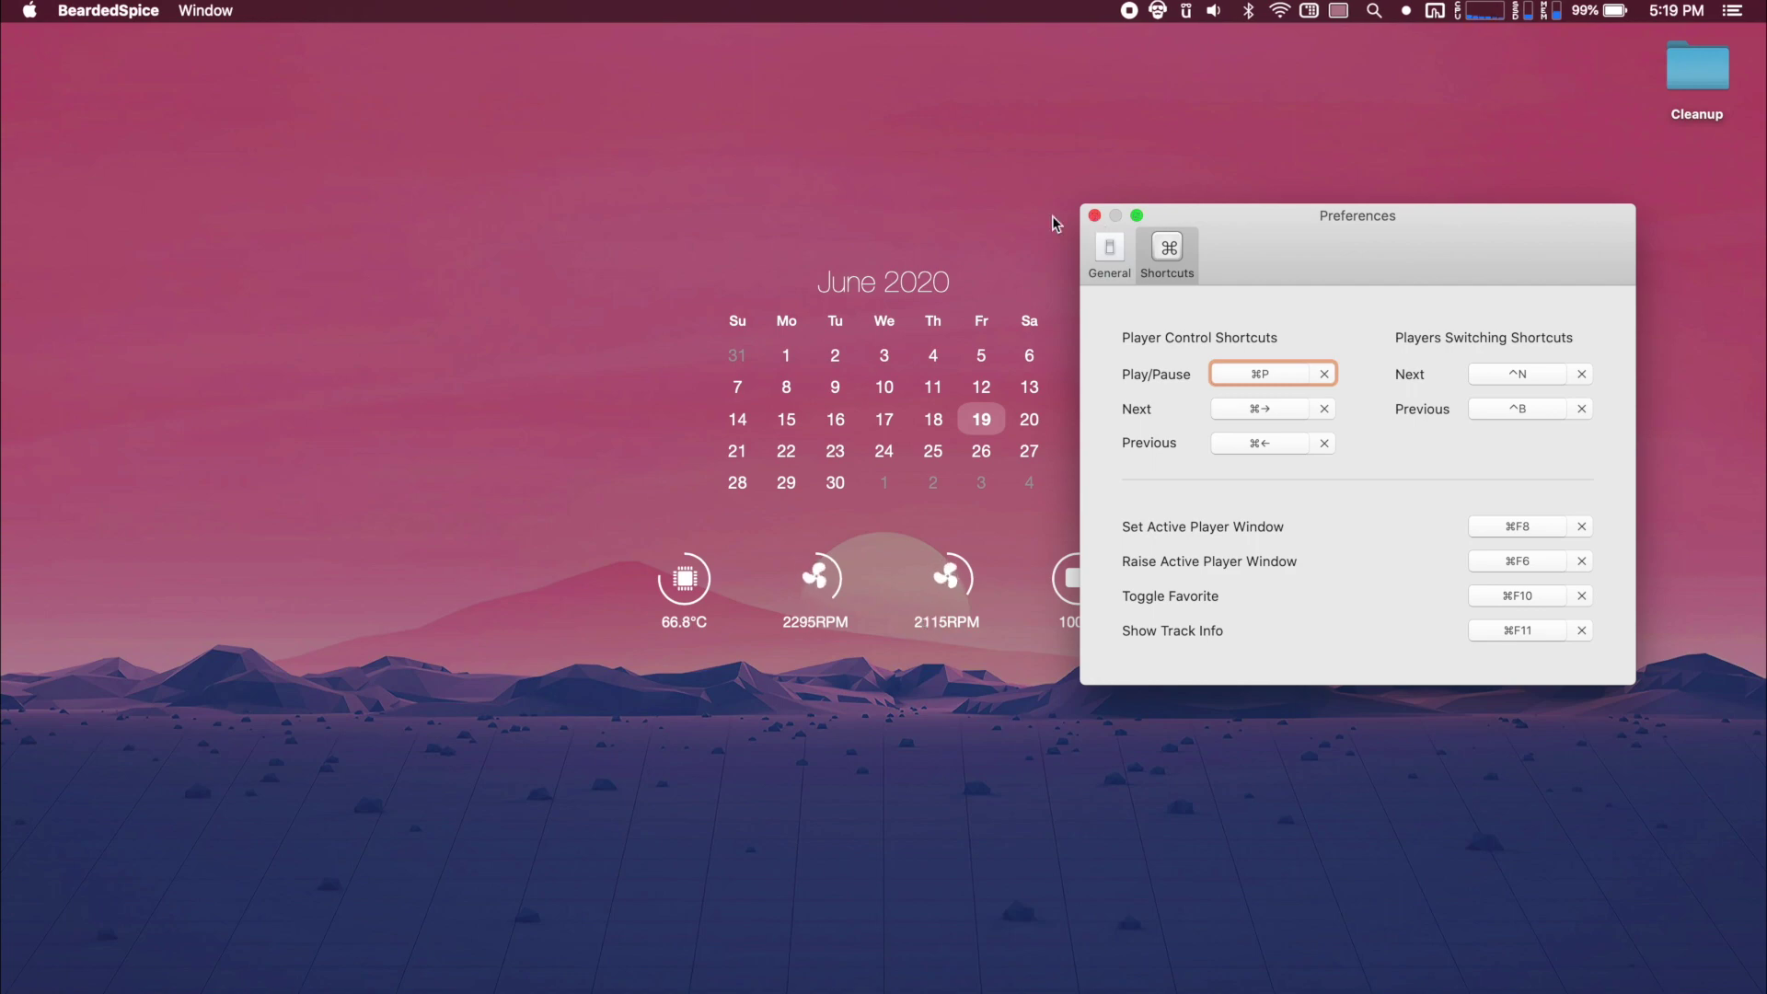
pyautogui.hotkey('alt', 'space')
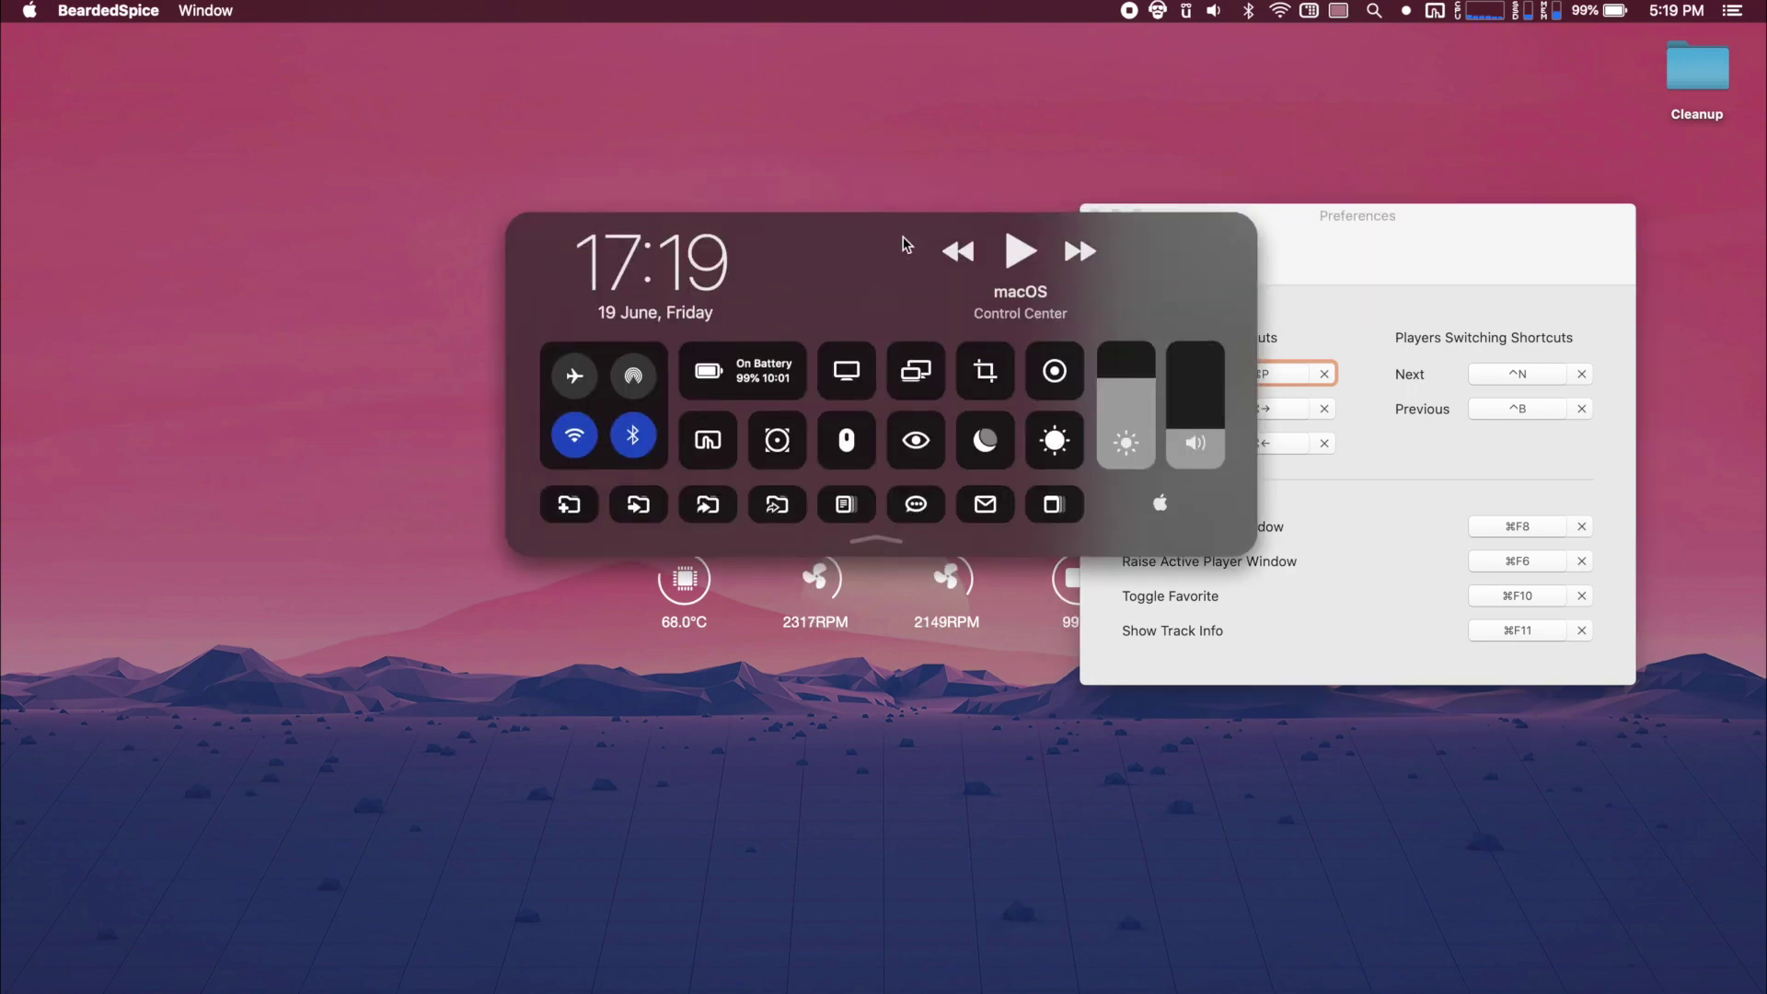
pyautogui.hotkey('alt', 'space')
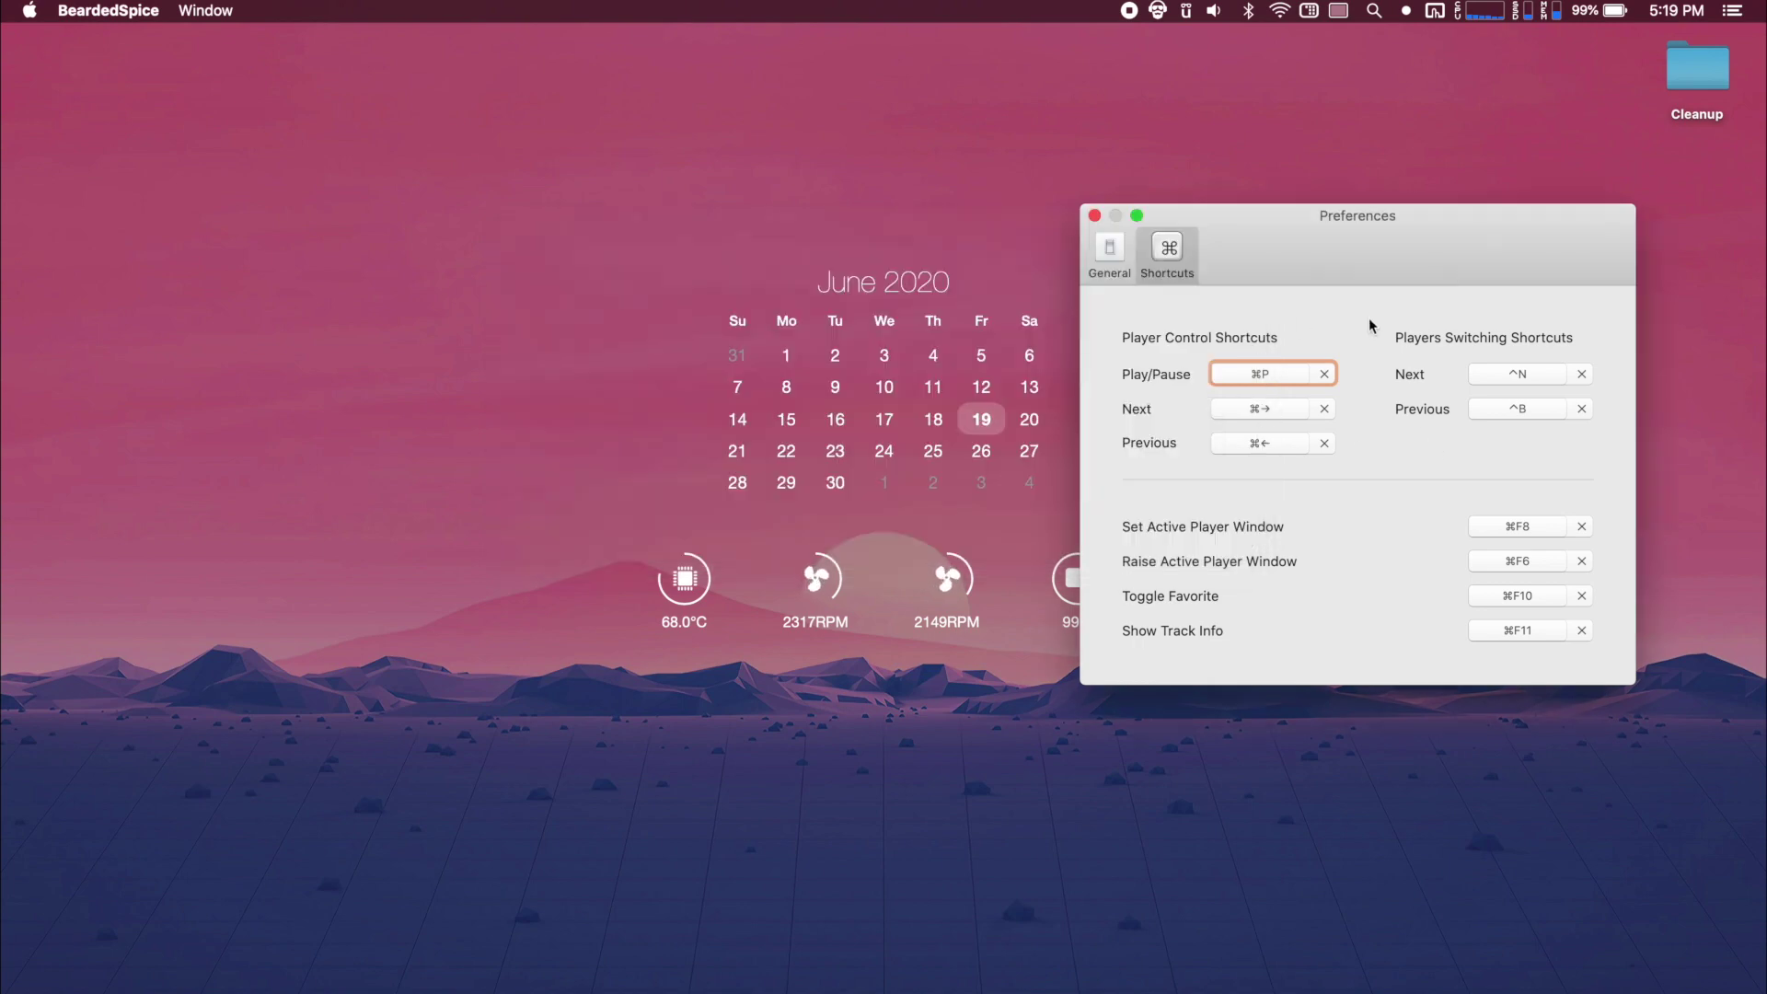
pyautogui.hotkey('alt', 'space')
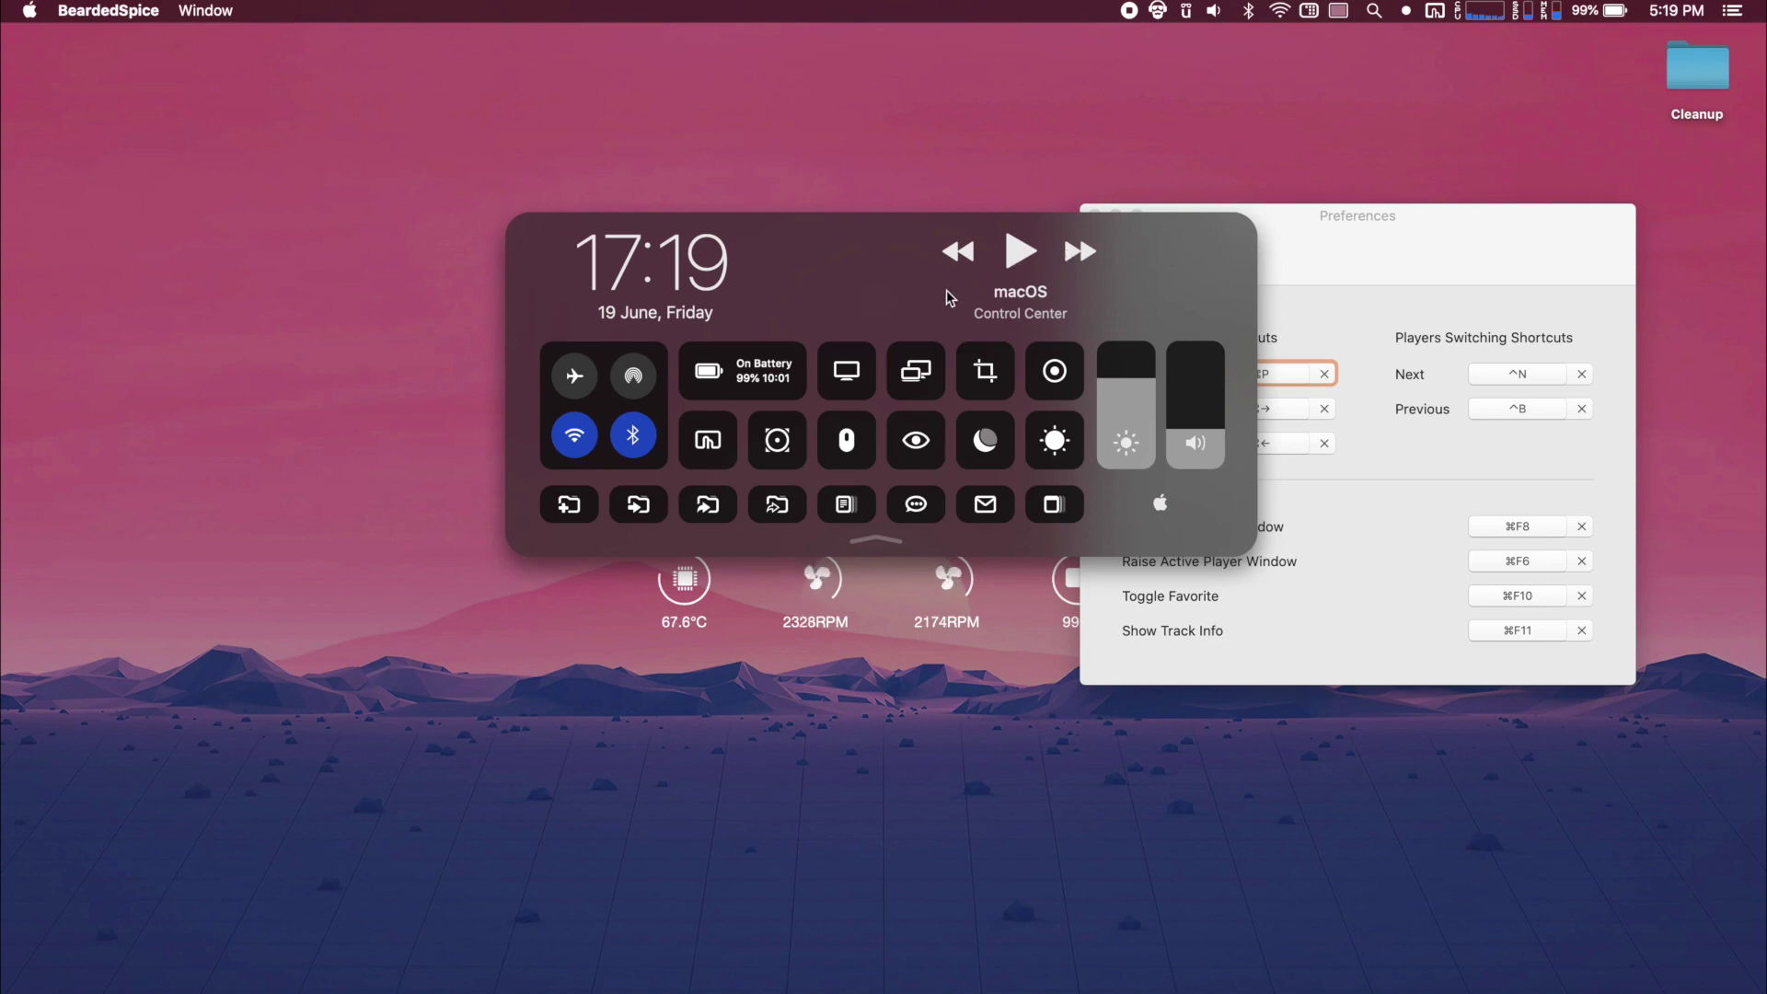
pyautogui.press('Escape')
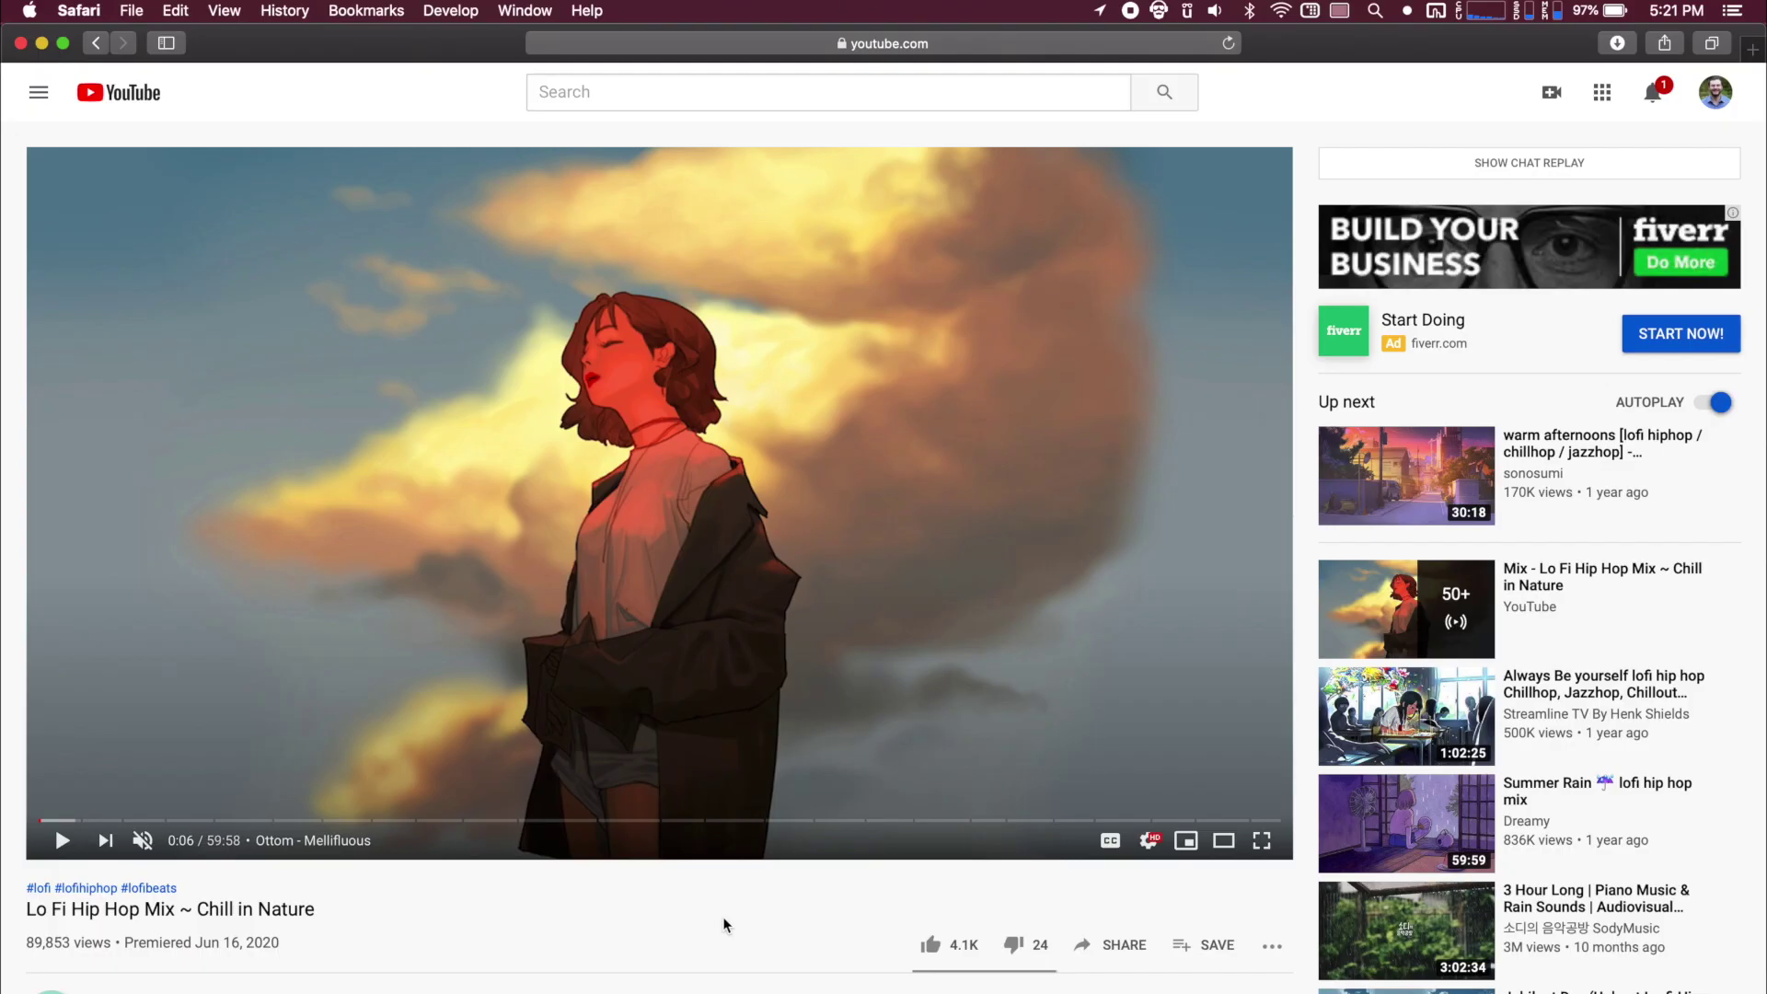
# Switch between Spotify and the YouTube mix in Safari, open a Google tab, and check BeardedSpice's player list
pyautogui.press('super+Tab')
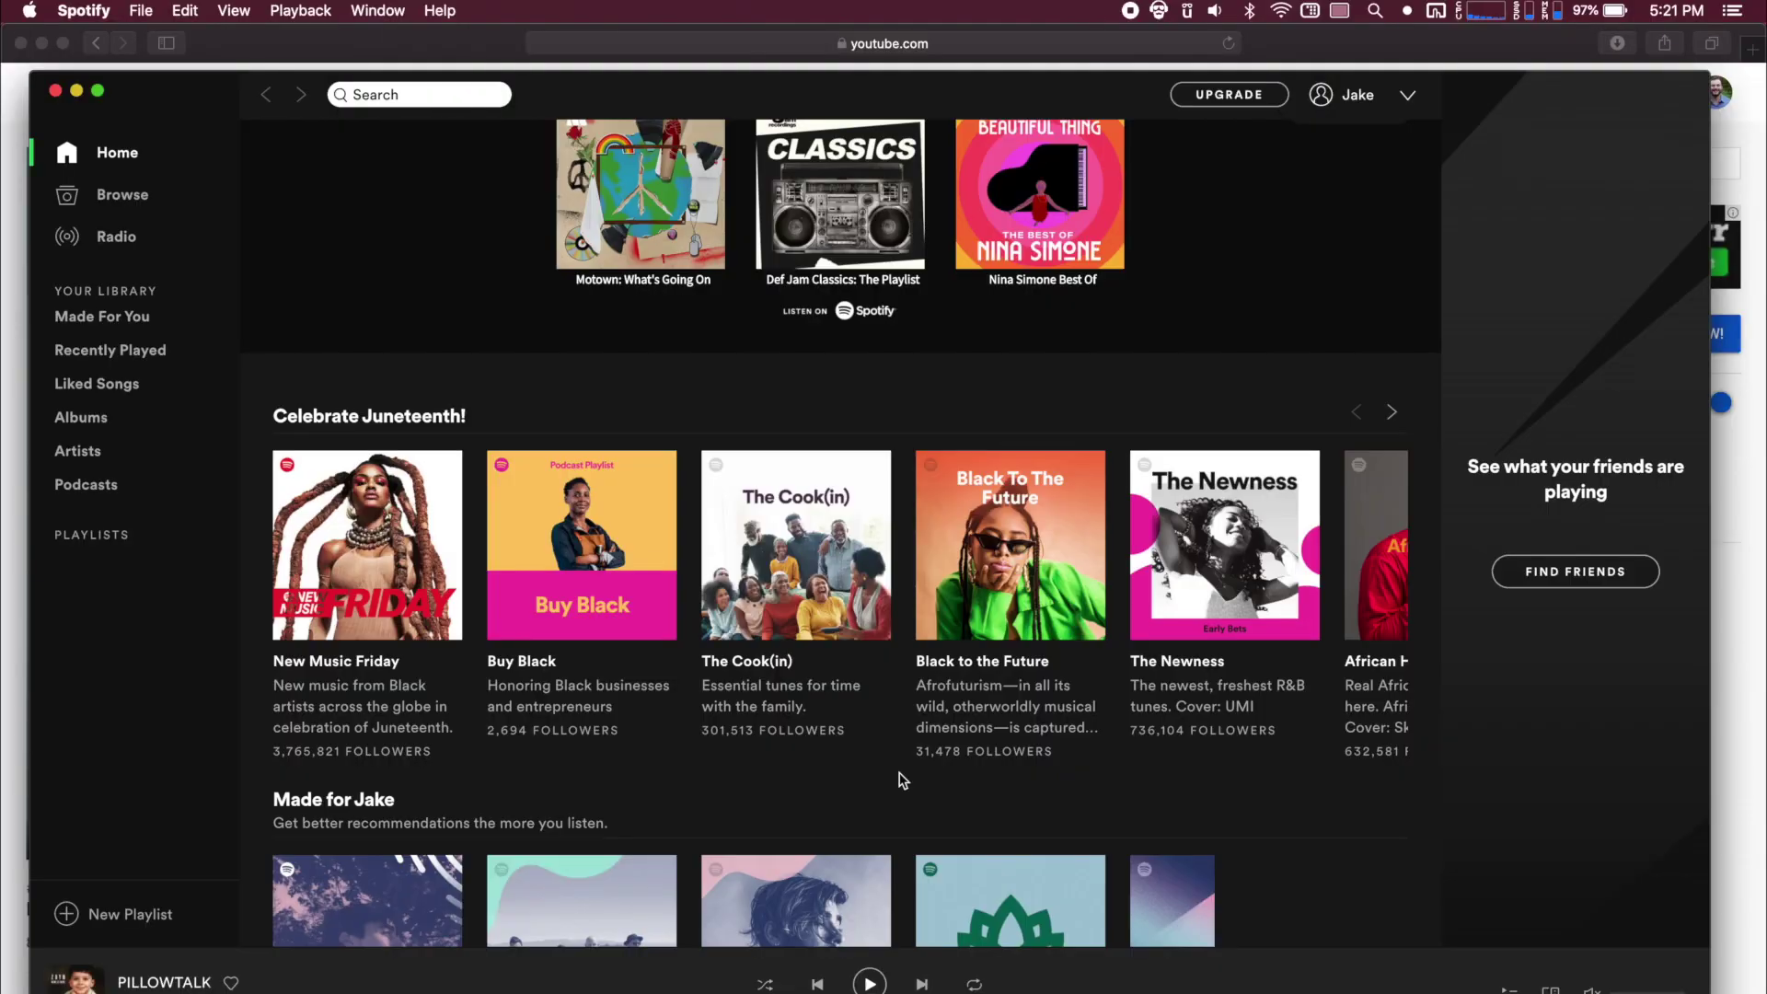
pyautogui.press('super+Tab')
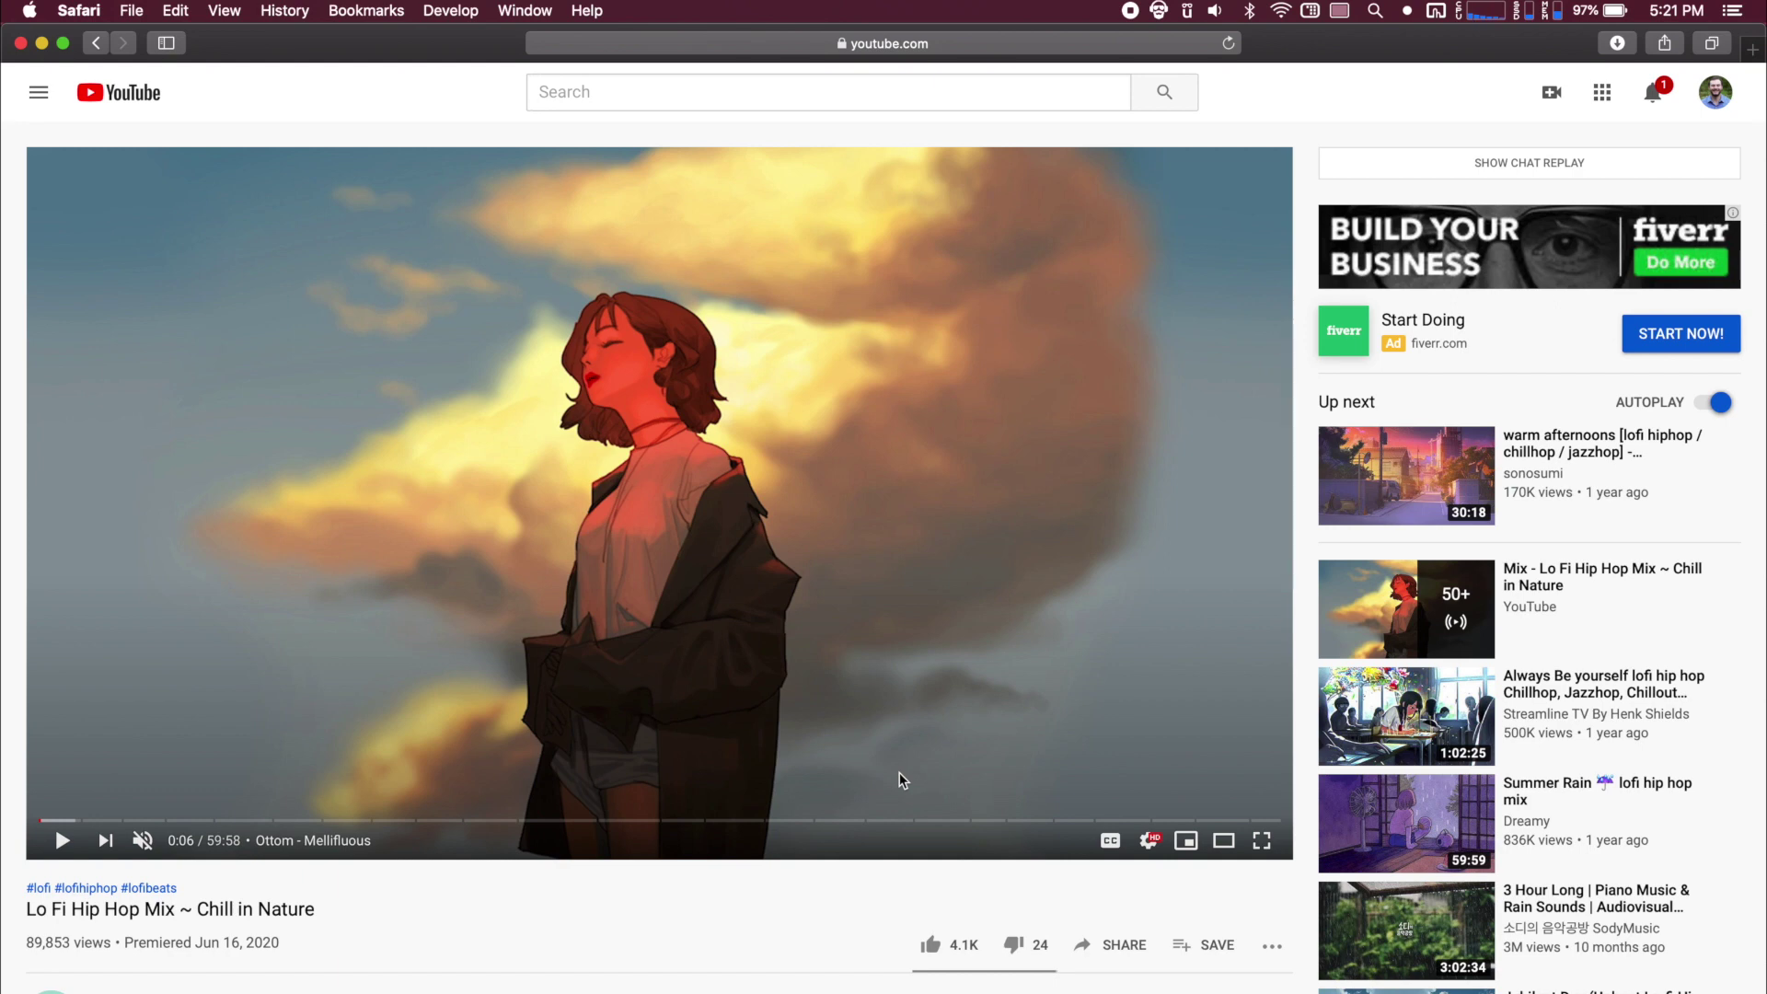
pyautogui.press('super+t')
pyautogui.click(1158, 11)
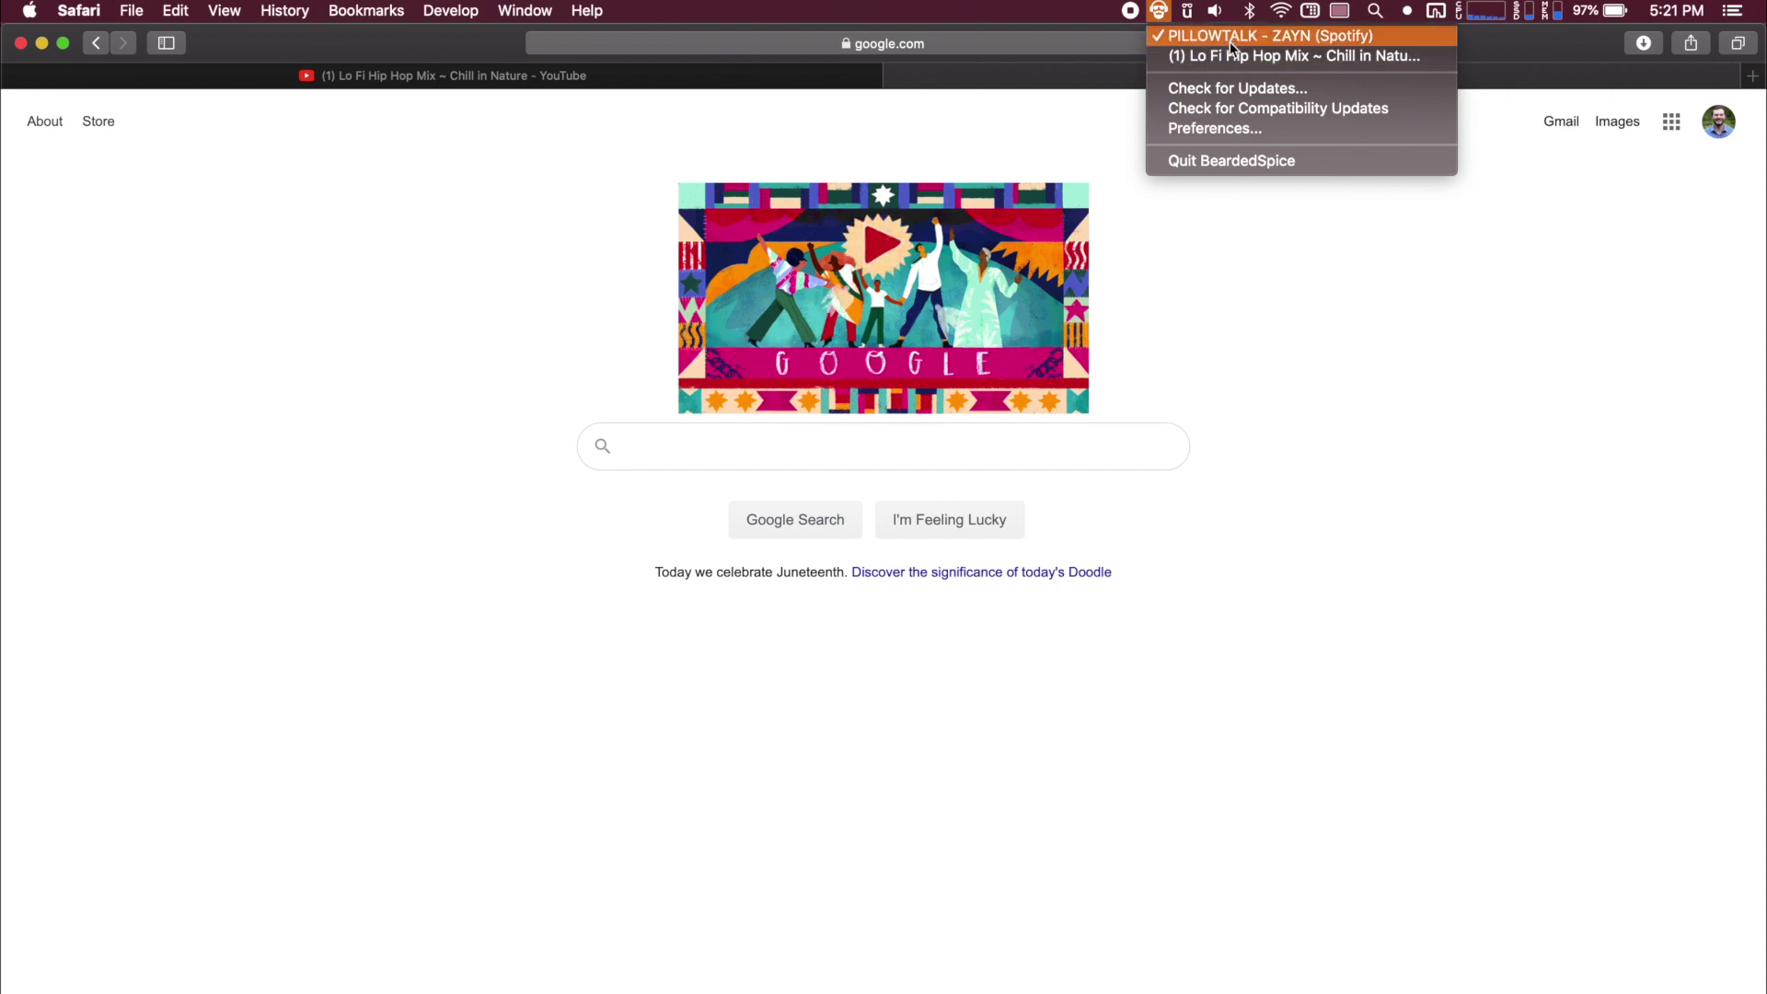
pyautogui.click(1222, 243)
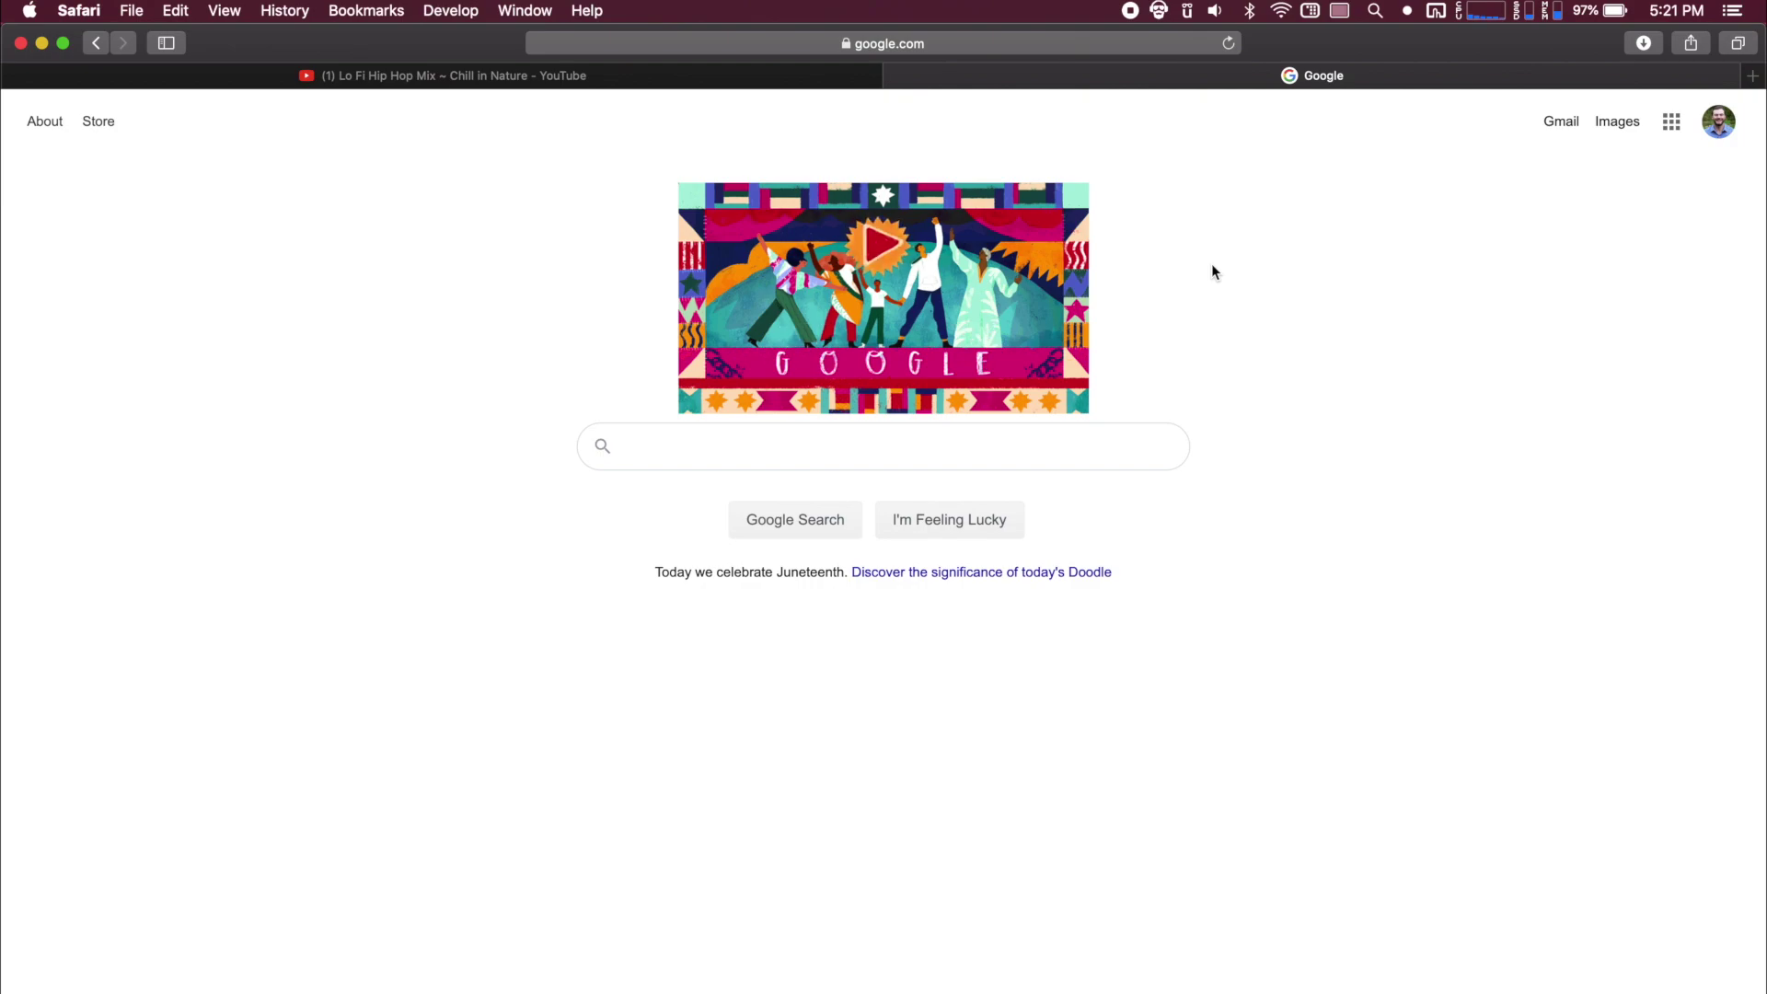
# Use Mission Control to alternate between the Spotify window and the Safari Google page
pyautogui.hotkey('ctrl', 'Up')
pyautogui.click(697, 684)
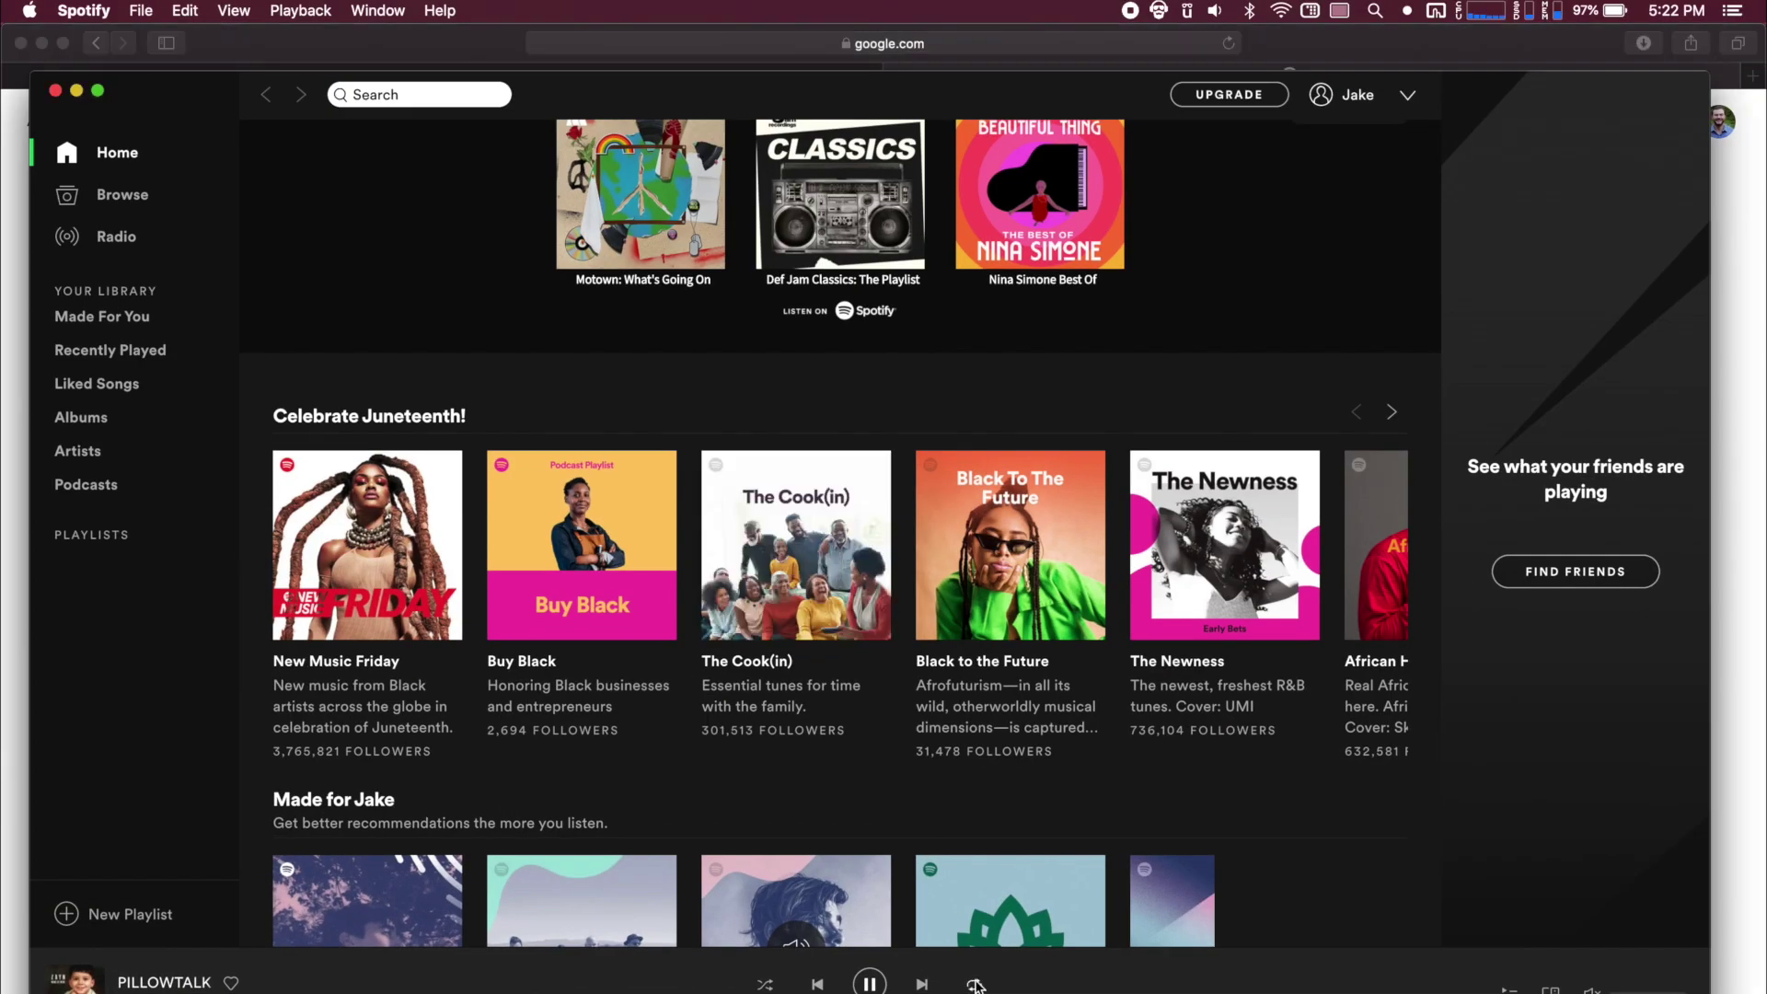
pyautogui.hotkey('ctrl', 'Up')
pyautogui.click(1156, 519)
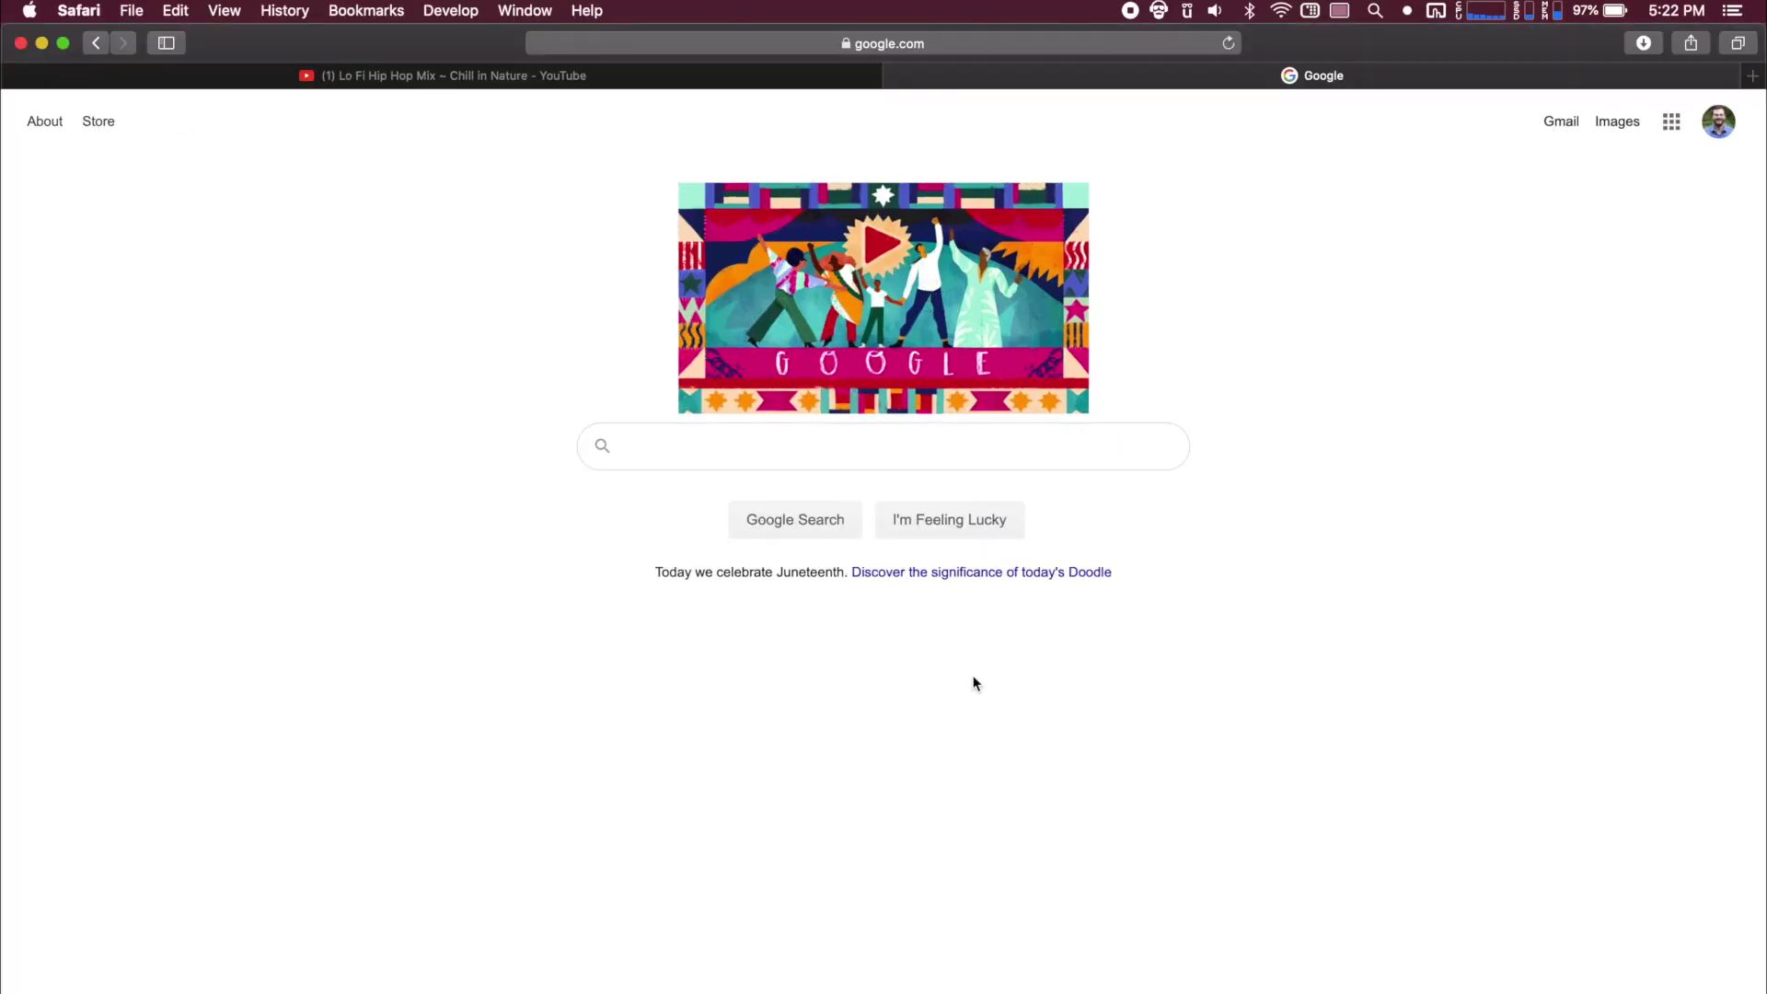
pyautogui.hotkey('ctrl', 'Up')
pyautogui.click(612, 703)
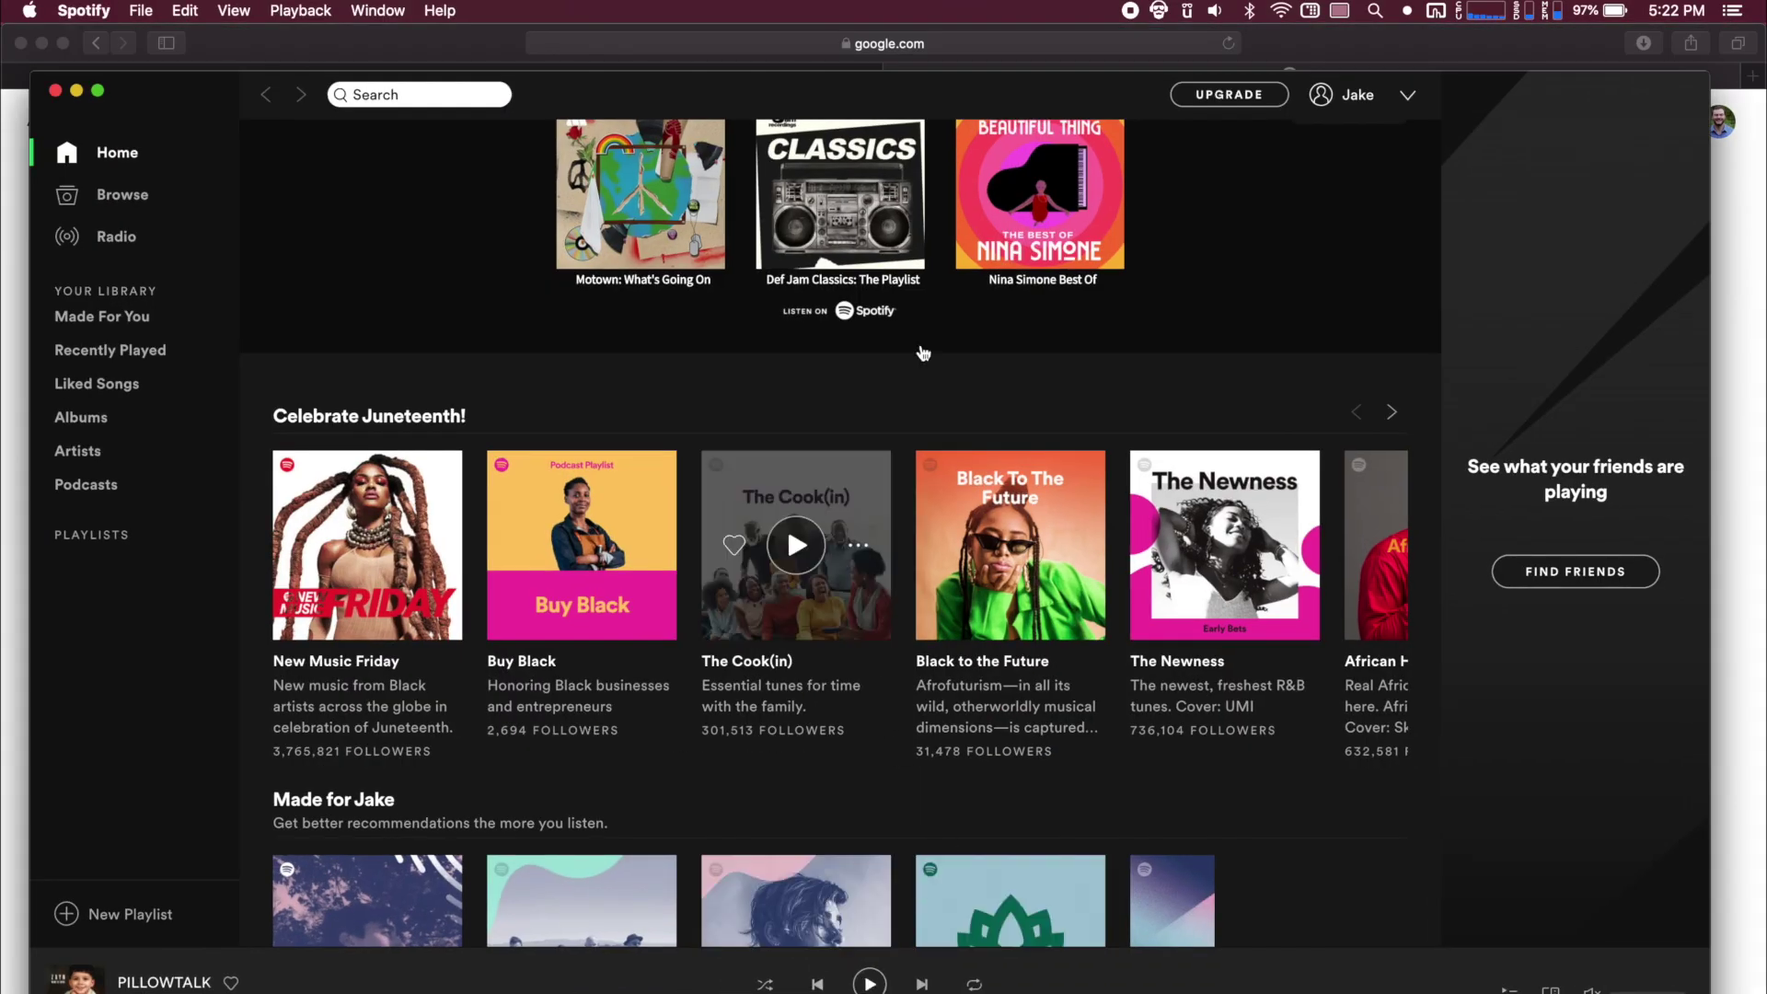
pyautogui.hotkey('ctrl', 'Up')
pyautogui.click(1145, 285)
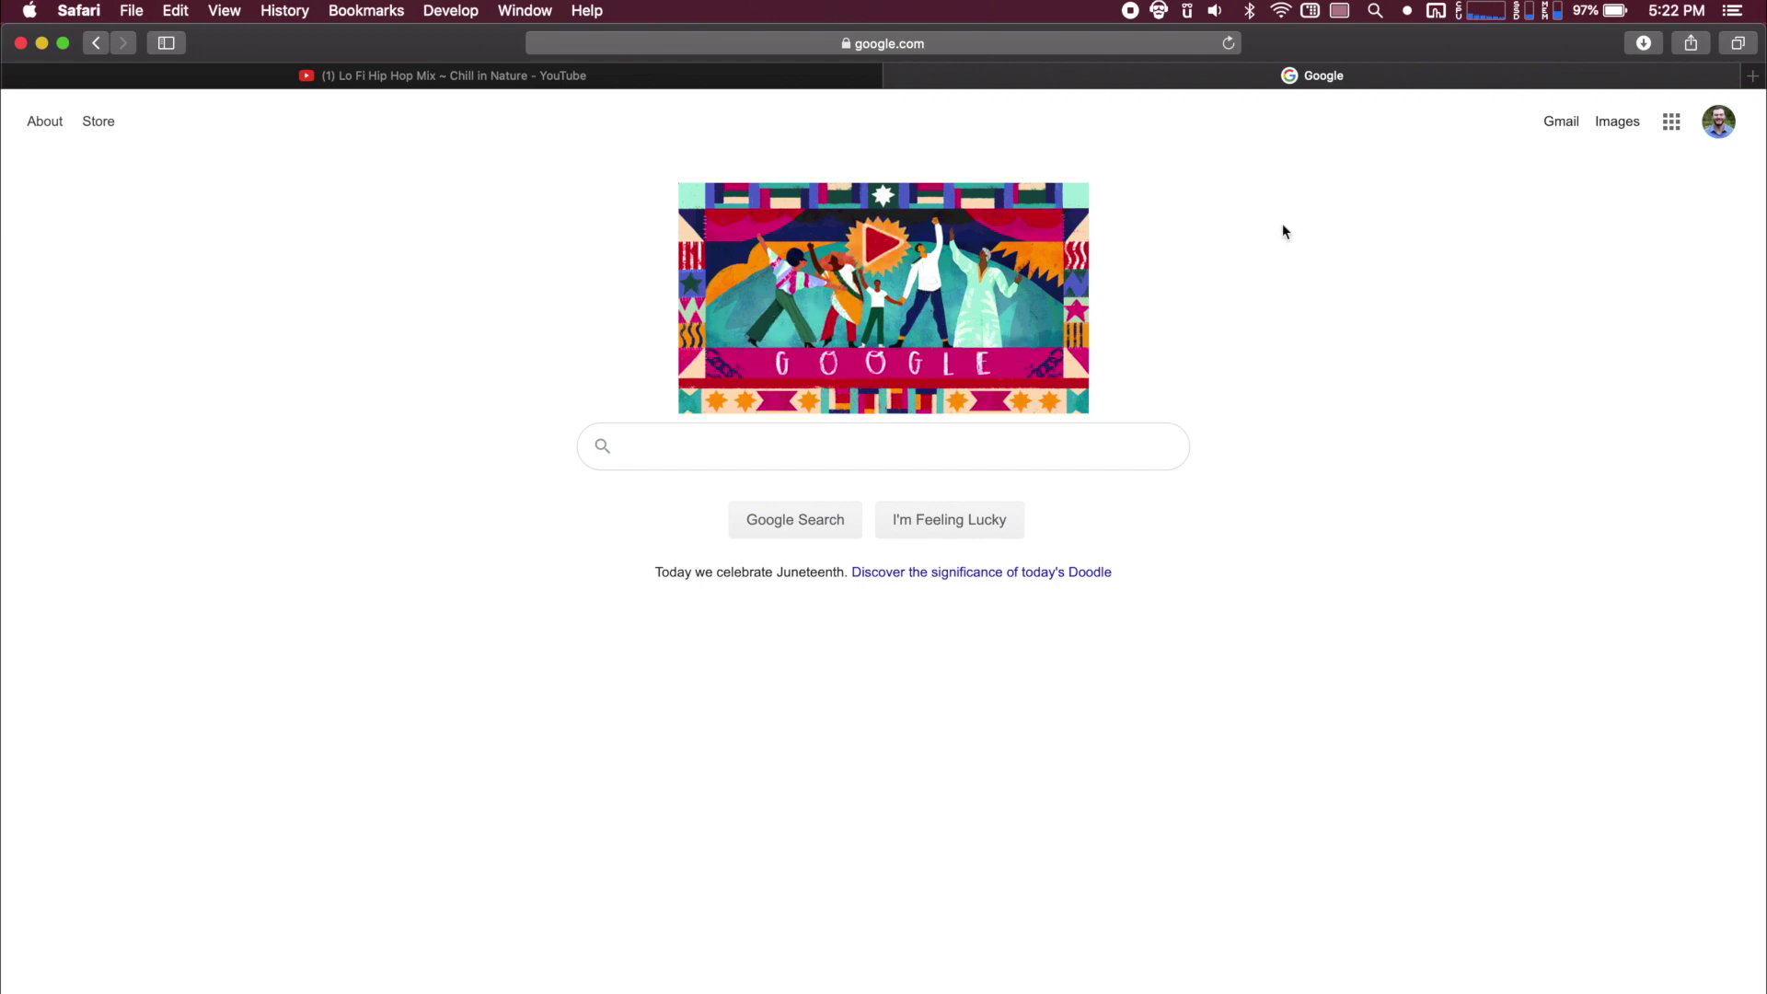
# Check the active BeardedSpice player again and bring up the Control Center panel with Ctrl+Space
pyautogui.click(1156, 10)
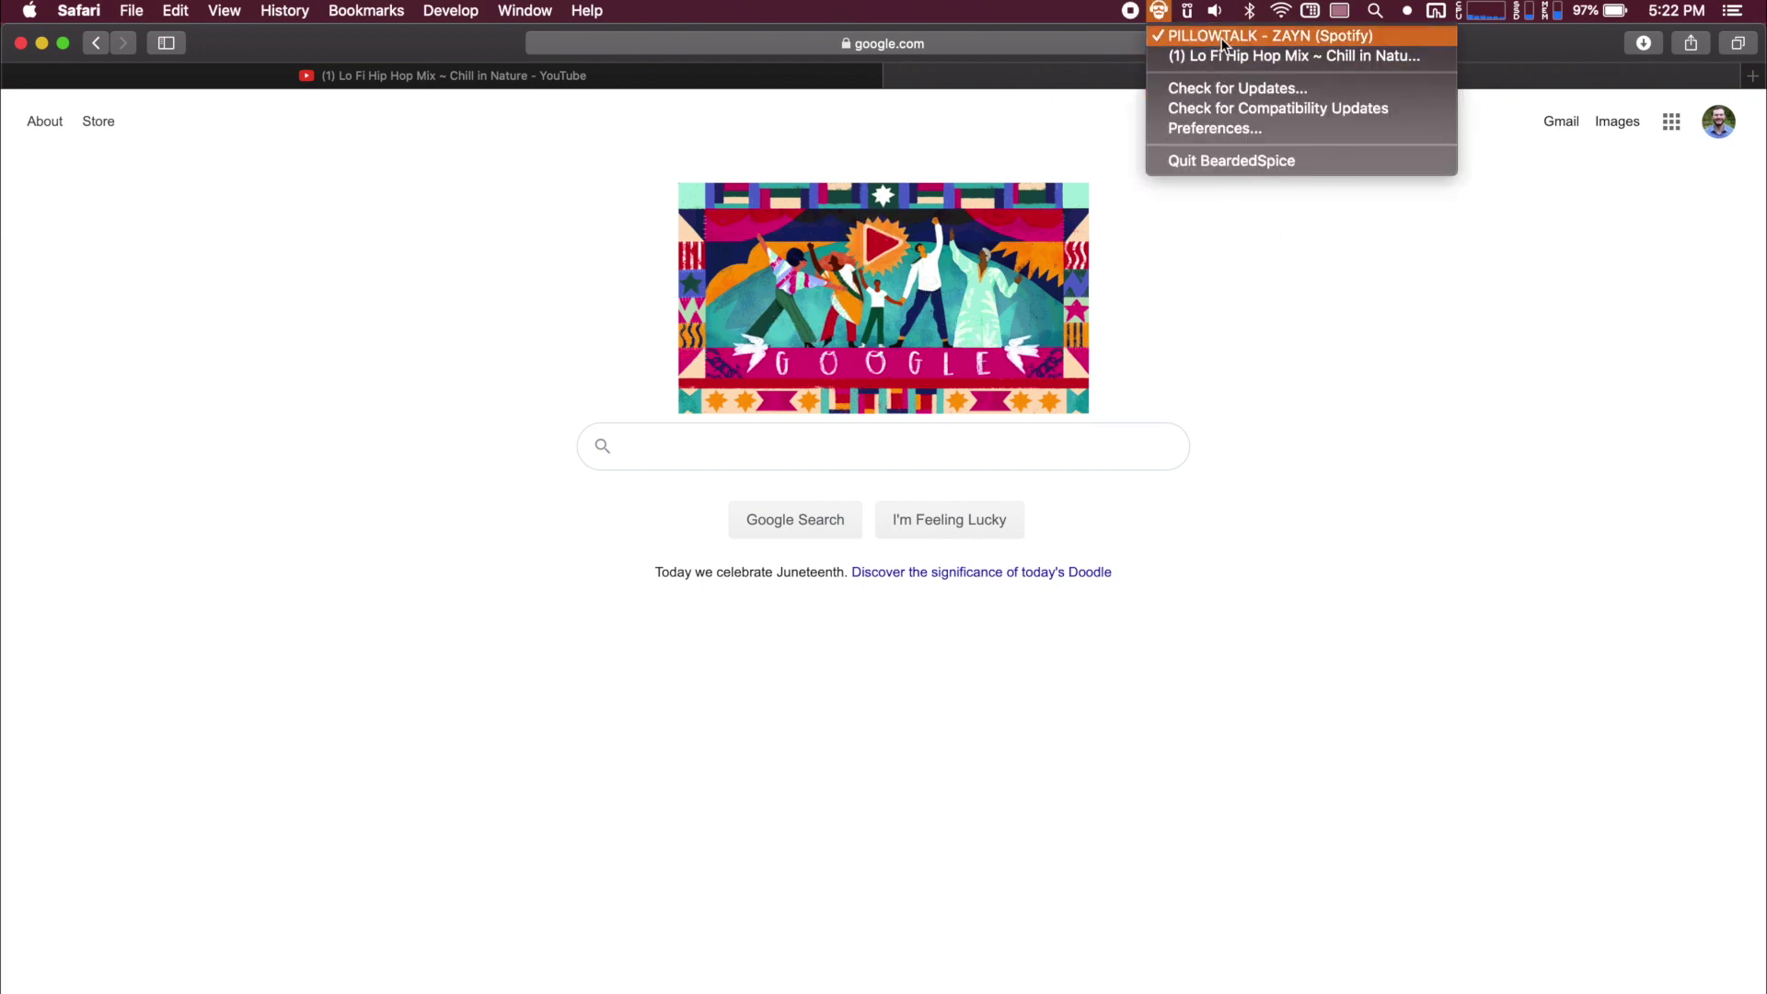
pyautogui.click(1274, 366)
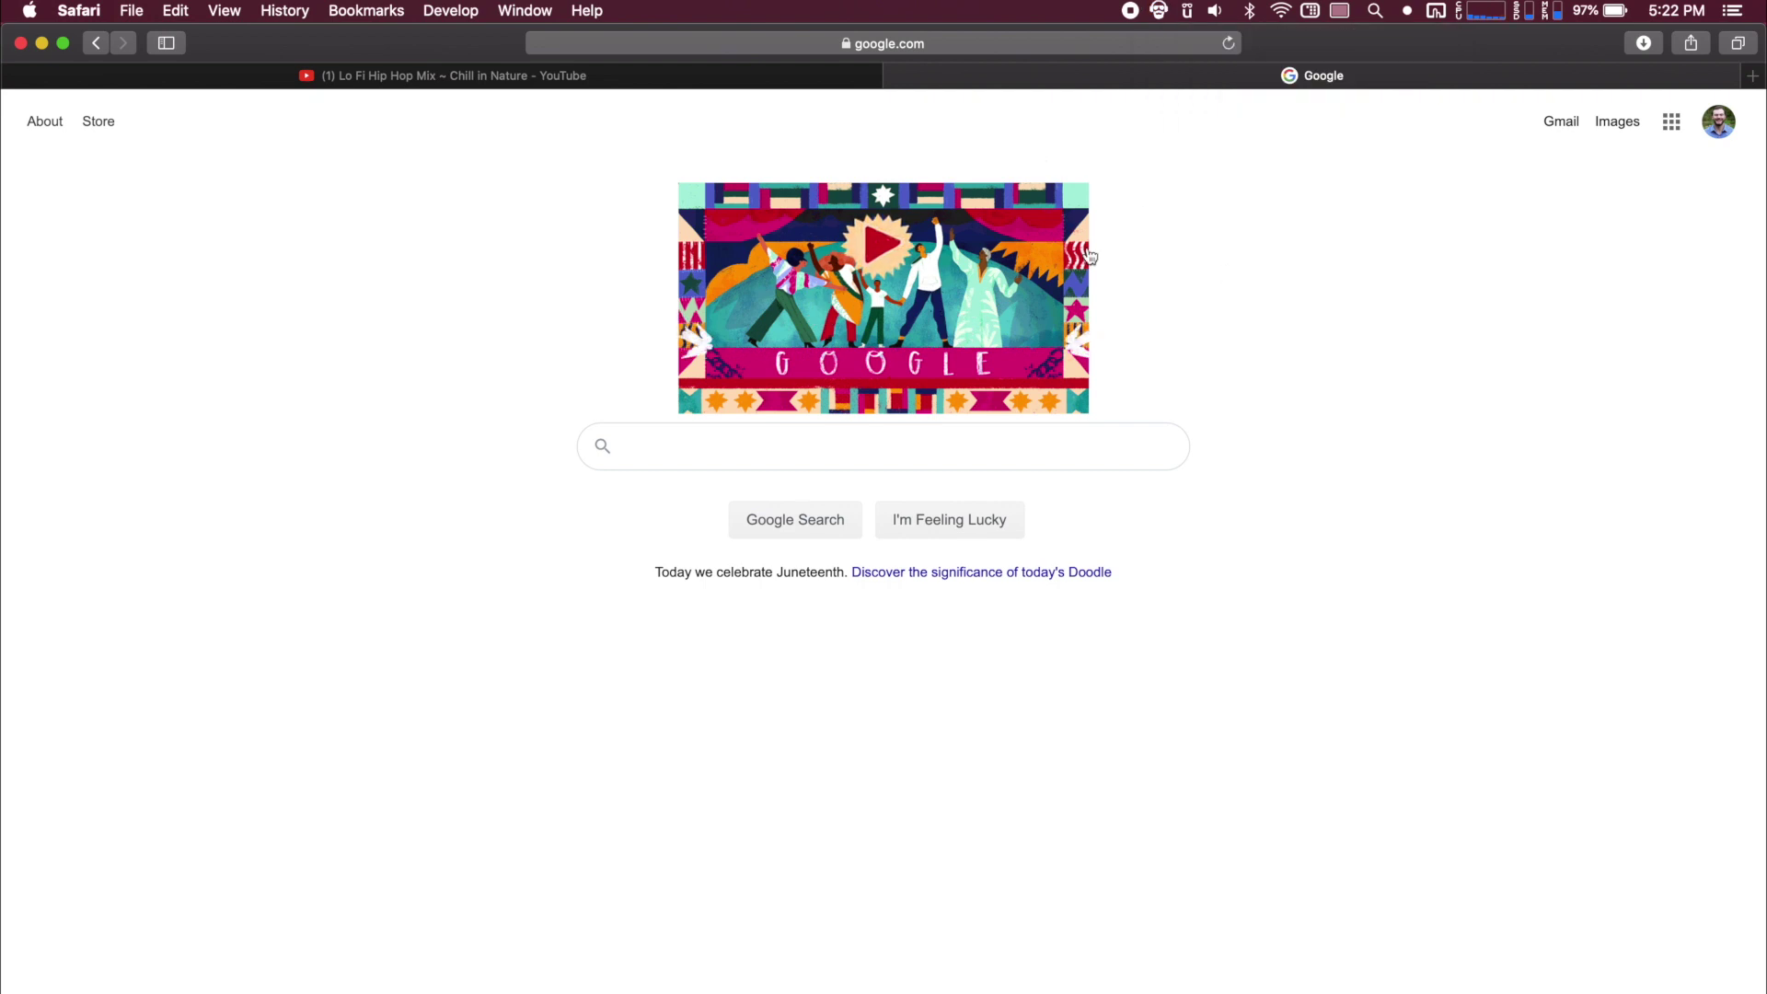
pyautogui.hotkey('ctrl', 'space')
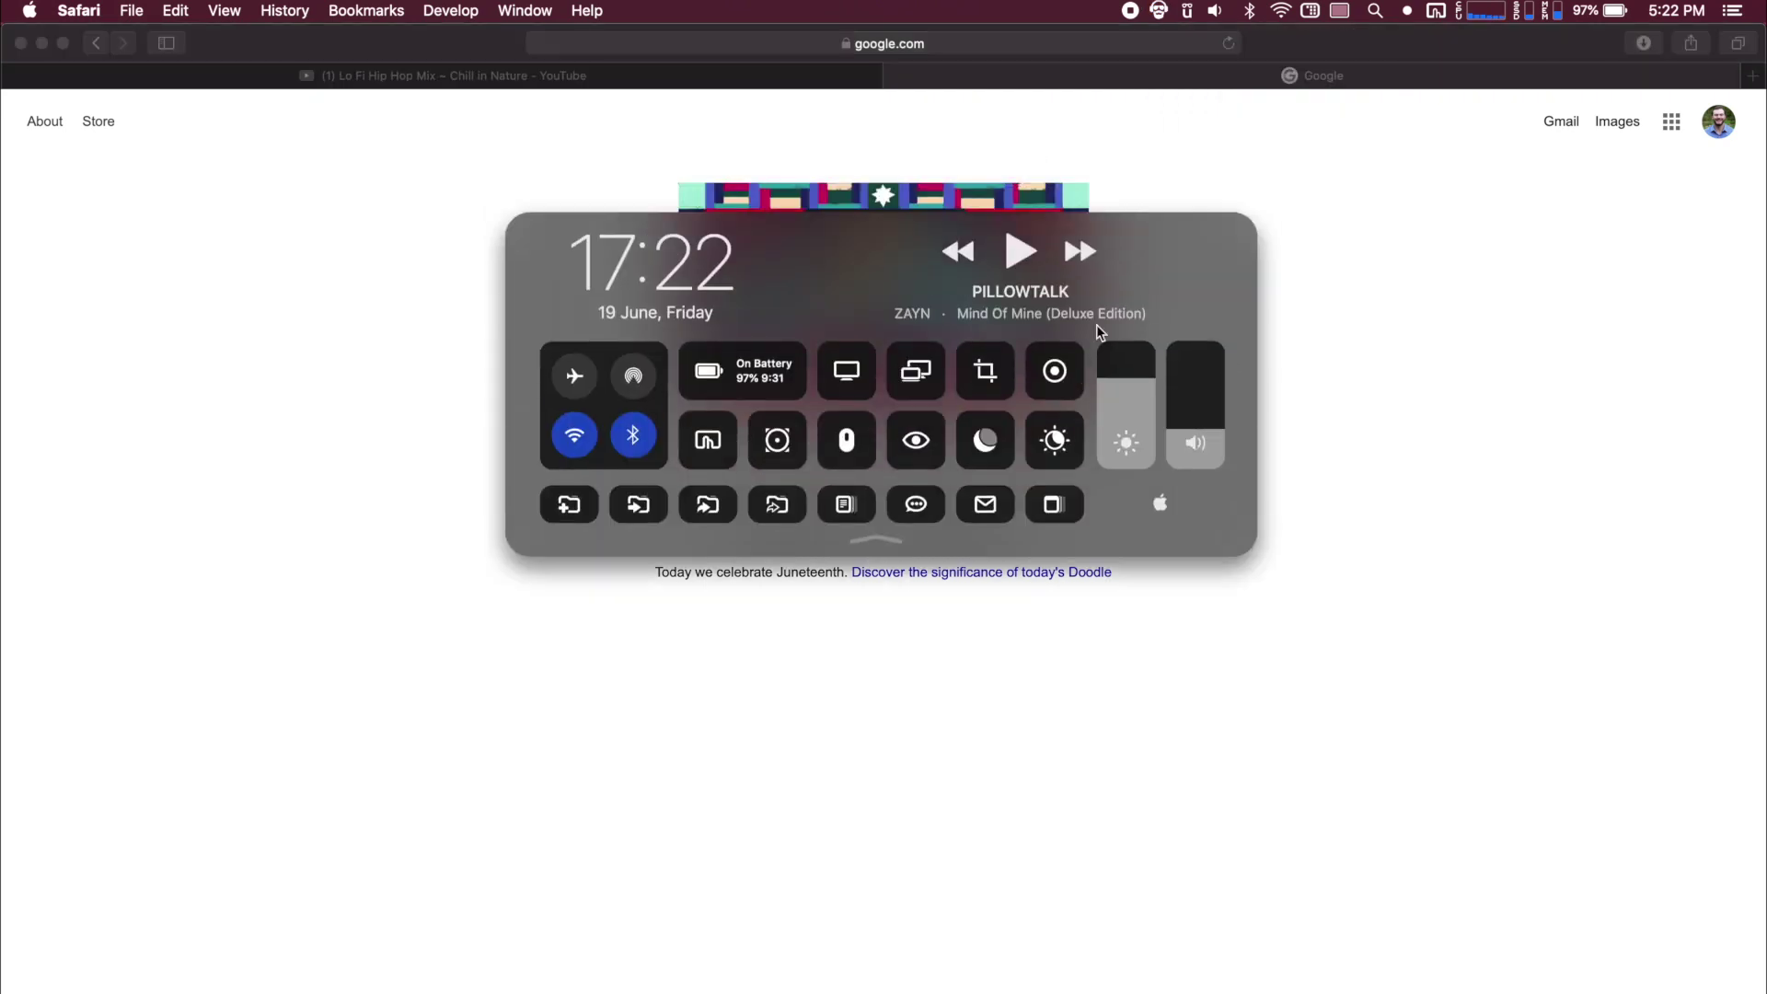
pyautogui.click(1159, 11)
pyautogui.click(1159, 11)
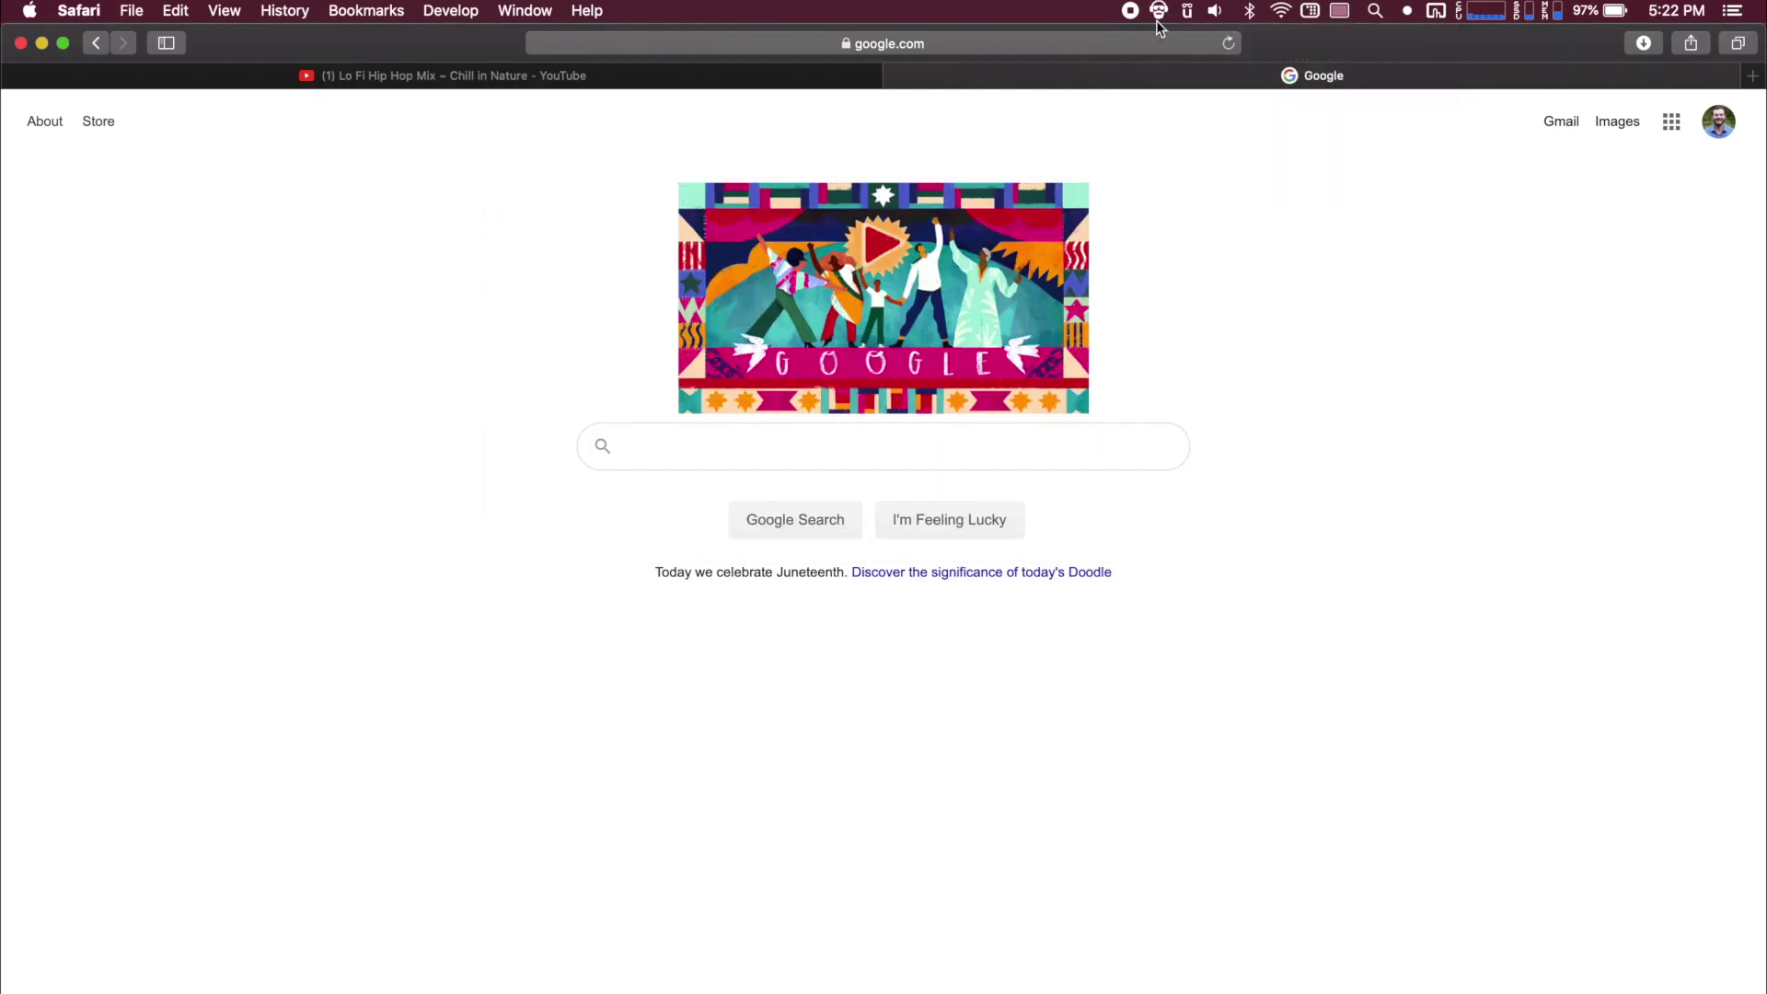
pyautogui.click(1158, 11)
pyautogui.click(1296, 331)
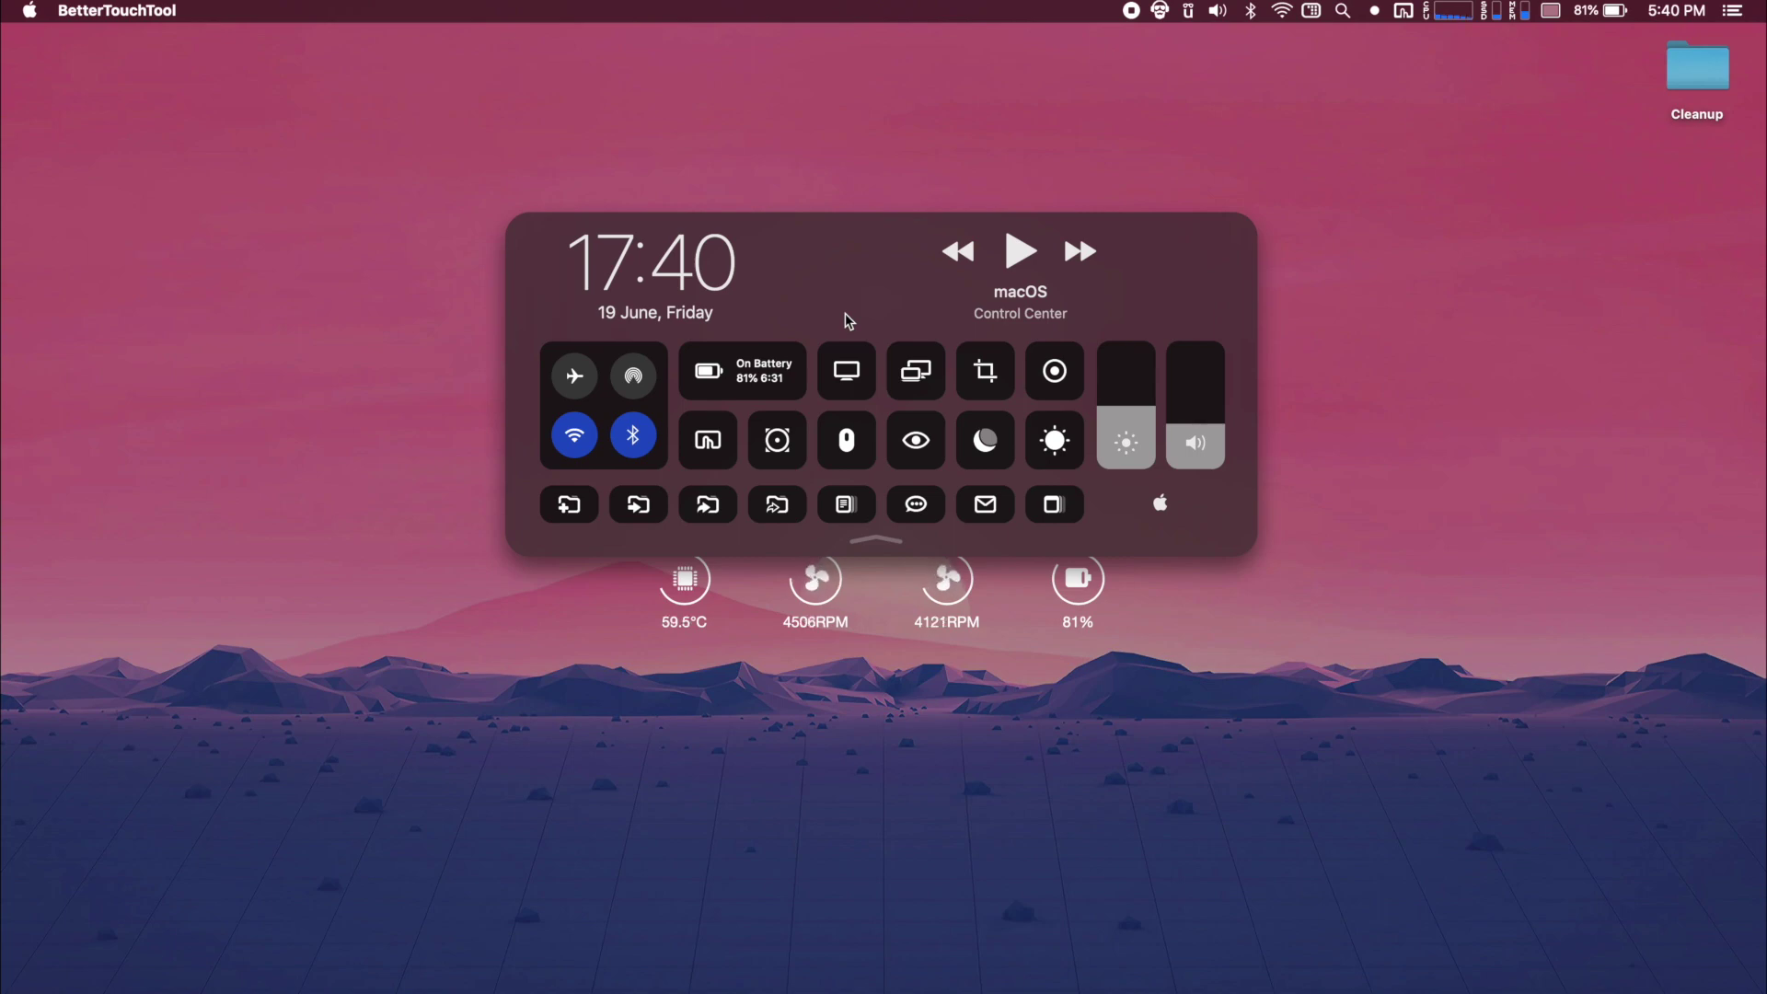
pyautogui.scroll(-3, 914, 390)
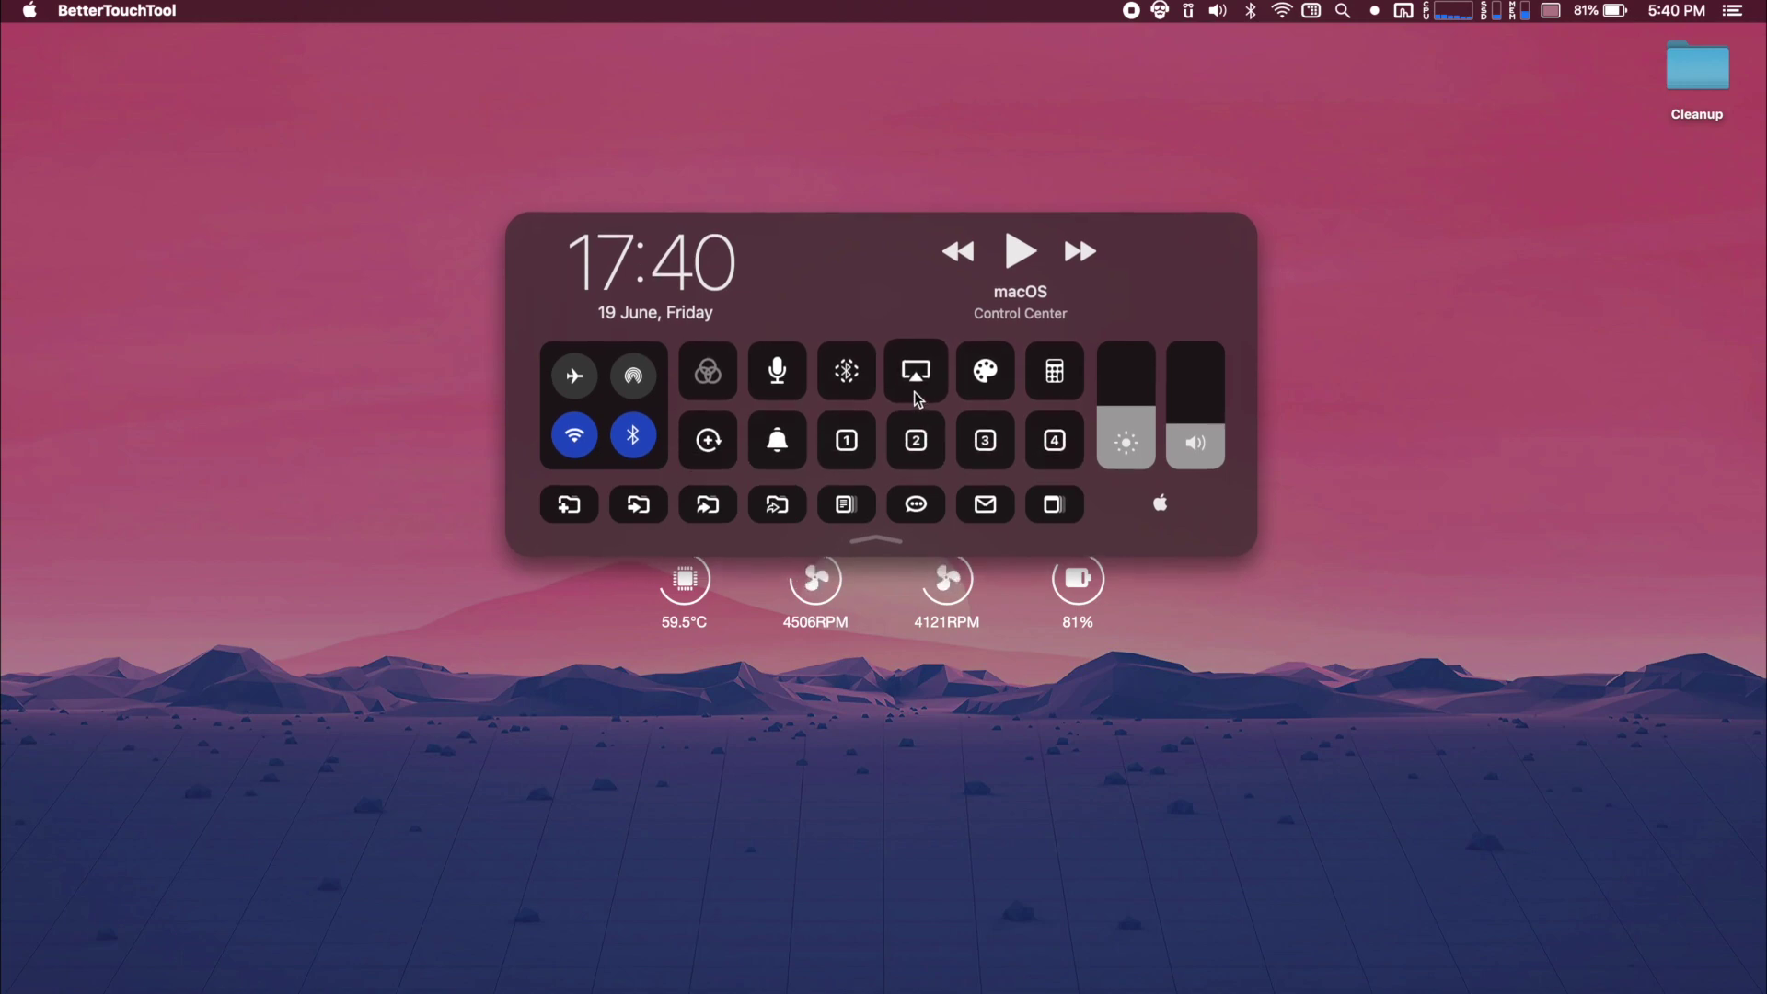
pyautogui.scroll(-3, 914, 391)
pyautogui.scroll(-3, 914, 390)
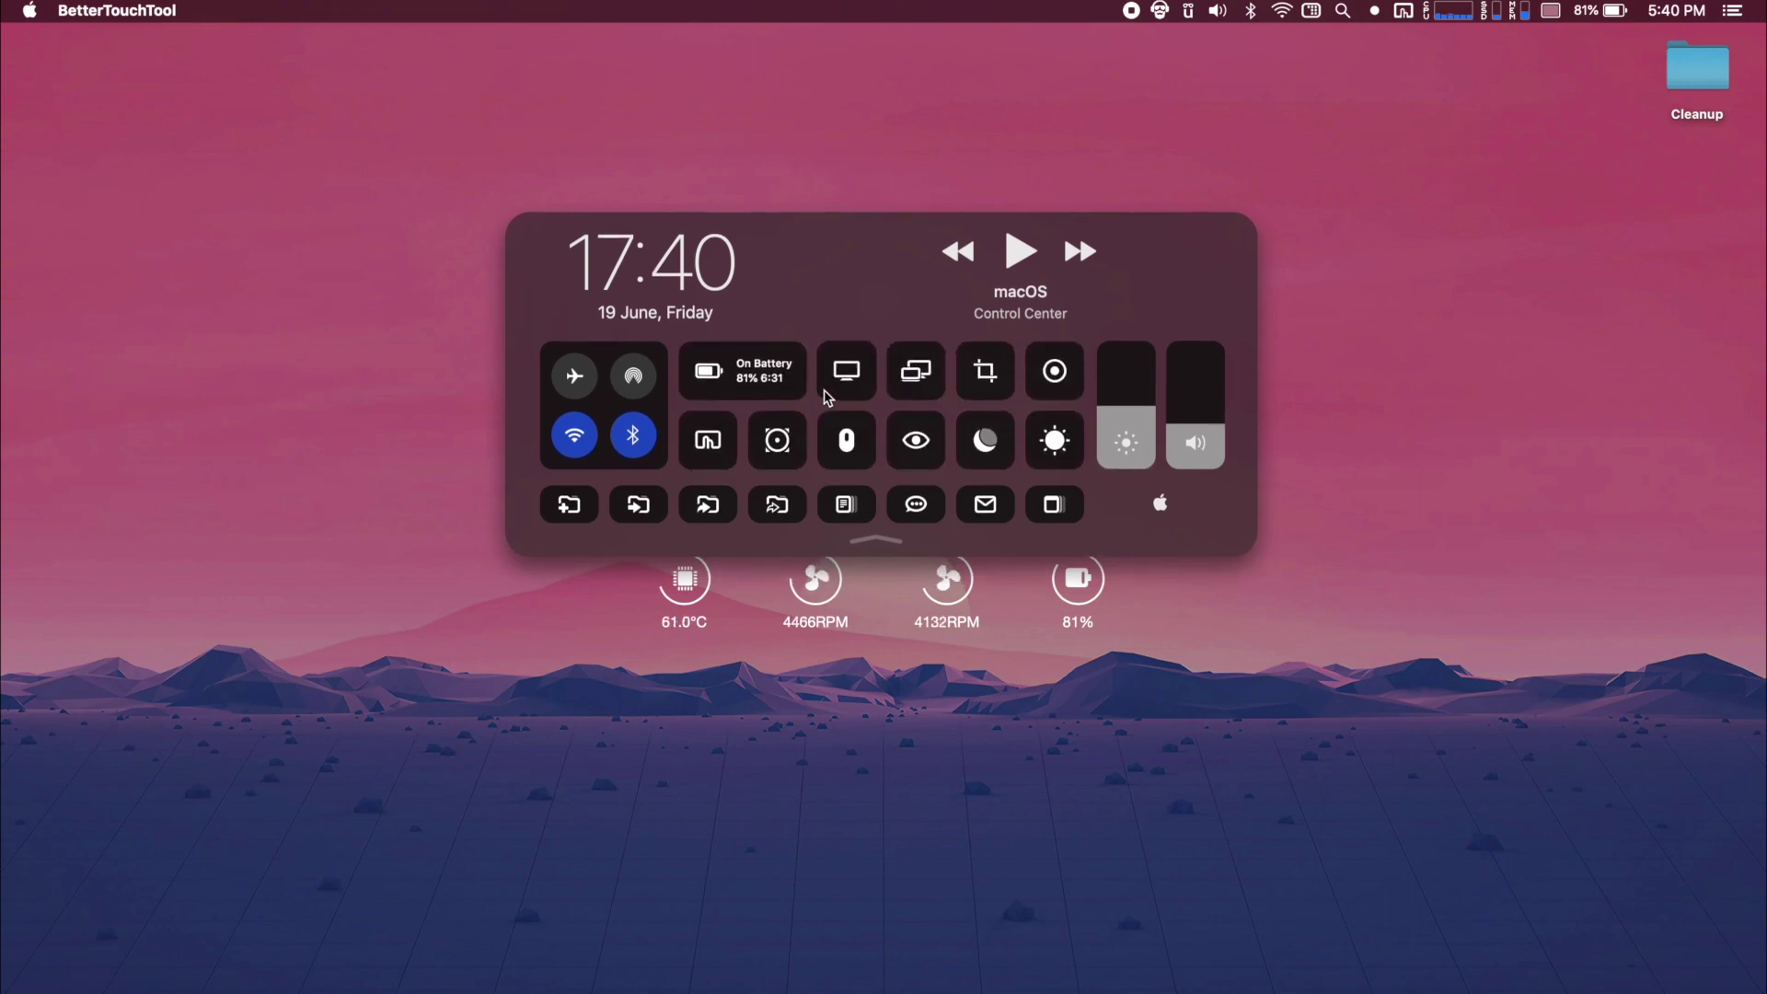
pyautogui.scroll(-3, 813, 403)
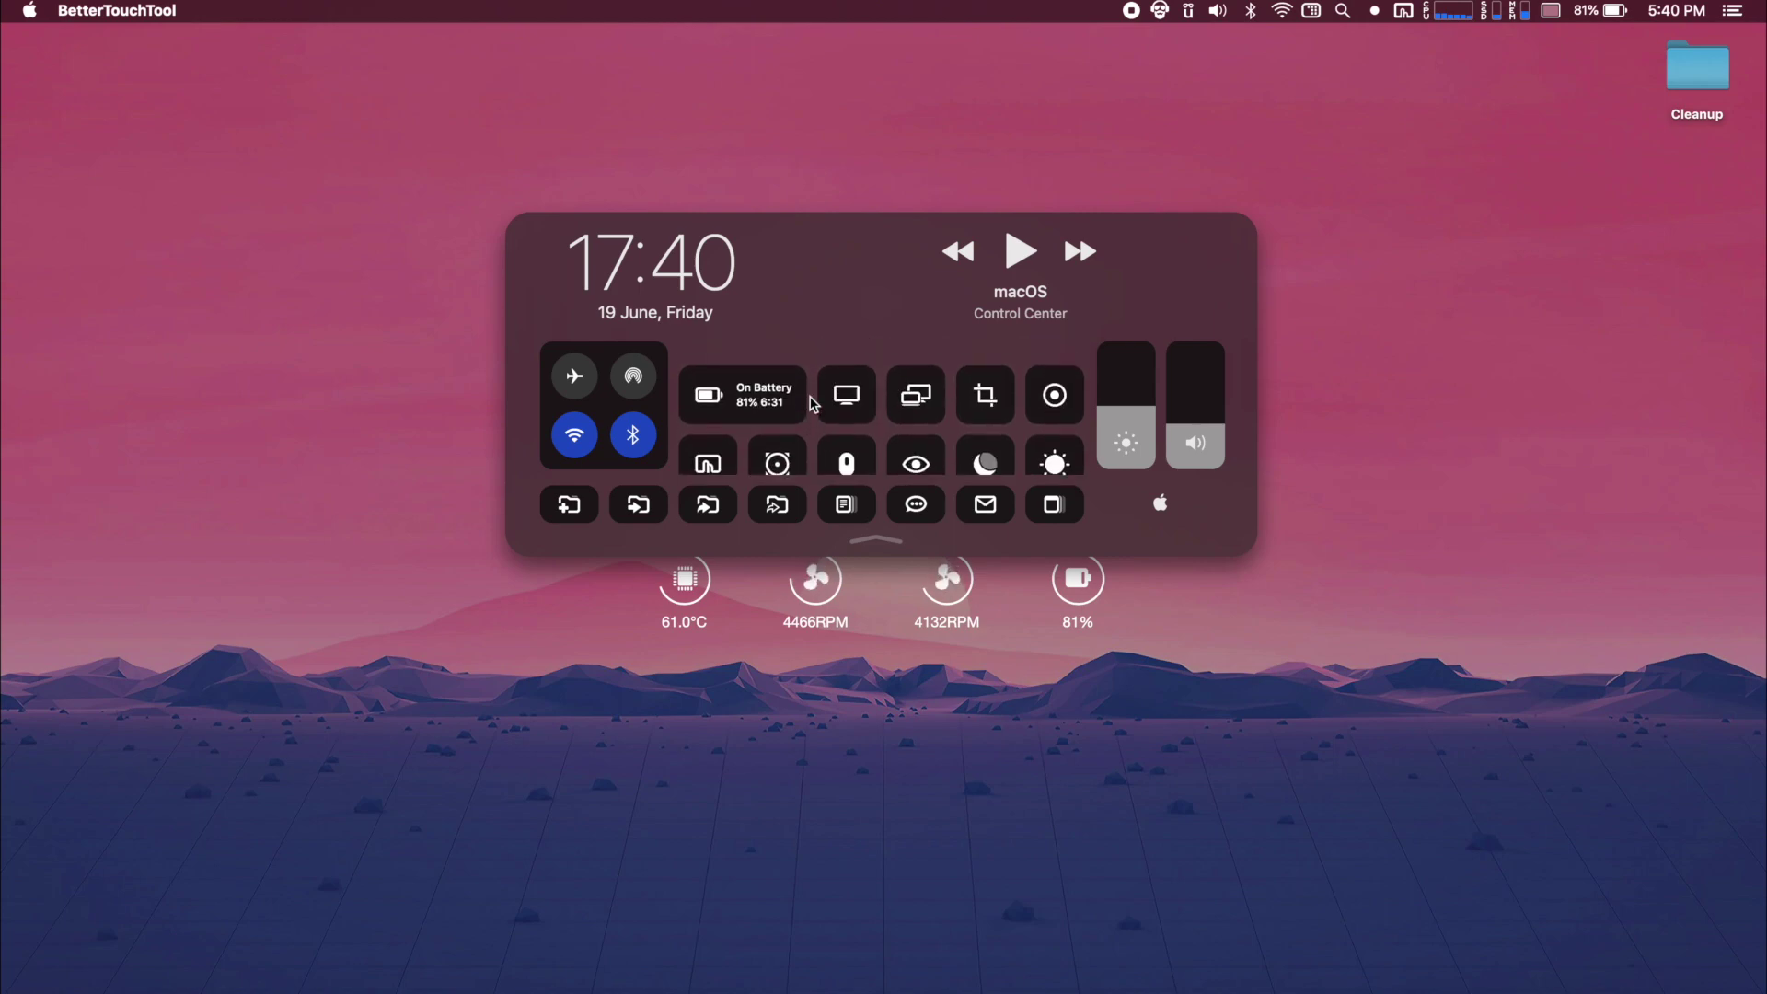
pyautogui.scroll(-3, 805, 514)
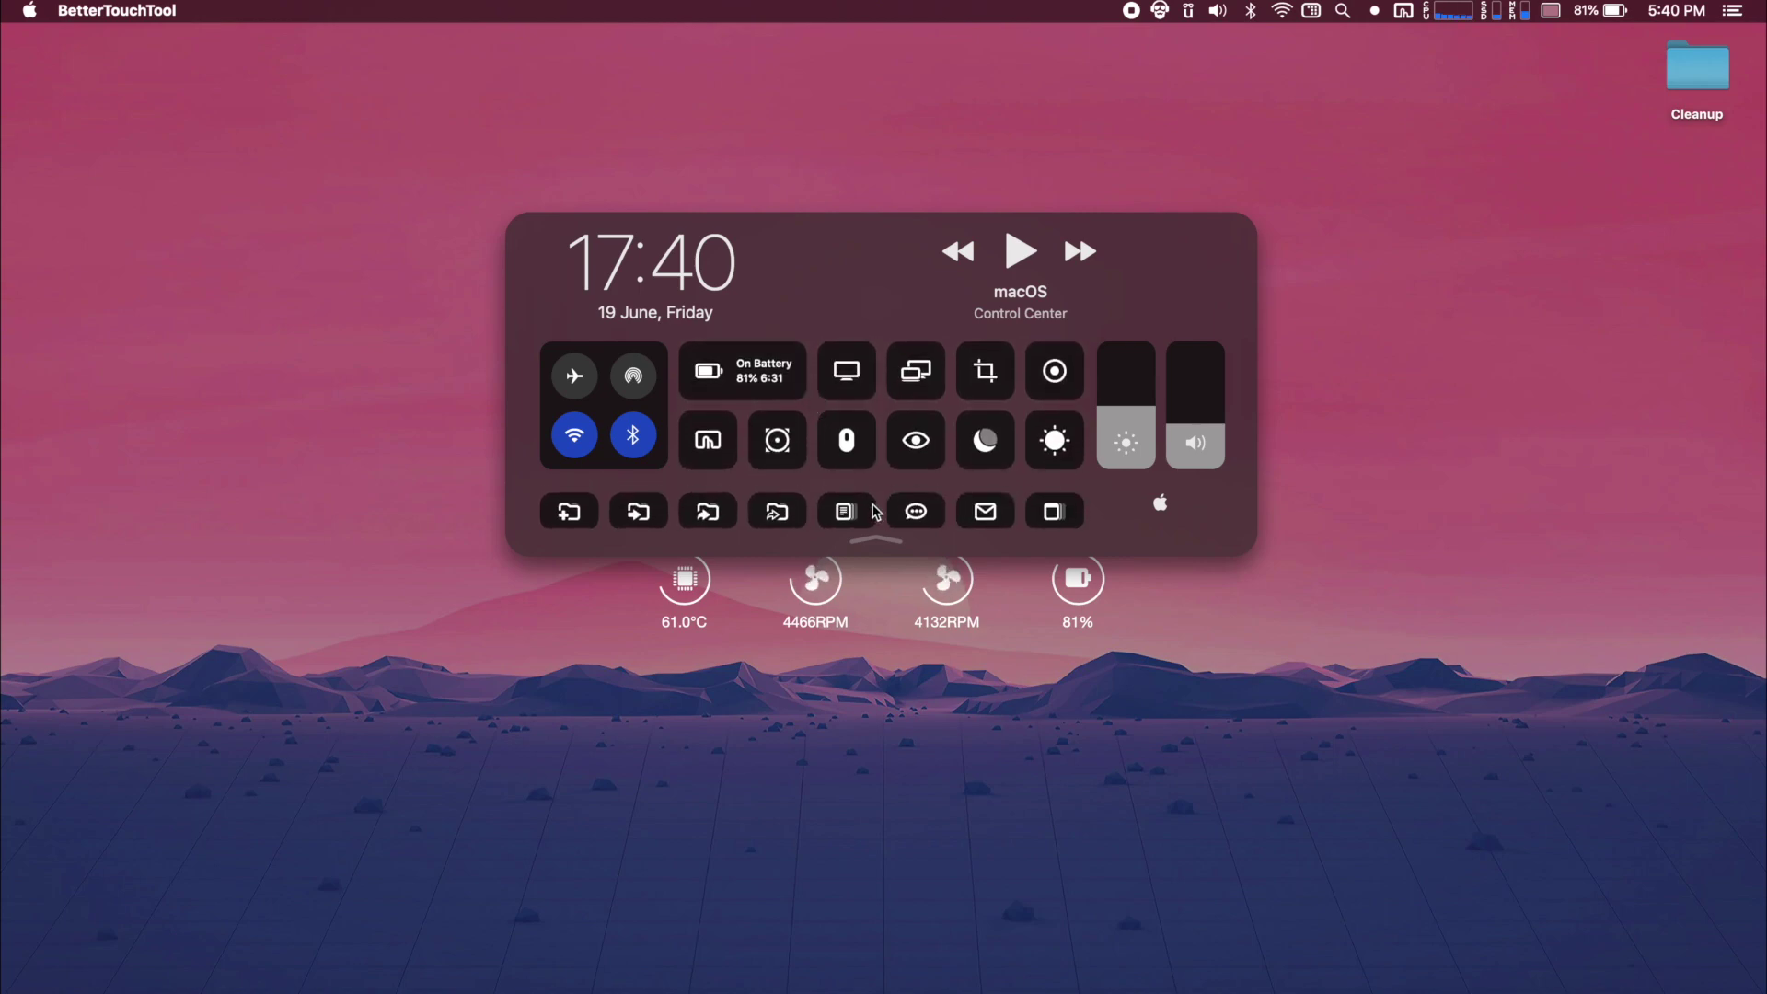